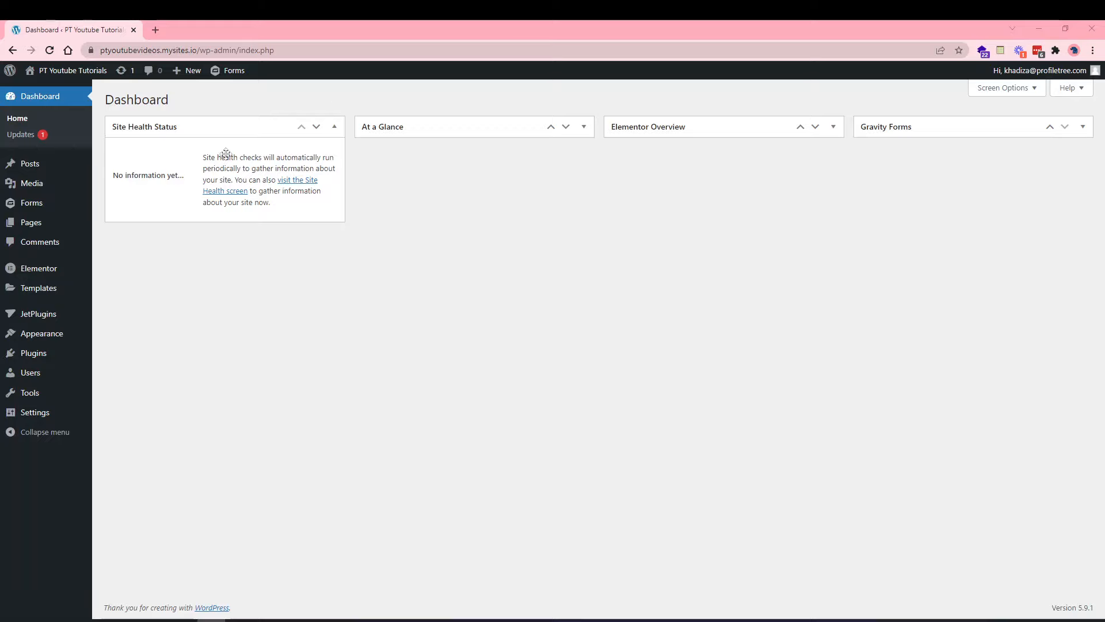
Search the Add Plugins directory for 'woocommerce'.
{"action": "left_click", "coordinate": [38, 356]}
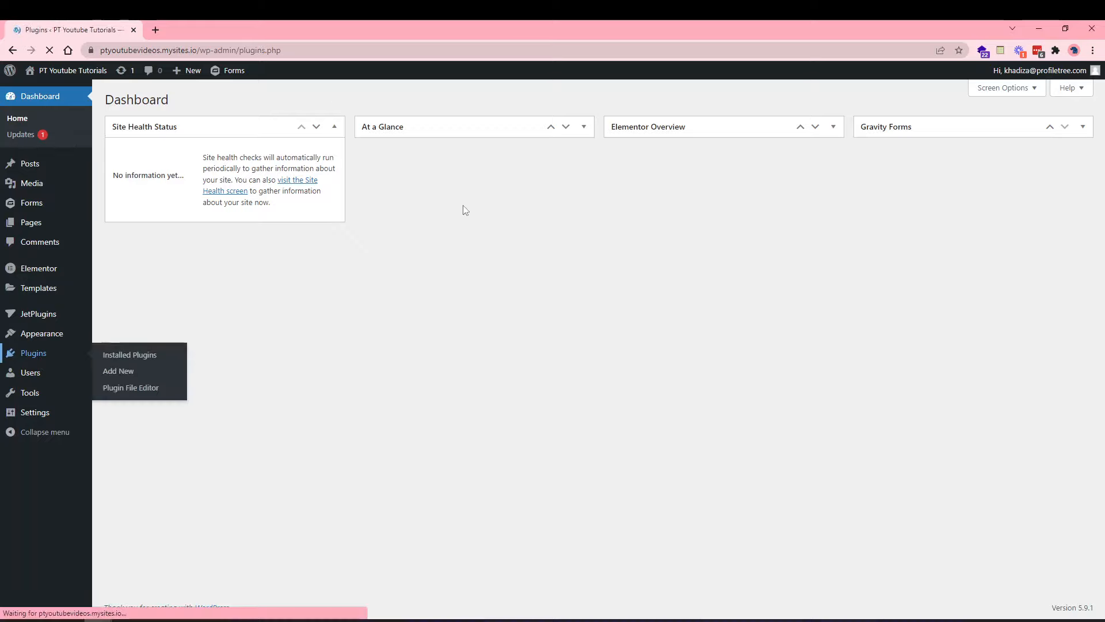
{"action": "left_click", "coordinate": [171, 104]}
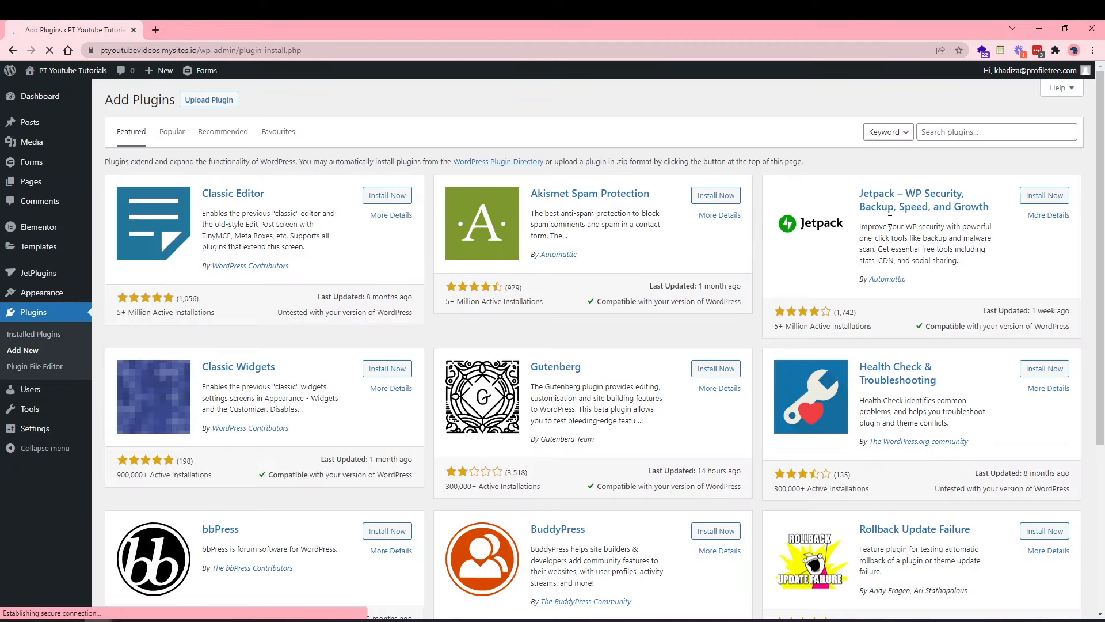
{"action": "left_click", "coordinate": [952, 135]}
{"action": "type", "text": "woo"}
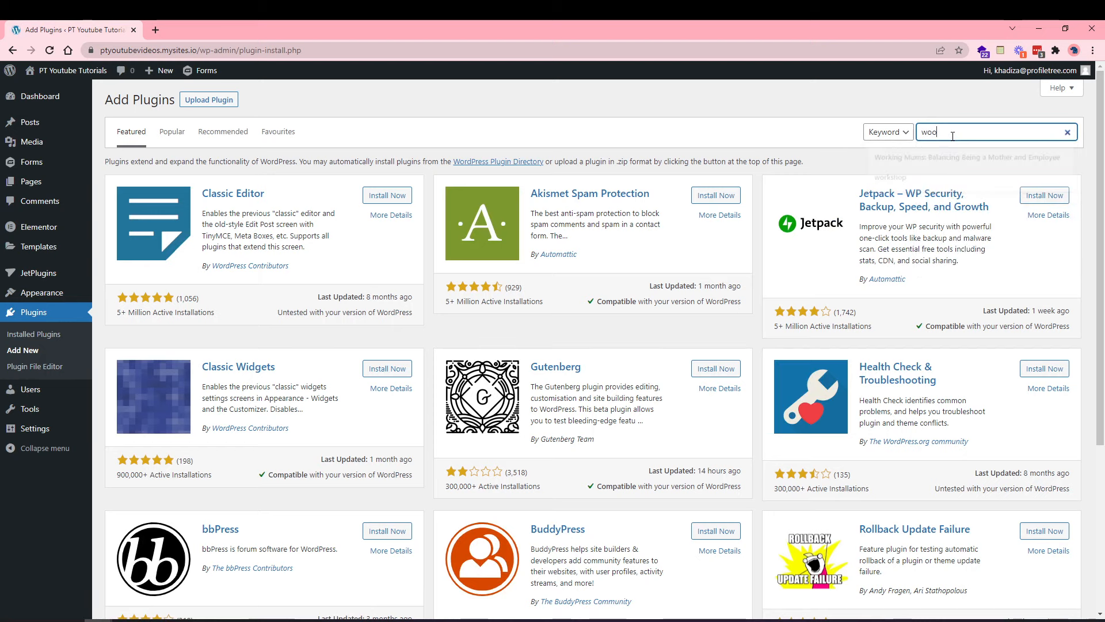
{"action": "type", "text": "commer"}
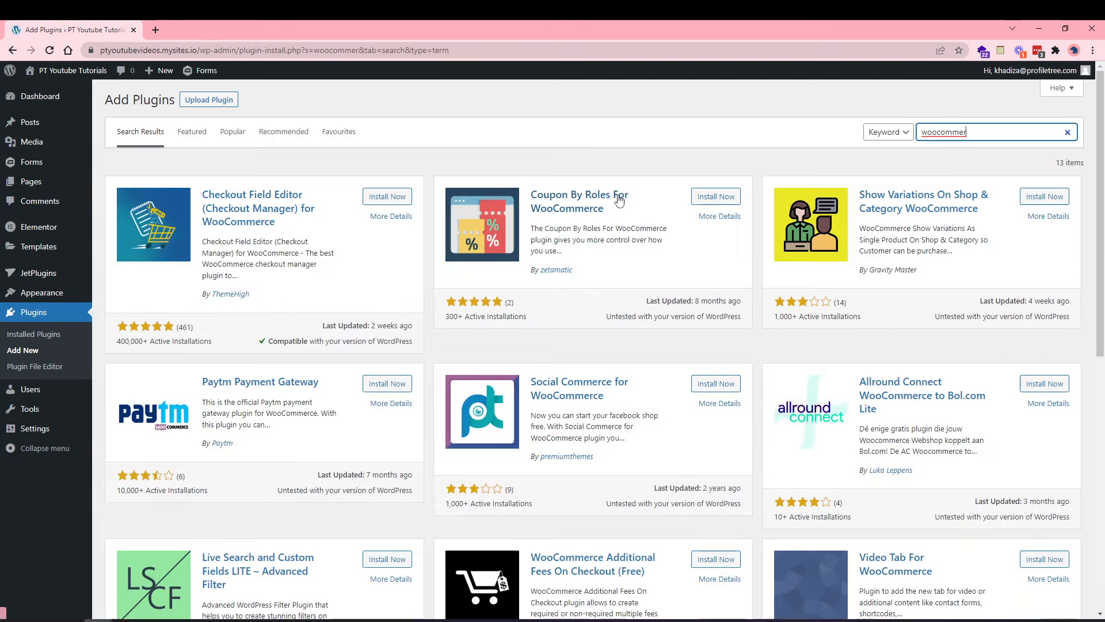
{"action": "type", "text": "ce"}
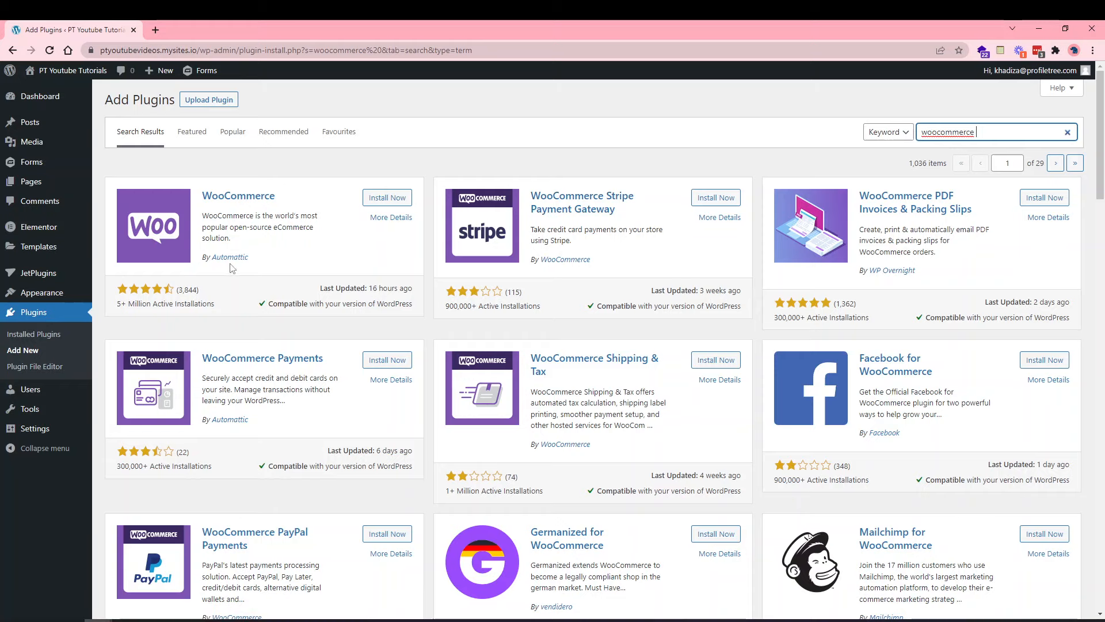
Install the WooCommerce plugin and activate it to launch the setup wizard.
{"action": "left_click", "coordinate": [385, 200]}
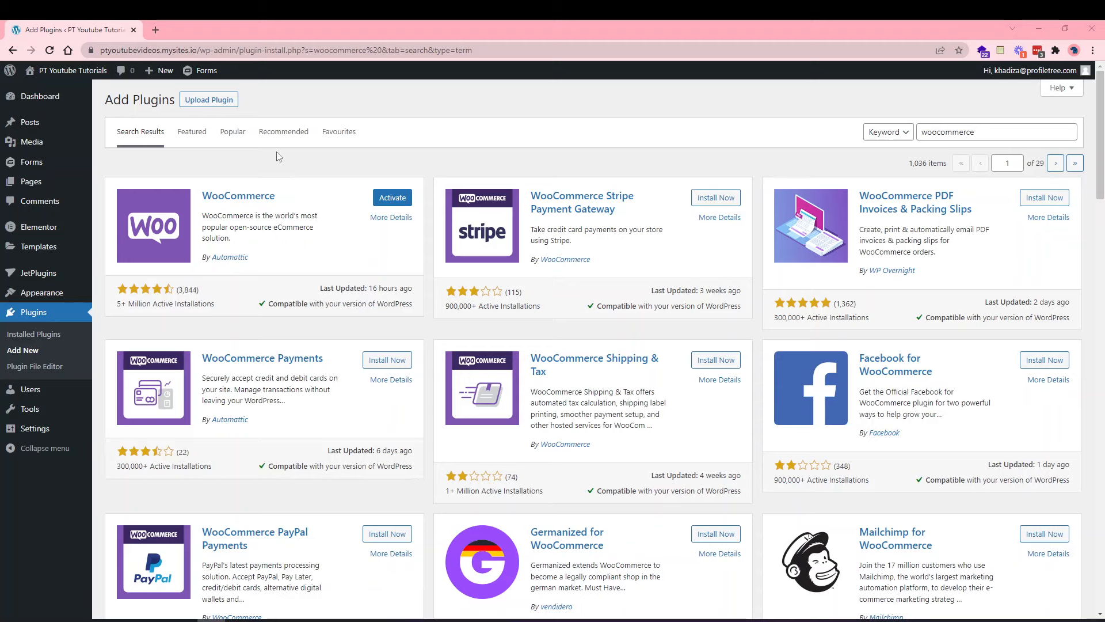
{"action": "left_click", "coordinate": [384, 200]}
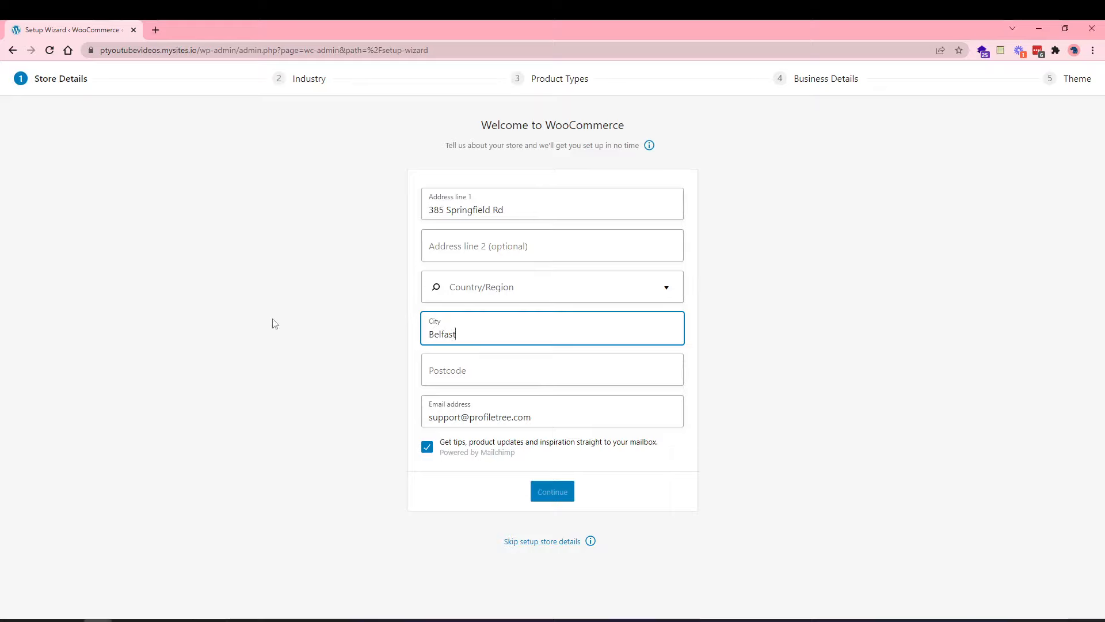
{"action": "left_click", "coordinate": [437, 374]}
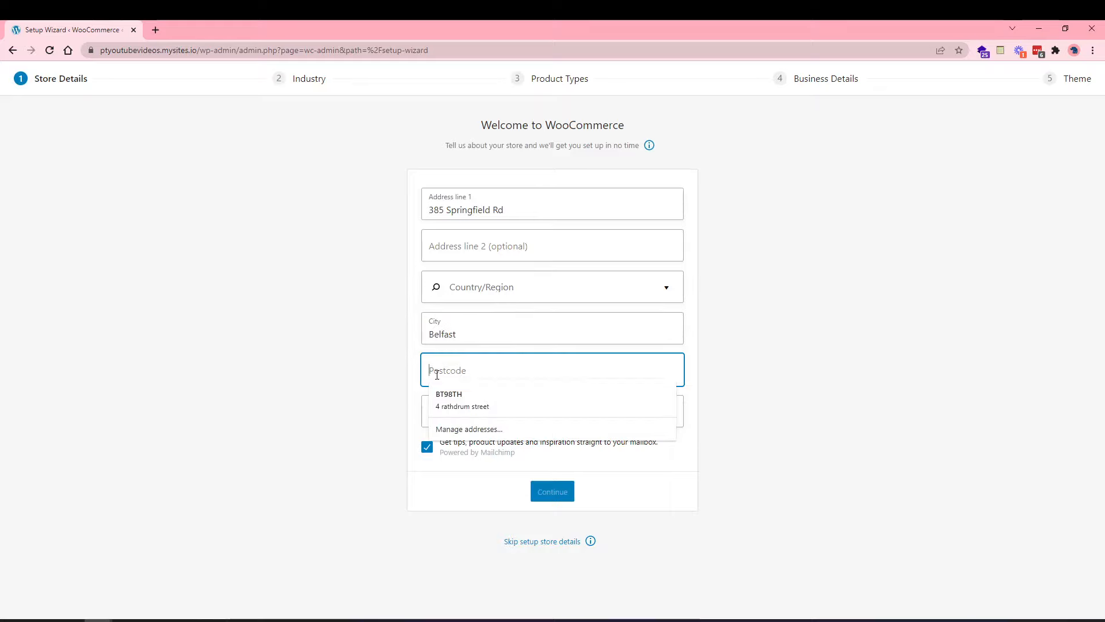
{"action": "type", "text": "BT12 7"}
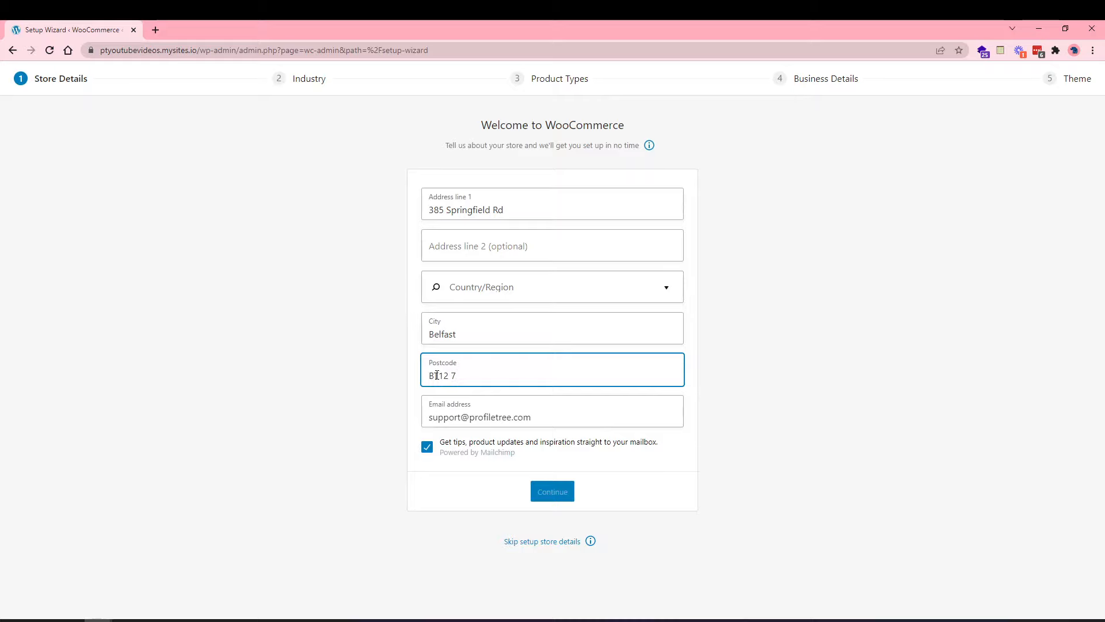
{"action": "type", "text": "DG"}
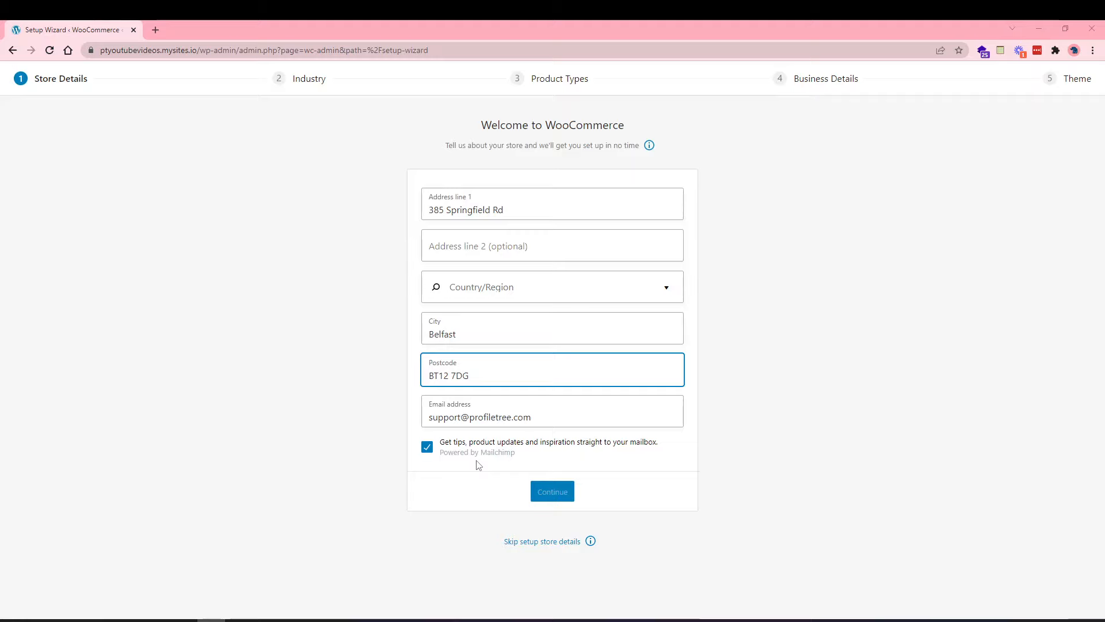
{"action": "left_click", "coordinate": [428, 451]}
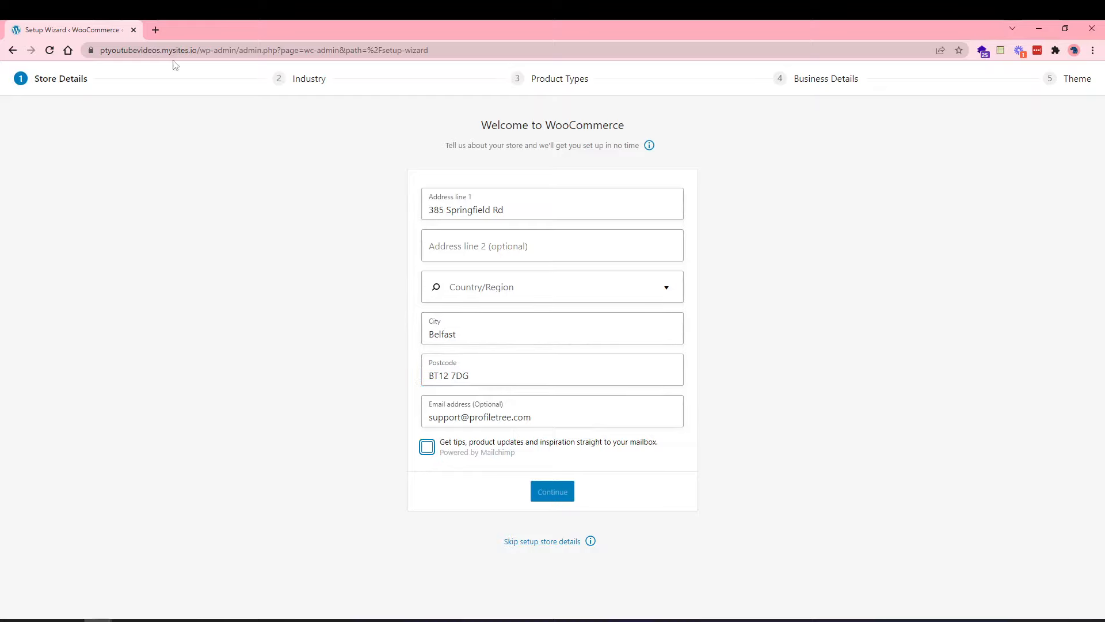
Set the store's country to United Kingdom (UK) and submit the store details.
{"action": "left_click", "coordinate": [476, 291]}
{"action": "type", "text": "unit"}
{"action": "left_click", "coordinate": [501, 361]}
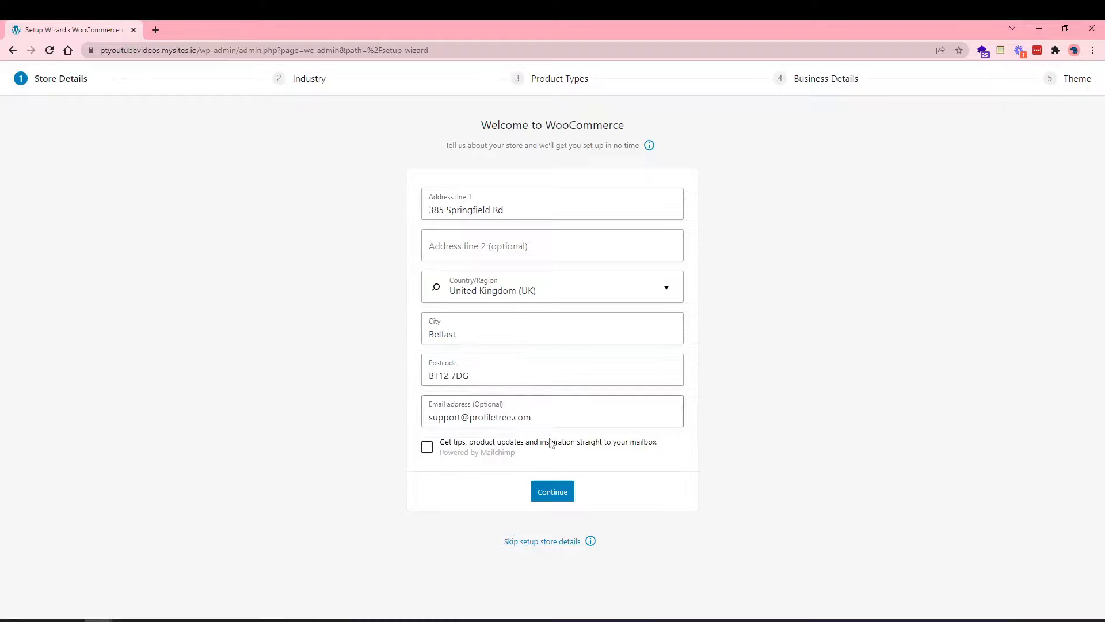
{"action": "left_click", "coordinate": [551, 493]}
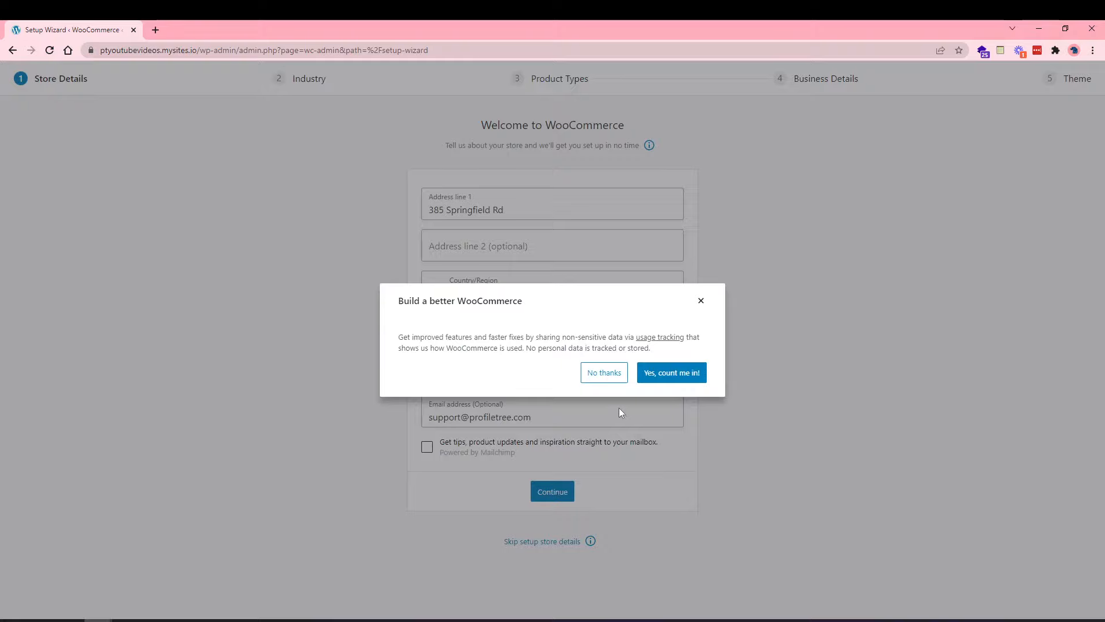
Decline sharing usage-tracking data in the Build a better WooCommerce dialog.
{"action": "left_click", "coordinate": [611, 374]}
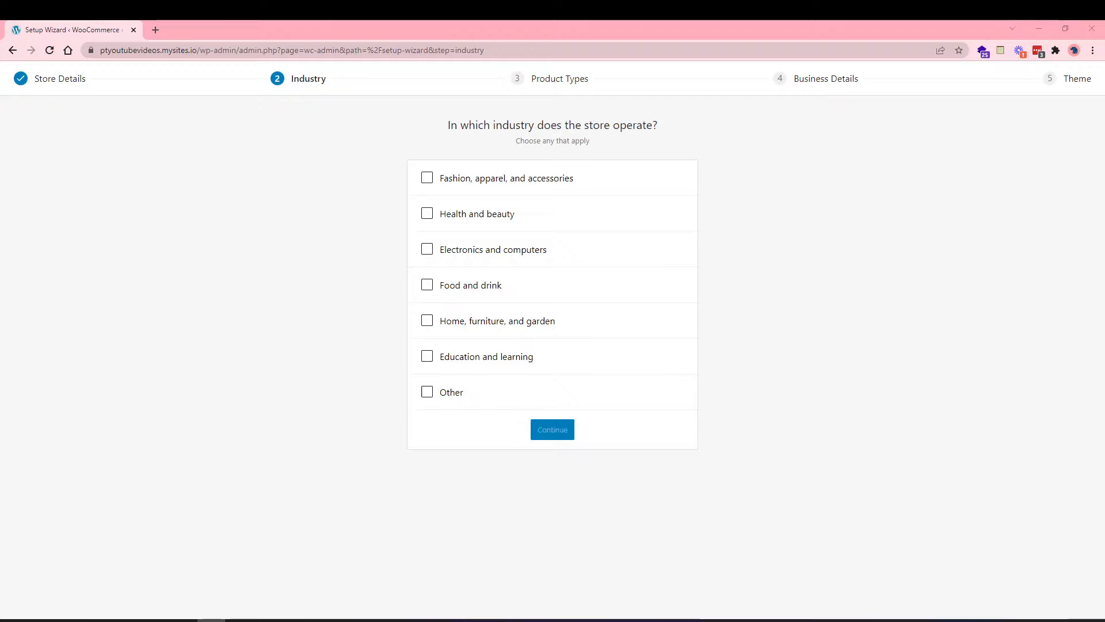
Choose Fashion, apparel, and accessories as the only industry and continue to Product Types.
{"action": "left_click", "coordinate": [474, 181]}
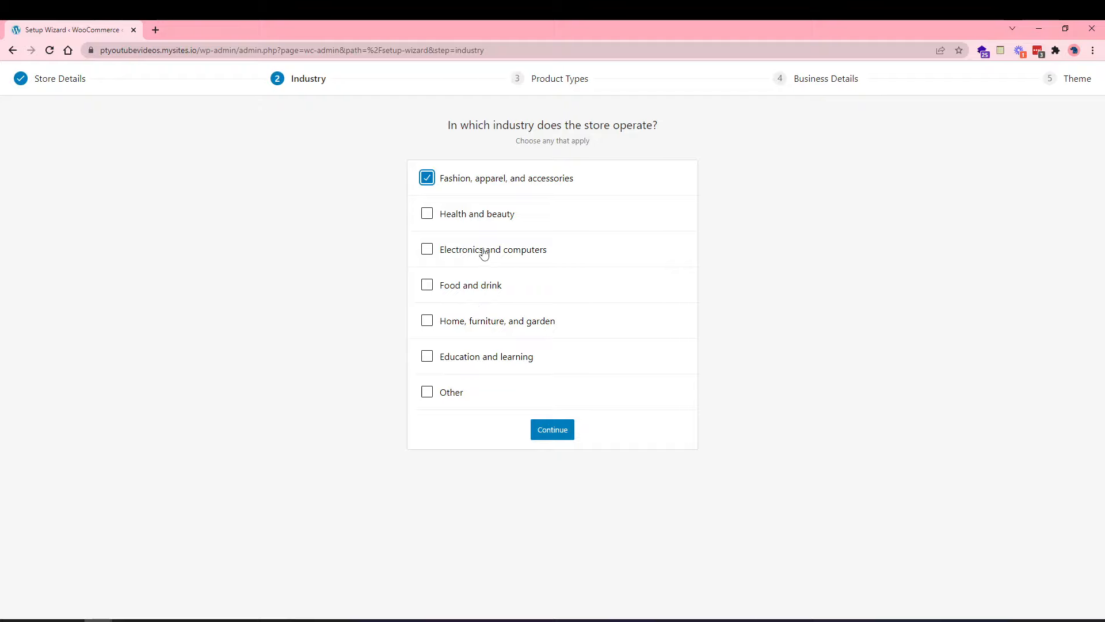
{"action": "left_click", "coordinate": [427, 392]}
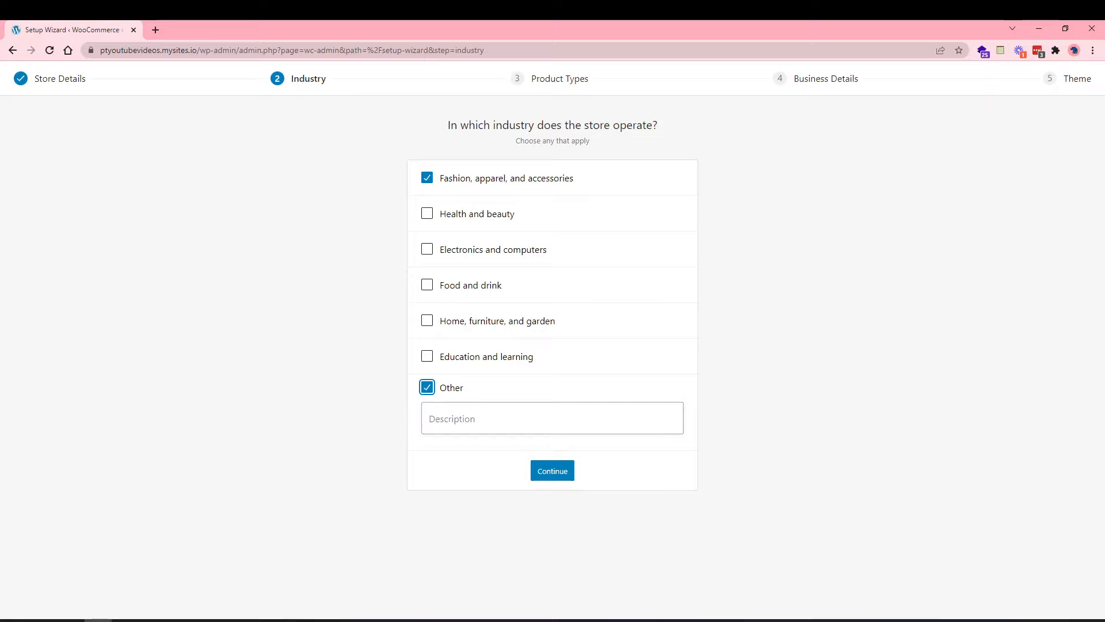
{"action": "left_click", "coordinate": [212, 620]}
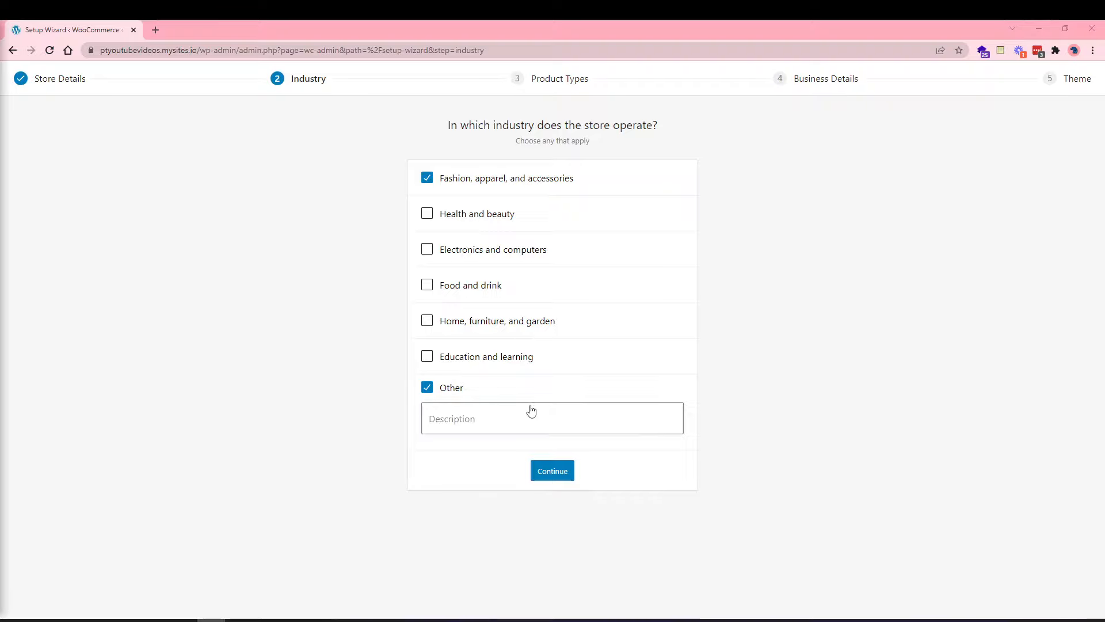
{"action": "left_click", "coordinate": [449, 391]}
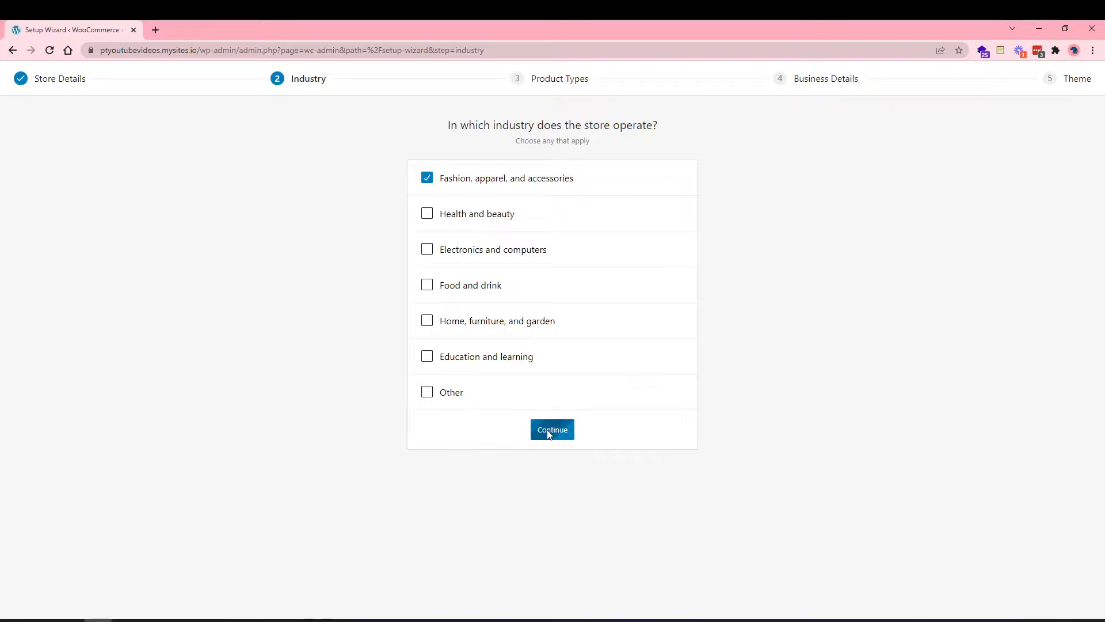
{"action": "left_click", "coordinate": [550, 431]}
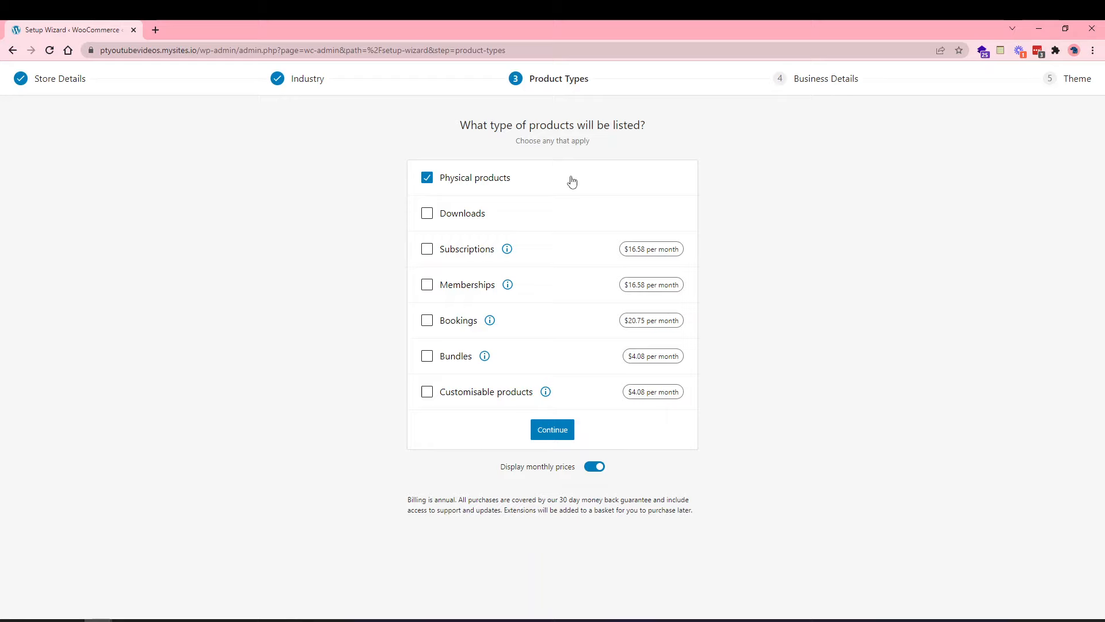
Keep only Physical products, open WooCommerce Subscriptions details in a new tab, and return to the wizard.
{"action": "left_click", "coordinate": [482, 216]}
{"action": "left_click", "coordinate": [482, 216]}
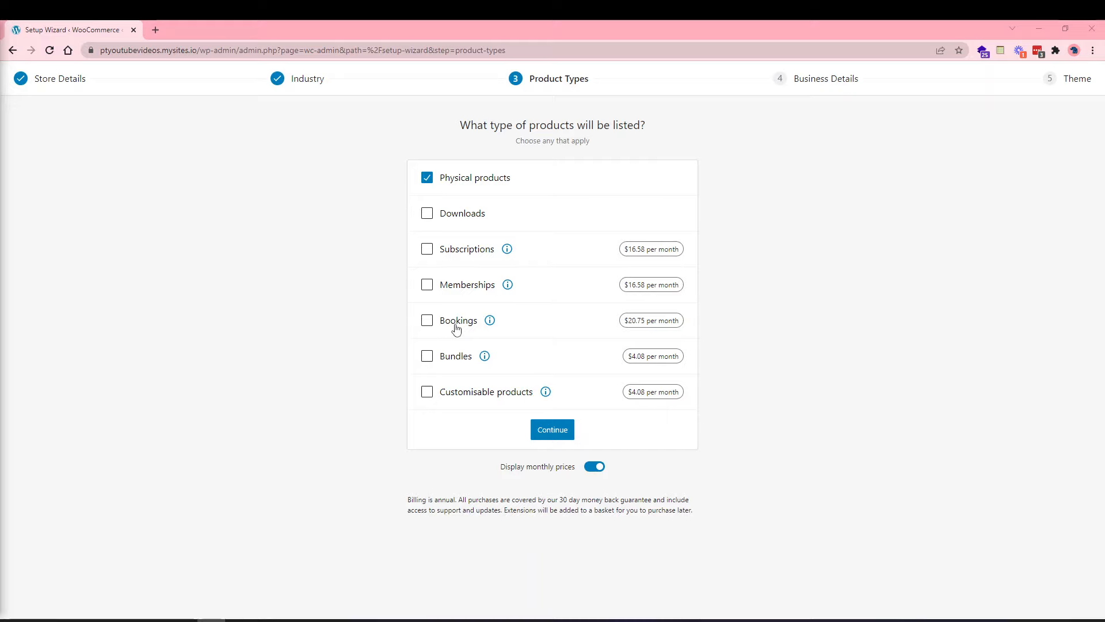
{"action": "left_click", "coordinate": [506, 248]}
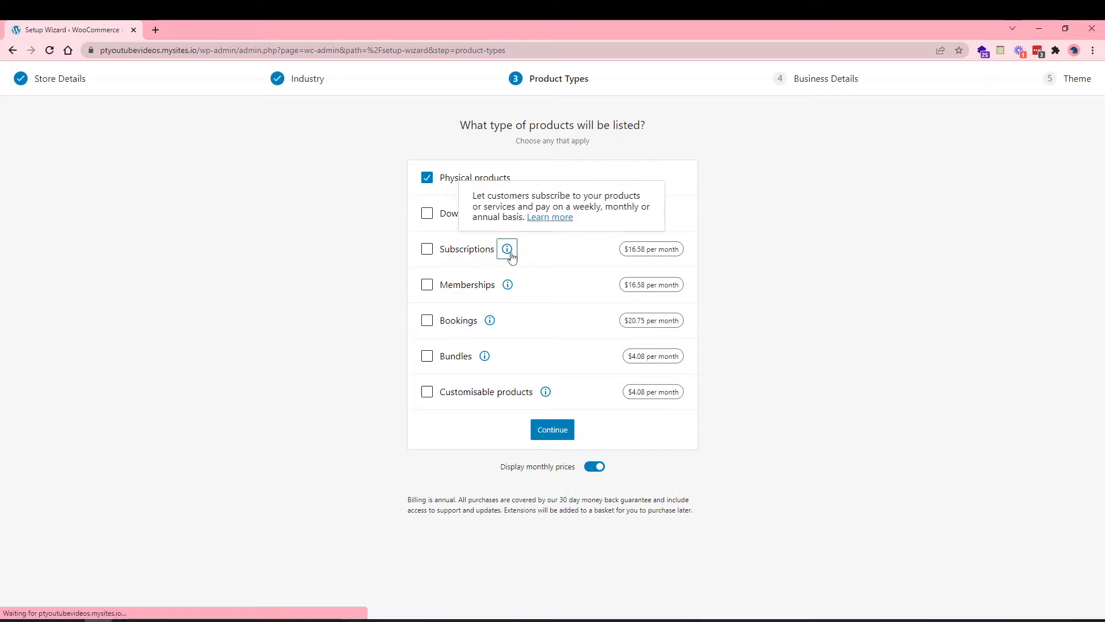
{"action": "left_click", "coordinate": [550, 218]}
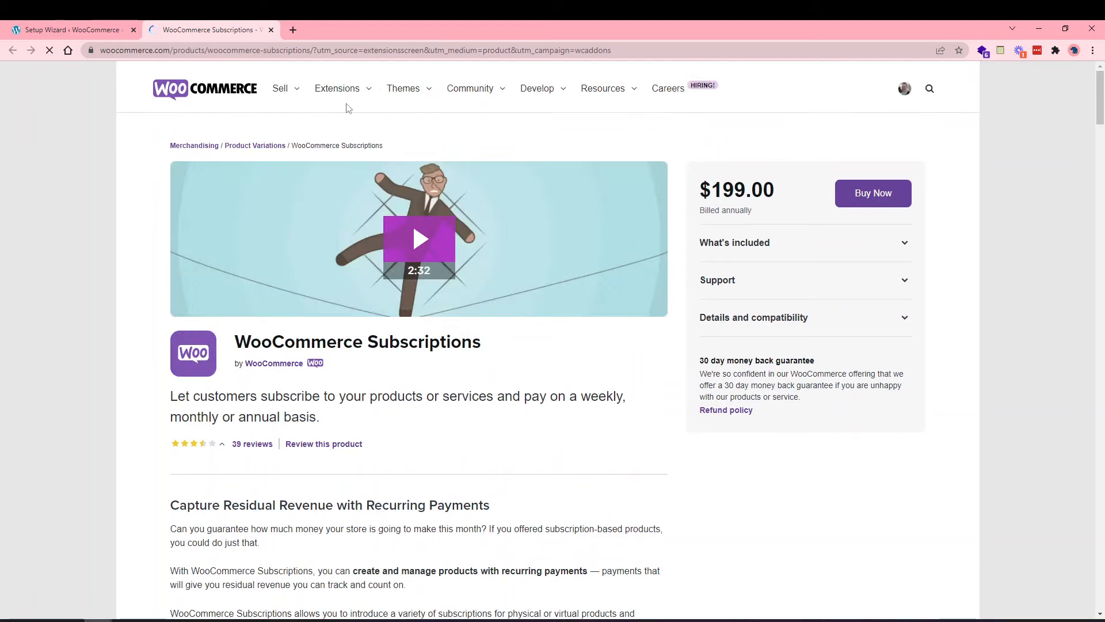
{"action": "left_click", "coordinate": [89, 26]}
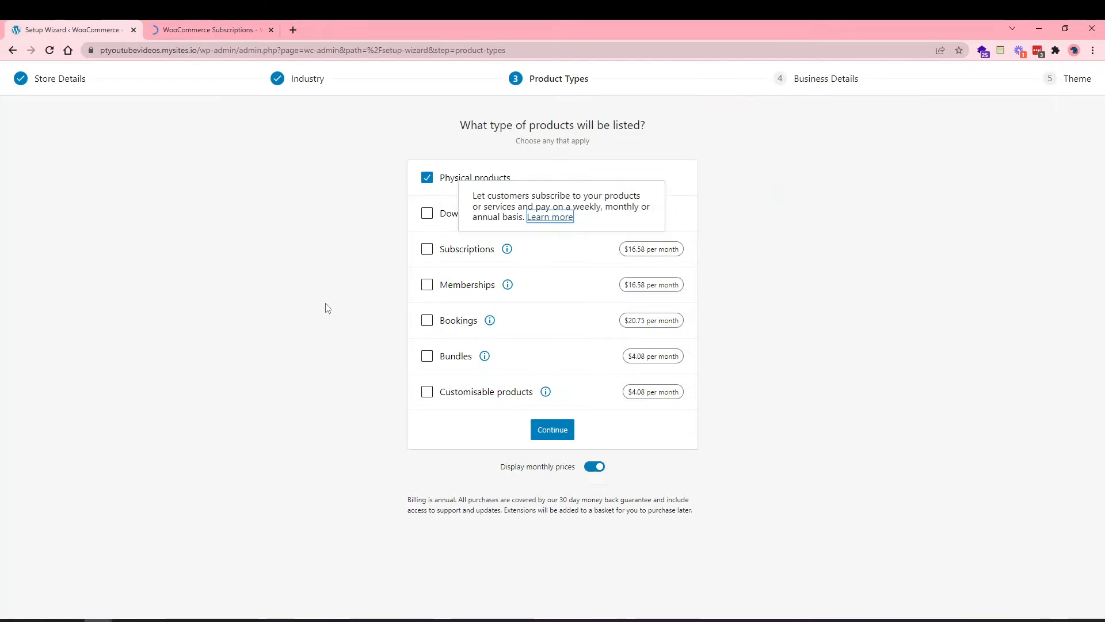
Move to Business details and set the planned product count to 11 - 100.
{"action": "left_click", "coordinate": [555, 434]}
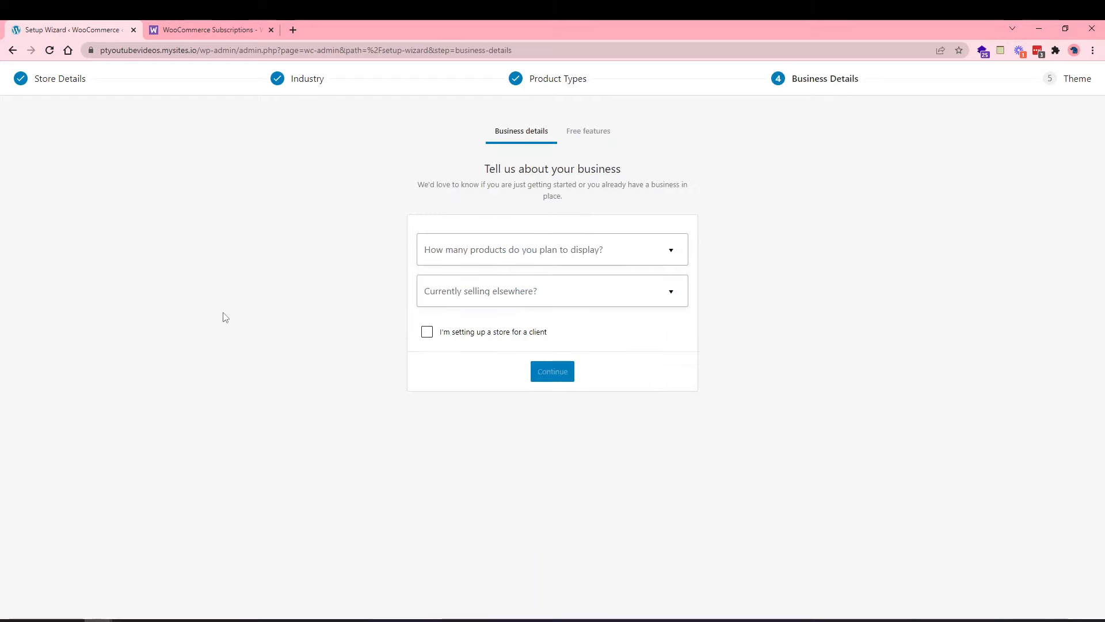
{"action": "left_click", "coordinate": [605, 251]}
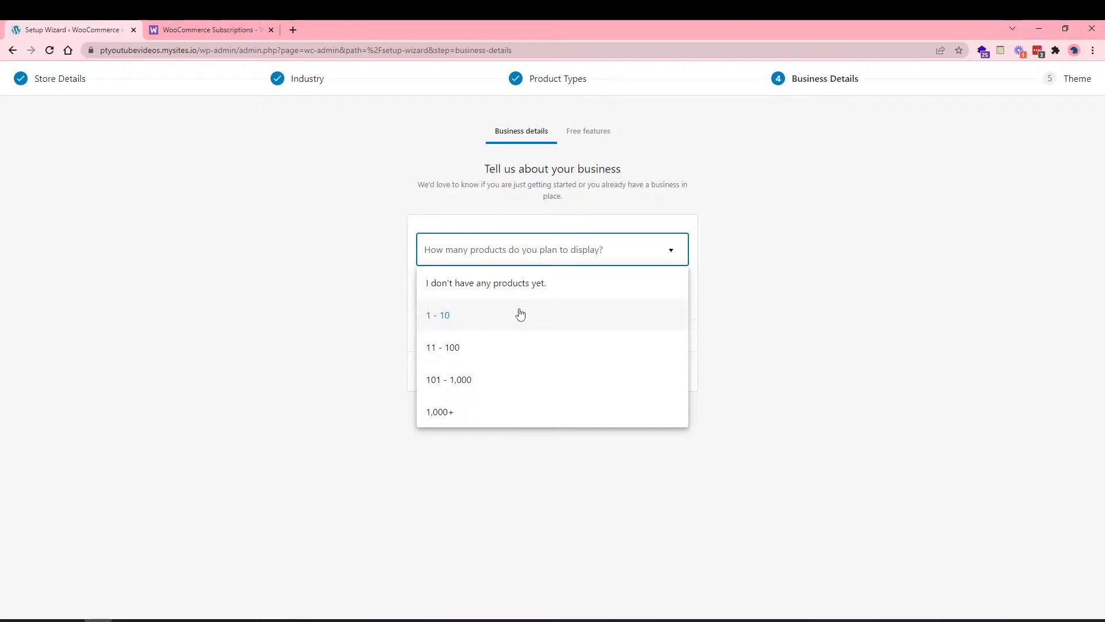
{"action": "left_click", "coordinate": [472, 346]}
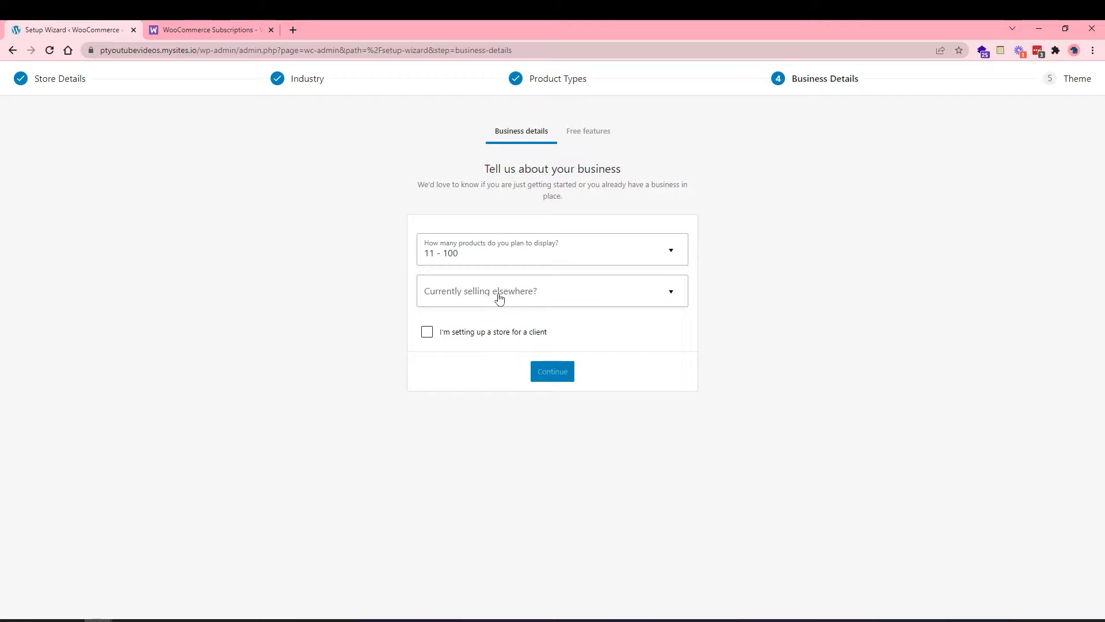
Try several 'Currently selling elsewhere?' answers, settle on No, and continue.
{"action": "left_click", "coordinate": [499, 296]}
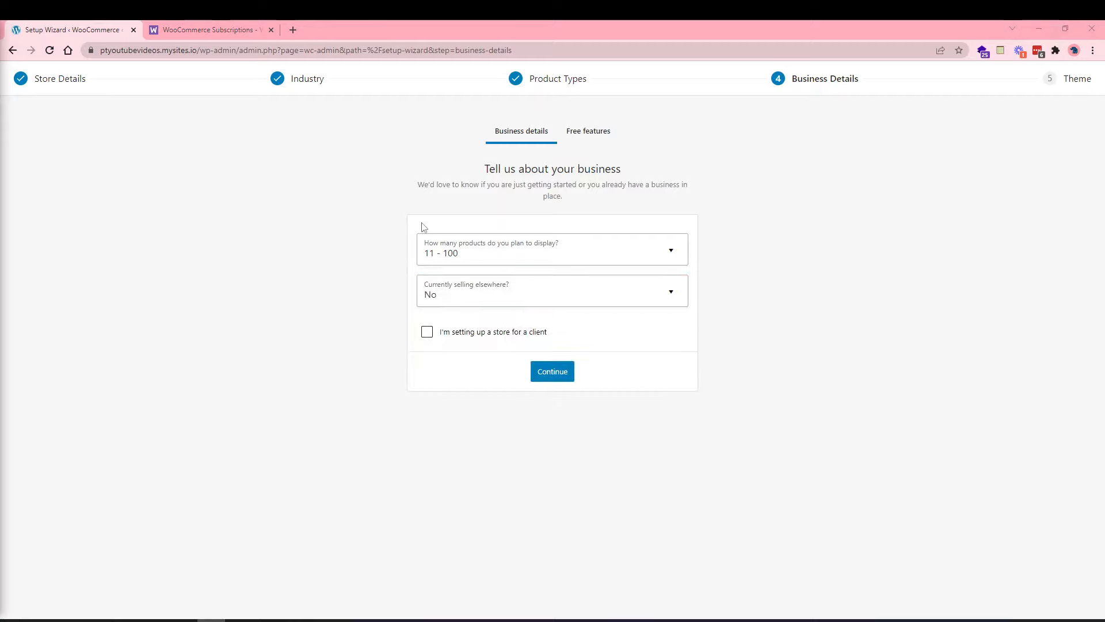
{"action": "left_click", "coordinate": [486, 294]}
{"action": "left_click", "coordinate": [485, 355]}
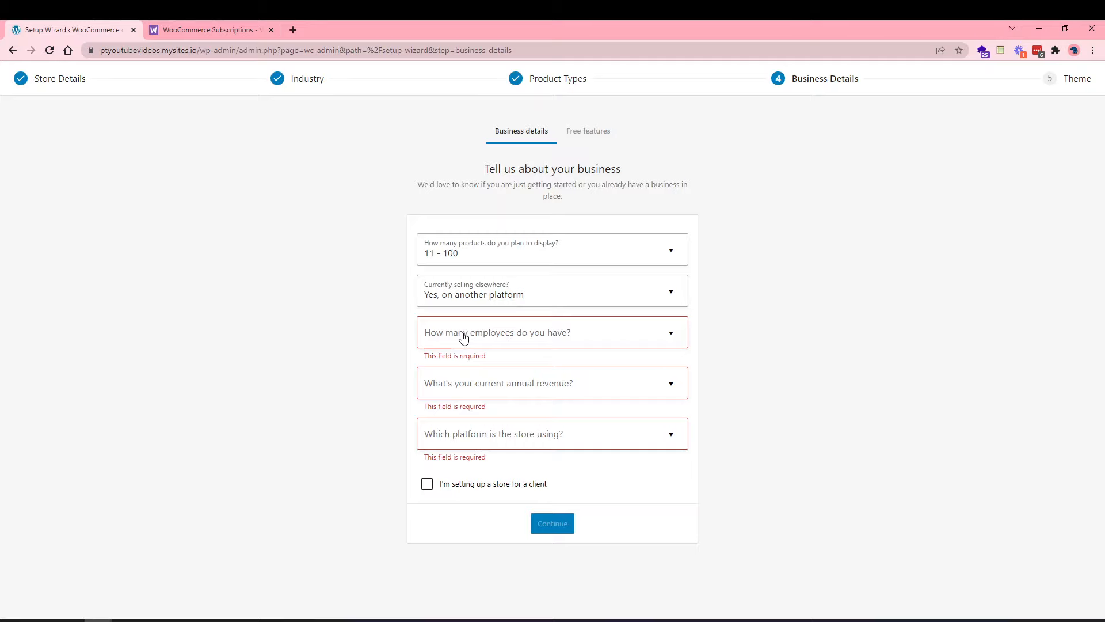
{"action": "left_click", "coordinate": [486, 433]}
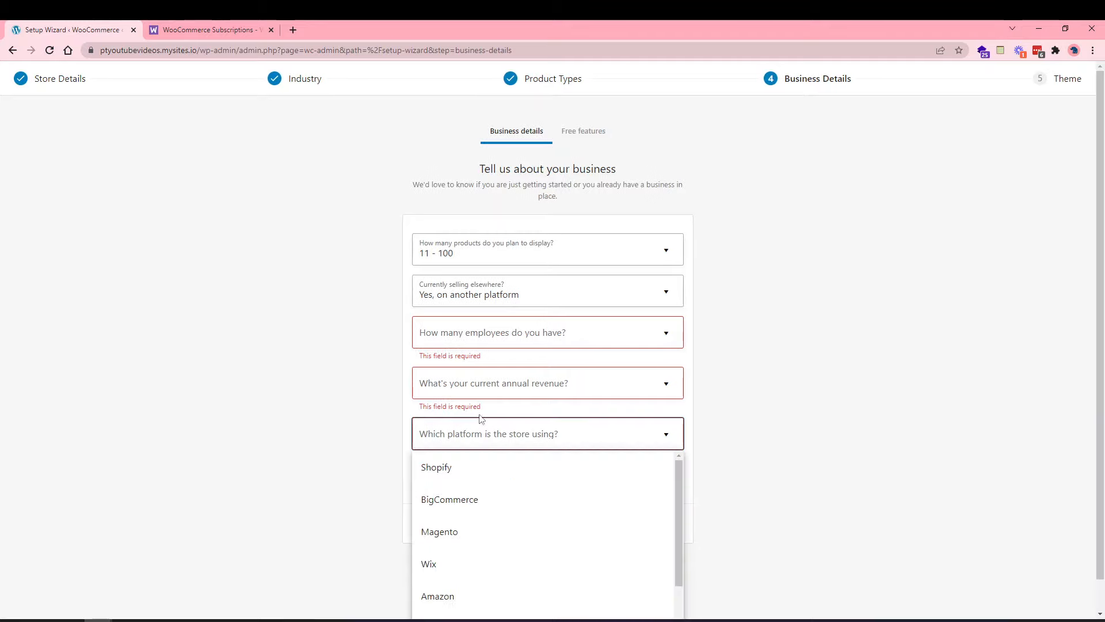
{"action": "left_click", "coordinate": [459, 499]}
{"action": "left_click", "coordinate": [477, 296]}
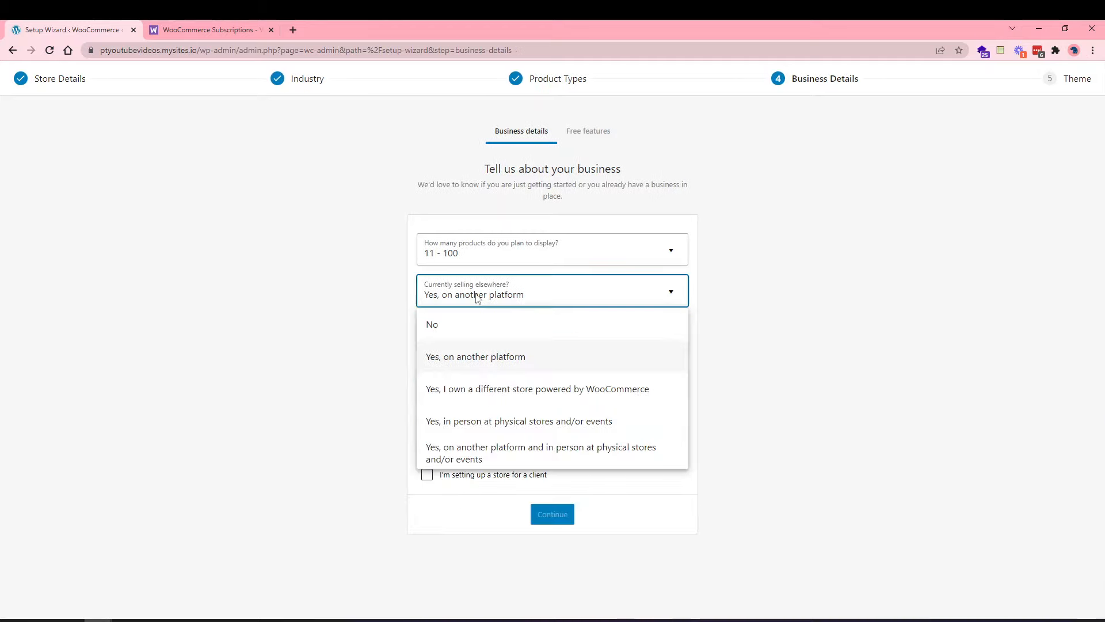
{"action": "left_click", "coordinate": [468, 387]}
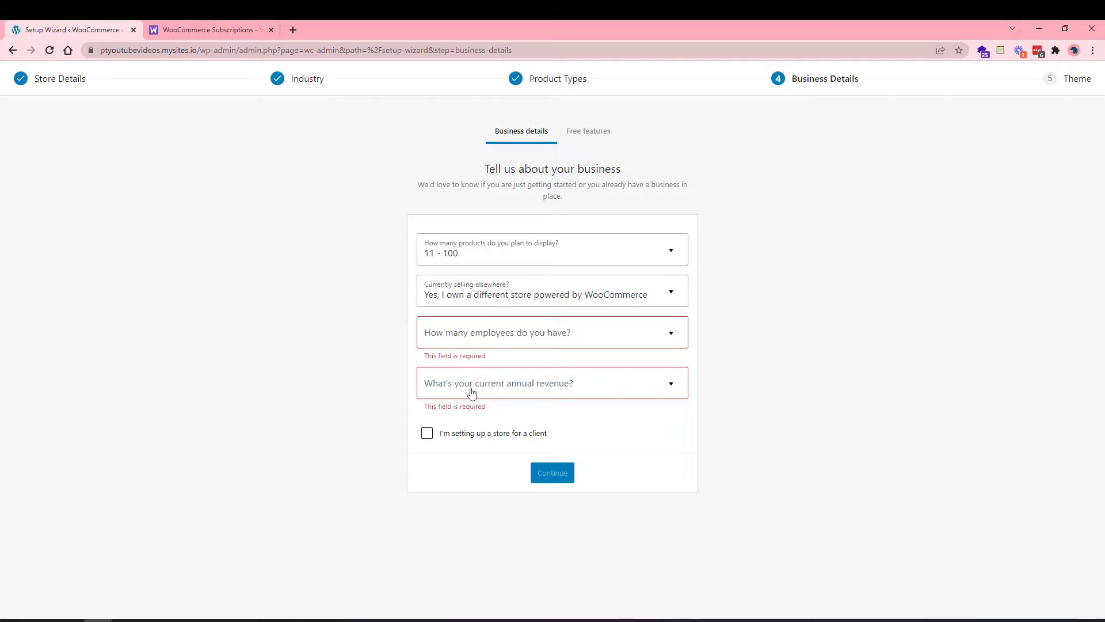
{"action": "left_click", "coordinate": [497, 303]}
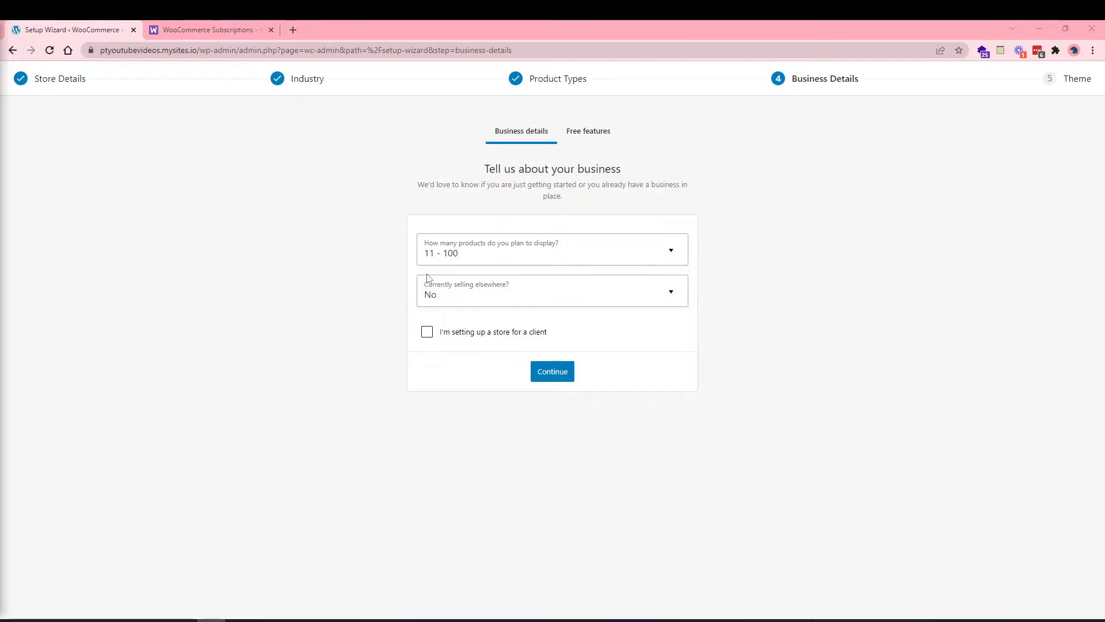
{"action": "left_click", "coordinate": [547, 374]}
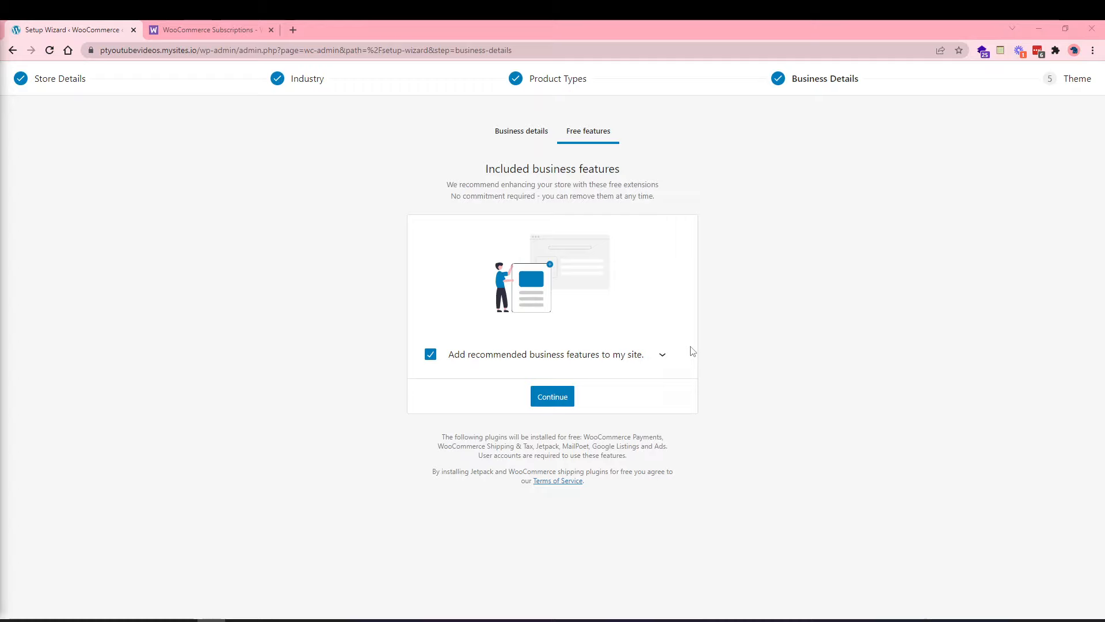
Review the recommended free features, untick adding them to the site, and continue.
{"action": "left_click", "coordinate": [659, 360]}
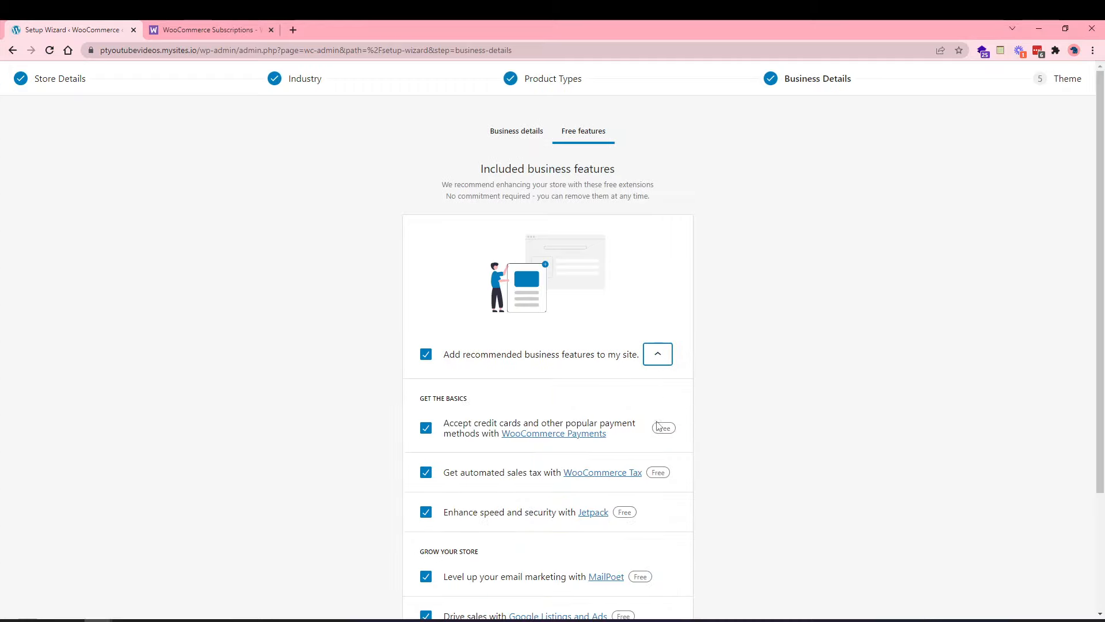
{"action": "scroll", "coordinate": [653, 437], "scroll_direction": "down", "scroll_amount": 1}
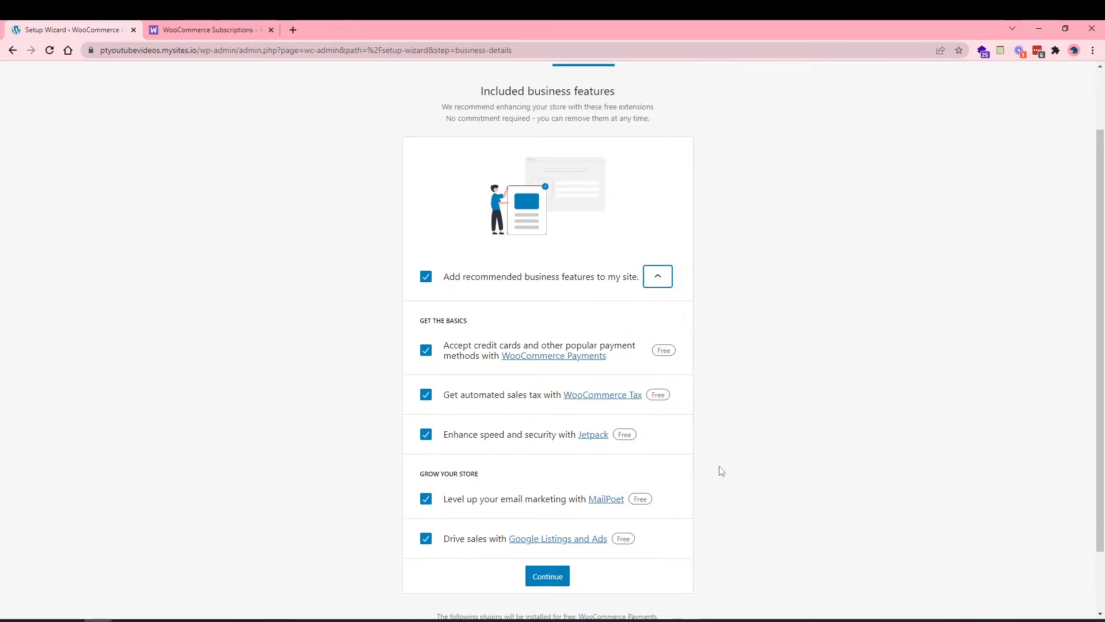
{"action": "scroll", "coordinate": [721, 471], "scroll_direction": "down", "scroll_amount": 1}
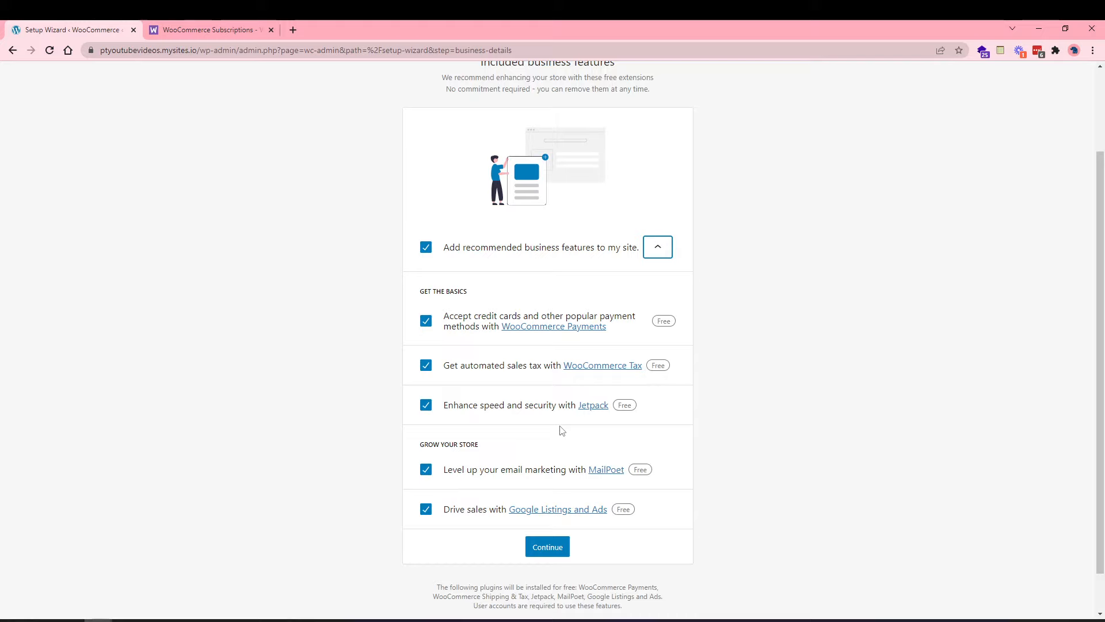
{"action": "left_click", "coordinate": [658, 246]}
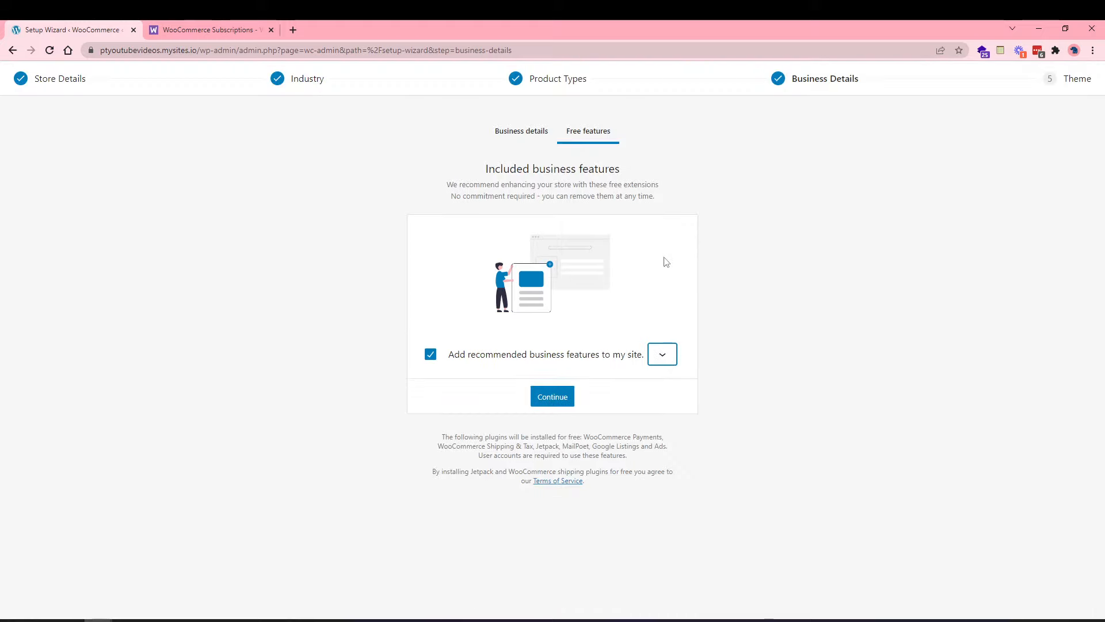
{"action": "left_click", "coordinate": [431, 354]}
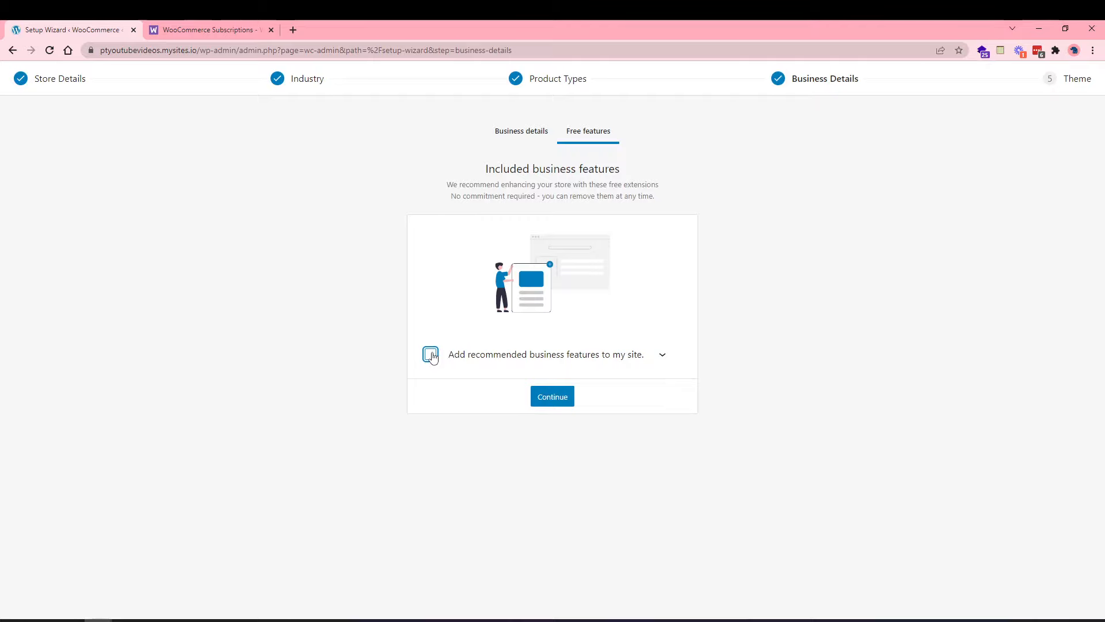
{"action": "left_click", "coordinate": [544, 406]}
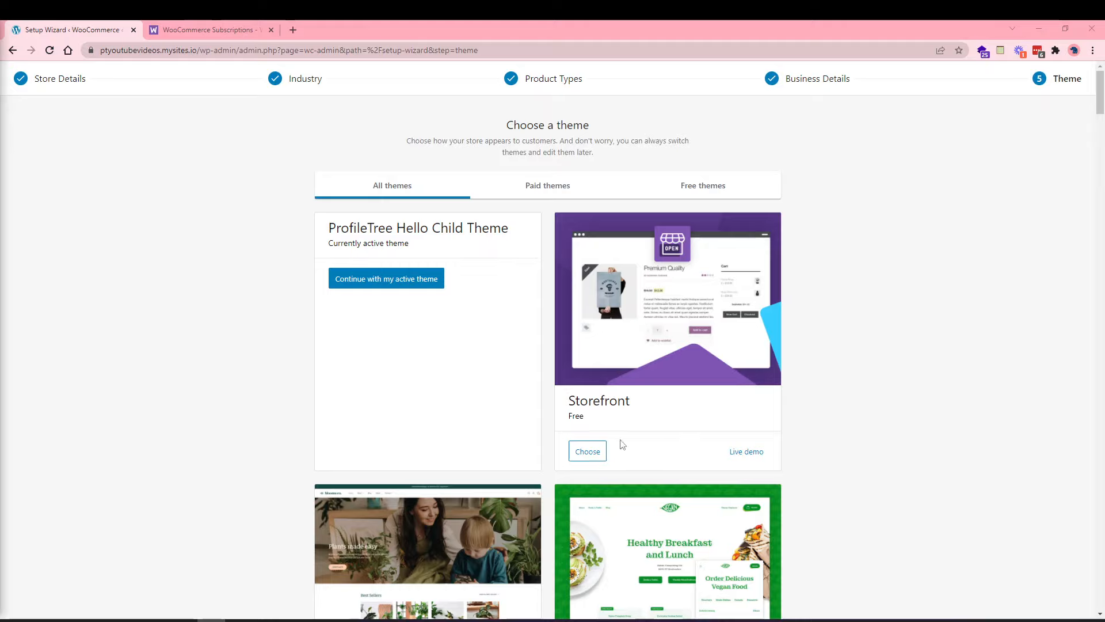
Install Storefront as the store theme, browse the Free themes, and leave theme setup.
{"action": "left_click", "coordinate": [599, 454]}
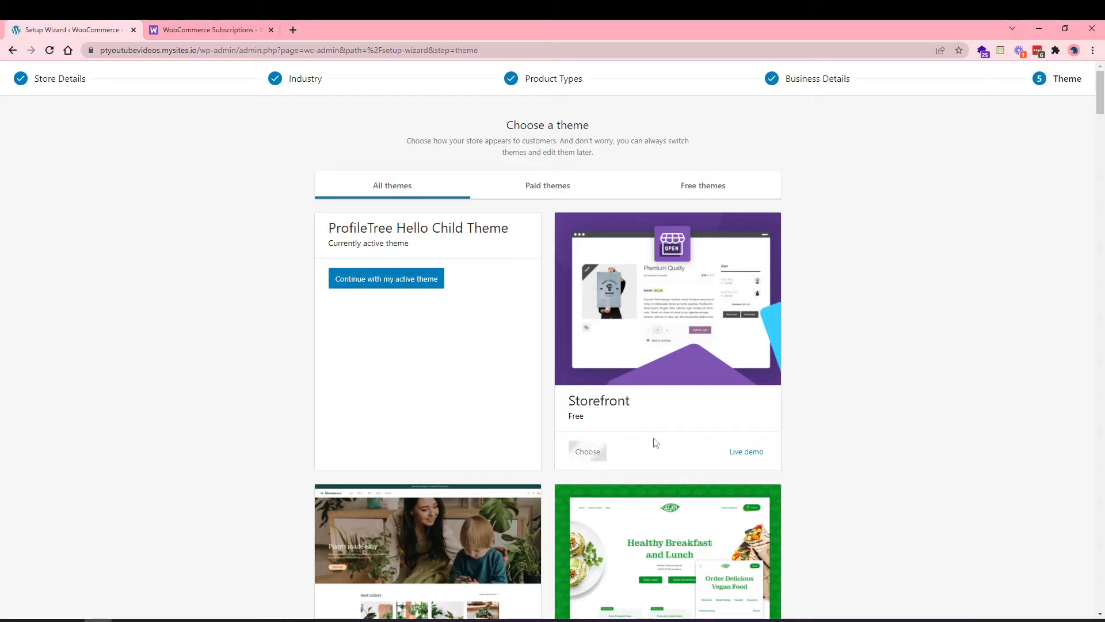
{"action": "scroll", "coordinate": [653, 444], "scroll_direction": "down", "scroll_amount": 5}
{"action": "scroll", "coordinate": [654, 445], "scroll_direction": "down", "scroll_amount": 1}
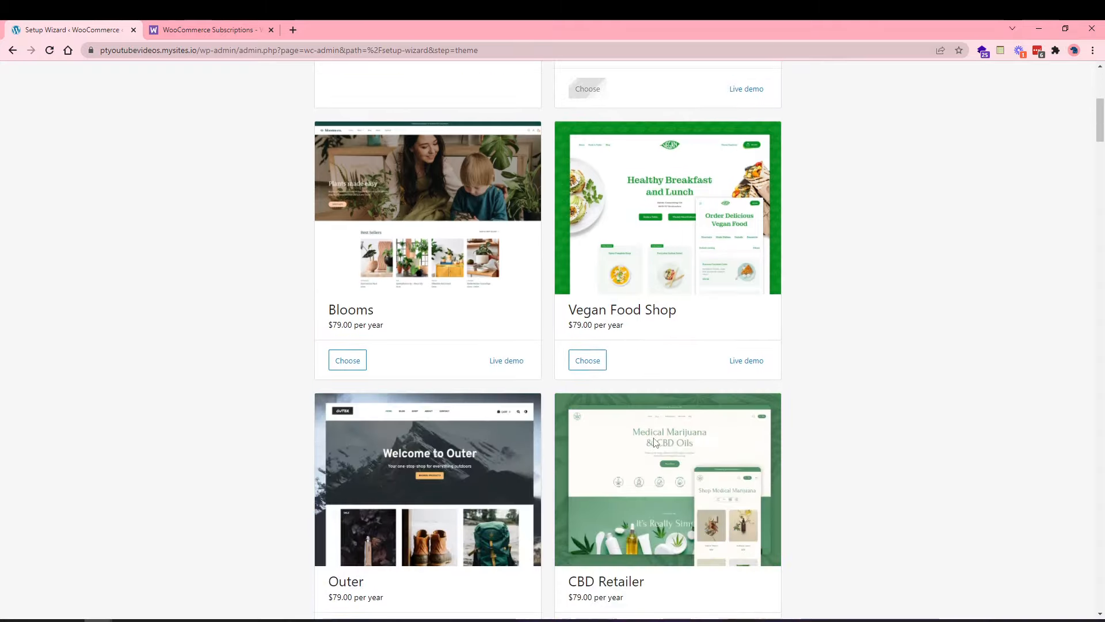
{"action": "scroll", "coordinate": [642, 470], "scroll_direction": "down", "scroll_amount": 1}
{"action": "scroll", "coordinate": [641, 469], "scroll_direction": "up", "scroll_amount": 7}
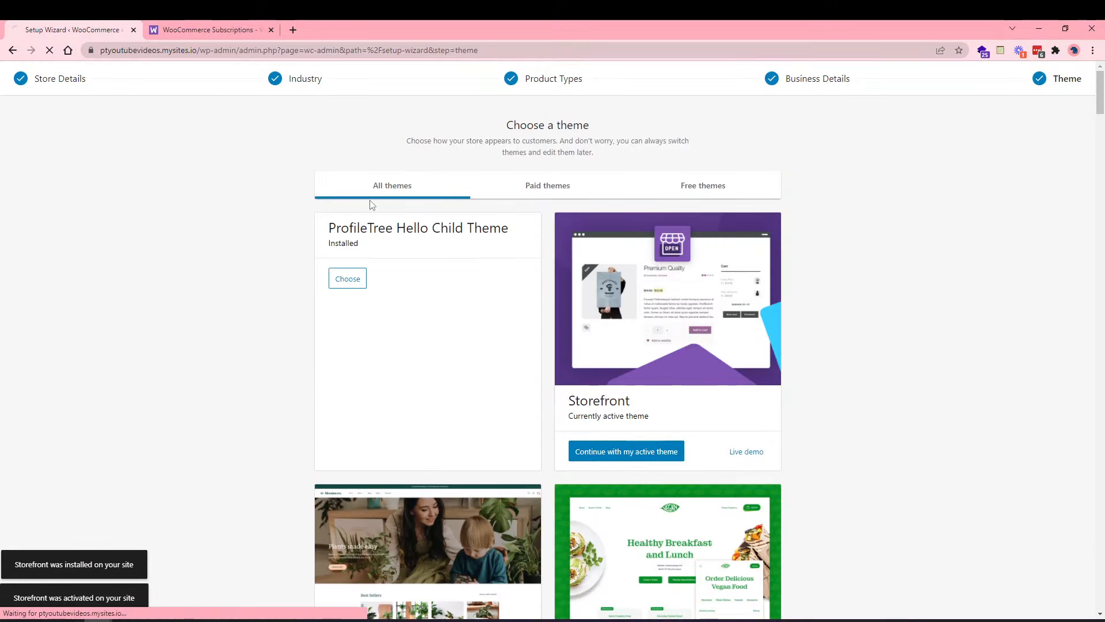
{"action": "left_click", "coordinate": [705, 190]}
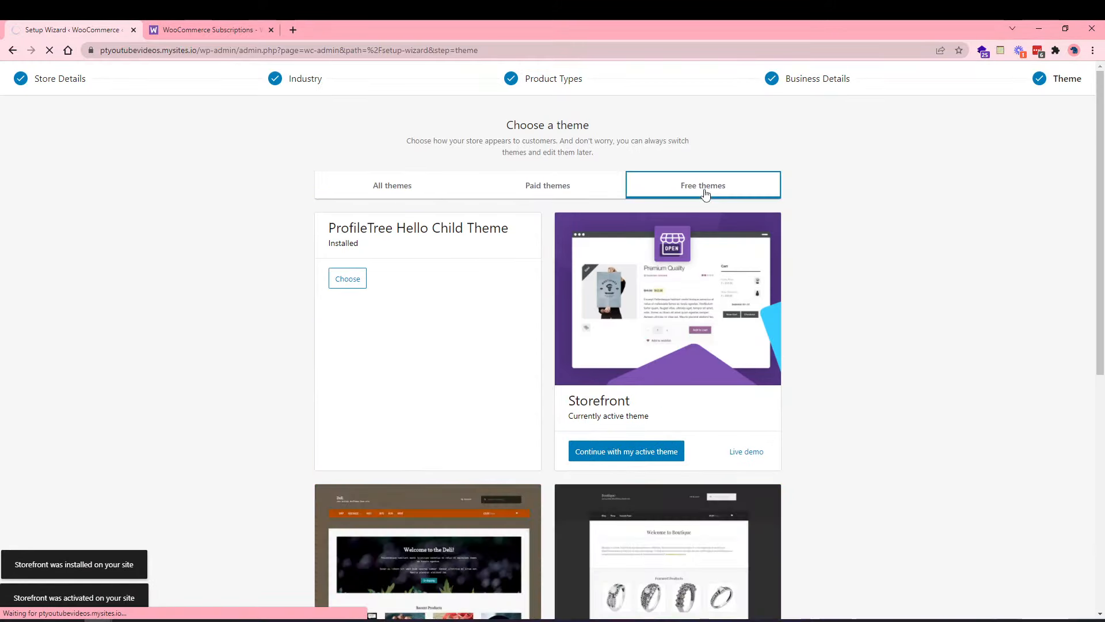
{"action": "left_click", "coordinate": [688, 448]}
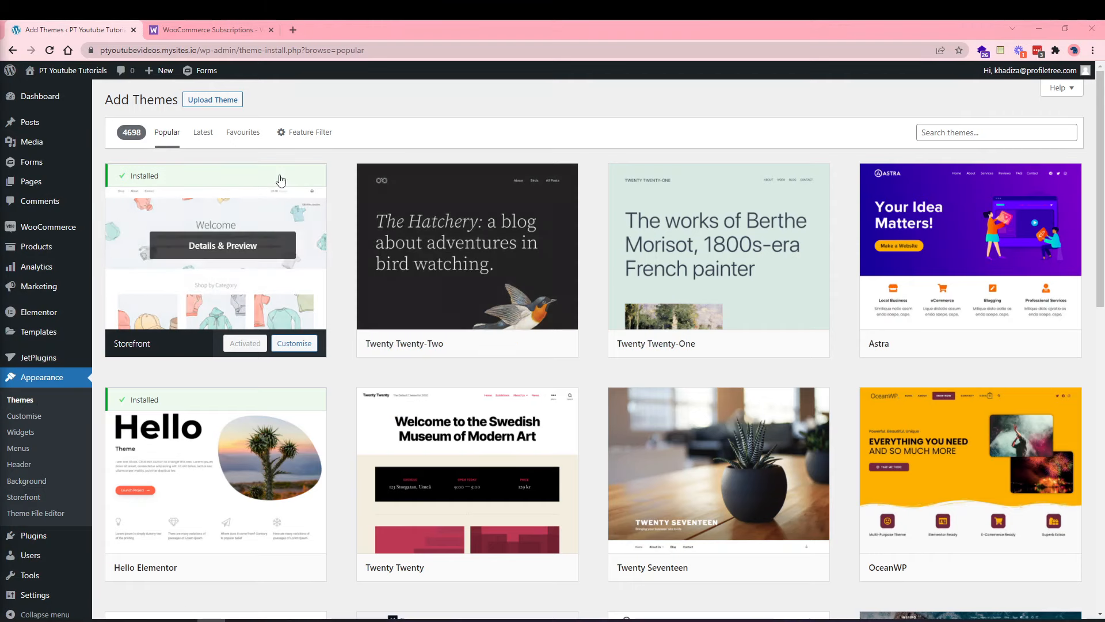
Search themes for 'woocommerce', then go to the WooCommerce Home page.
{"action": "left_click", "coordinate": [945, 129]}
{"action": "type", "text": "woo"}
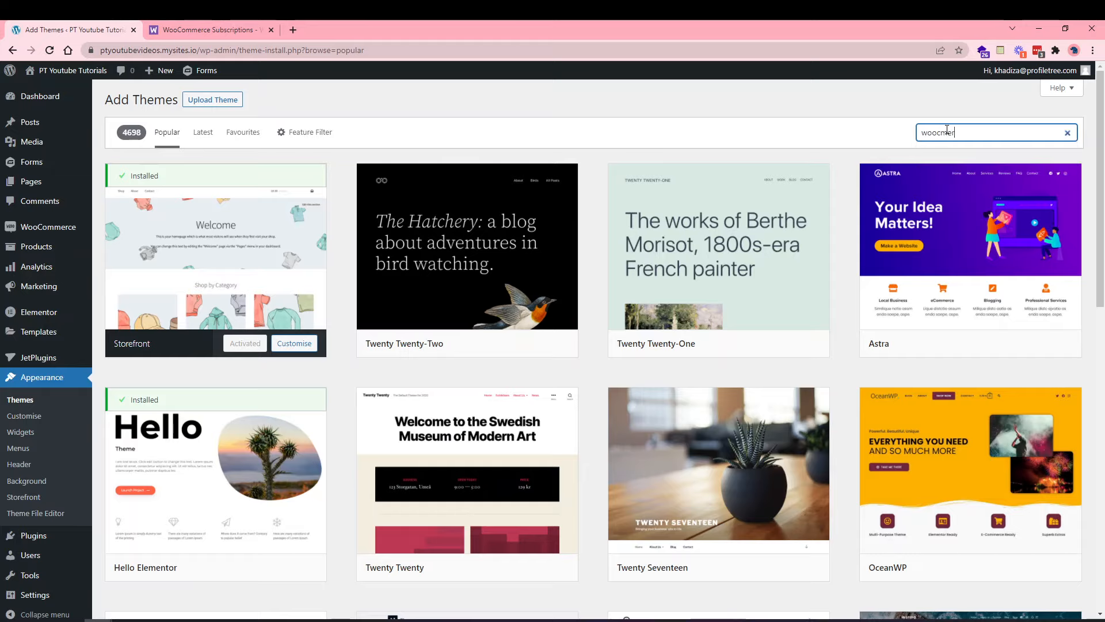
{"action": "type", "text": "commerce"}
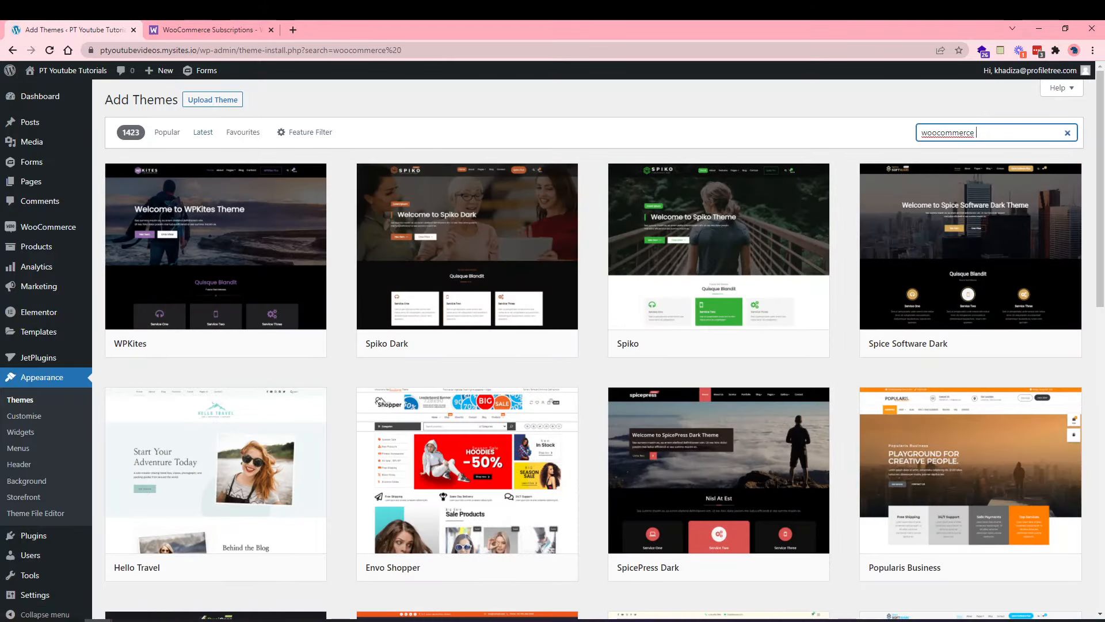
{"action": "left_click", "coordinate": [38, 231]}
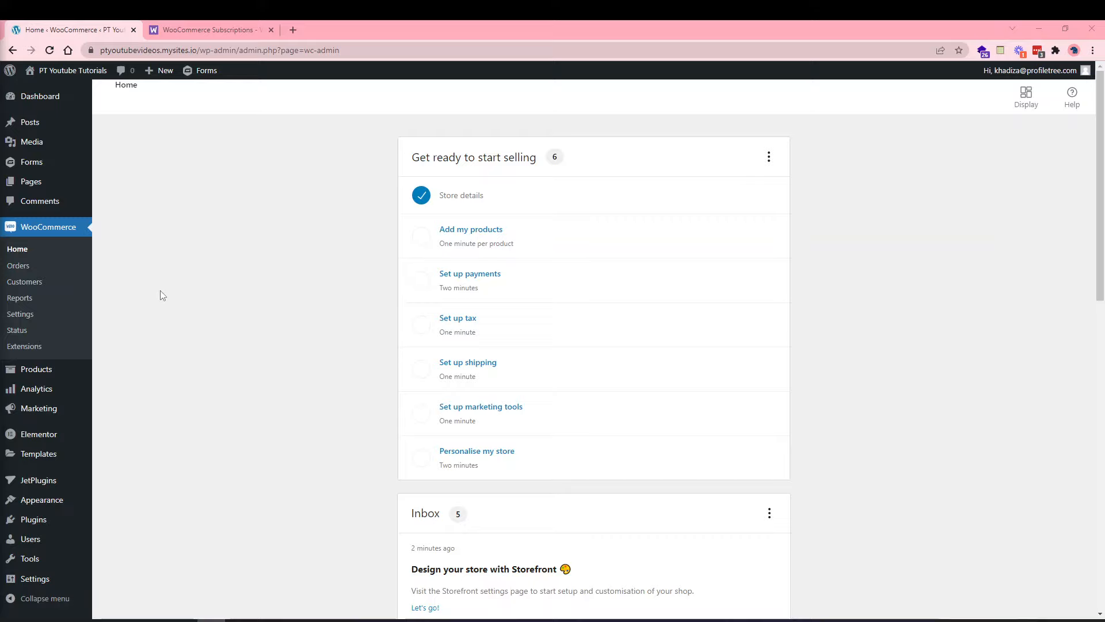
{"action": "left_click", "coordinate": [13, 319]}
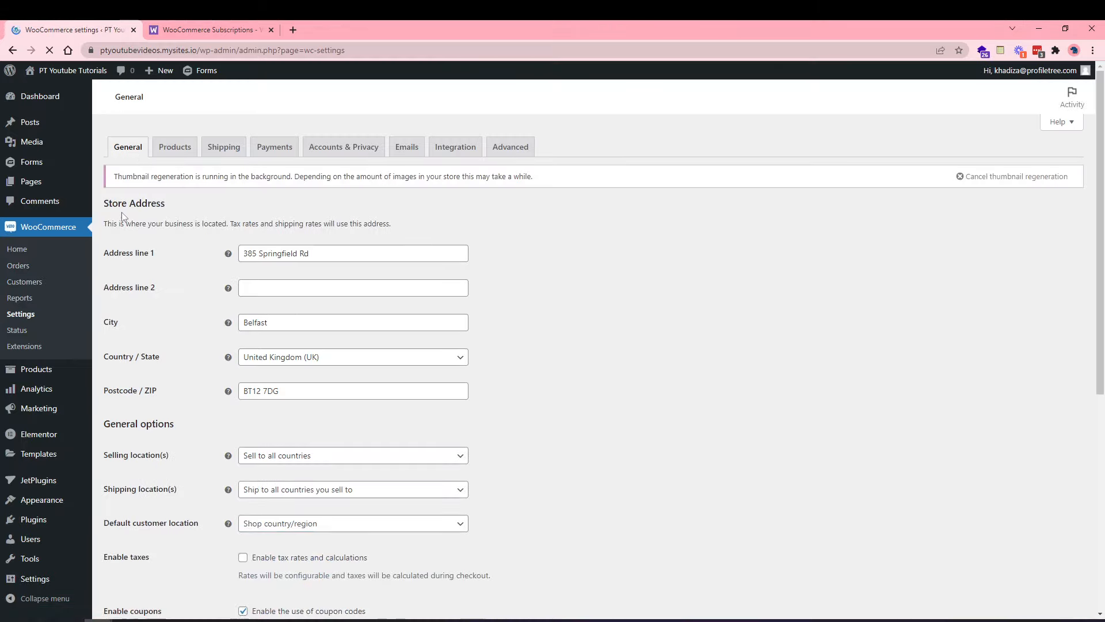
{"action": "scroll", "coordinate": [273, 429], "scroll_direction": "down", "scroll_amount": 1}
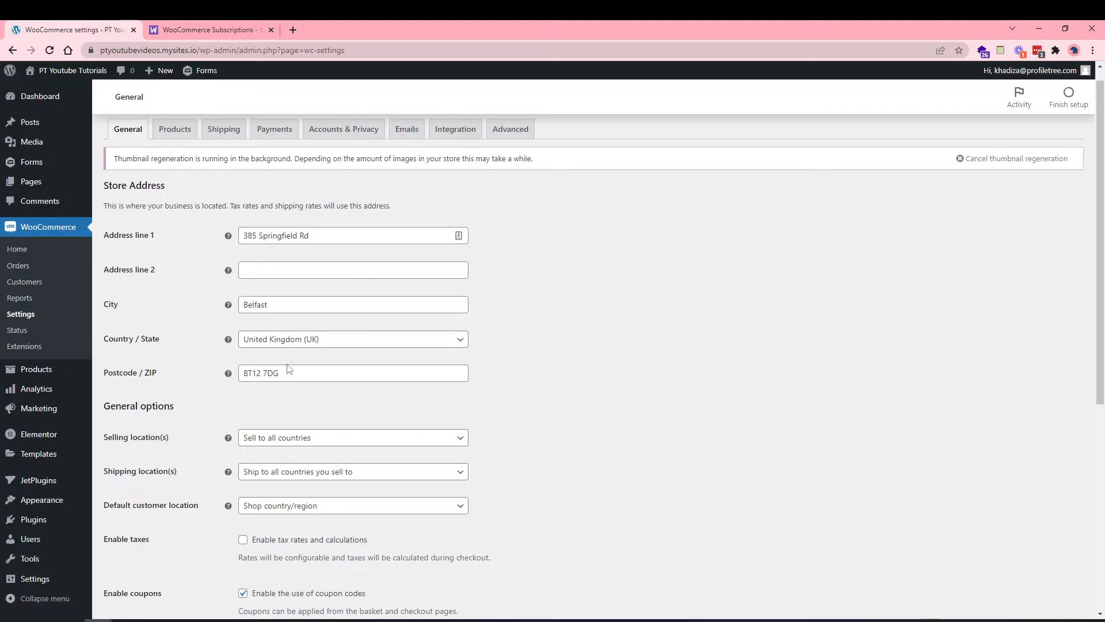
{"action": "scroll", "coordinate": [289, 365], "scroll_direction": "down", "scroll_amount": 6}
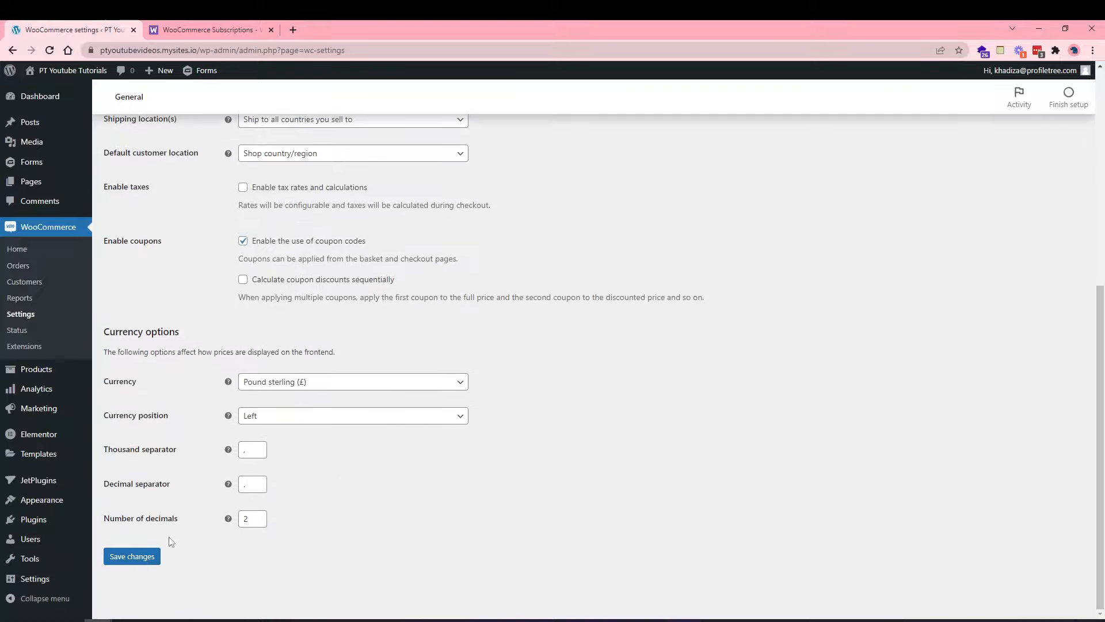
{"action": "scroll", "coordinate": [273, 331], "scroll_direction": "up", "scroll_amount": 5}
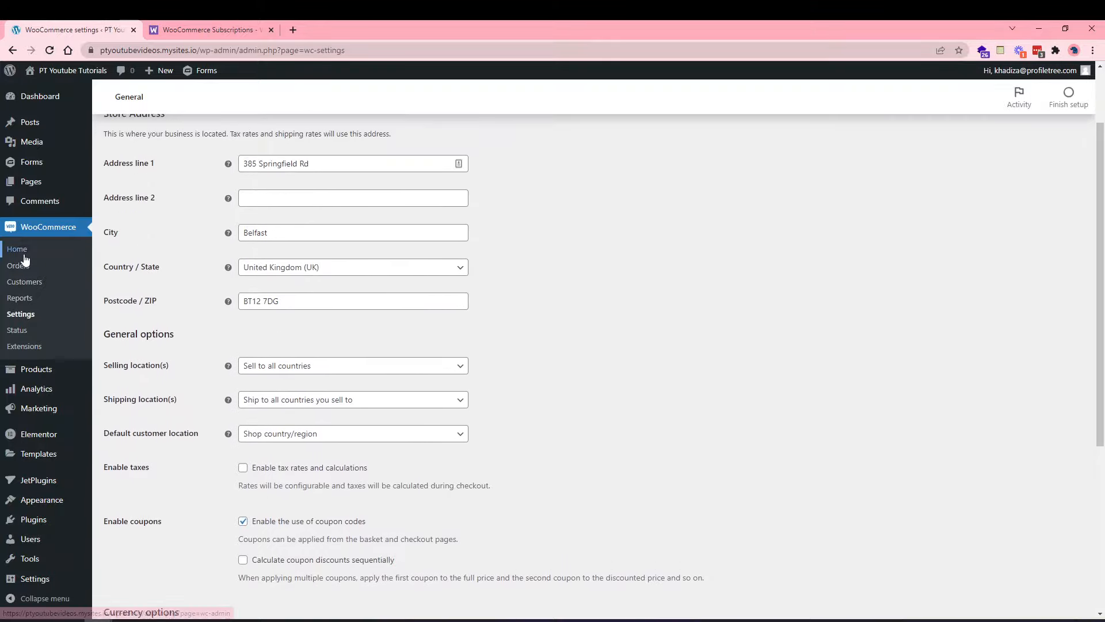
{"action": "scroll", "coordinate": [283, 278], "scroll_direction": "up", "scroll_amount": 2}
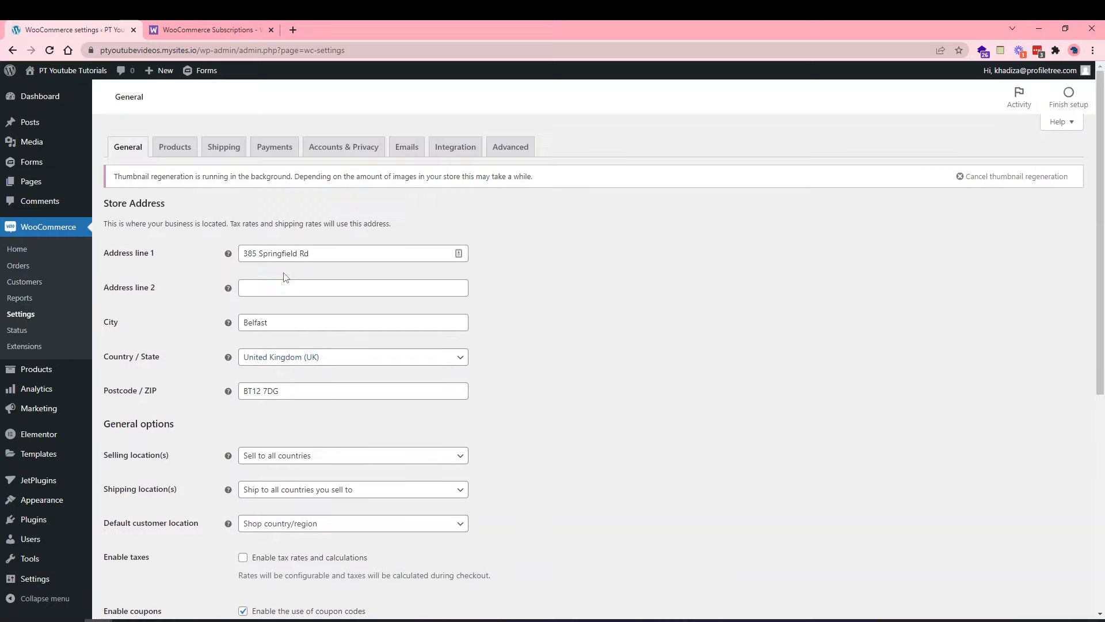
{"action": "scroll", "coordinate": [167, 313], "scroll_direction": "down", "scroll_amount": 2}
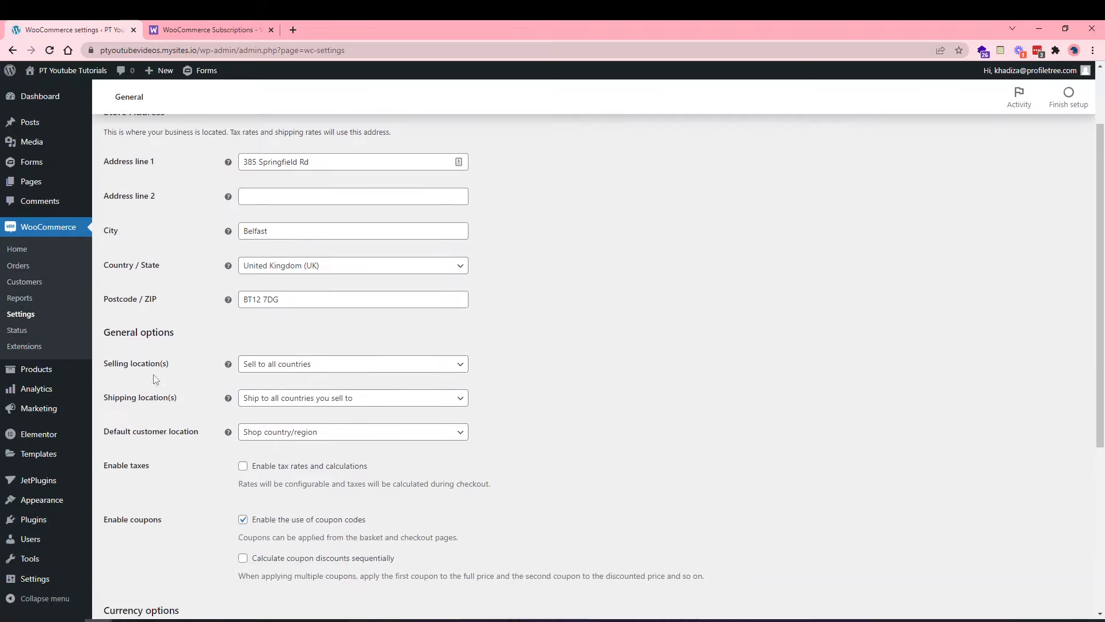
{"action": "left_click", "coordinate": [269, 361]}
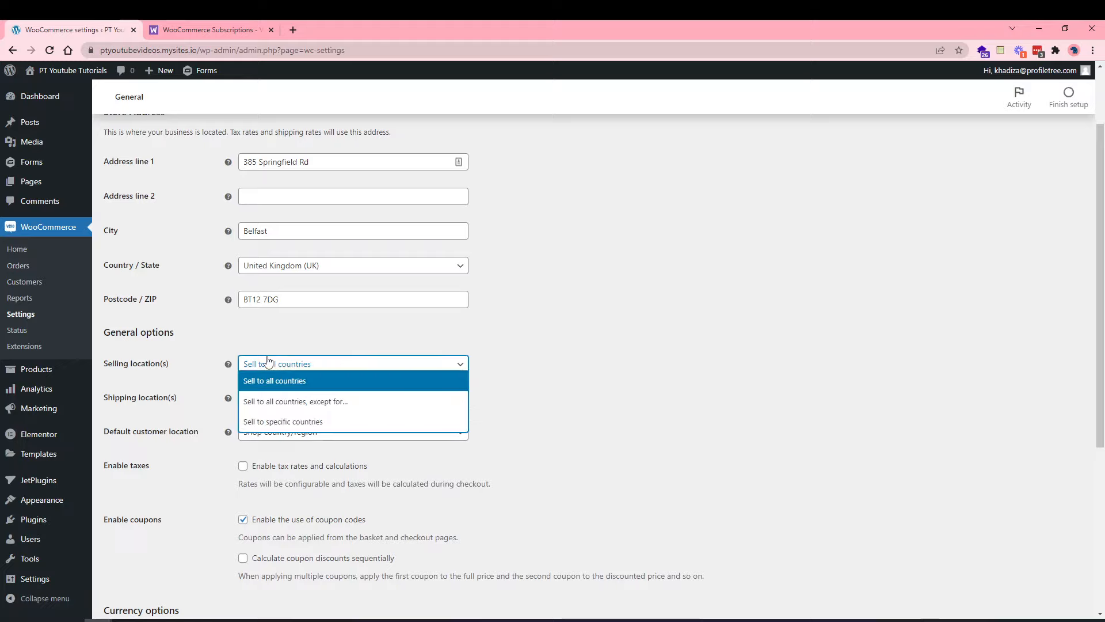
{"action": "left_click", "coordinate": [273, 402]}
{"action": "left_click", "coordinate": [340, 401]}
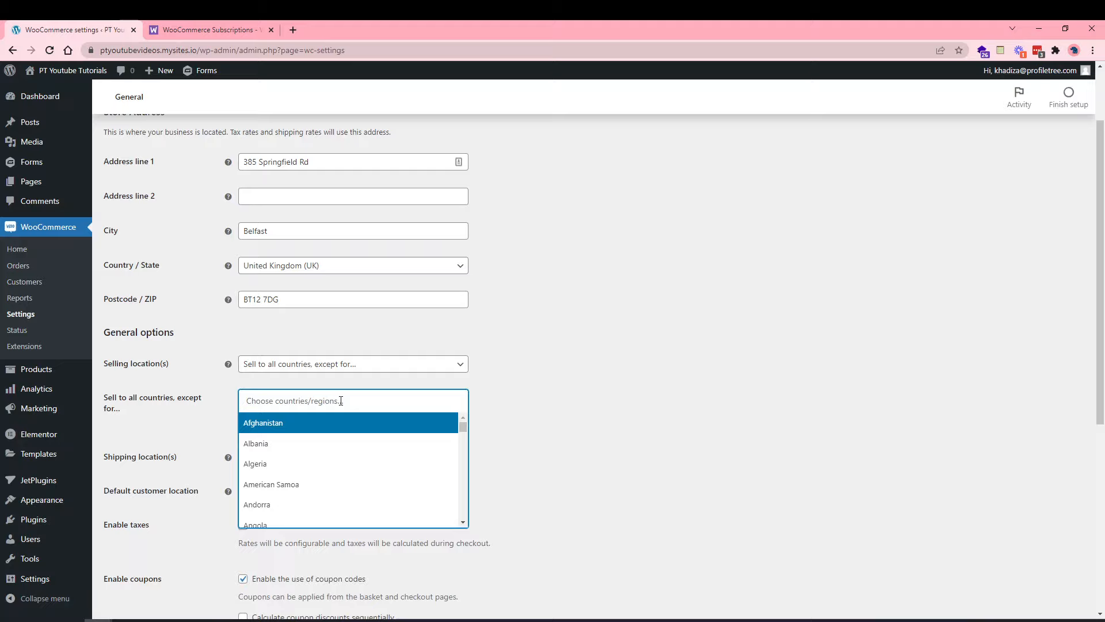
{"action": "type", "text": "unite"}
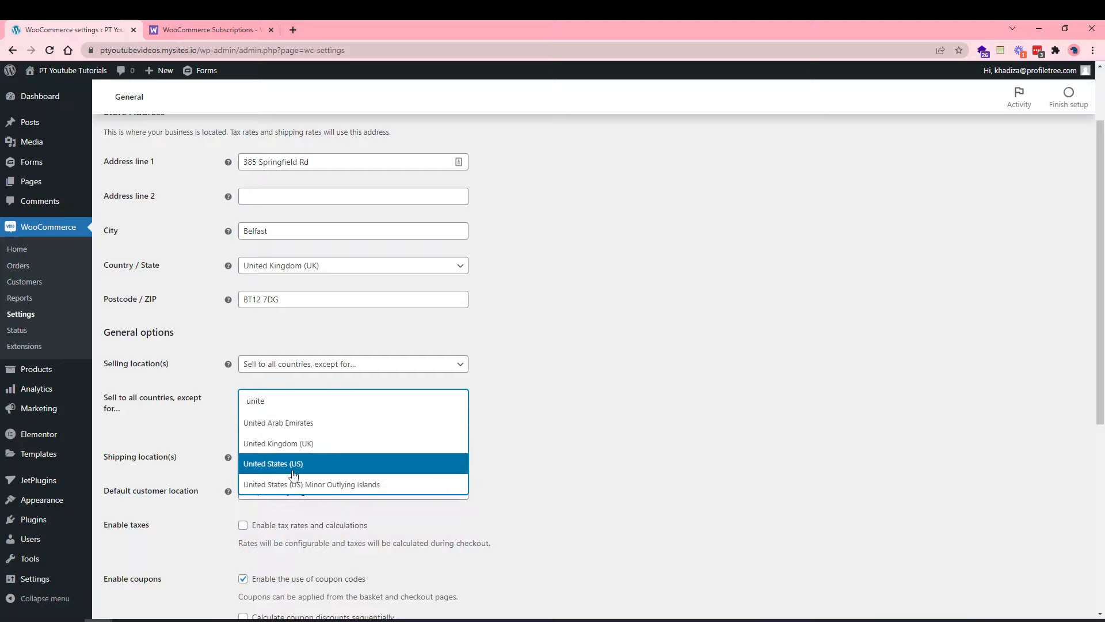
{"action": "left_click", "coordinate": [293, 474]}
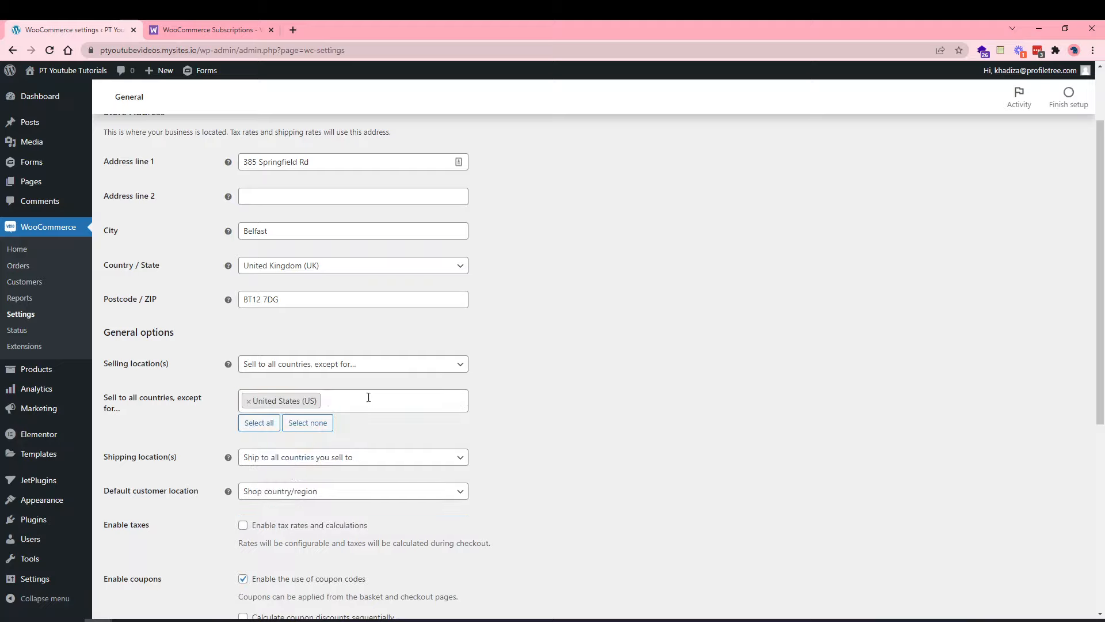
{"action": "left_click", "coordinate": [248, 400]}
{"action": "left_click", "coordinate": [271, 372]}
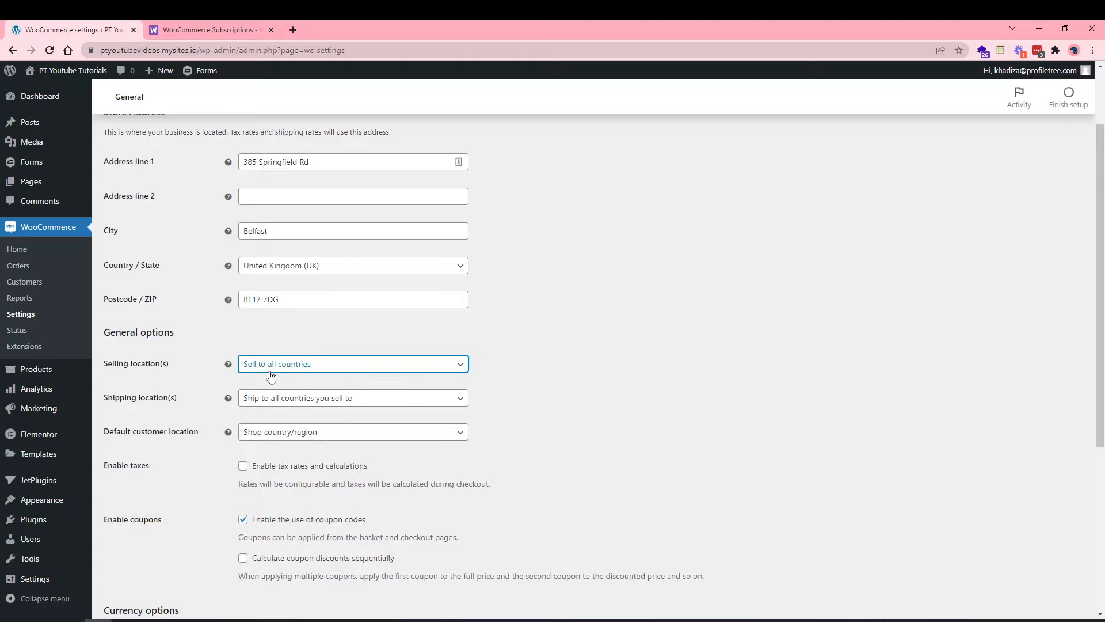
{"action": "left_click", "coordinate": [270, 372]}
{"action": "left_click", "coordinate": [270, 375]}
{"action": "left_click", "coordinate": [266, 366]}
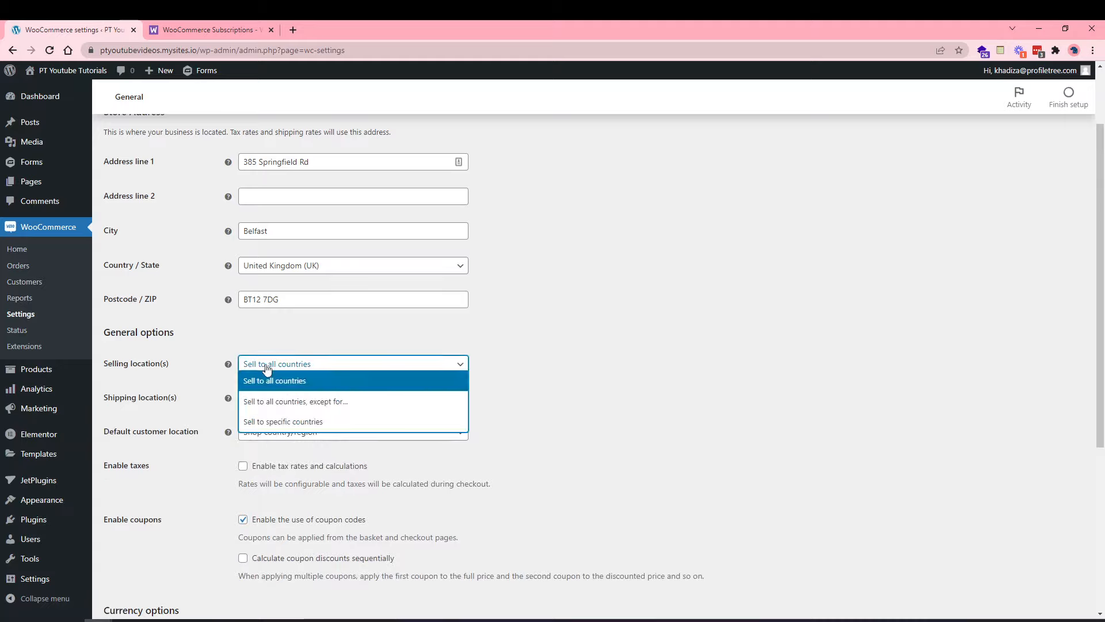
{"action": "left_click", "coordinate": [276, 422]}
{"action": "left_click", "coordinate": [284, 400]}
{"action": "type", "text": "unite"}
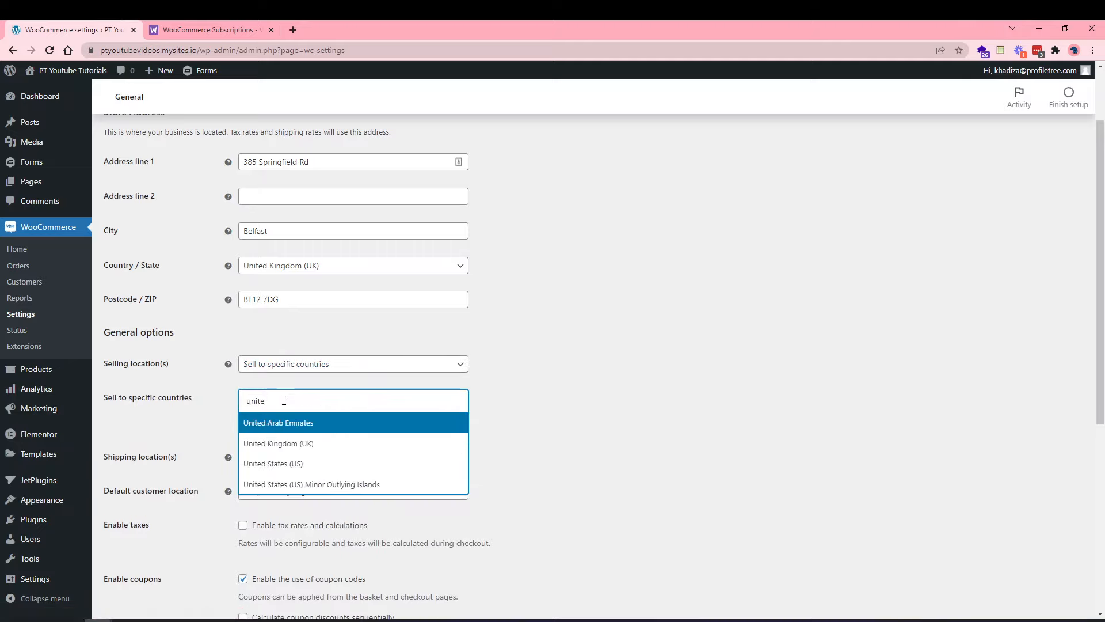
{"action": "left_click", "coordinate": [278, 443]}
{"action": "type", "text": "ire"}
{"action": "left_click", "coordinate": [323, 444]}
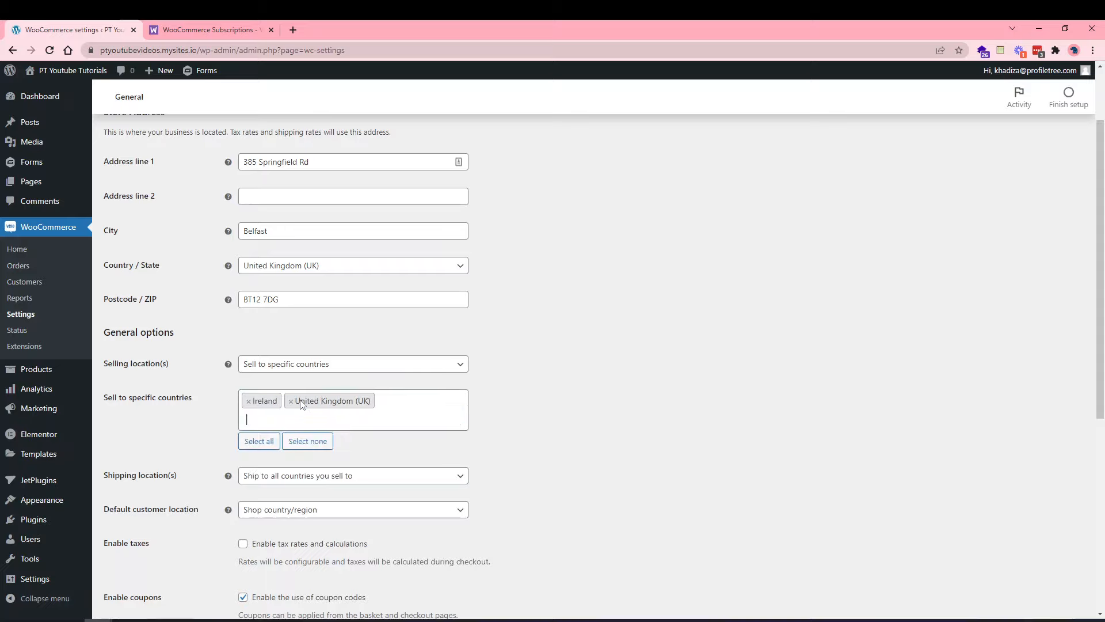
{"action": "type", "text": "grman"}
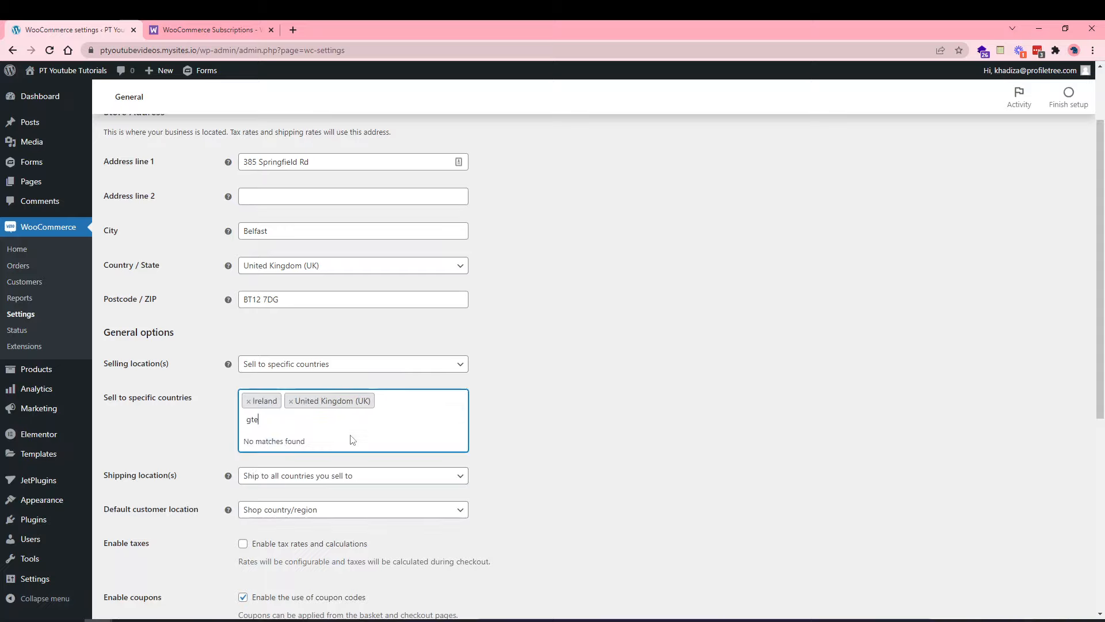
{"action": "key", "text": "BackSpace"}
{"action": "key", "text": "BackSpace"}
{"action": "key", "text": "BackSpace"}
{"action": "key", "text": "BackSpace"}
{"action": "type", "text": "er"}
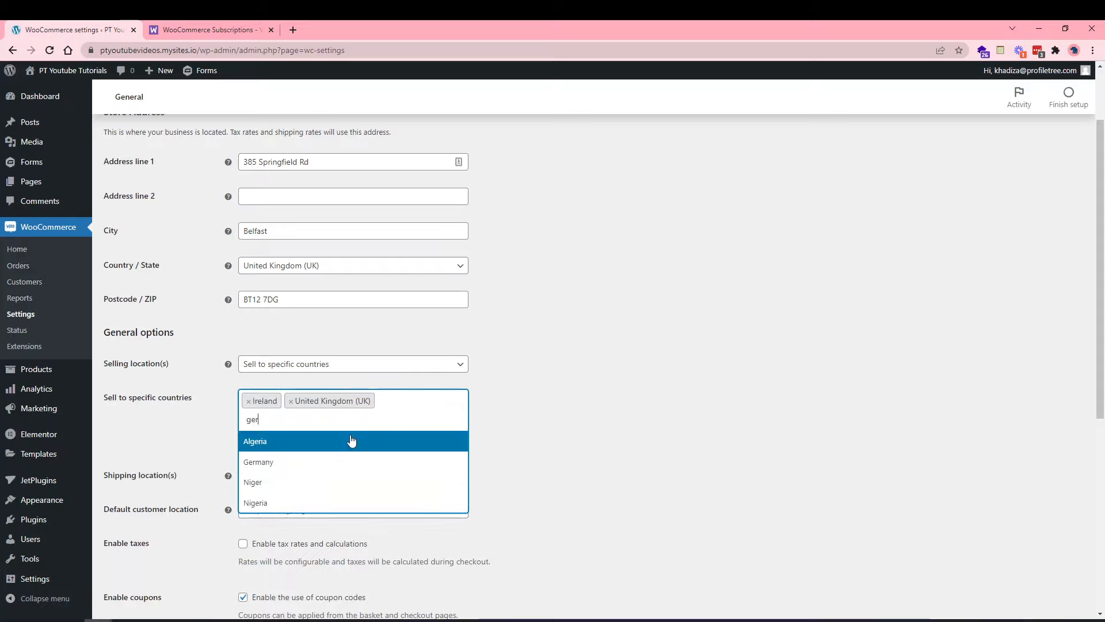
{"action": "left_click", "coordinate": [321, 462]}
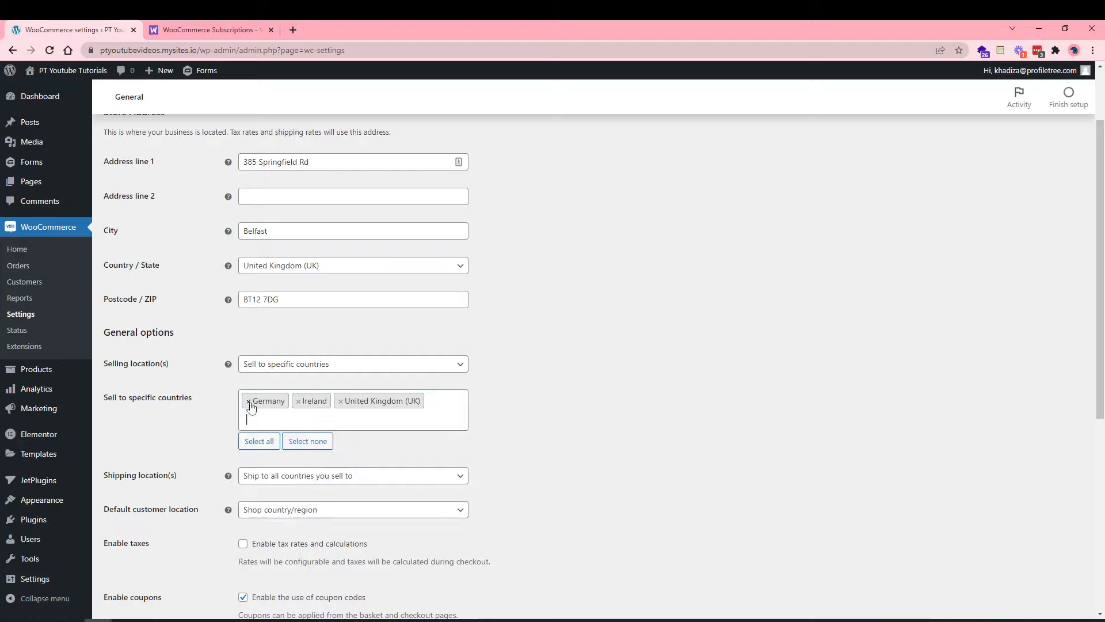
{"action": "left_click", "coordinate": [297, 442]}
{"action": "left_click", "coordinate": [291, 401]}
{"action": "left_click", "coordinate": [223, 408]}
{"action": "left_click", "coordinate": [256, 369]}
{"action": "left_click", "coordinate": [253, 383]}
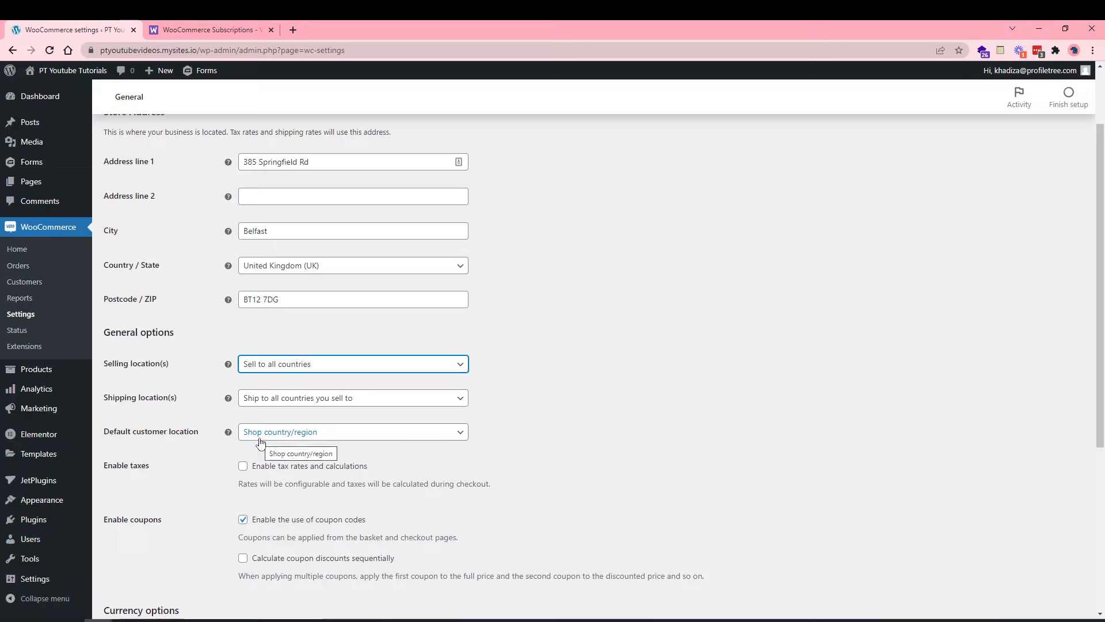
Change the Default customer location to 'No location by default'.
{"action": "scroll", "coordinate": [213, 489], "scroll_direction": "down", "scroll_amount": 1}
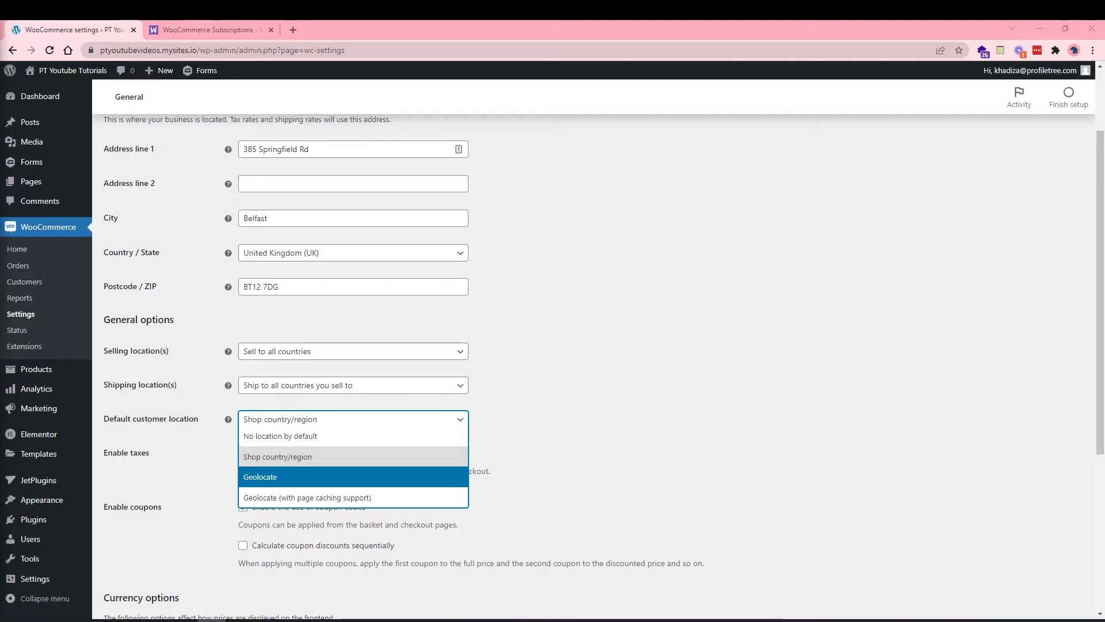
{"action": "left_click", "coordinate": [302, 441]}
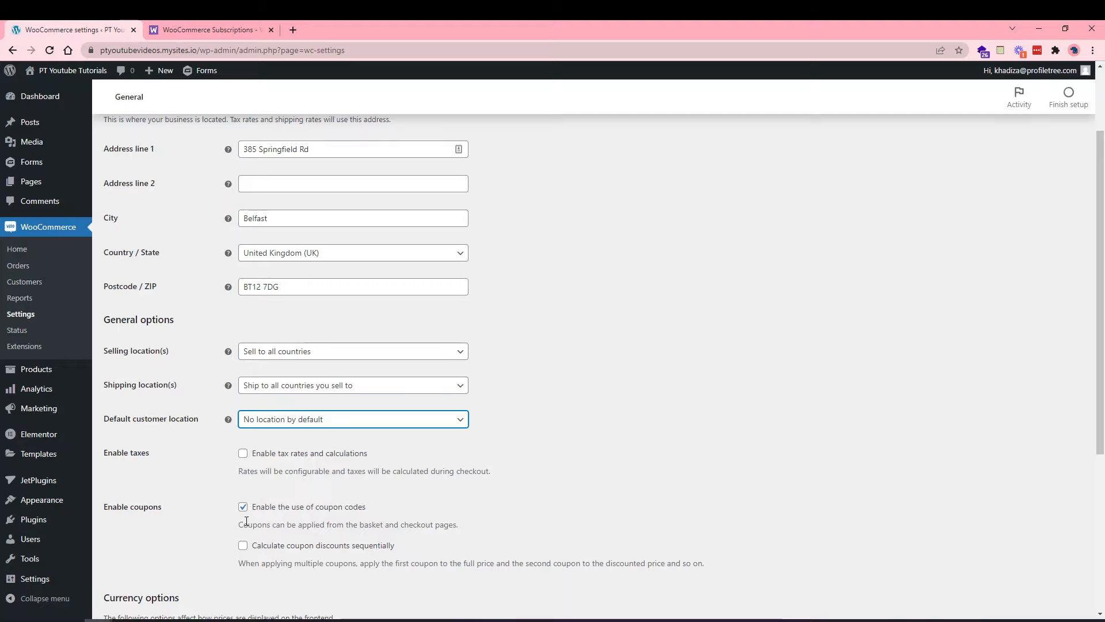
{"action": "mouse_move", "coordinate": [13, 414]}
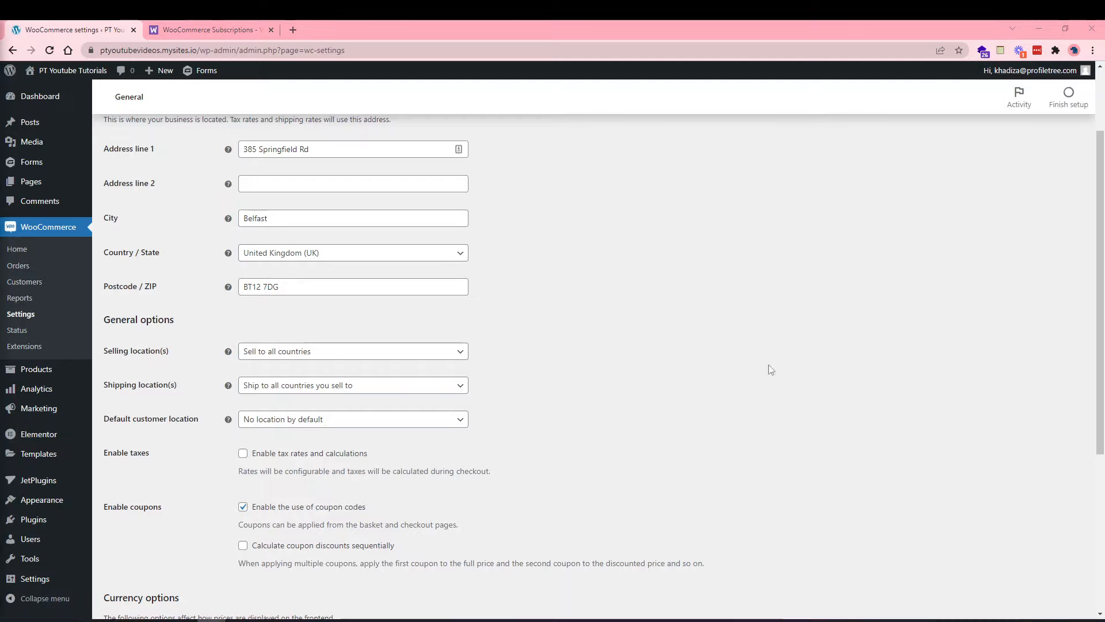
Tick 'Enable tax rates and calculations' and save the General settings.
{"action": "left_click", "coordinate": [346, 453]}
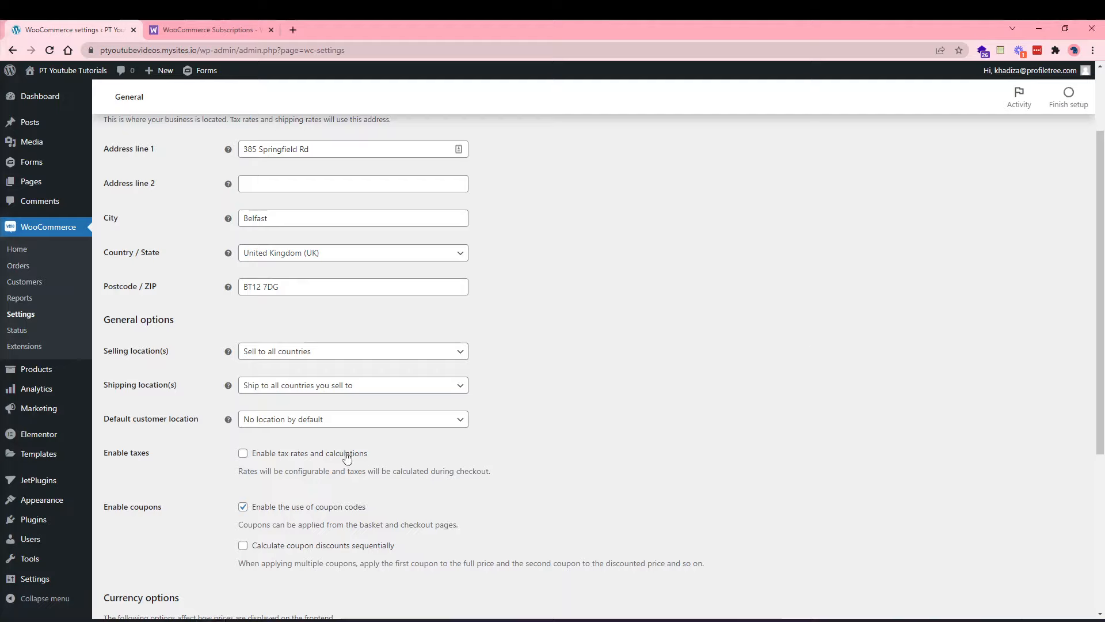
{"action": "left_click", "coordinate": [347, 454]}
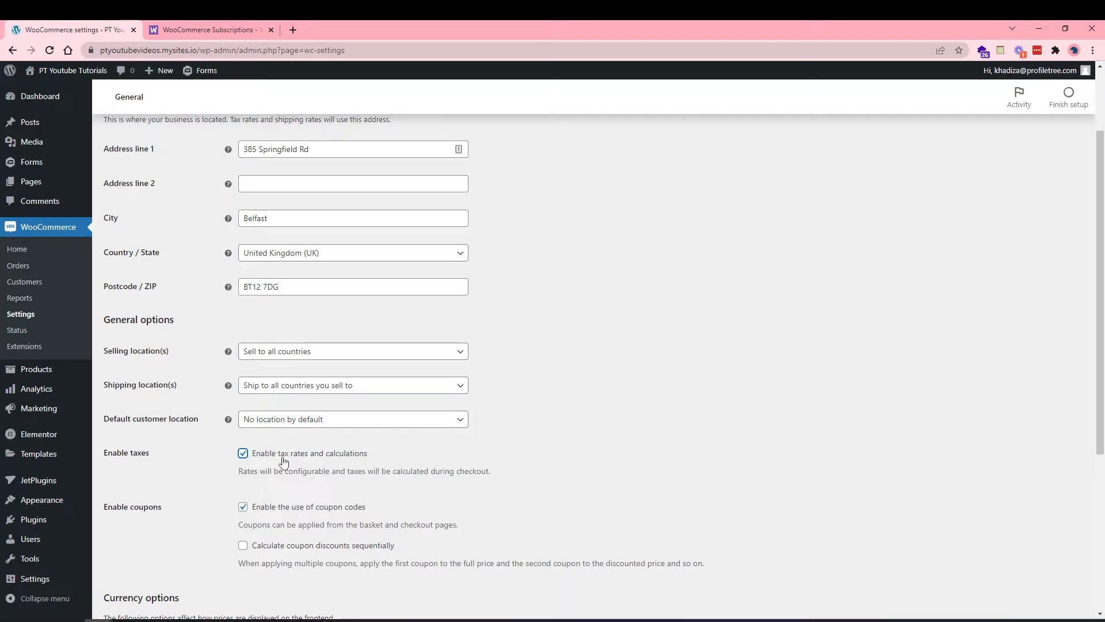
{"action": "scroll", "coordinate": [383, 370], "scroll_direction": "up", "scroll_amount": 2}
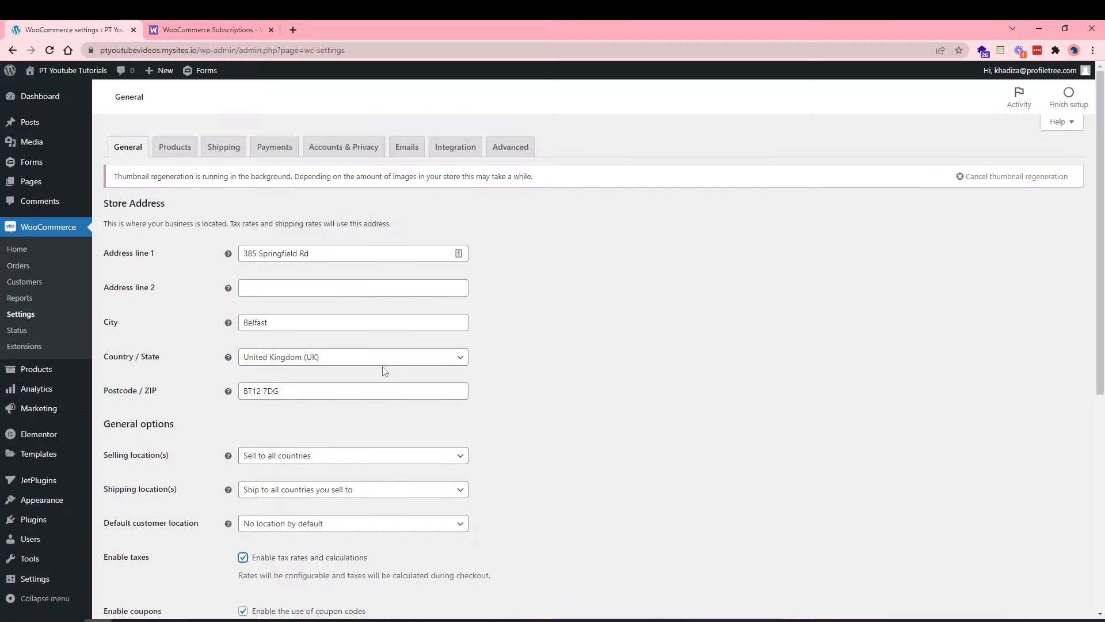
{"action": "scroll", "coordinate": [360, 397], "scroll_direction": "down", "scroll_amount": 2}
{"action": "scroll", "coordinate": [362, 401], "scroll_direction": "down", "scroll_amount": 4}
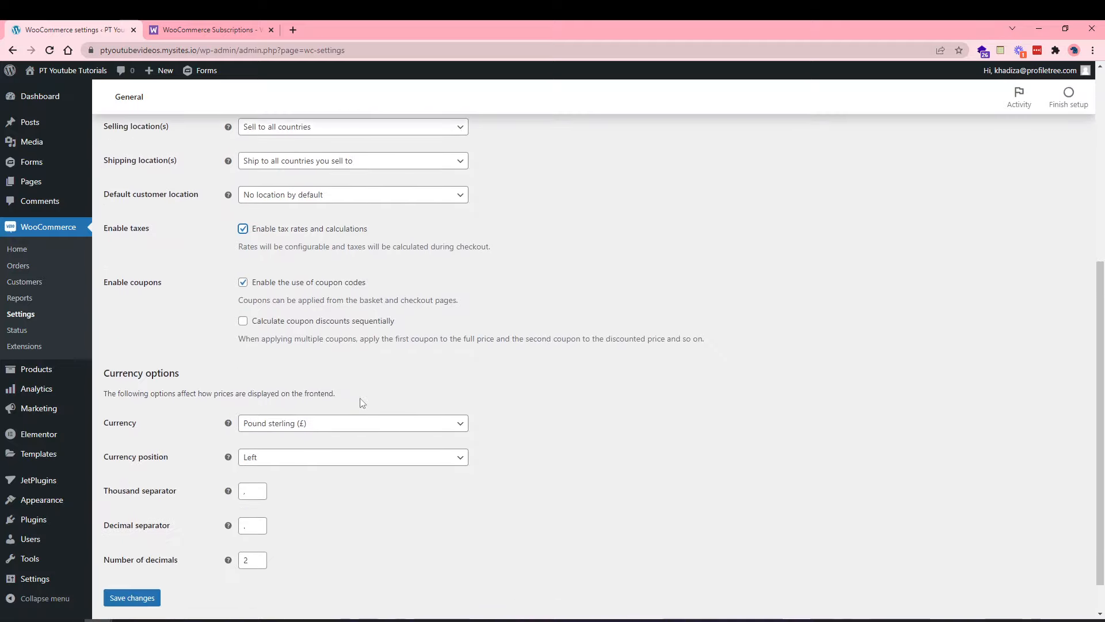
{"action": "left_click", "coordinate": [147, 597]}
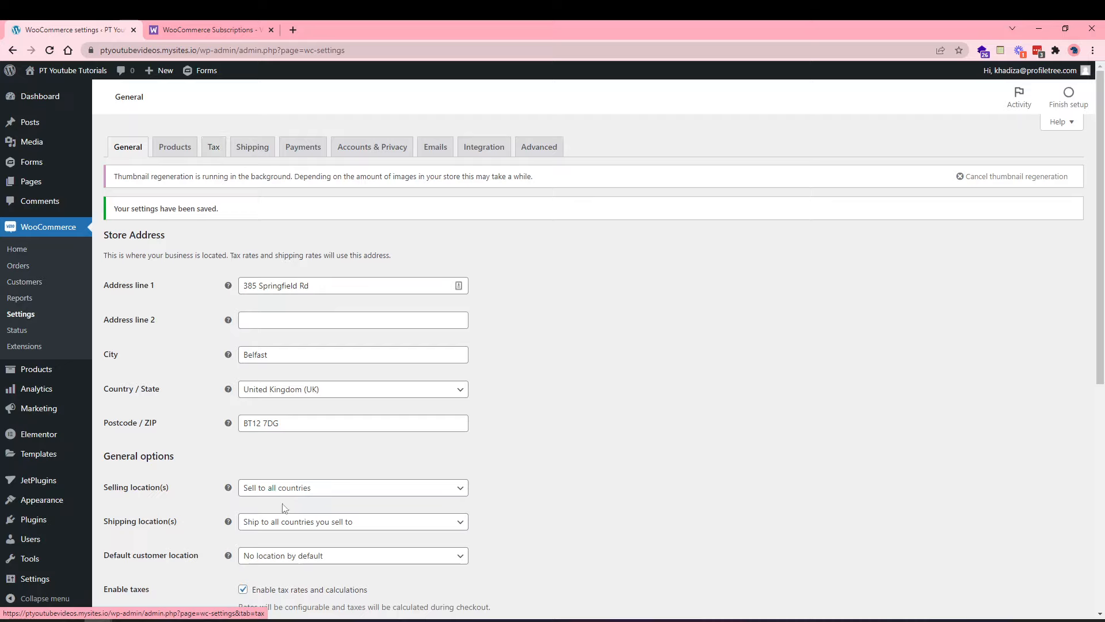
{"action": "scroll", "coordinate": [285, 508], "scroll_direction": "down", "scroll_amount": 4}
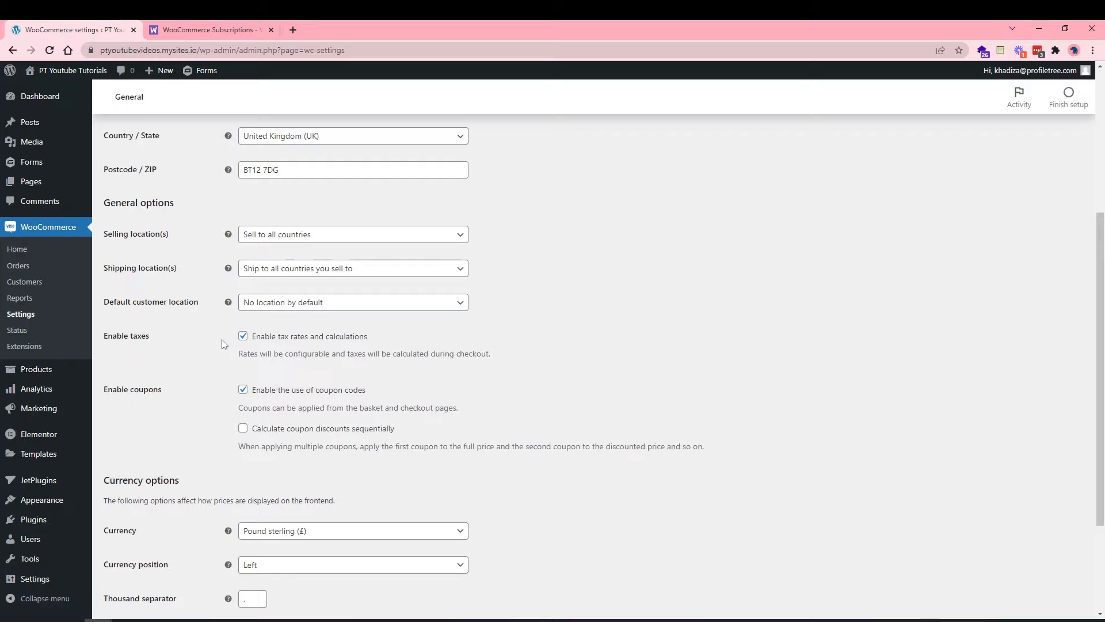
Toggle the coupon codes option on and off, leaving it unticked.
{"action": "left_click", "coordinate": [276, 393]}
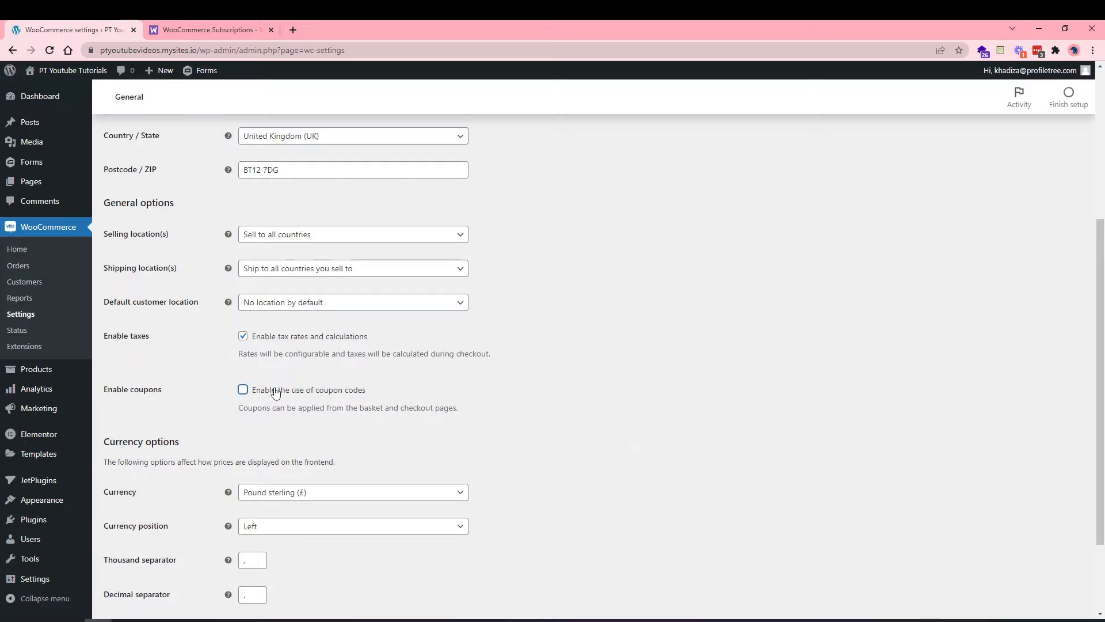
{"action": "left_click", "coordinate": [276, 393]}
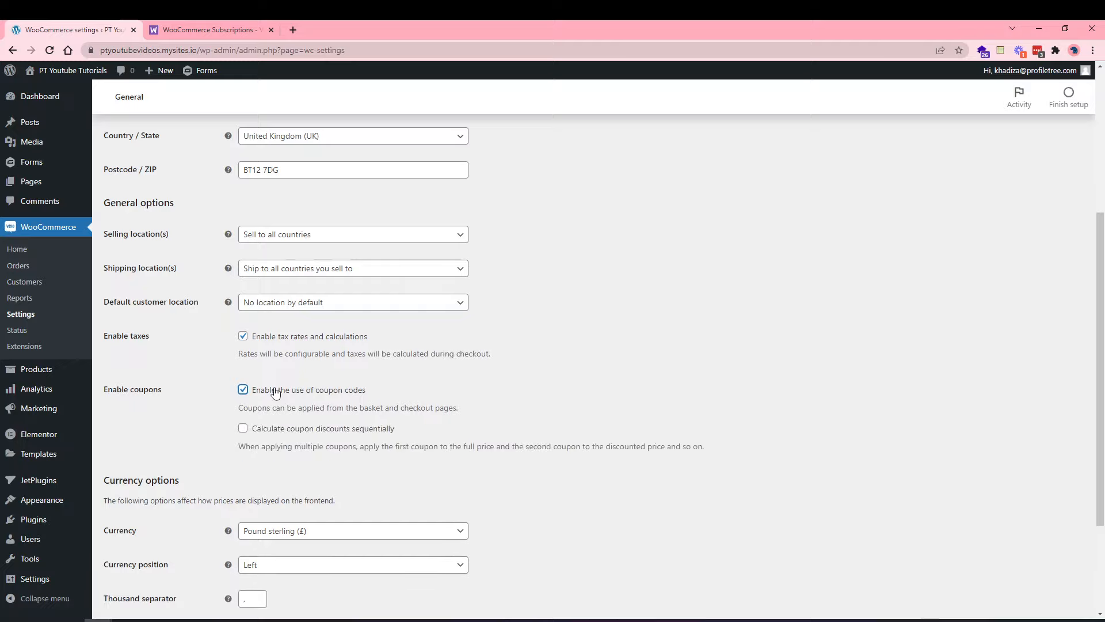
{"action": "left_click", "coordinate": [275, 393]}
{"action": "scroll", "coordinate": [247, 460], "scroll_direction": "down", "scroll_amount": 2}
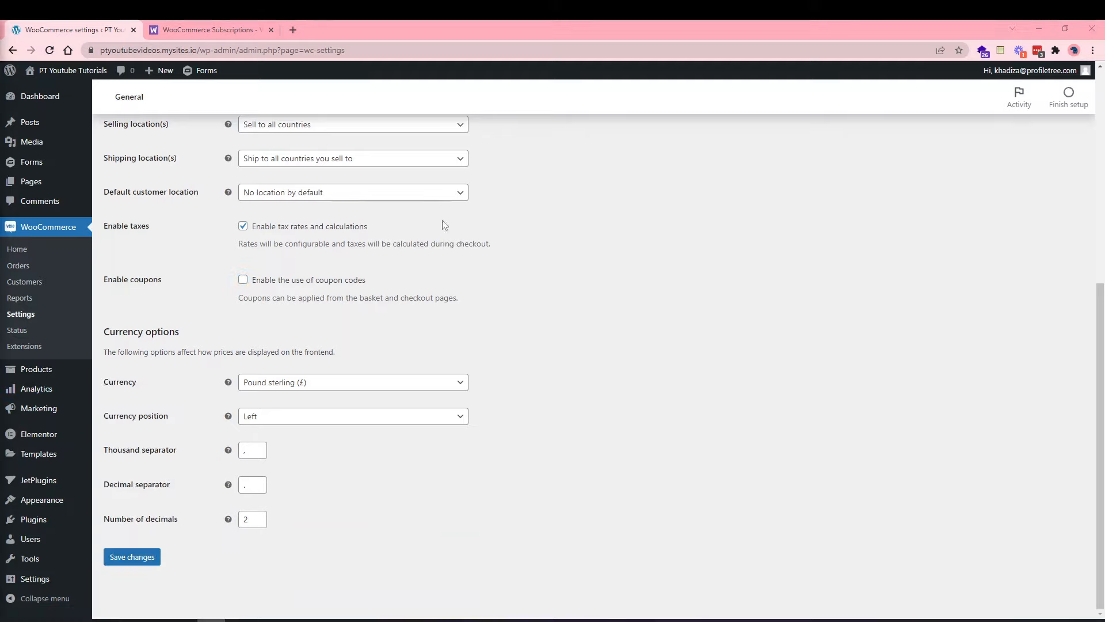
Keep Pound sterling as the currency and Left as the currency position.
{"action": "left_click", "coordinate": [275, 386]}
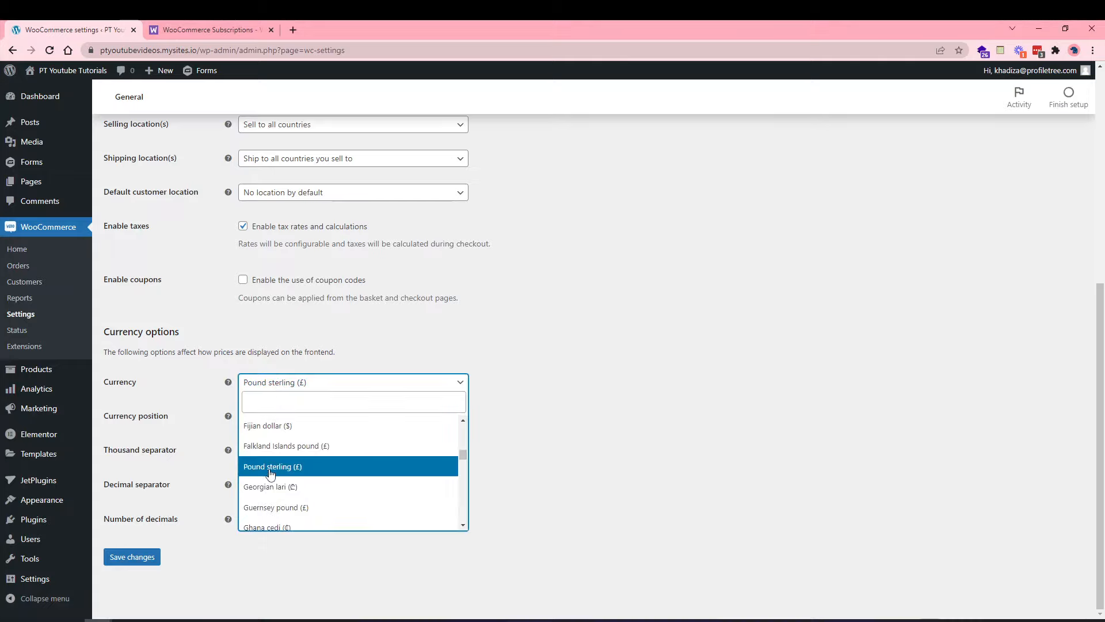
{"action": "scroll", "coordinate": [270, 473], "scroll_direction": "down", "scroll_amount": 3}
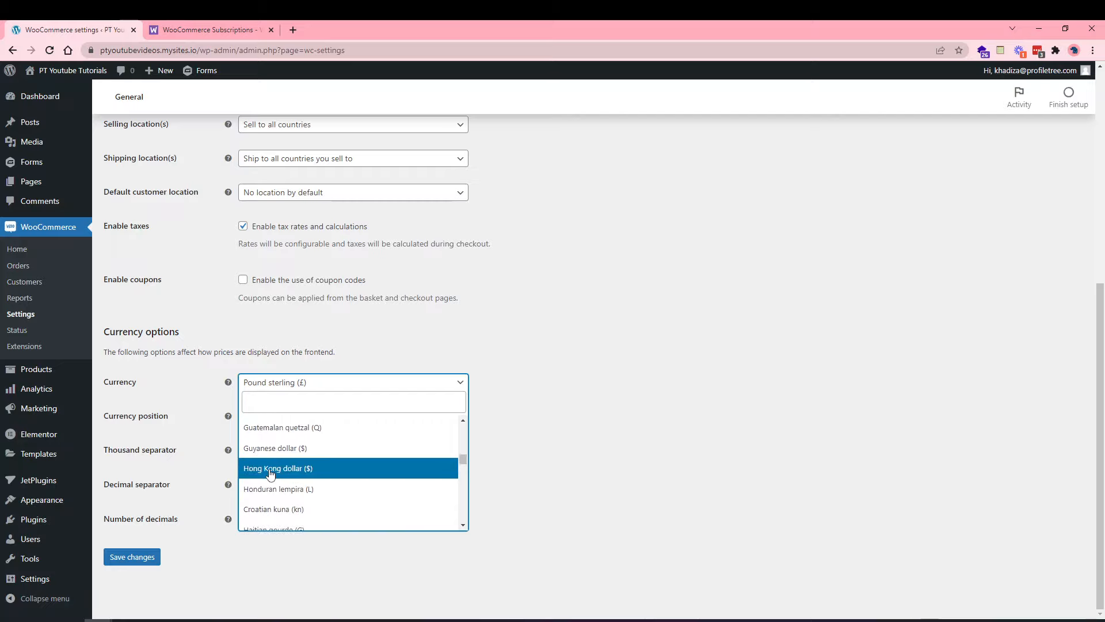
{"action": "scroll", "coordinate": [271, 470], "scroll_direction": "up", "scroll_amount": 3}
{"action": "left_click", "coordinate": [271, 462]}
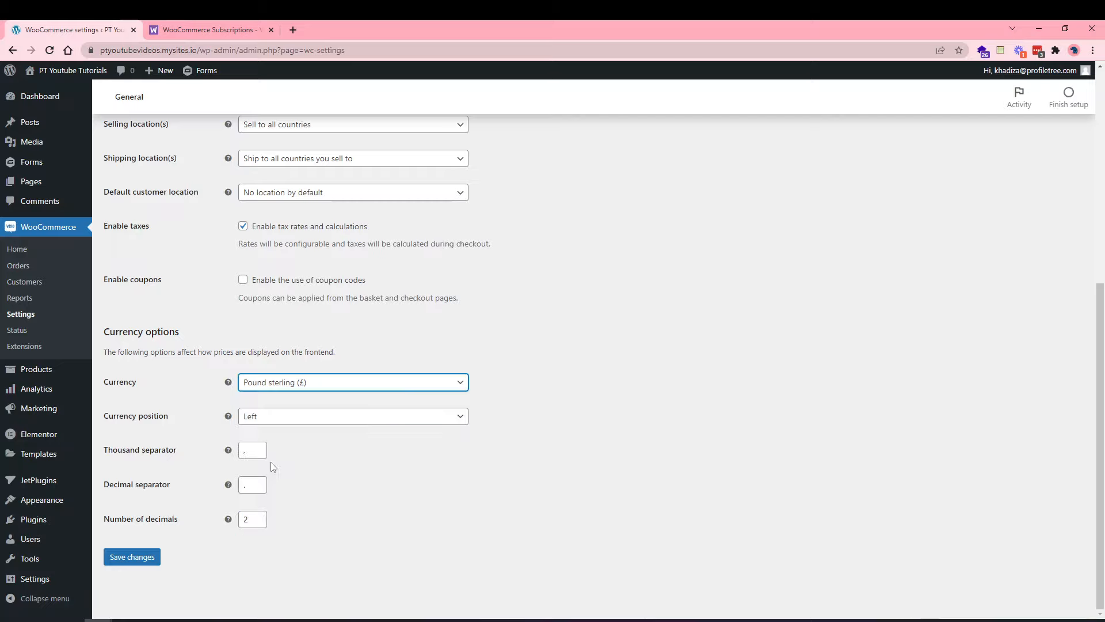
{"action": "left_click", "coordinate": [273, 423]}
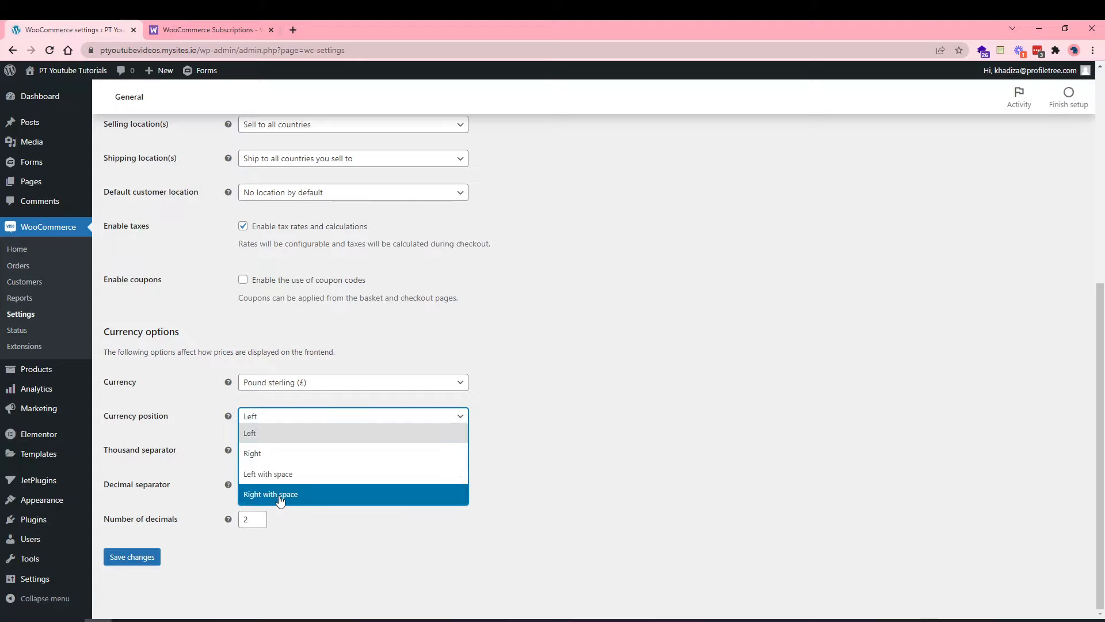
{"action": "left_click", "coordinate": [445, 466]}
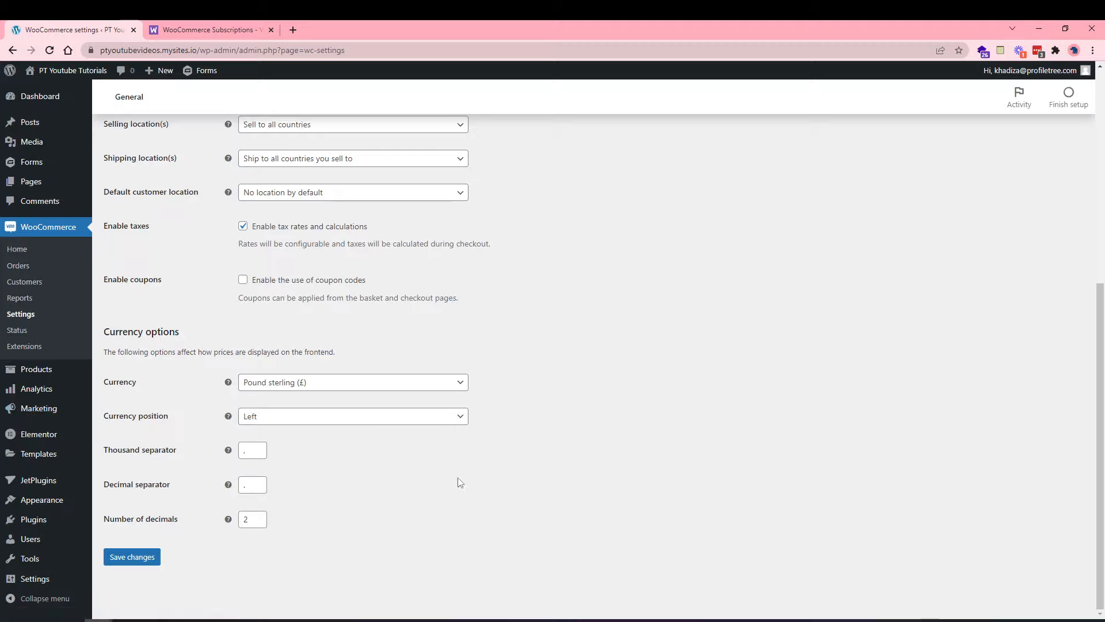
Adjust the number of decimals and tick 'Enable the use of coupon codes'.
{"action": "left_click", "coordinate": [255, 520]}
{"action": "key", "text": "Up"}
{"action": "left_click", "coordinate": [285, 285]}
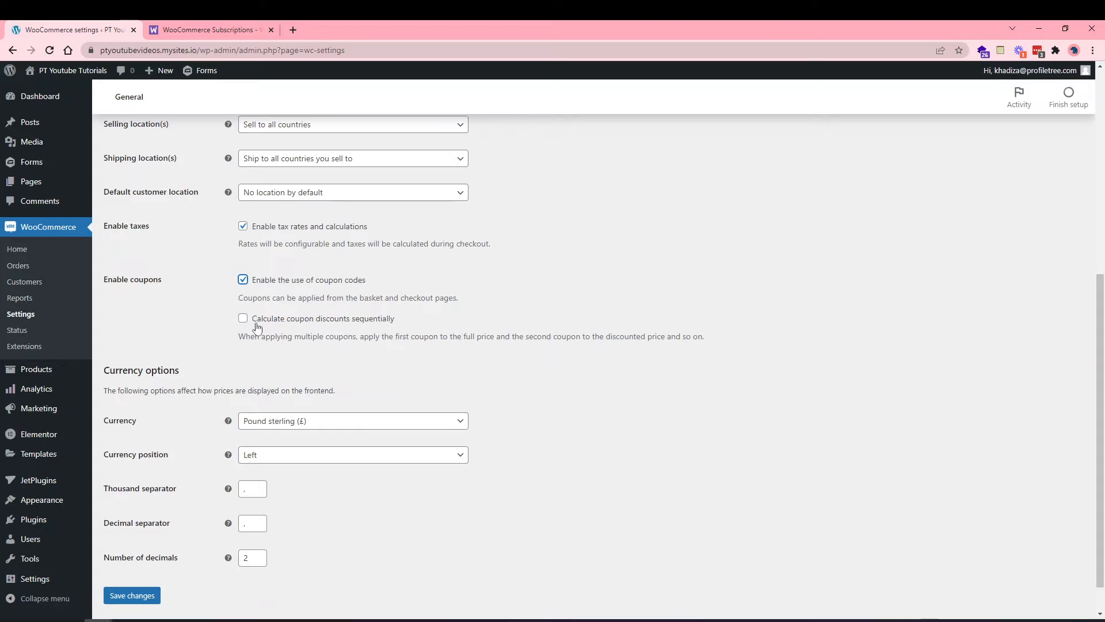
Leave sequential coupon discounts unticked and untick Enable coupon codes.
{"action": "left_click", "coordinate": [251, 326]}
{"action": "left_click", "coordinate": [251, 326]}
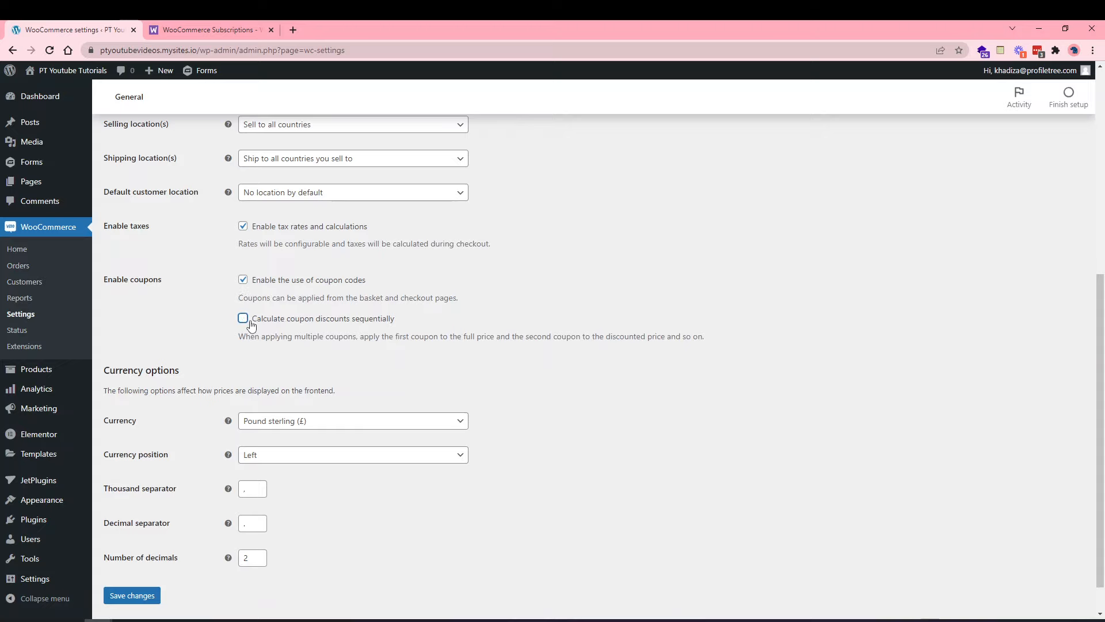
{"action": "left_click", "coordinate": [265, 281]}
Save the General settings and check the saved confirmation.
{"action": "scroll", "coordinate": [236, 408], "scroll_direction": "up", "scroll_amount": 3}
{"action": "scroll", "coordinate": [219, 461], "scroll_direction": "up", "scroll_amount": 2}
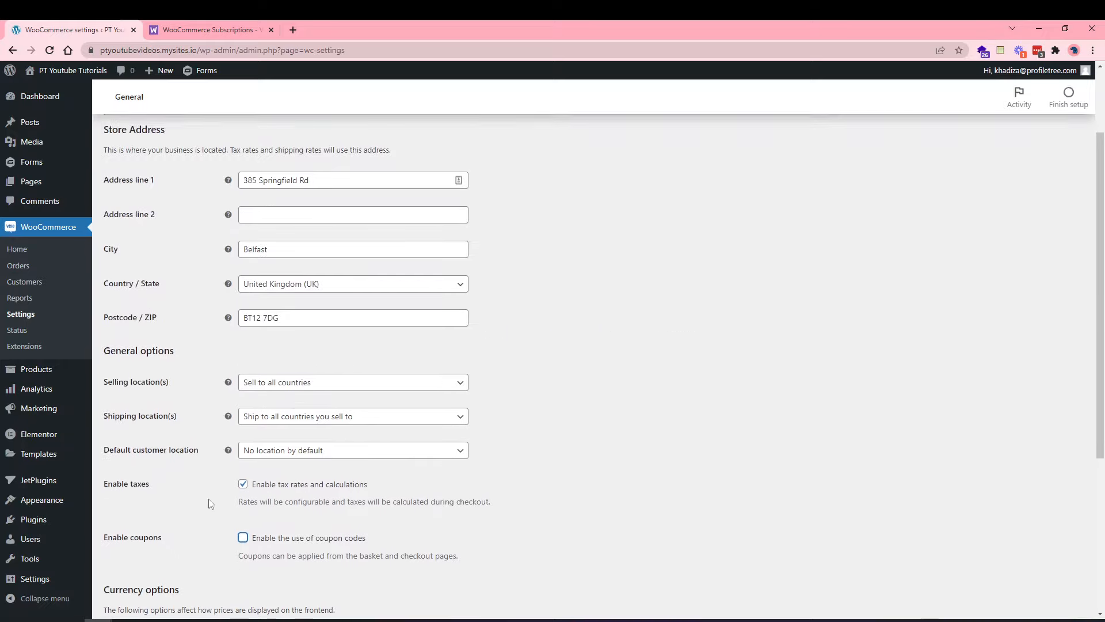
{"action": "scroll", "coordinate": [209, 499], "scroll_direction": "down", "scroll_amount": 5}
{"action": "left_click", "coordinate": [139, 558]}
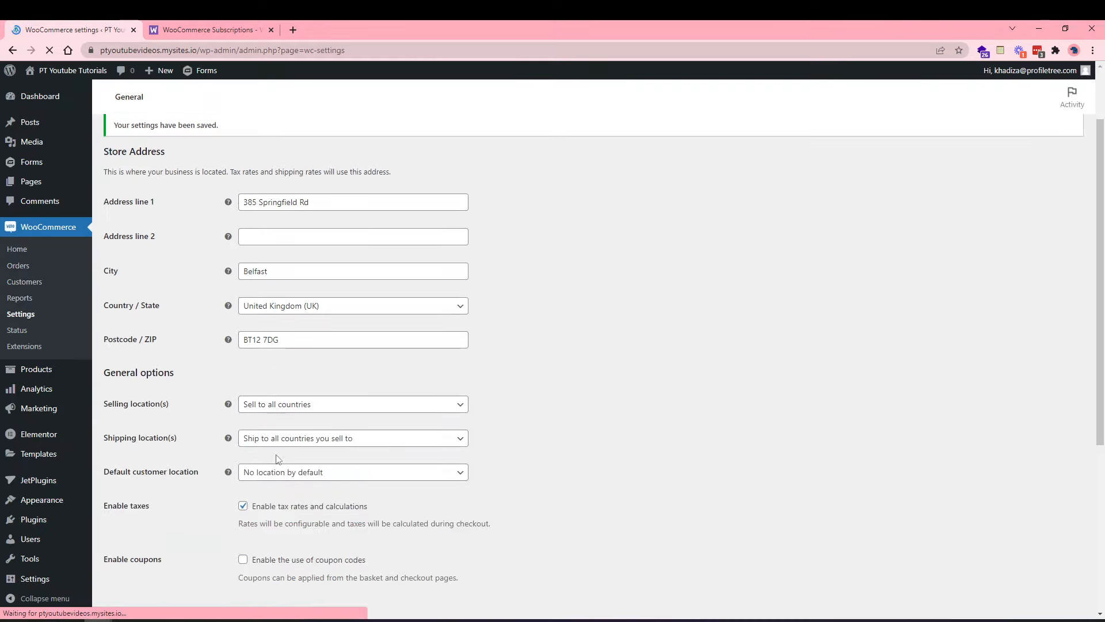
{"action": "scroll", "coordinate": [283, 410], "scroll_direction": "down", "scroll_amount": 1}
{"action": "scroll", "coordinate": [282, 410], "scroll_direction": "up", "scroll_amount": 1}
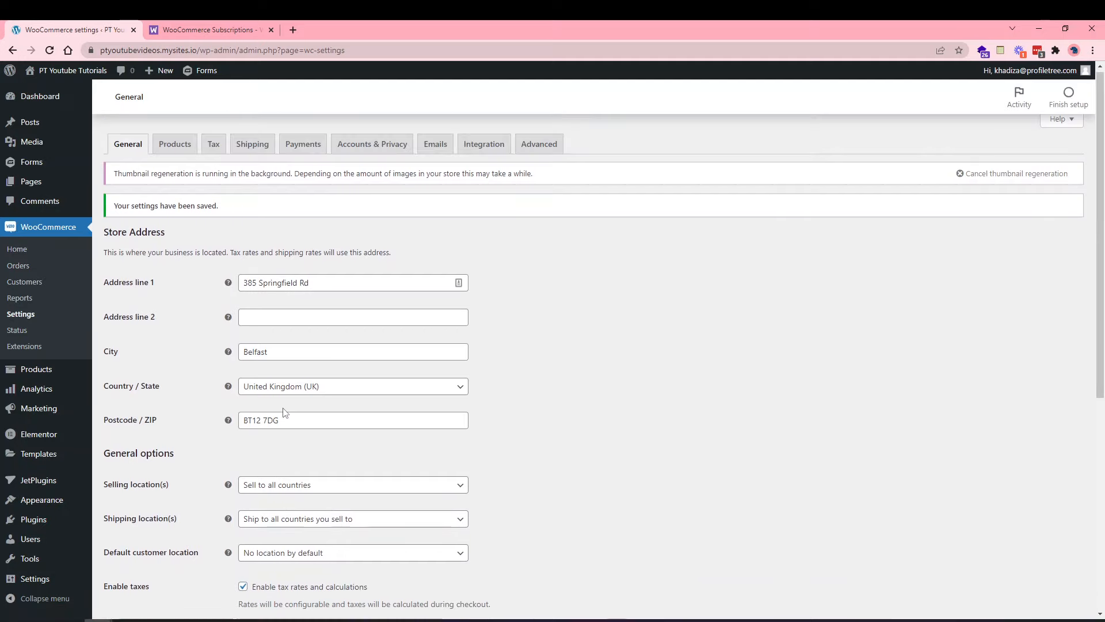
{"action": "scroll", "coordinate": [283, 410], "scroll_direction": "down", "scroll_amount": 1}
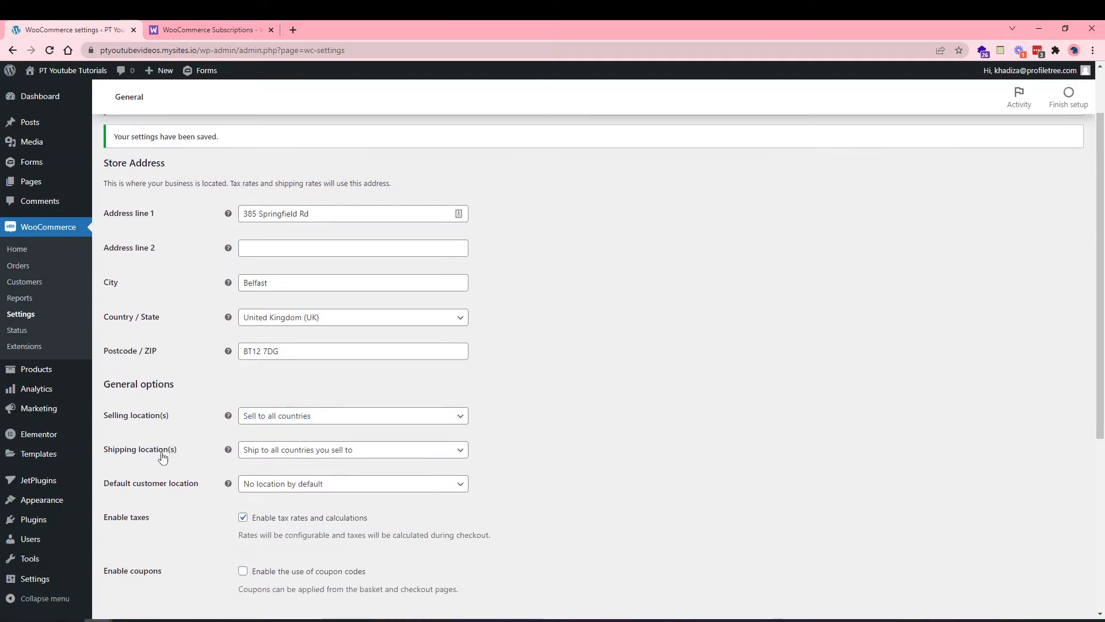
{"action": "scroll", "coordinate": [163, 426], "scroll_direction": "up", "scroll_amount": 1}
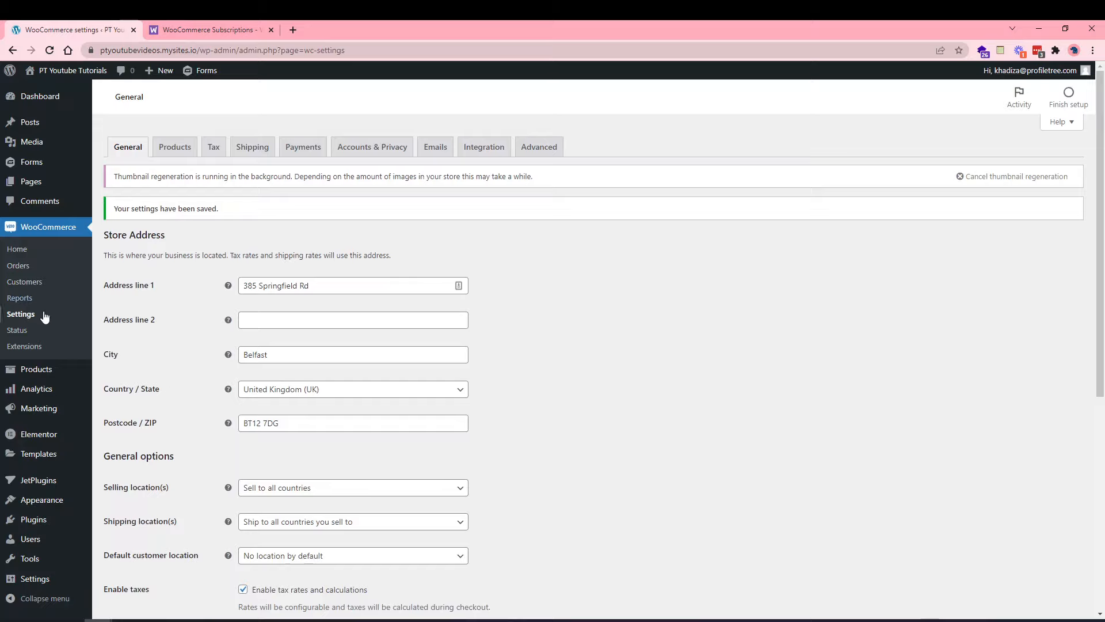
{"action": "scroll", "coordinate": [185, 409], "scroll_direction": "down", "scroll_amount": 5}
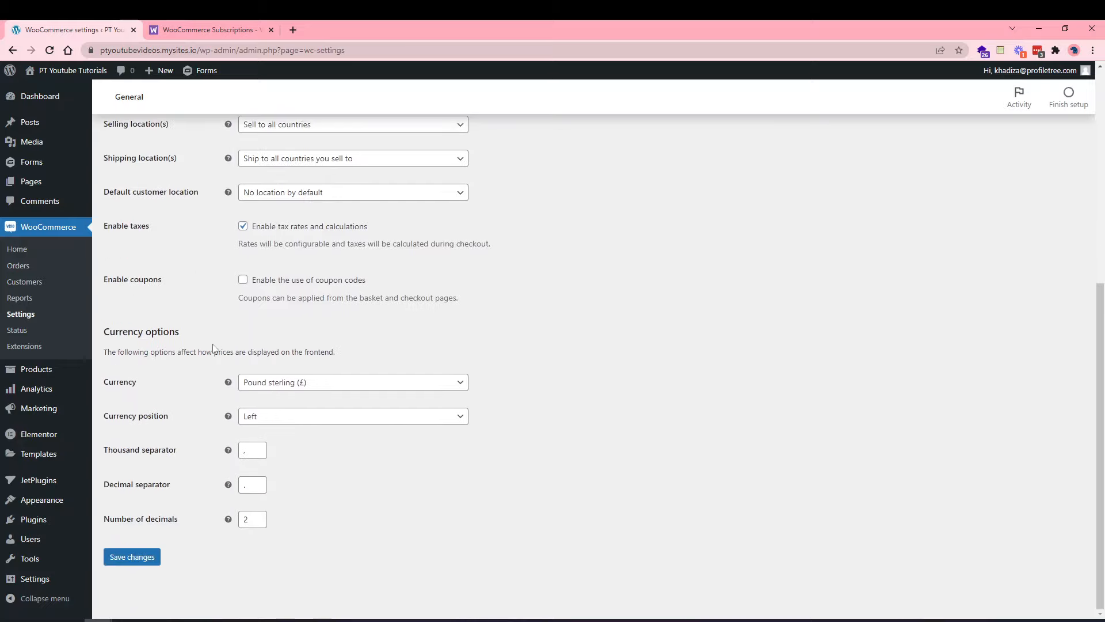
{"action": "scroll", "coordinate": [214, 345], "scroll_direction": "up", "scroll_amount": 5}
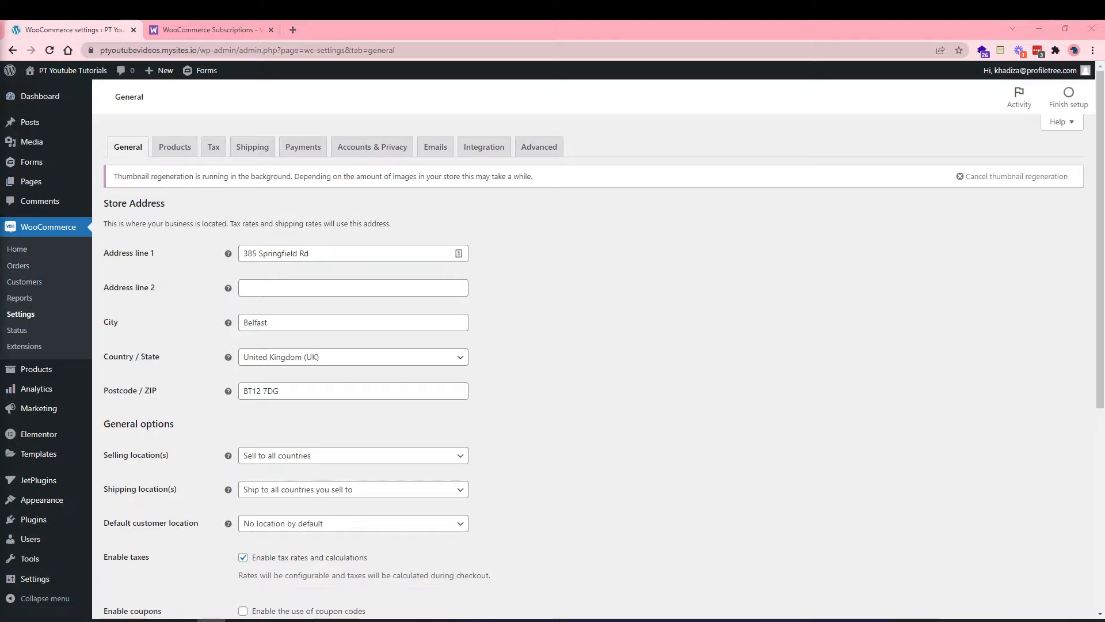
Open the Products settings, showing Shop as shop page, kg weight and cm dimensions.
{"action": "left_click", "coordinate": [182, 151]}
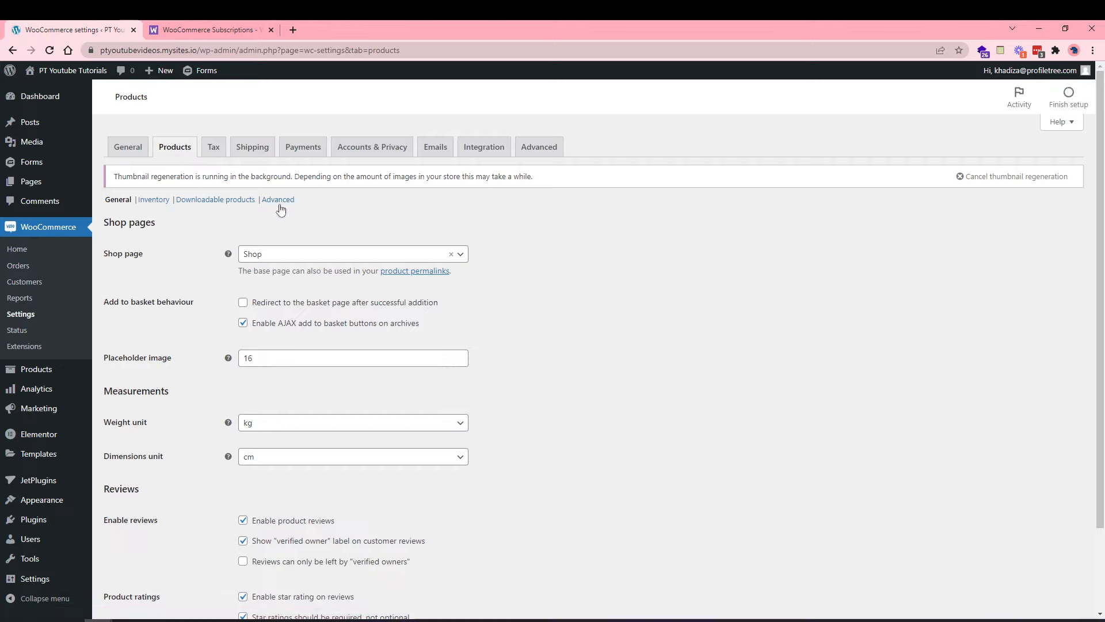
{"action": "scroll", "coordinate": [288, 229], "scroll_direction": "down", "scroll_amount": 1}
{"action": "scroll", "coordinate": [243, 229], "scroll_direction": "up", "scroll_amount": 1}
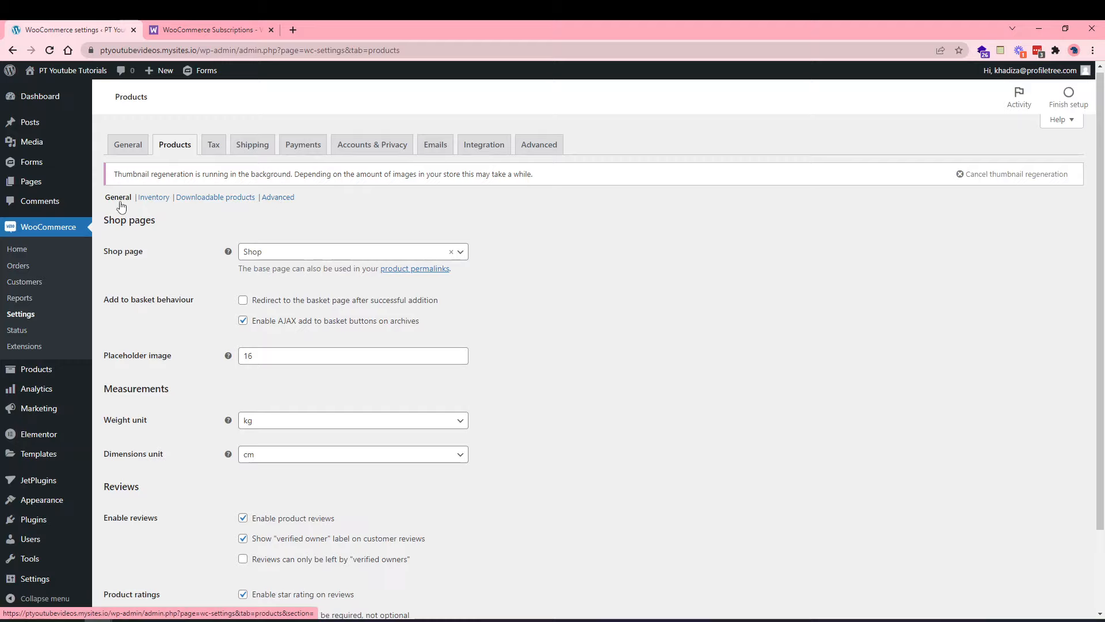
{"action": "scroll", "coordinate": [155, 276], "scroll_direction": "down", "scroll_amount": 1}
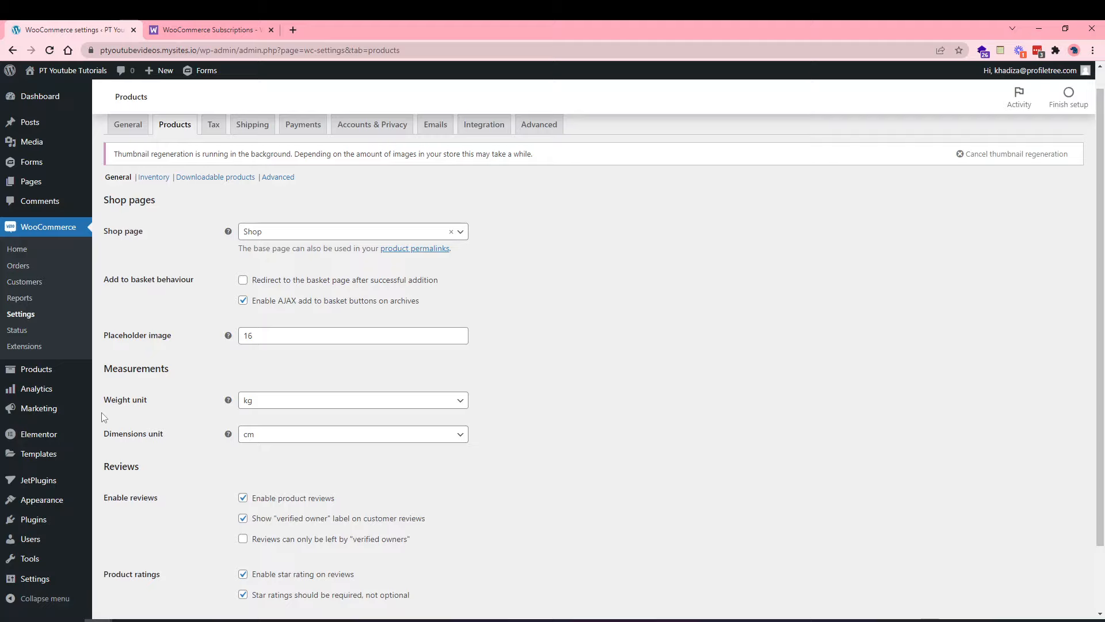
Open Pages in a second tab, close the Subscriptions tab, and return to settings.
{"action": "right_click", "coordinate": [59, 182]}
{"action": "left_click", "coordinate": [87, 188]}
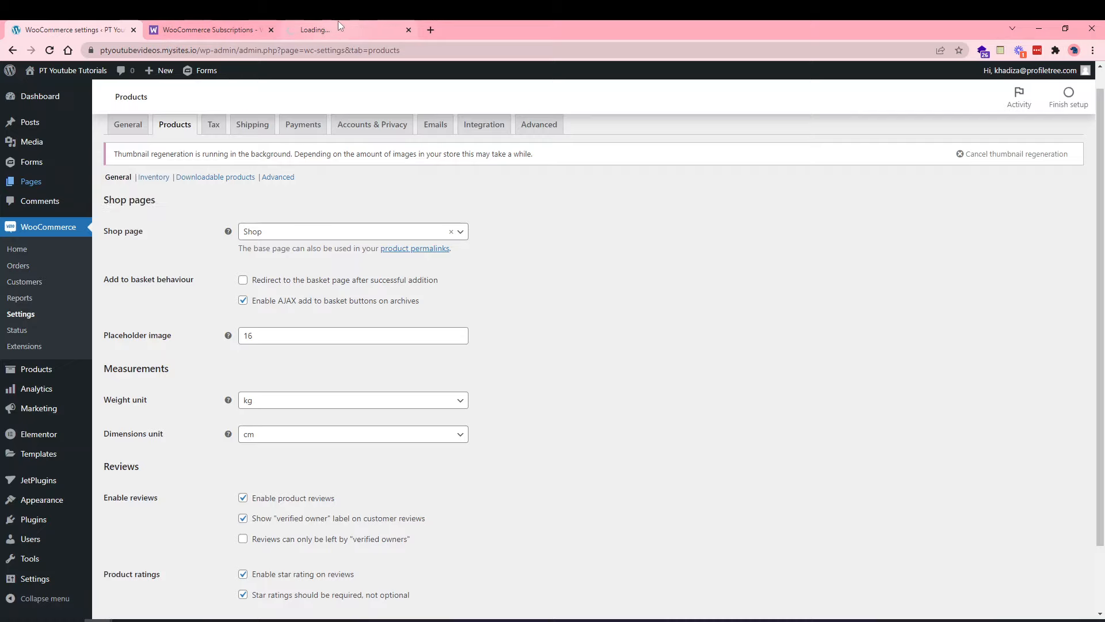
{"action": "left_click_drag", "start_coordinate": [338, 20], "coordinate": [233, 24]}
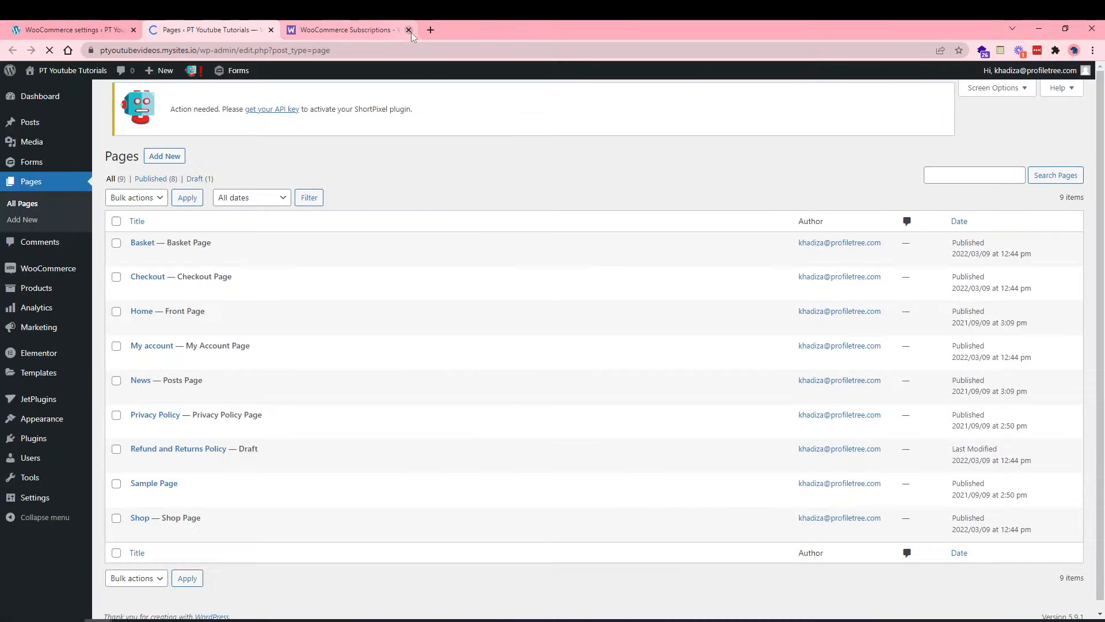
{"action": "left_click", "coordinate": [409, 30]}
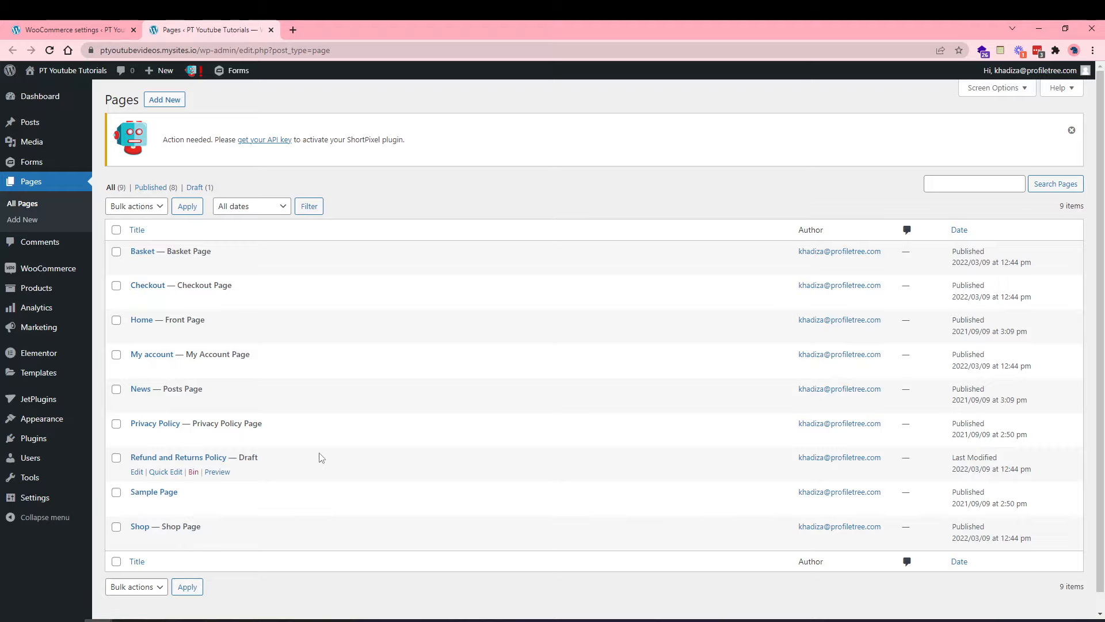
{"action": "left_click", "coordinate": [107, 24]}
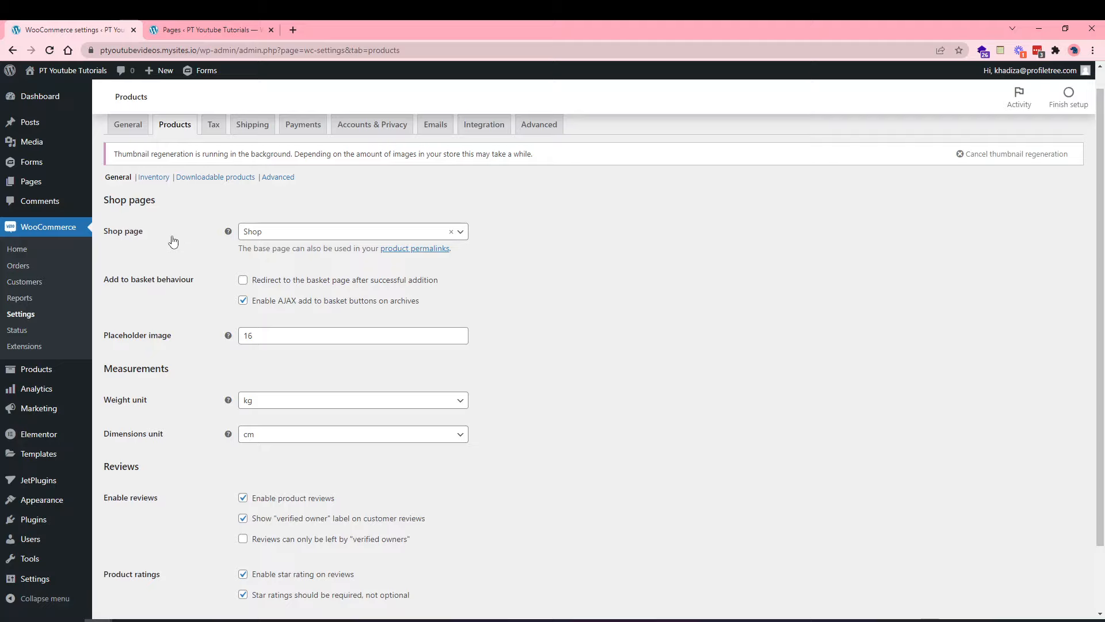
{"action": "left_click", "coordinate": [260, 233]}
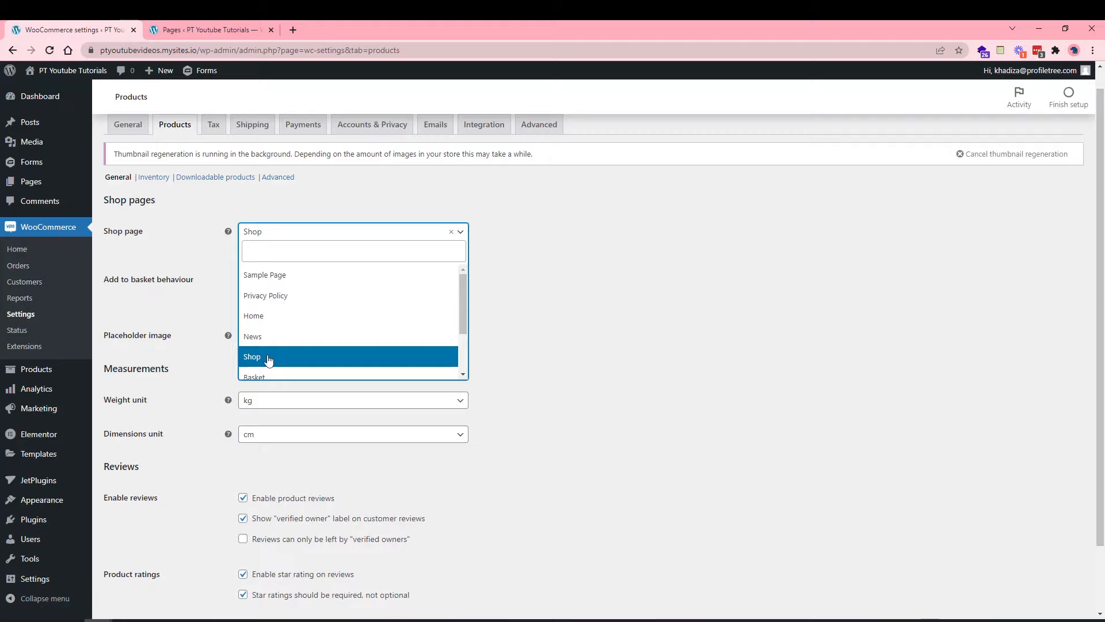
Leave Shop selected as the store's shop page.
{"action": "left_click", "coordinate": [206, 314]}
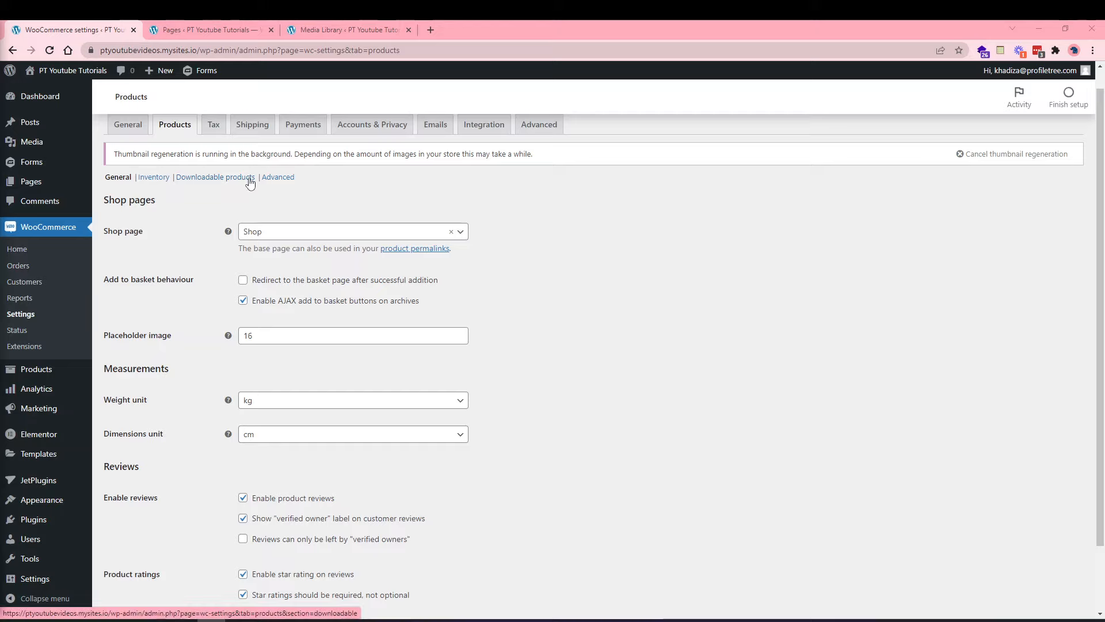
{"action": "left_click", "coordinate": [355, 23]}
{"action": "left_click", "coordinate": [150, 324]}
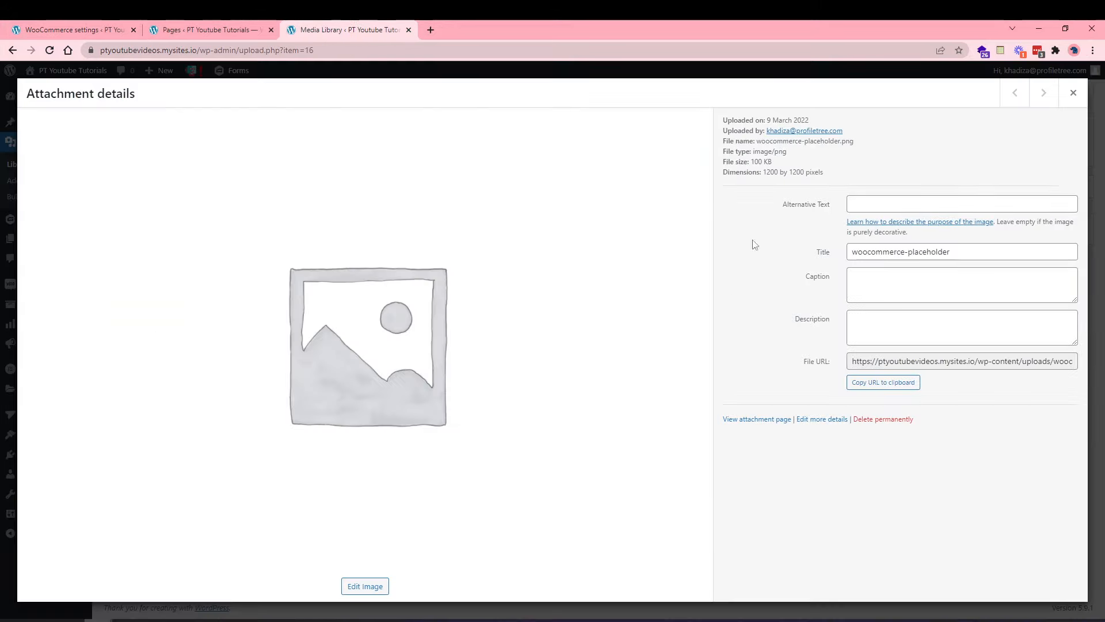
{"action": "left_click", "coordinate": [1073, 93]}
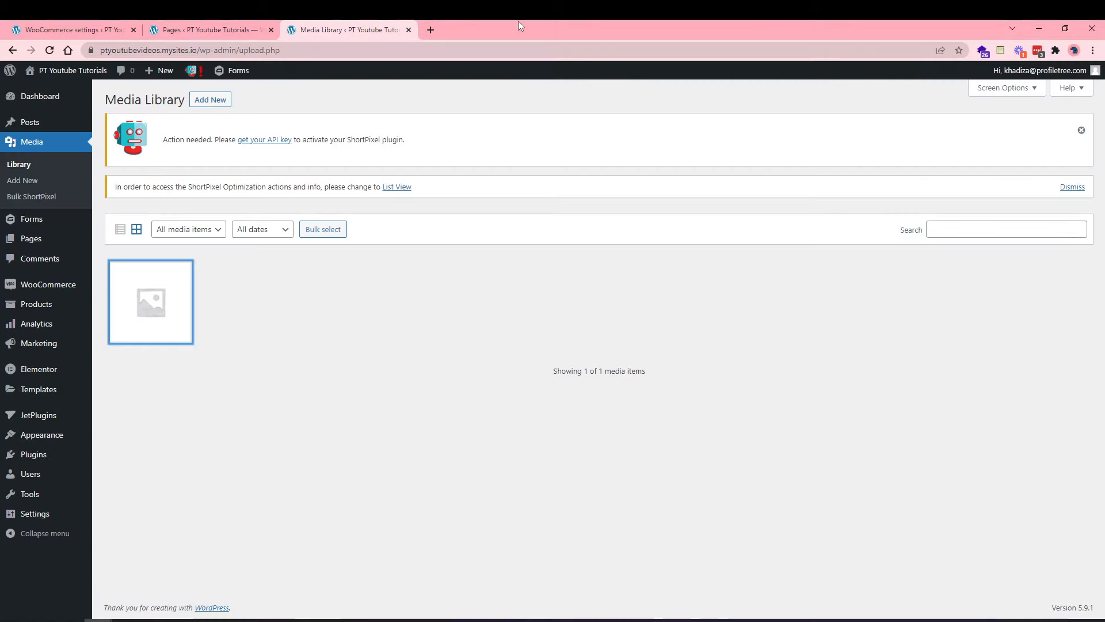
{"action": "left_click", "coordinate": [98, 29]}
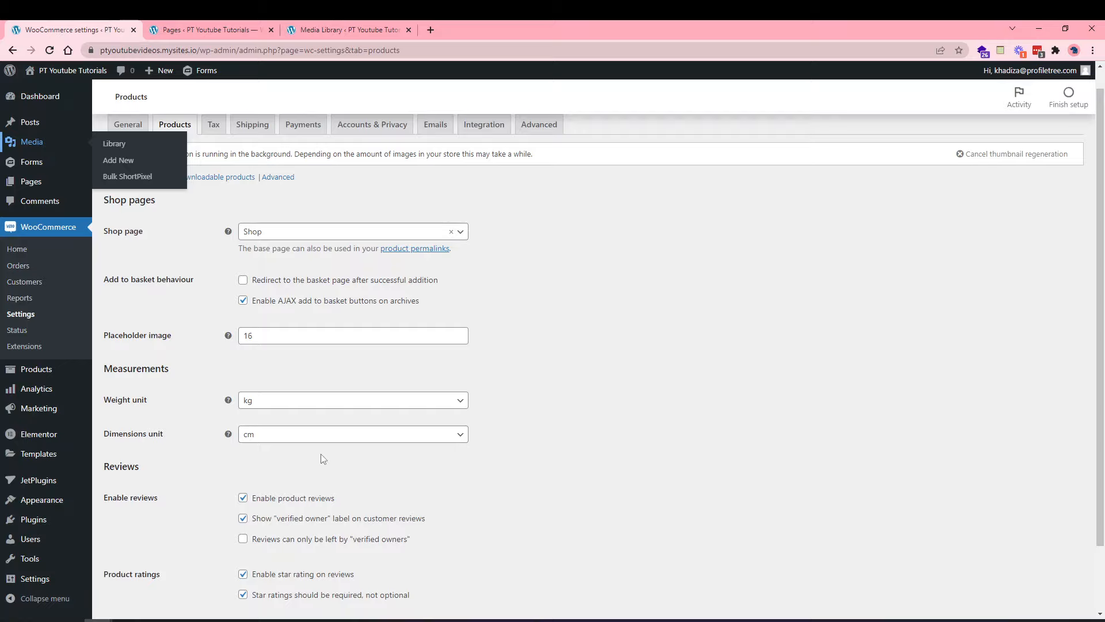
{"action": "left_click", "coordinate": [271, 403]}
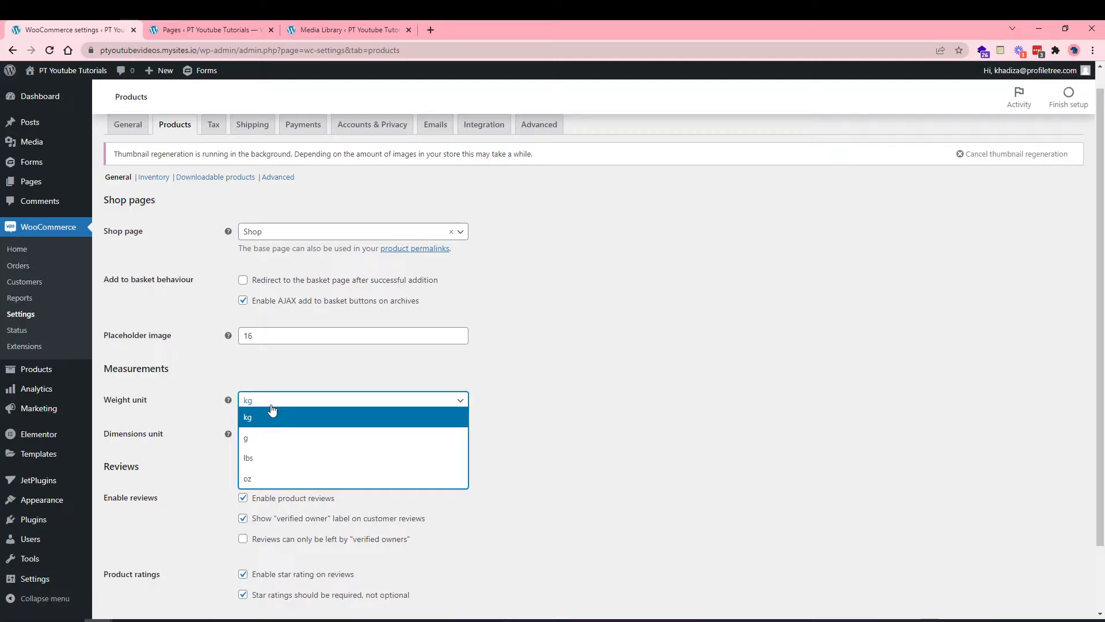
Keep kg for weight and change the dimensions unit from cm to m.
{"action": "left_click", "coordinate": [271, 409]}
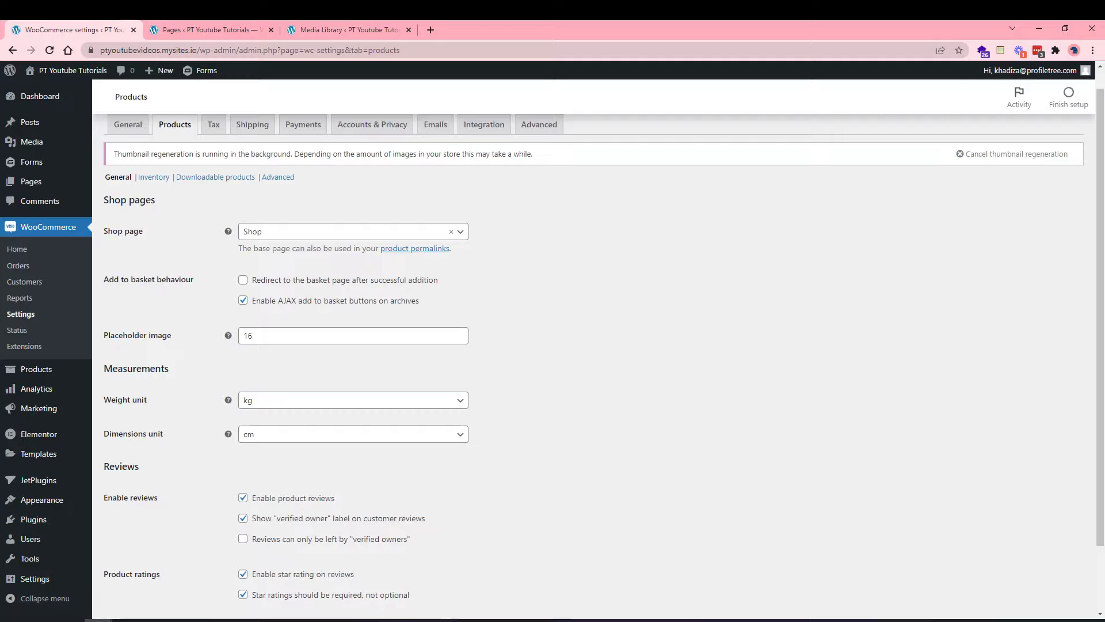
{"action": "left_click", "coordinate": [247, 440]}
{"action": "left_click", "coordinate": [248, 447]}
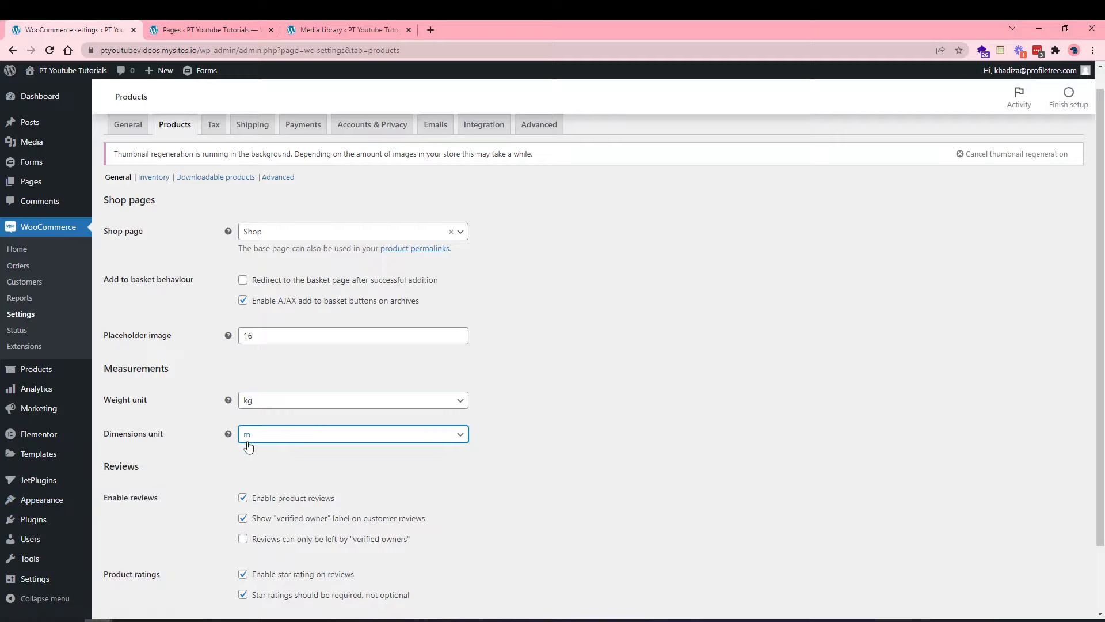
{"action": "left_click", "coordinate": [289, 439]}
{"action": "left_click", "coordinate": [274, 453]}
{"action": "scroll", "coordinate": [429, 527], "scroll_direction": "down", "scroll_amount": 1}
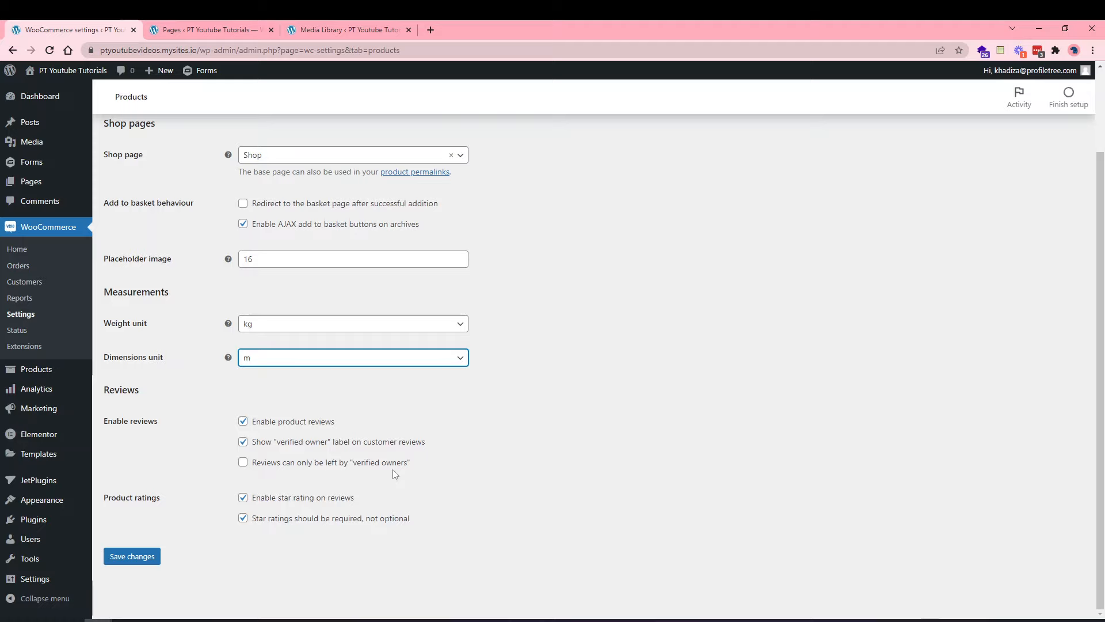
Allow reviews only from verified owners, then untick Enable product reviews.
{"action": "left_click", "coordinate": [377, 463]}
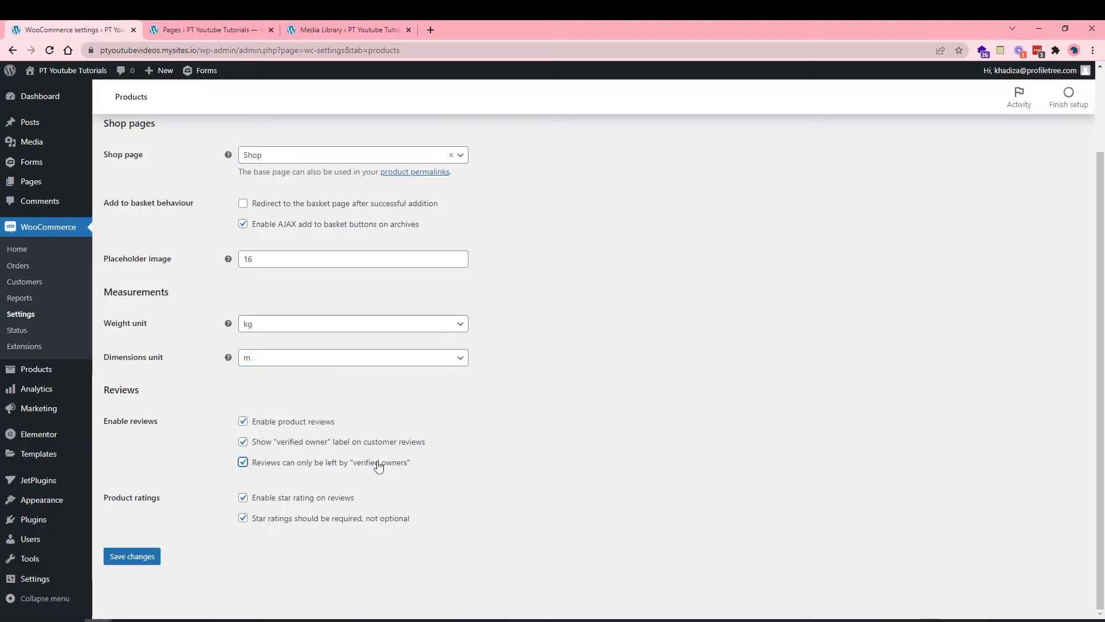
{"action": "left_click", "coordinate": [286, 426]}
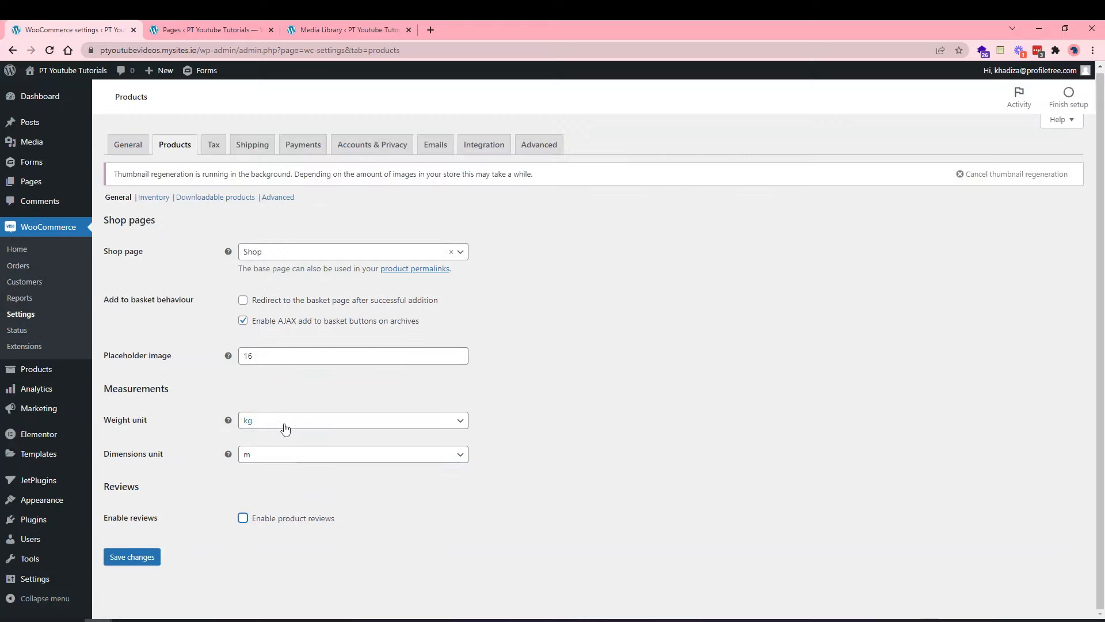
{"action": "left_click", "coordinate": [259, 526]}
{"action": "scroll", "coordinate": [259, 526], "scroll_direction": "down", "scroll_amount": 2}
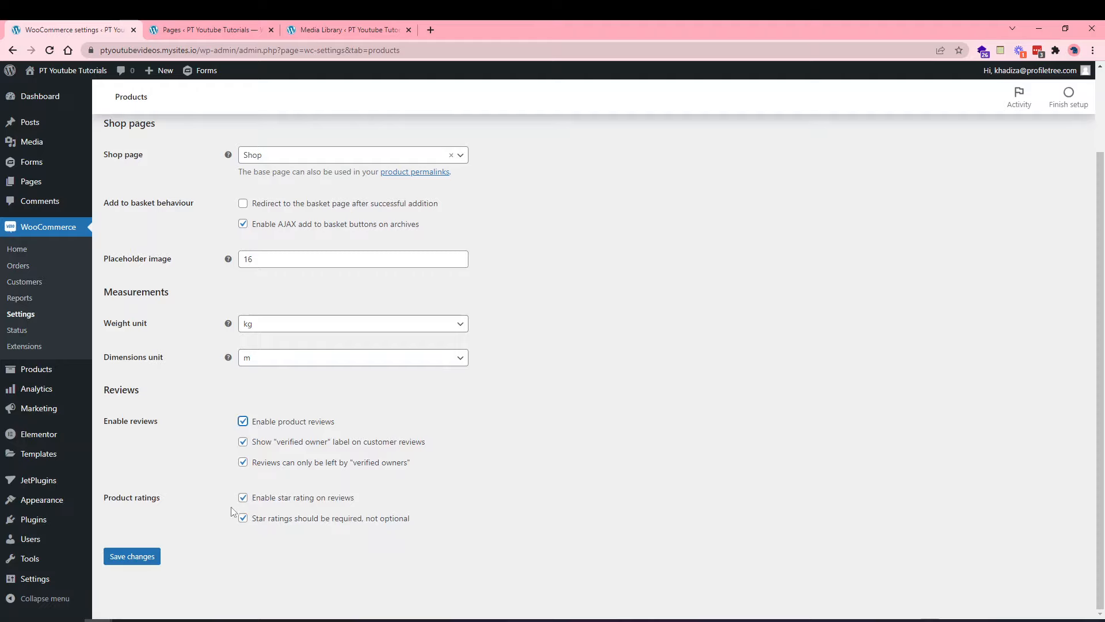
{"action": "left_click", "coordinate": [284, 422]}
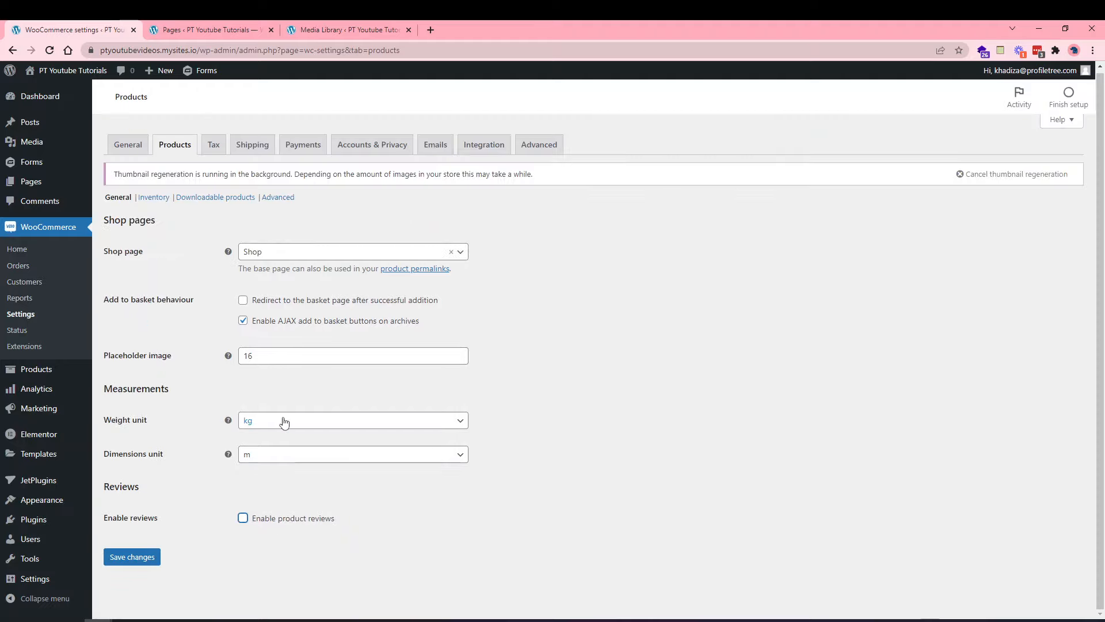
Save the Products general settings with m dimensions.
{"action": "left_click", "coordinate": [143, 562]}
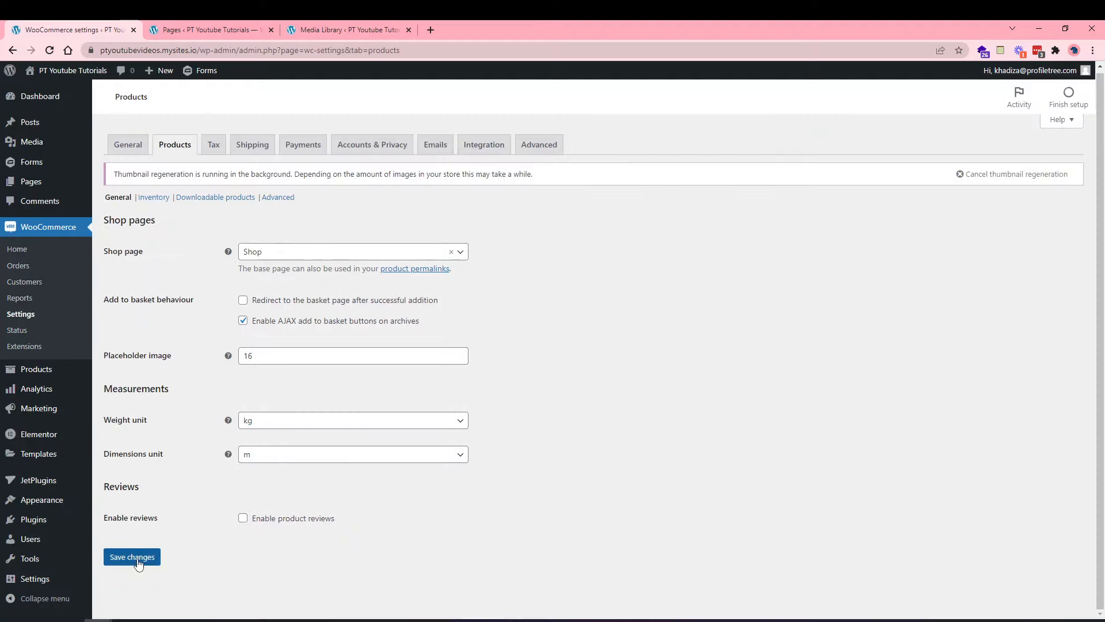
{"action": "left_click", "coordinate": [139, 563]}
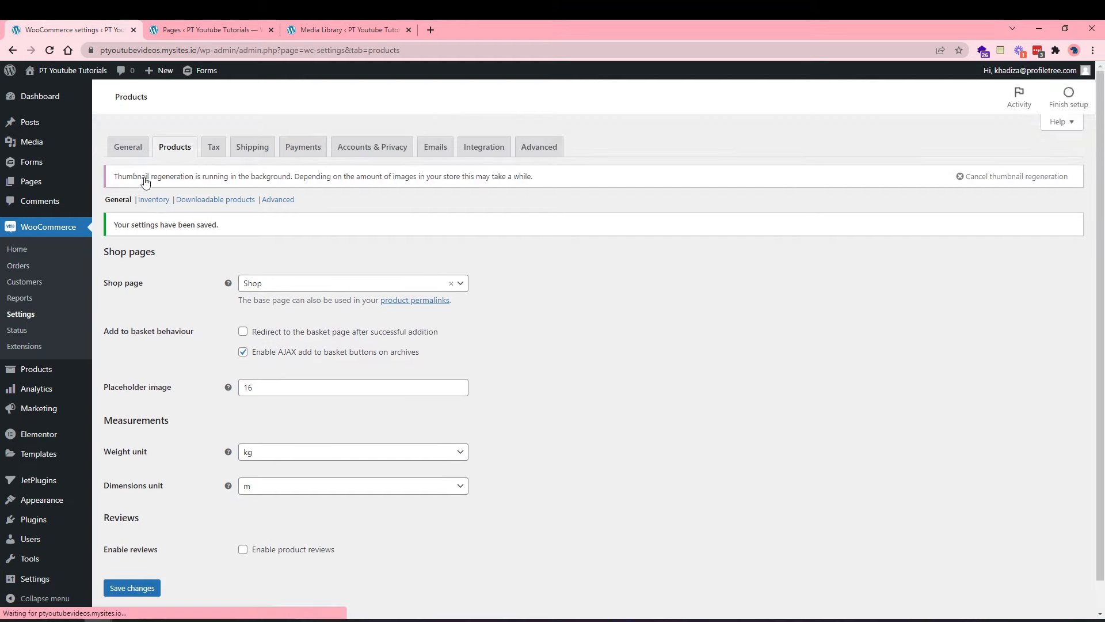
{"action": "left_click", "coordinate": [152, 202]}
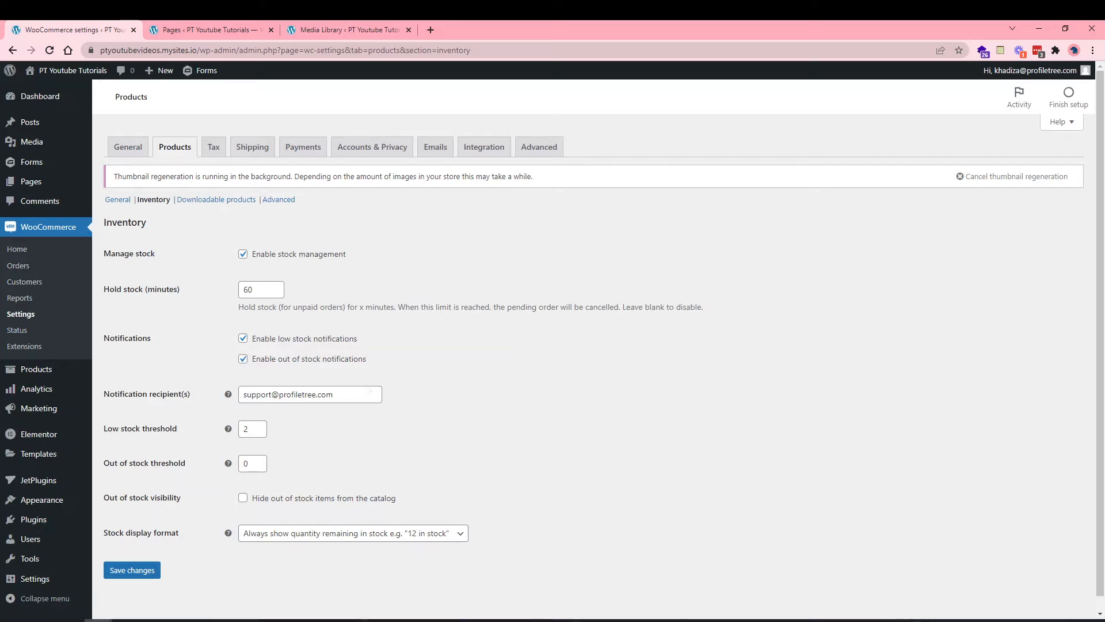
Keep stock management on, clear 60 from Hold stock minutes, and edit notification recipients.
{"action": "left_click", "coordinate": [321, 253]}
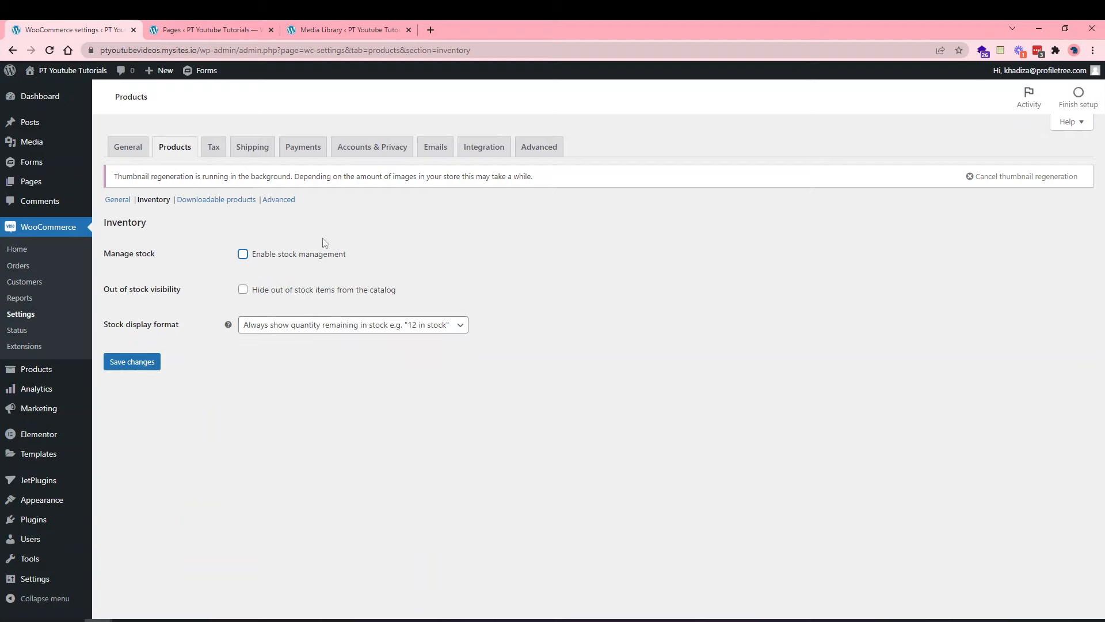
{"action": "left_click", "coordinate": [278, 255]}
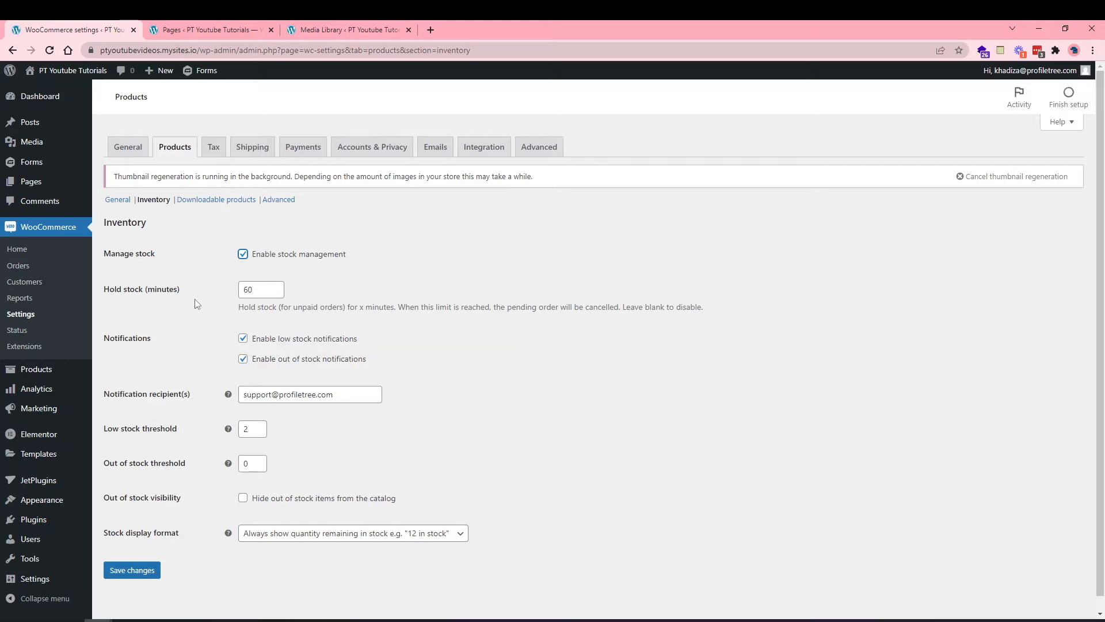
{"action": "left_click", "coordinate": [265, 288]}
{"action": "double_click", "coordinate": [265, 291]}
{"action": "key", "text": "BackSpace"}
{"action": "left_click", "coordinate": [207, 320]}
{"action": "left_click", "coordinate": [343, 394]}
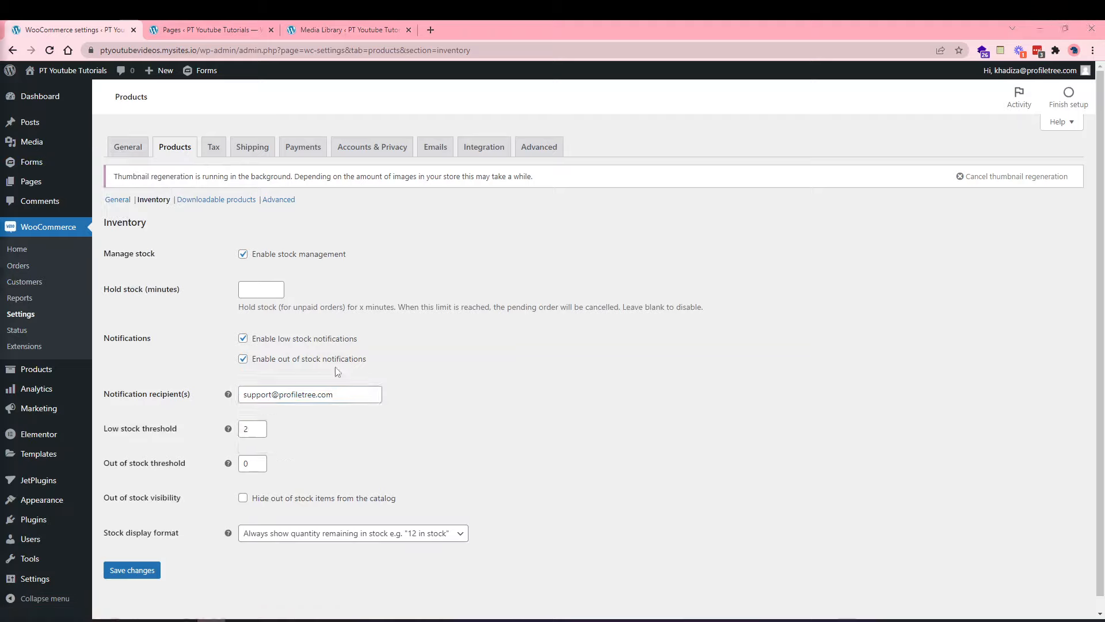
Append a second e-mail address, comma-separated, after the existing stock notification recipient.
{"action": "left_click", "coordinate": [348, 393]}
{"action": "type", "text": ", "}
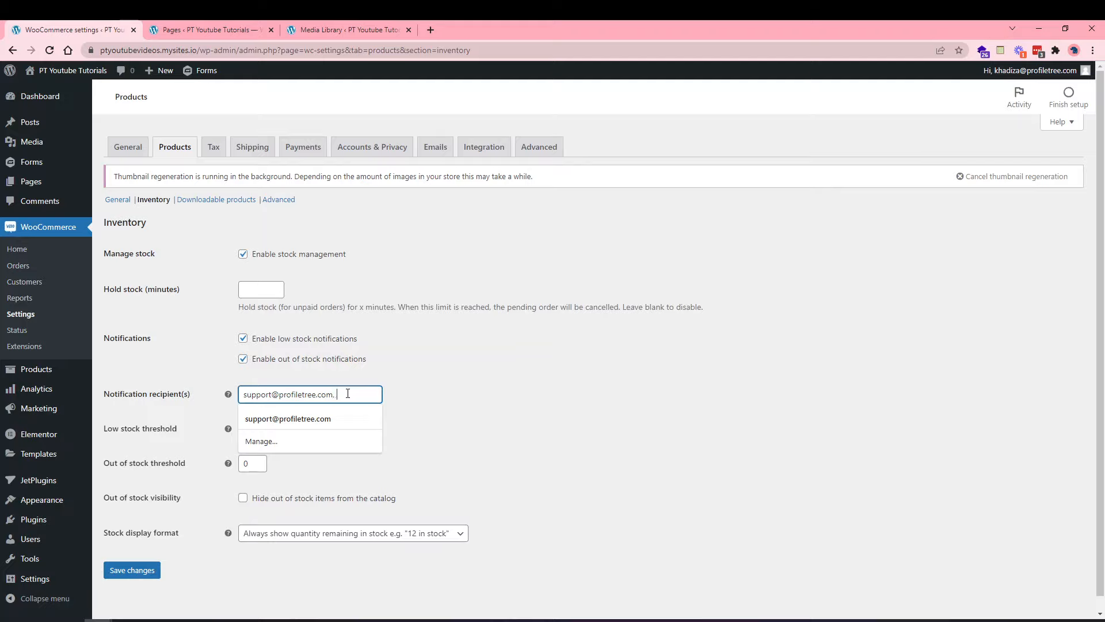
{"action": "type", "text": "kh"}
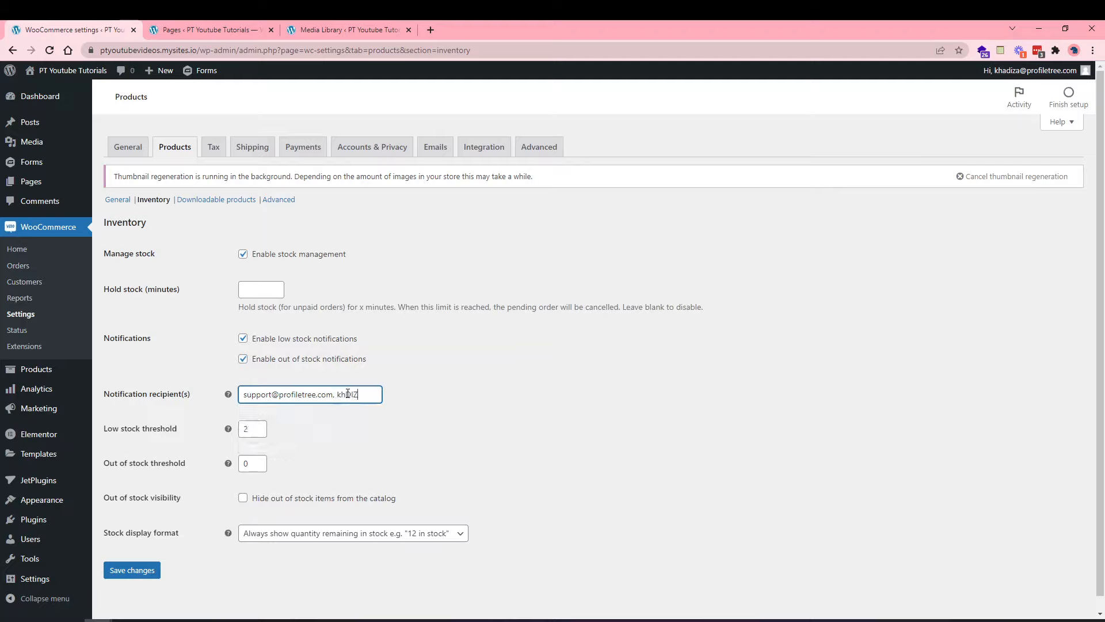
{"action": "type", "text": "ADIZ"}
{"action": "key", "text": "BackSpace"}
{"action": "key", "text": "BackSpace"}
{"action": "key", "text": "BackSpace"}
{"action": "key", "text": "BackSpace"}
{"action": "key", "text": "BackSpace"}
{"action": "key", "text": "BackSpace"}
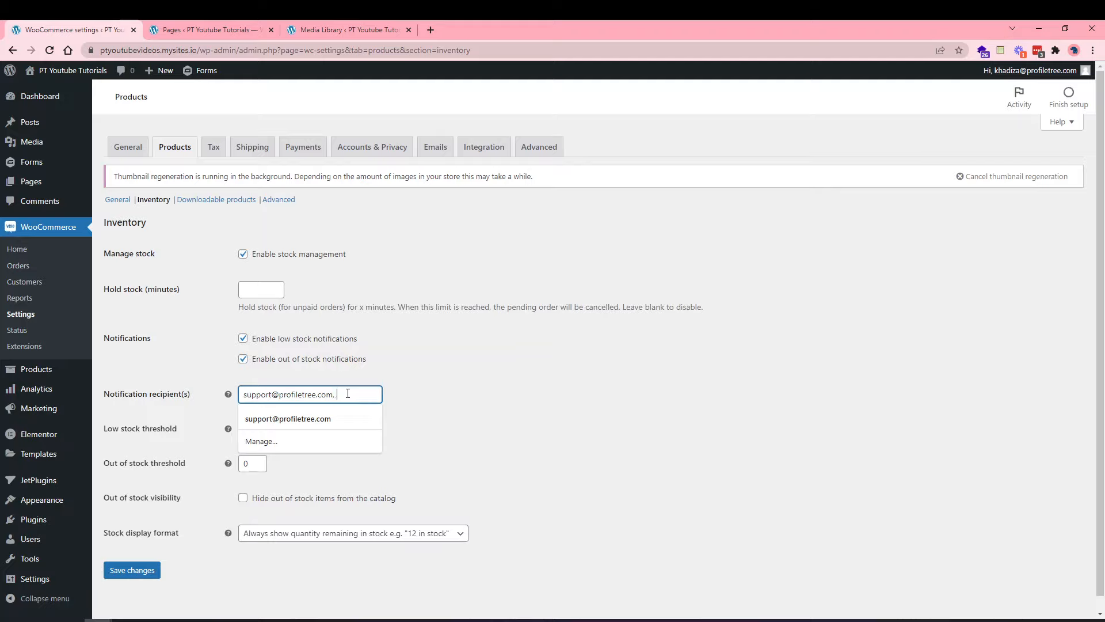
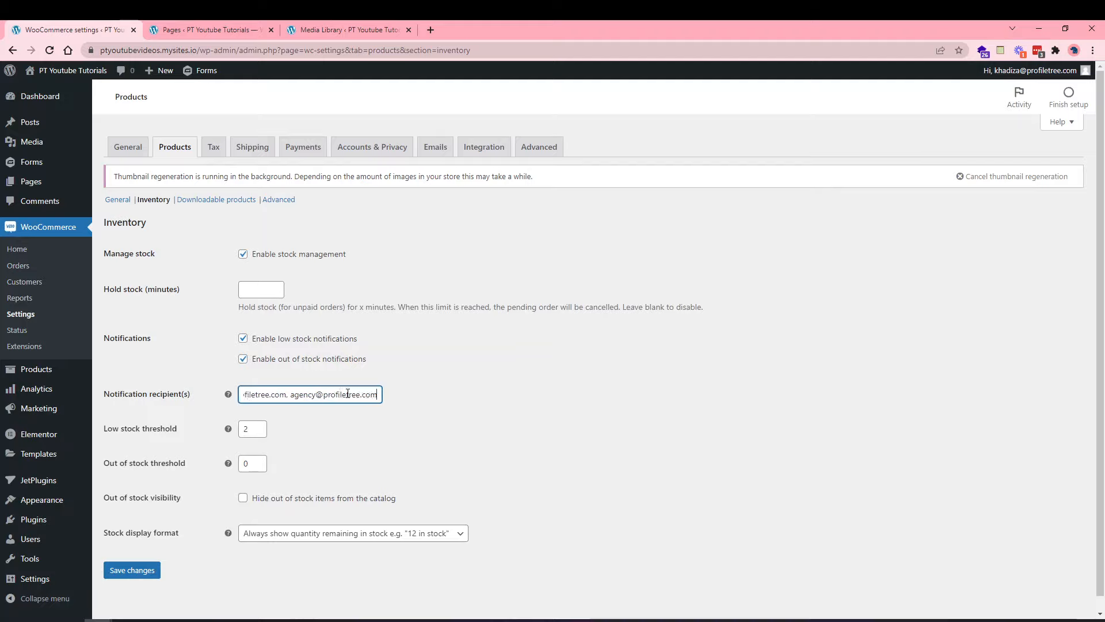
{"action": "left_click_drag", "start_coordinate": [347, 394], "coordinate": [191, 399]}
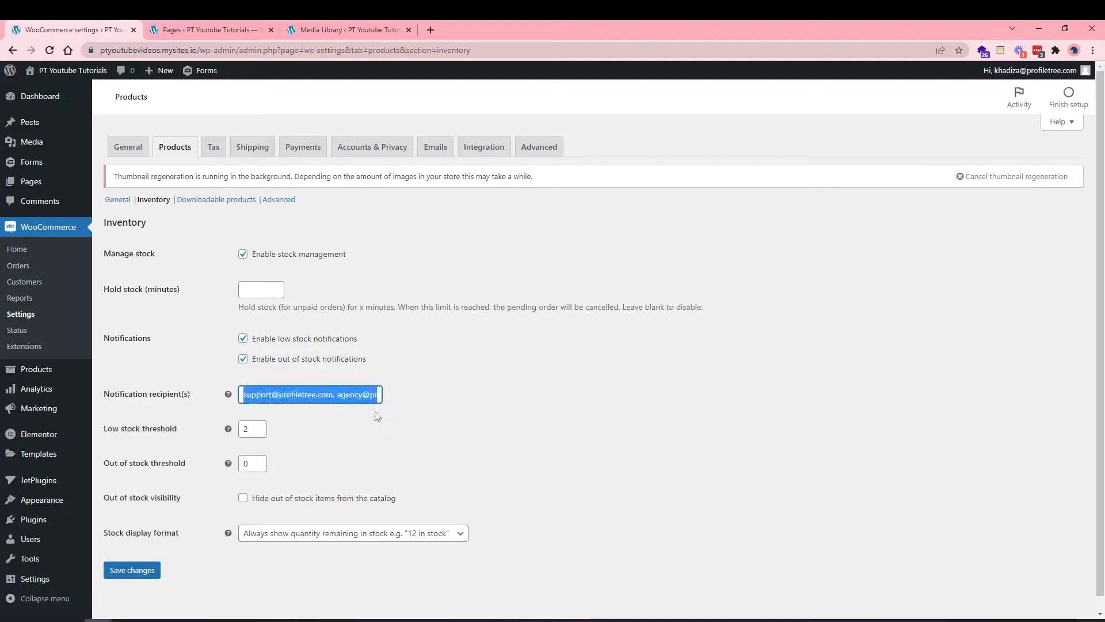
{"action": "left_click", "coordinate": [356, 403]}
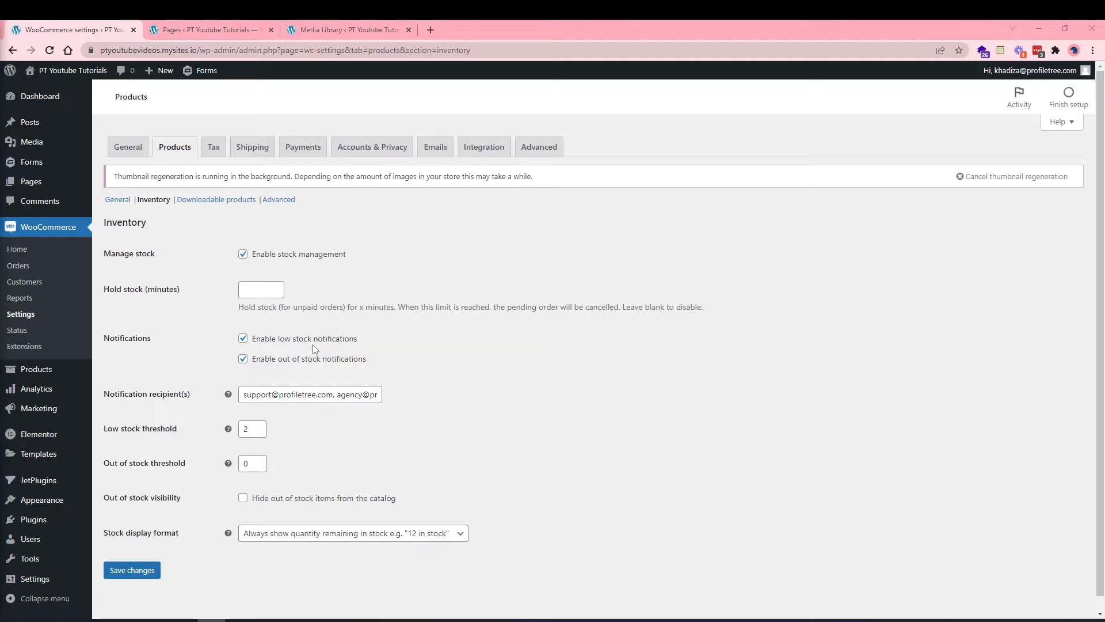
Change the low stock threshold from 2 to 10 and the out of stock threshold from 0 to 4.
{"action": "double_click", "coordinate": [245, 429]}
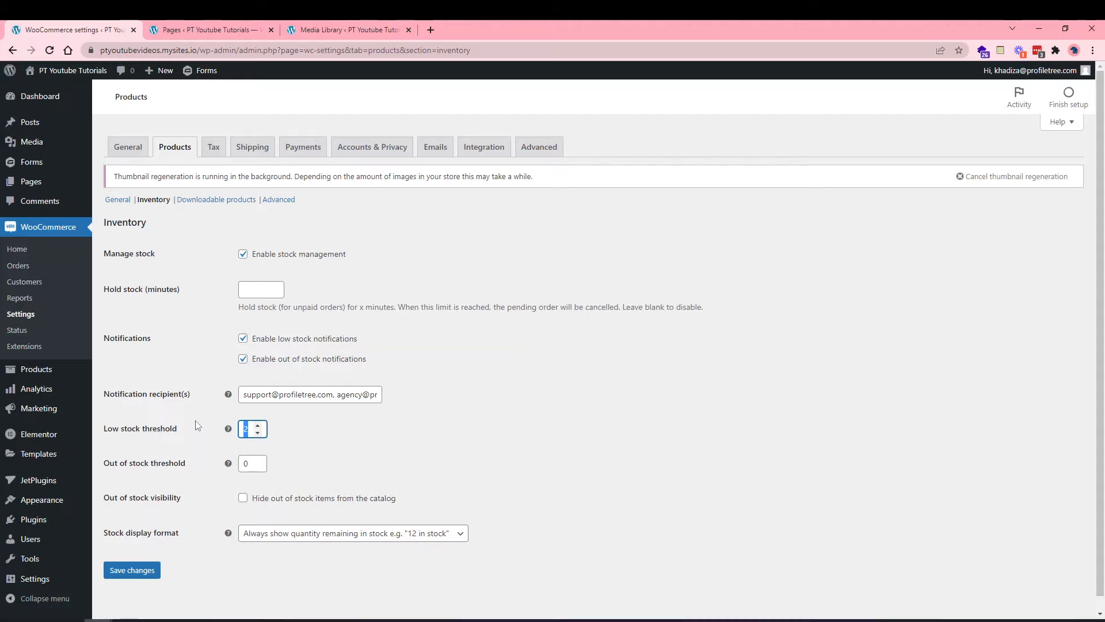
{"action": "type", "text": "10"}
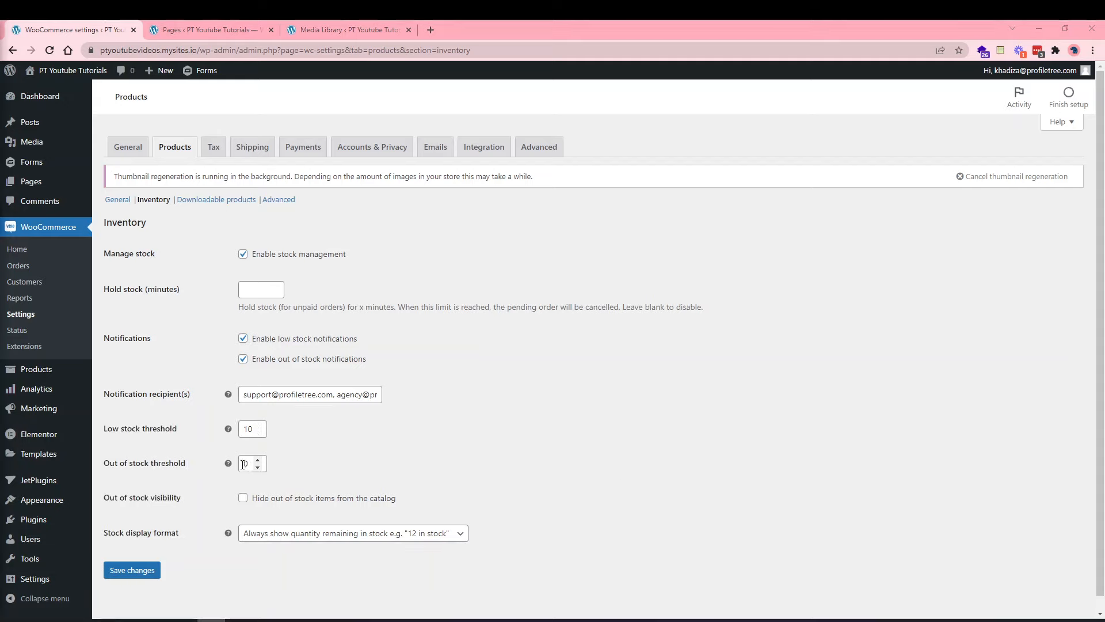
{"action": "left_click", "coordinate": [243, 464]}
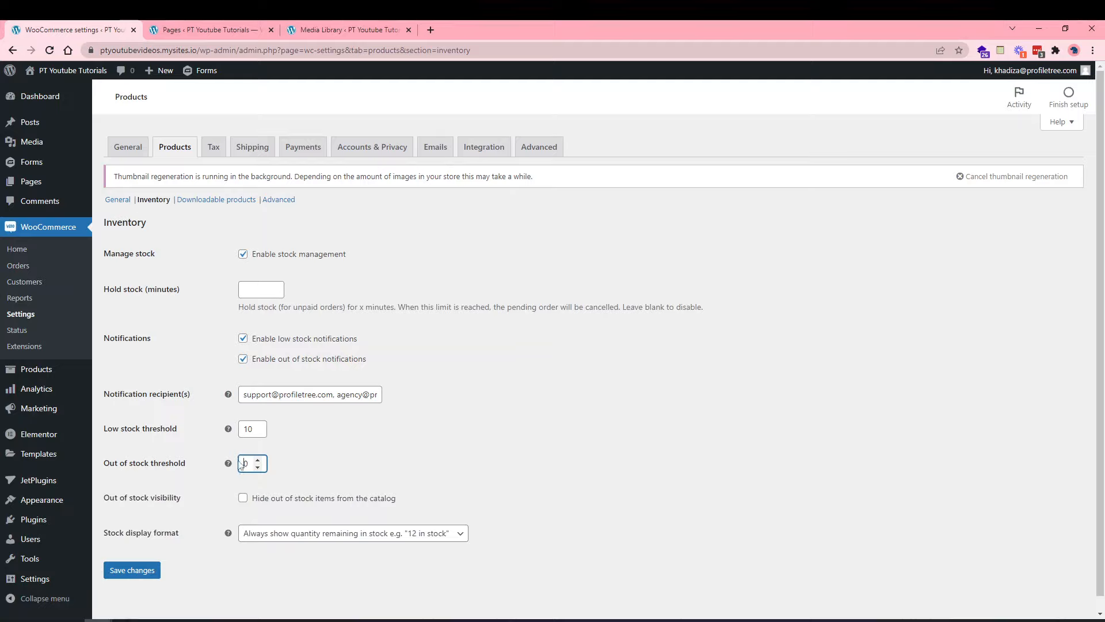
{"action": "key", "text": "Delete"}
{"action": "type", "text": "4"}
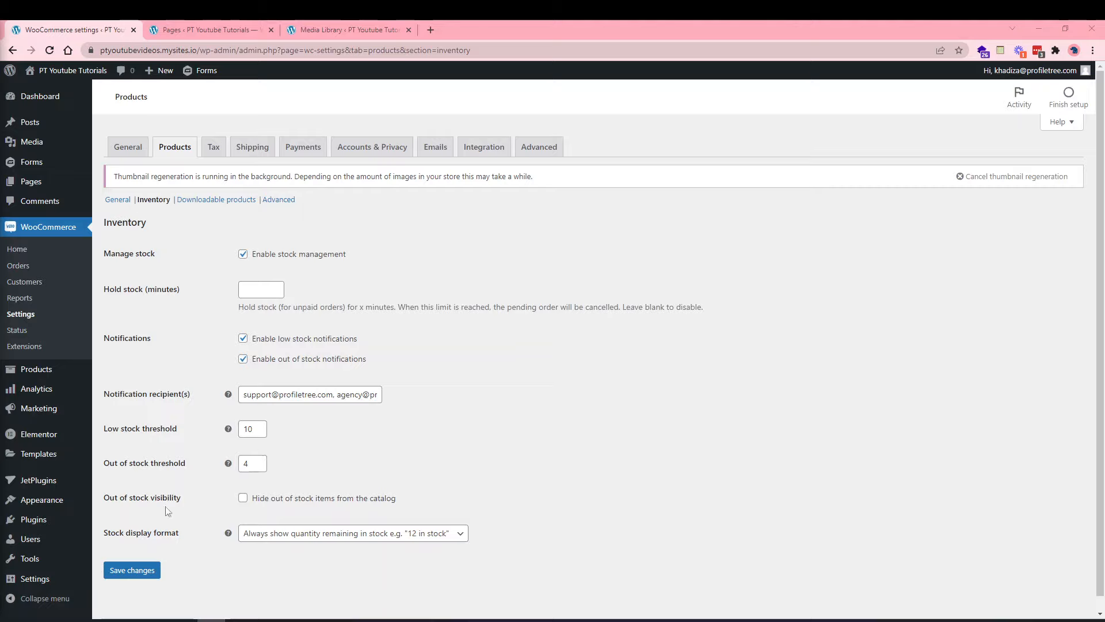
Hide out-of-stock items from the catalog, choose 'Never show quantity remaining in stock', and save the inventory settings.
{"action": "left_click", "coordinate": [301, 502]}
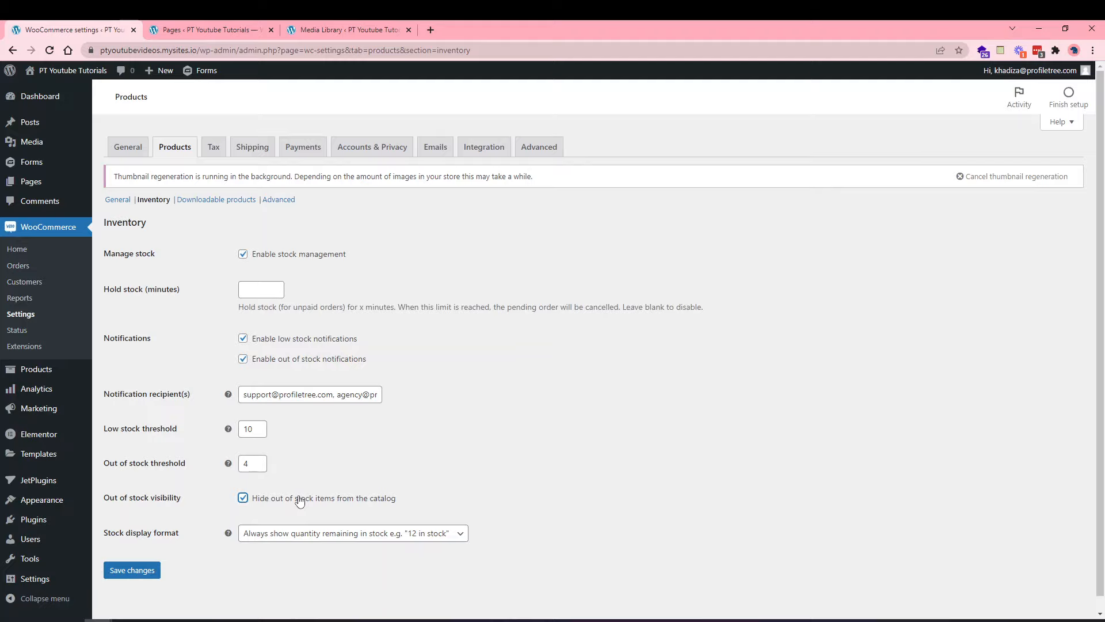
{"action": "left_click", "coordinate": [283, 535]}
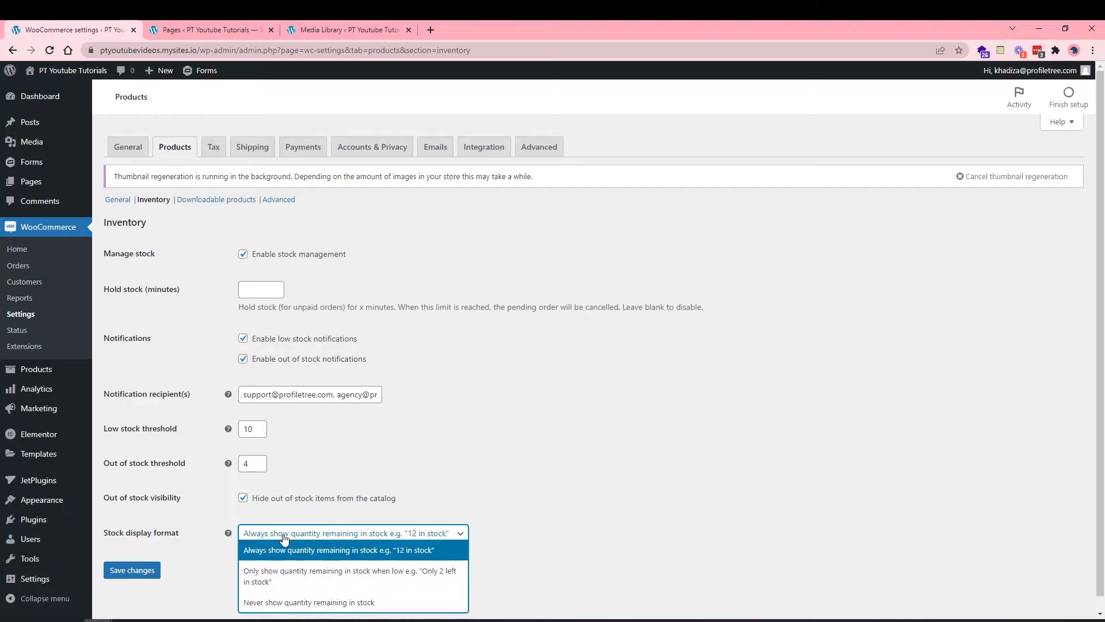
{"action": "left_click", "coordinate": [447, 484]}
{"action": "scroll", "coordinate": [447, 484], "scroll_direction": "down", "scroll_amount": 1}
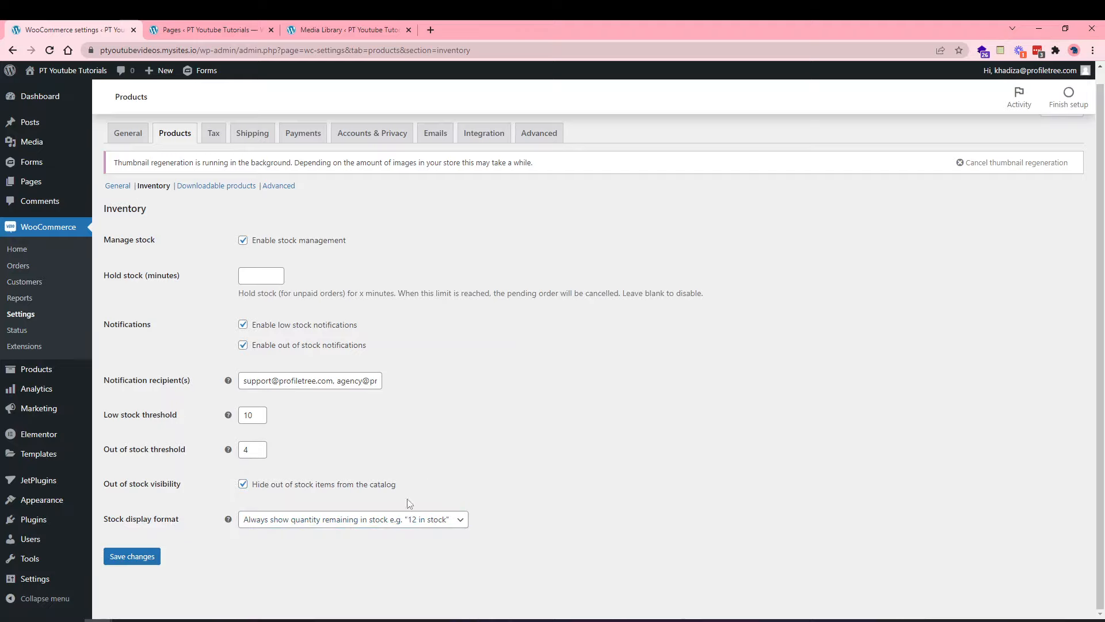
{"action": "left_click", "coordinate": [375, 520]}
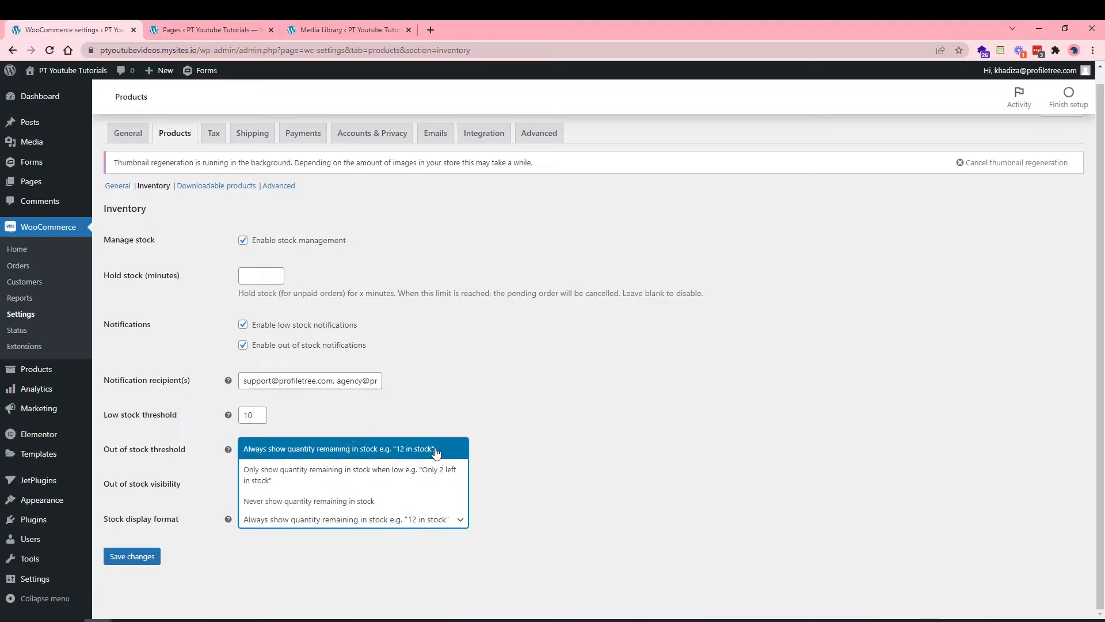
{"action": "left_click", "coordinate": [418, 480]}
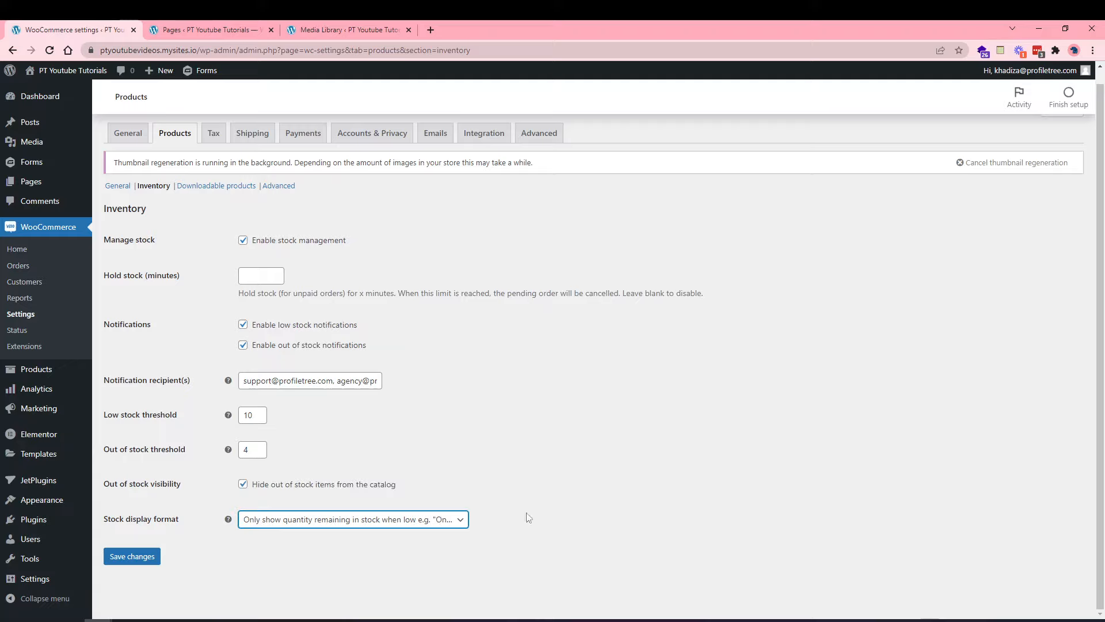
{"action": "left_click", "coordinate": [424, 524]}
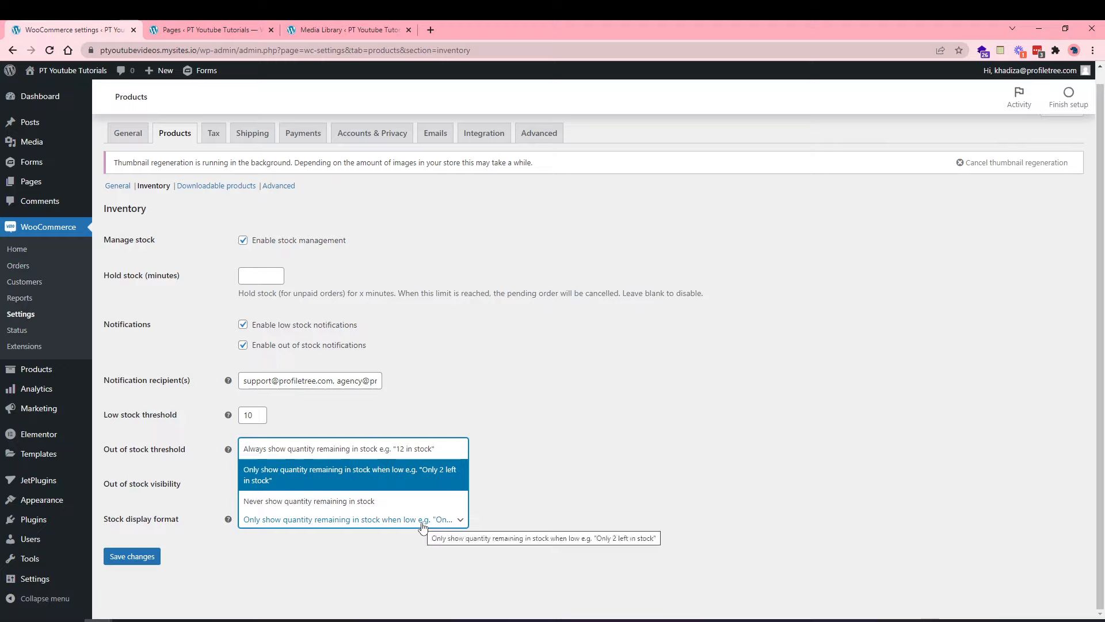
{"action": "left_click", "coordinate": [396, 502]}
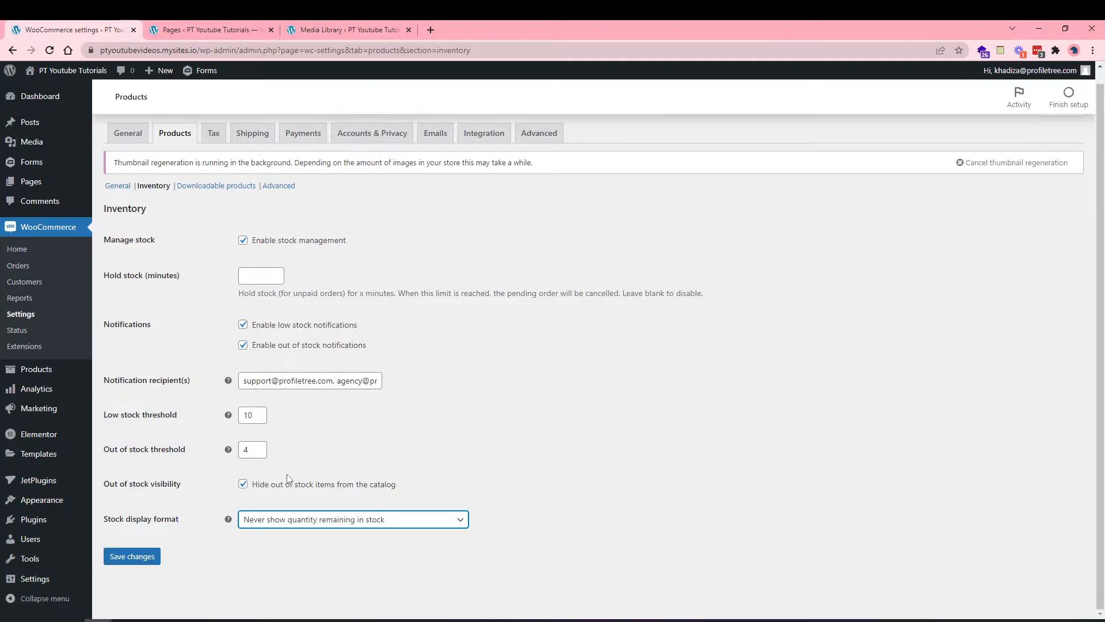
{"action": "left_click", "coordinate": [139, 557]}
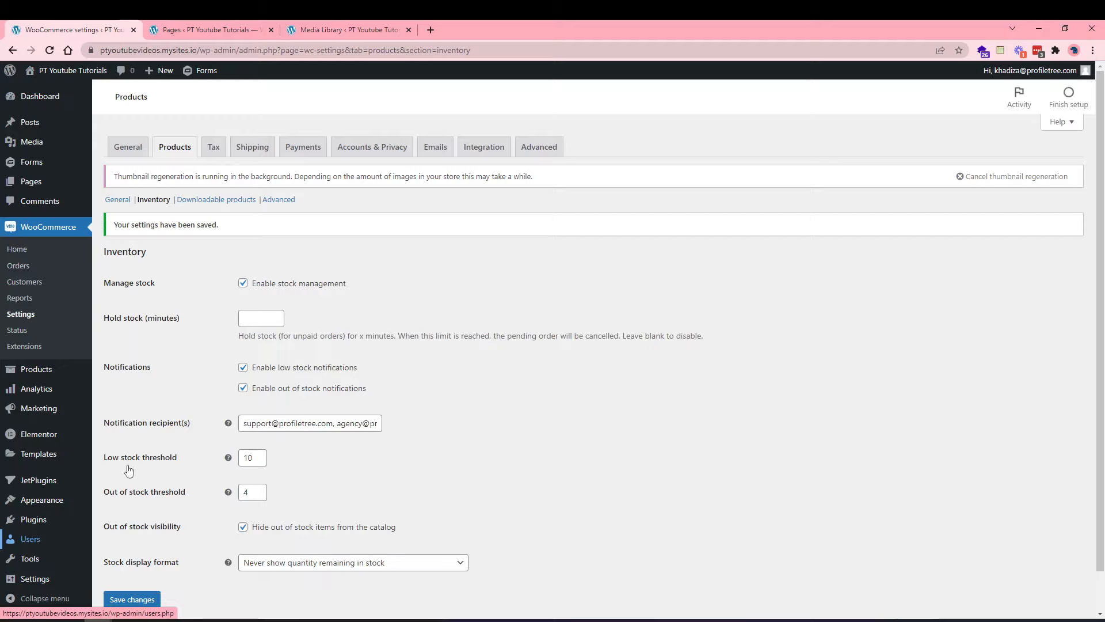
{"action": "scroll", "coordinate": [212, 498], "scroll_direction": "up", "scroll_amount": 1}
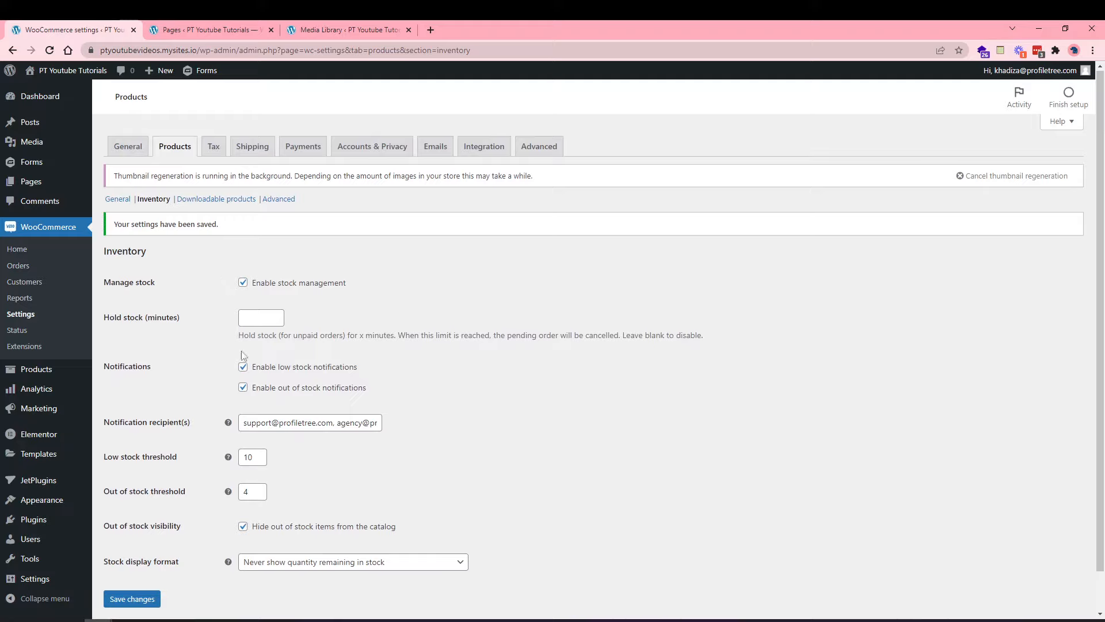
In Downloadable products settings, choose X-Accel-Redirect/X-Sendfile as the file download method.
{"action": "left_click", "coordinate": [194, 203]}
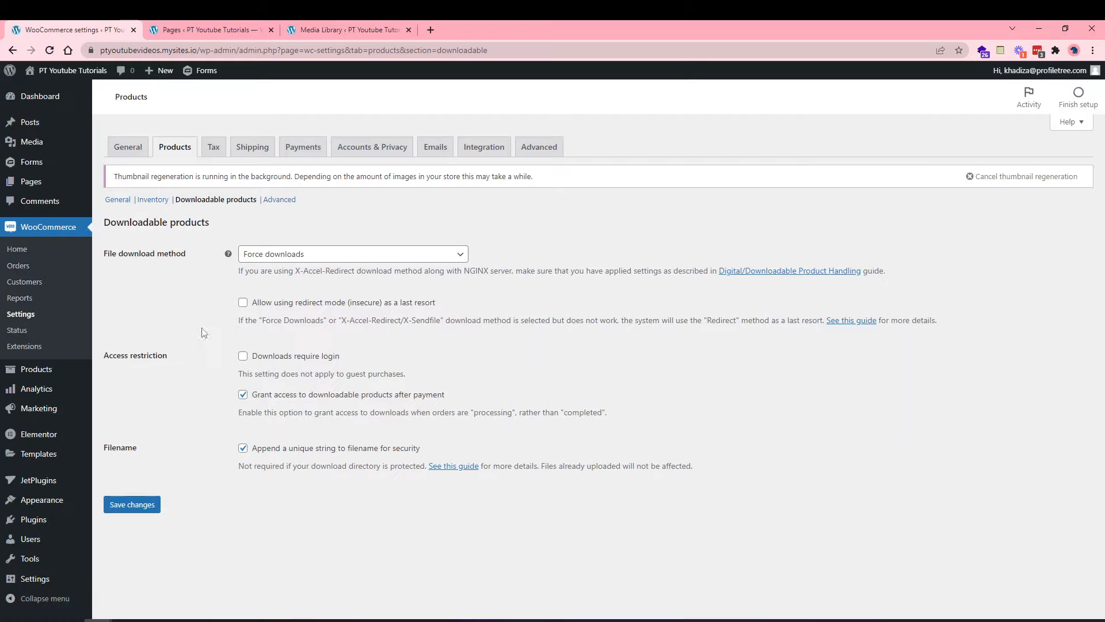
{"action": "left_click", "coordinate": [274, 254]}
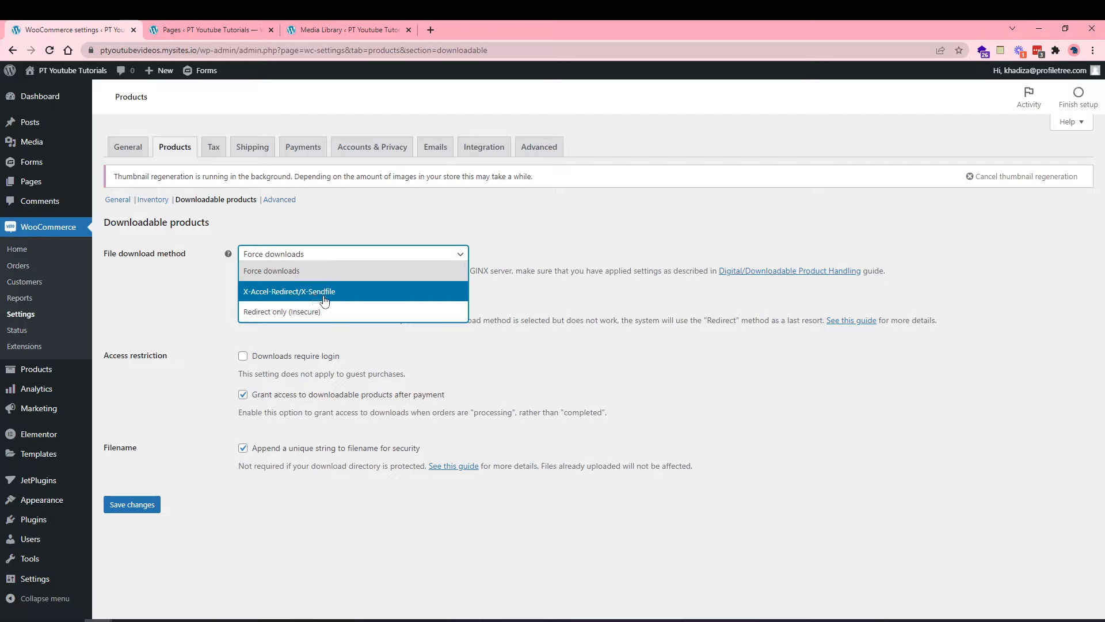
{"action": "left_click", "coordinate": [189, 289]}
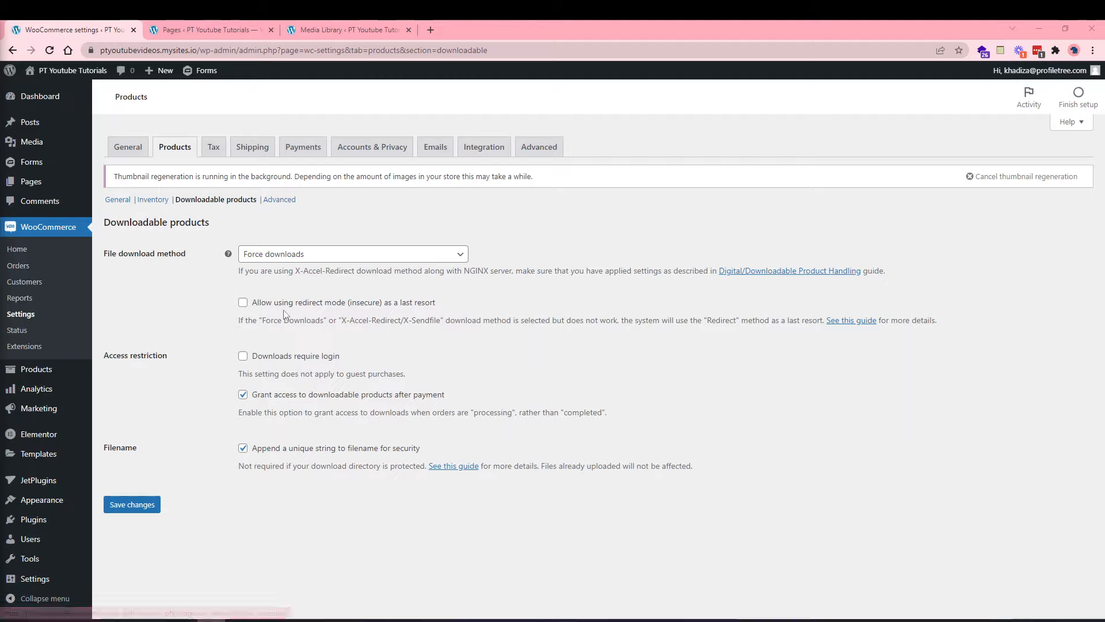
{"action": "left_click", "coordinate": [271, 254]}
{"action": "left_click", "coordinate": [265, 289]}
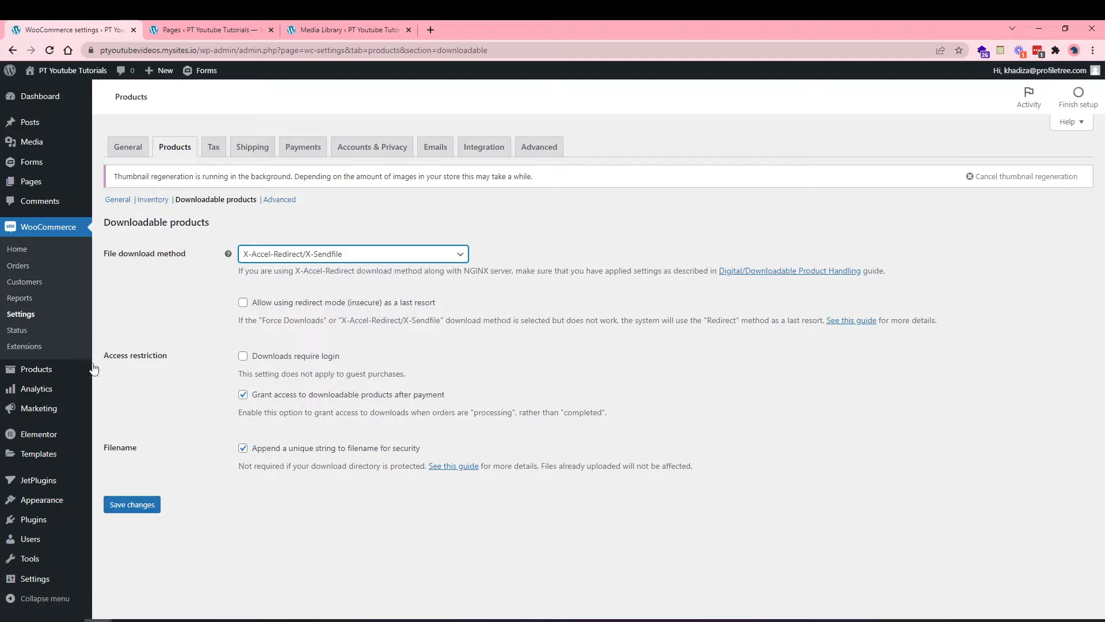
Keep X-Accel-Redirect/X-Sendfile as download method and tick 'Allow using redirect mode' as fallback.
{"action": "left_click", "coordinate": [394, 252]}
{"action": "left_click", "coordinate": [296, 308]}
{"action": "left_click", "coordinate": [259, 255]}
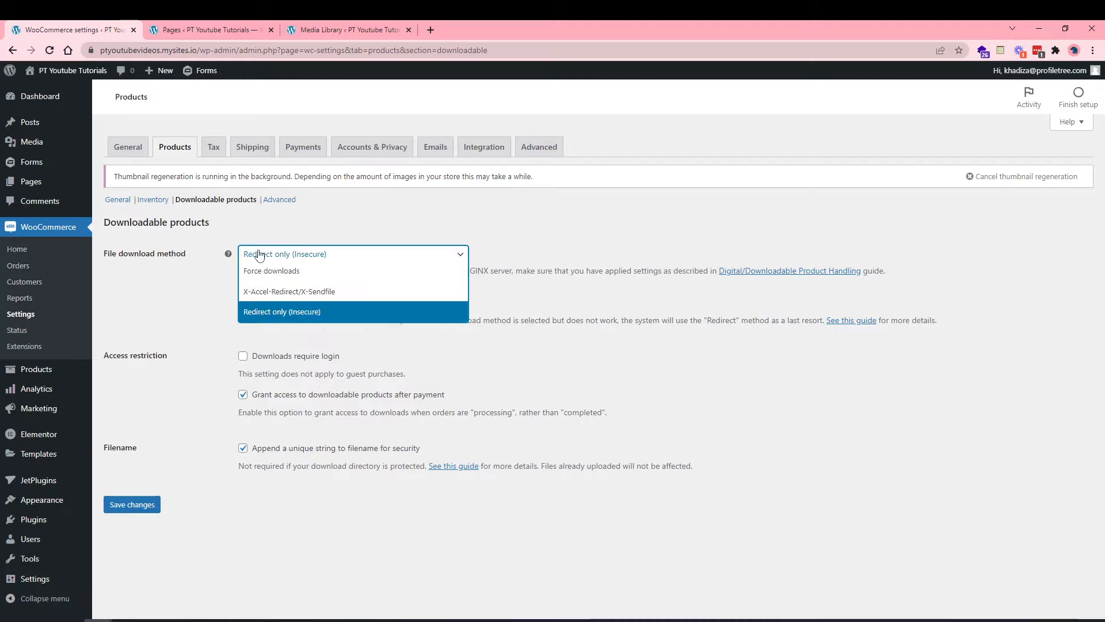
{"action": "left_click", "coordinate": [264, 292]}
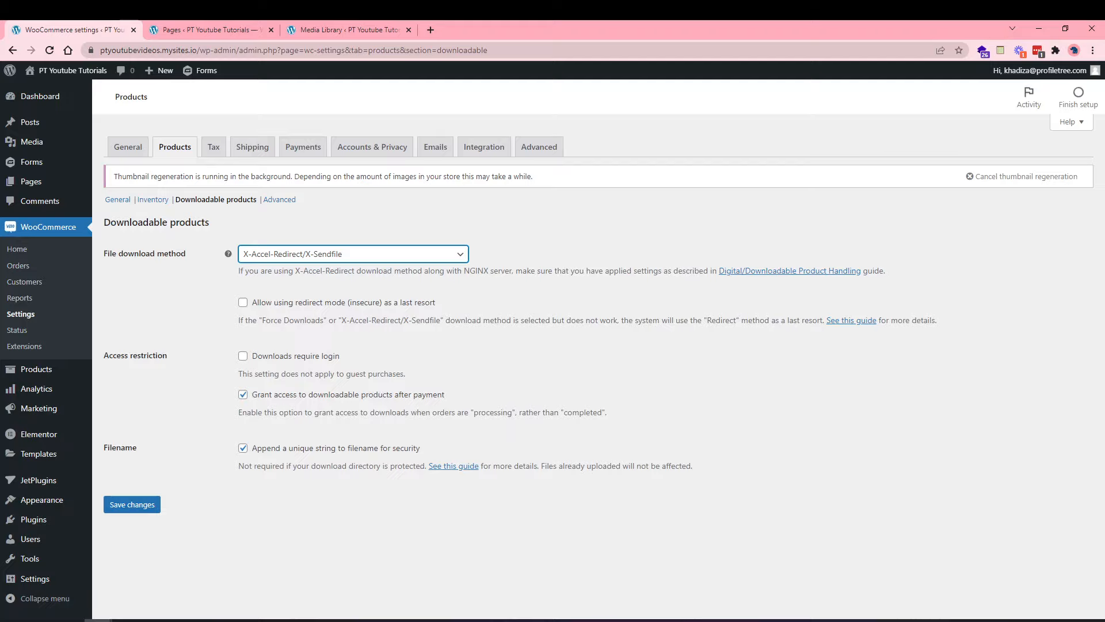
{"action": "left_click", "coordinate": [293, 305]}
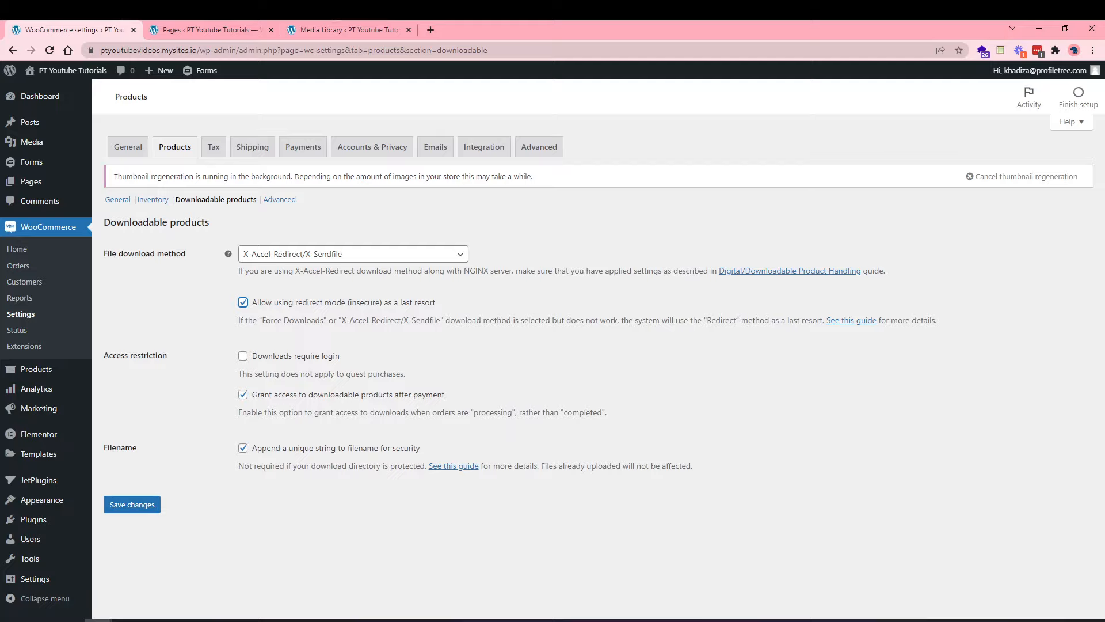
Tick 'Downloads require login', save the downloadable product settings, and go to the Advanced section.
{"action": "left_click", "coordinate": [259, 357]}
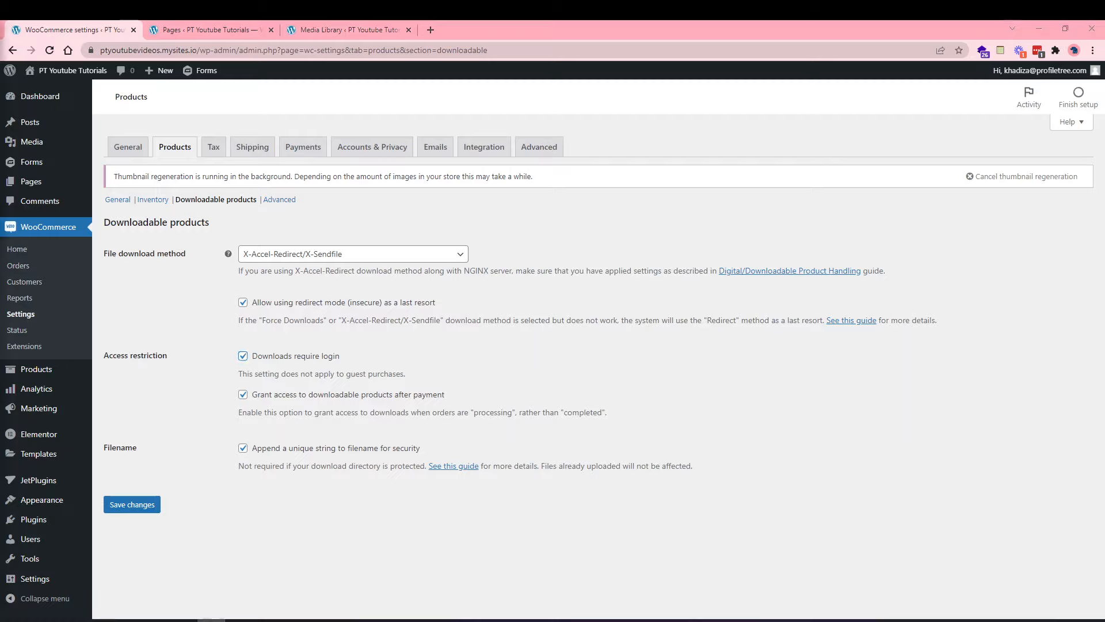
{"action": "left_click", "coordinate": [140, 512]}
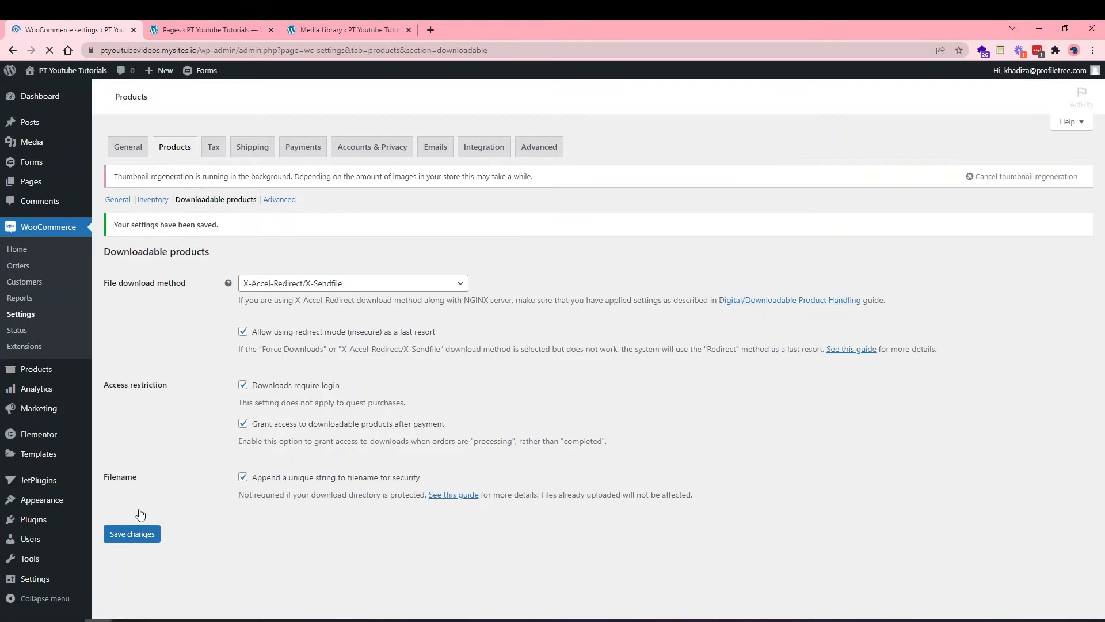
{"action": "left_click", "coordinate": [279, 200]}
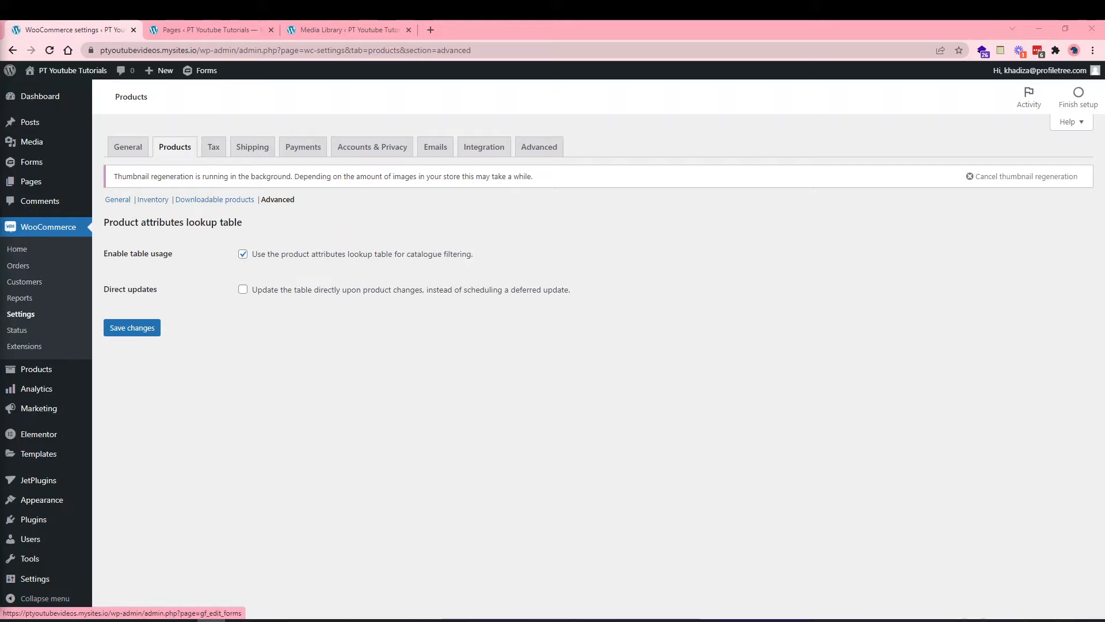
After reviewing the attributes lookup table options, switch to the Tax settings tab.
{"action": "left_click", "coordinate": [213, 147]}
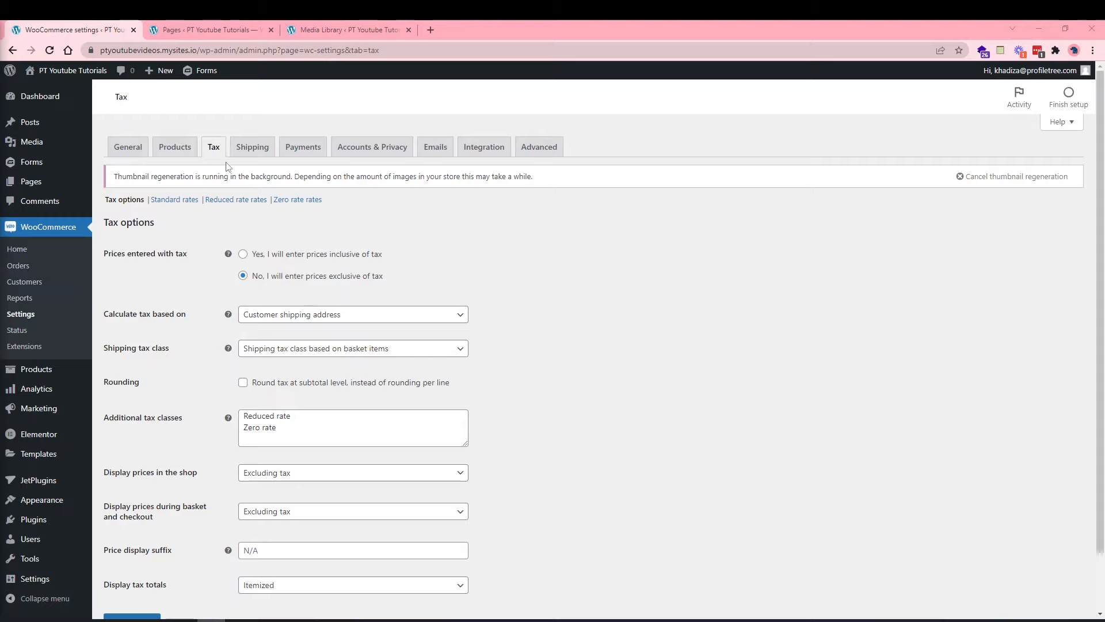
{"action": "left_click", "coordinate": [127, 147]}
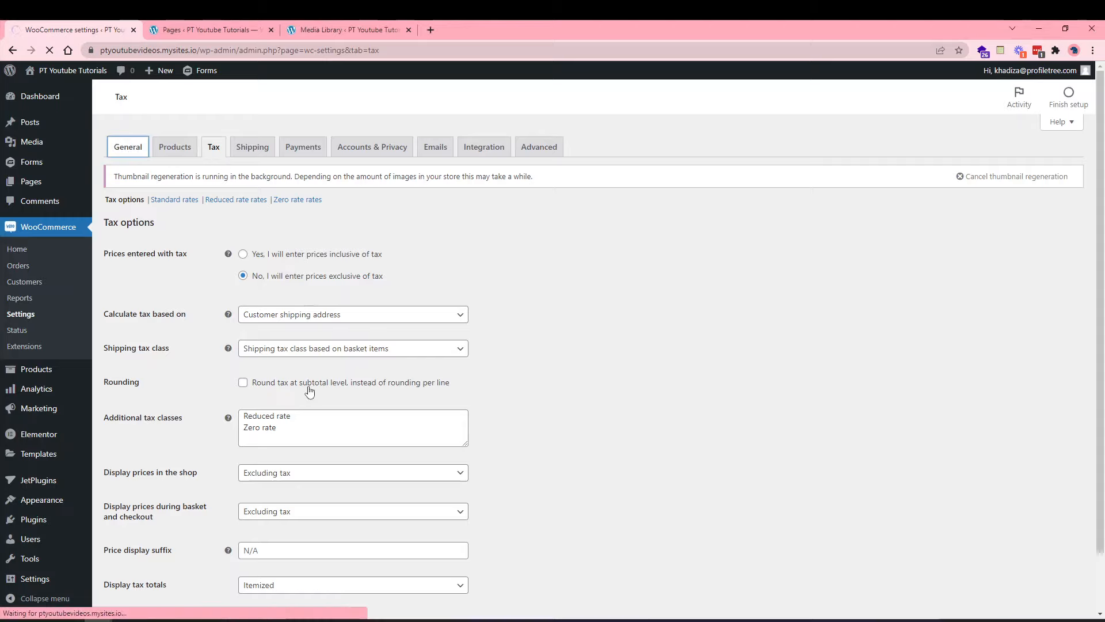
{"action": "scroll", "coordinate": [309, 392], "scroll_direction": "down", "scroll_amount": 1}
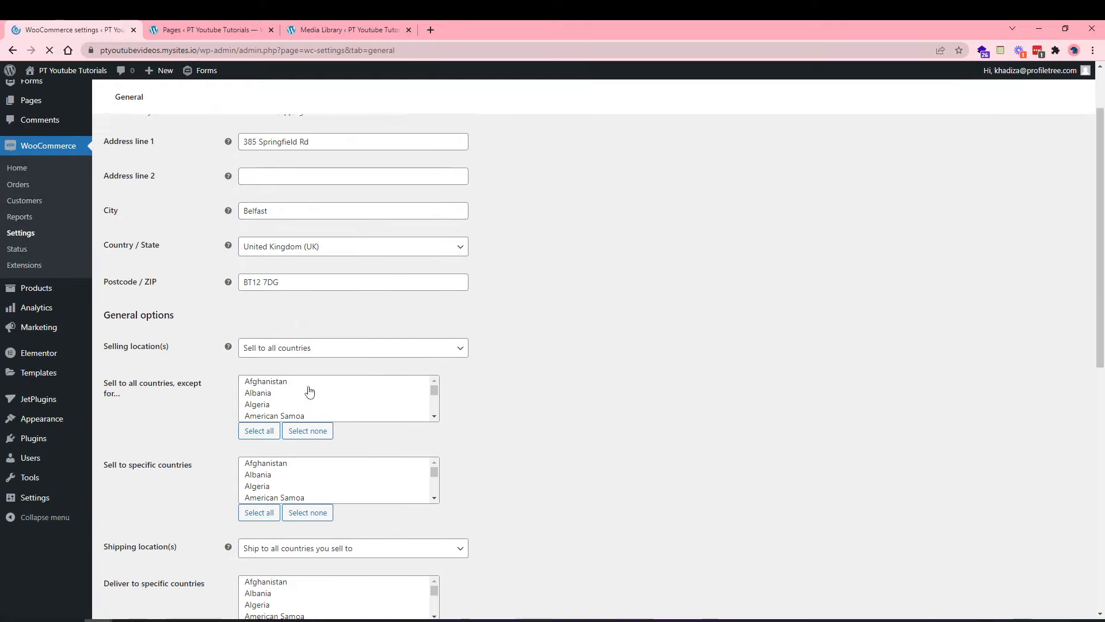
{"action": "scroll", "coordinate": [310, 391], "scroll_direction": "down", "scroll_amount": 3}
{"action": "scroll", "coordinate": [266, 354], "scroll_direction": "up", "scroll_amount": 2}
{"action": "scroll", "coordinate": [259, 426], "scroll_direction": "up", "scroll_amount": 3}
{"action": "scroll", "coordinate": [257, 435], "scroll_direction": "down", "scroll_amount": 3}
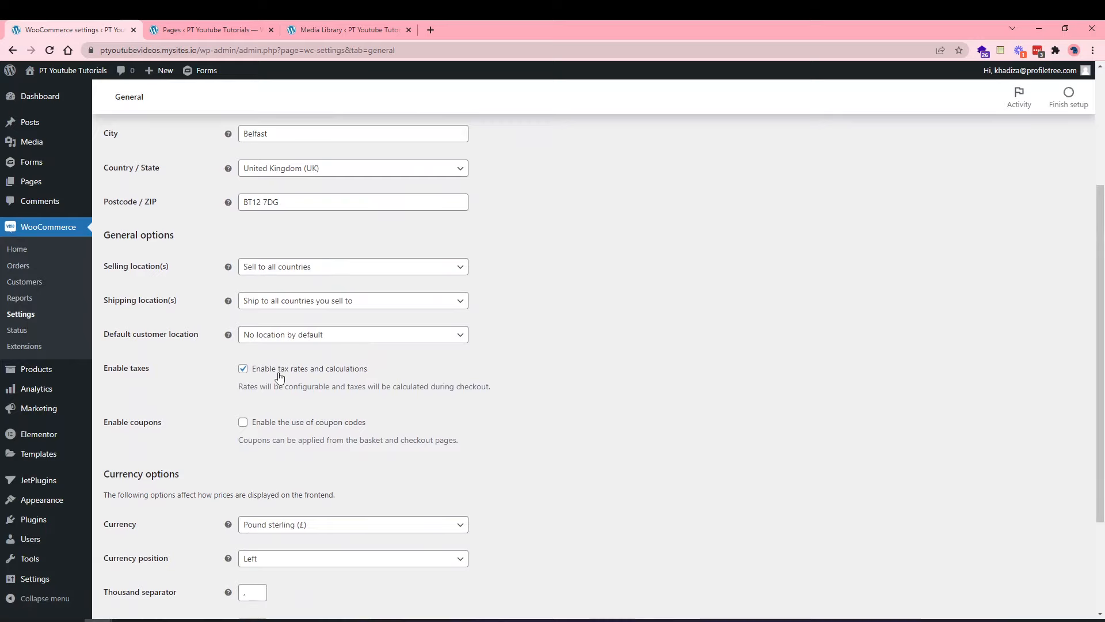
{"action": "scroll", "coordinate": [279, 377], "scroll_direction": "up", "scroll_amount": 3}
{"action": "left_click", "coordinate": [214, 146]}
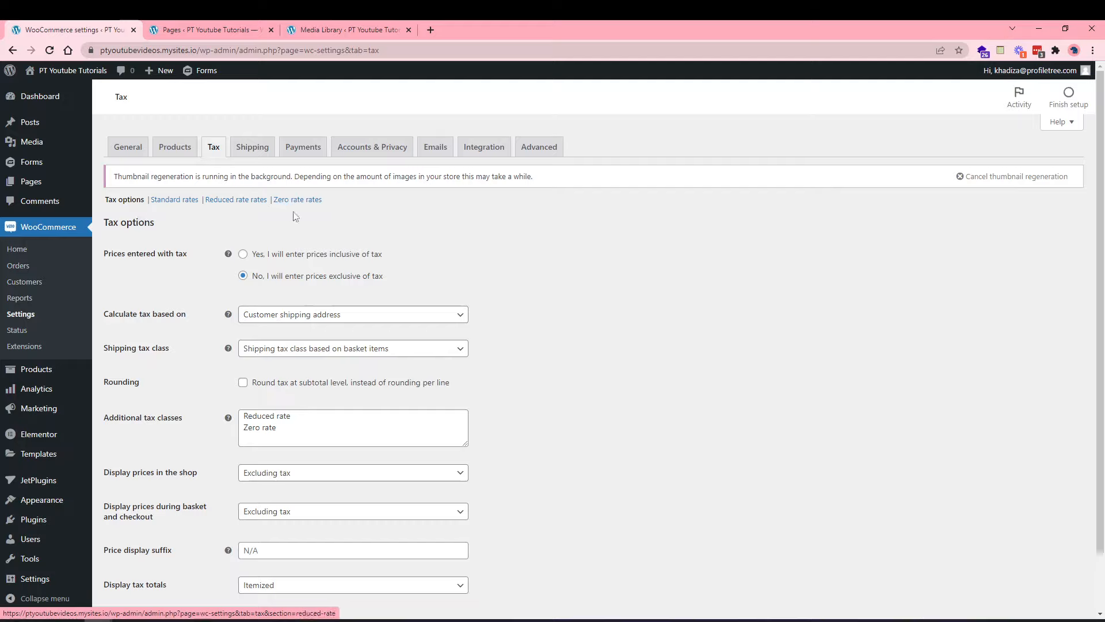
{"action": "scroll", "coordinate": [204, 290], "scroll_direction": "down", "scroll_amount": 1}
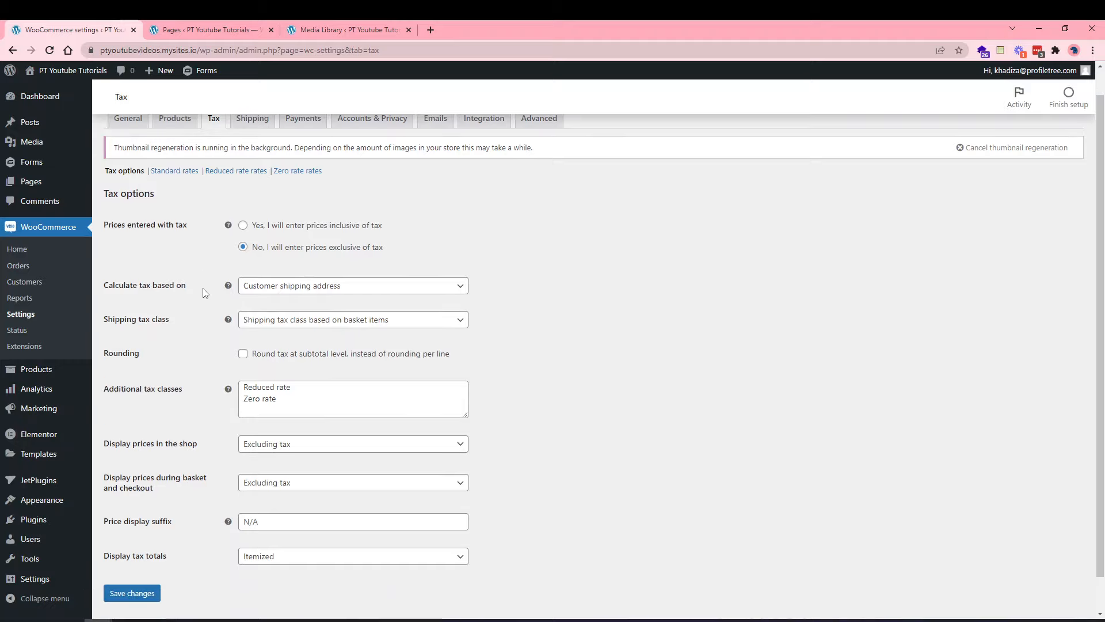
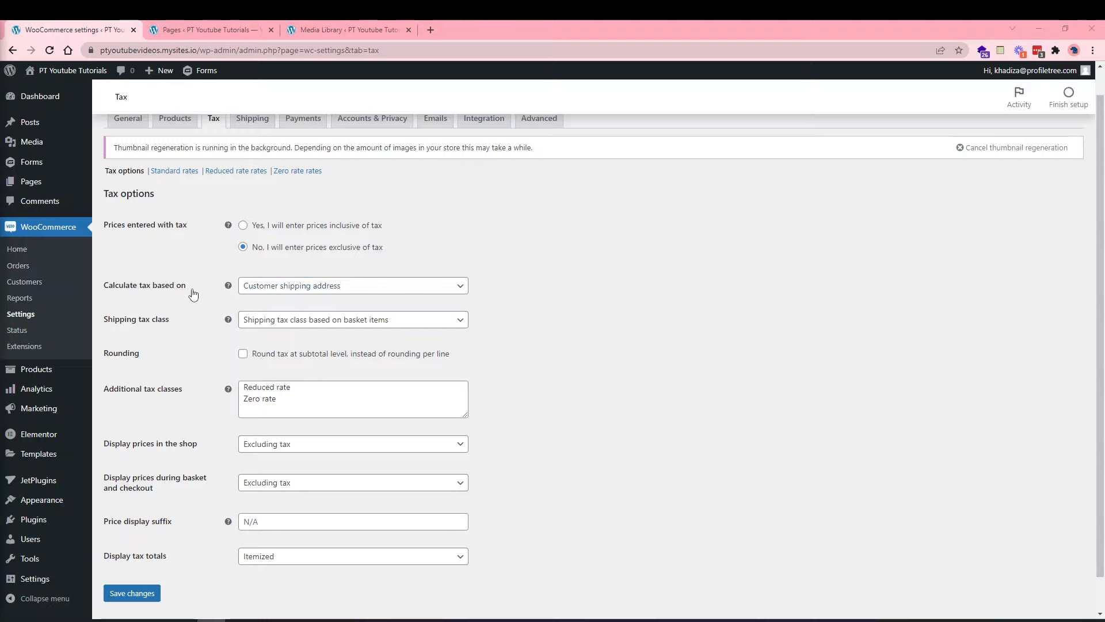
Base tax calculation on the shop base address.
{"action": "left_click", "coordinate": [292, 287]}
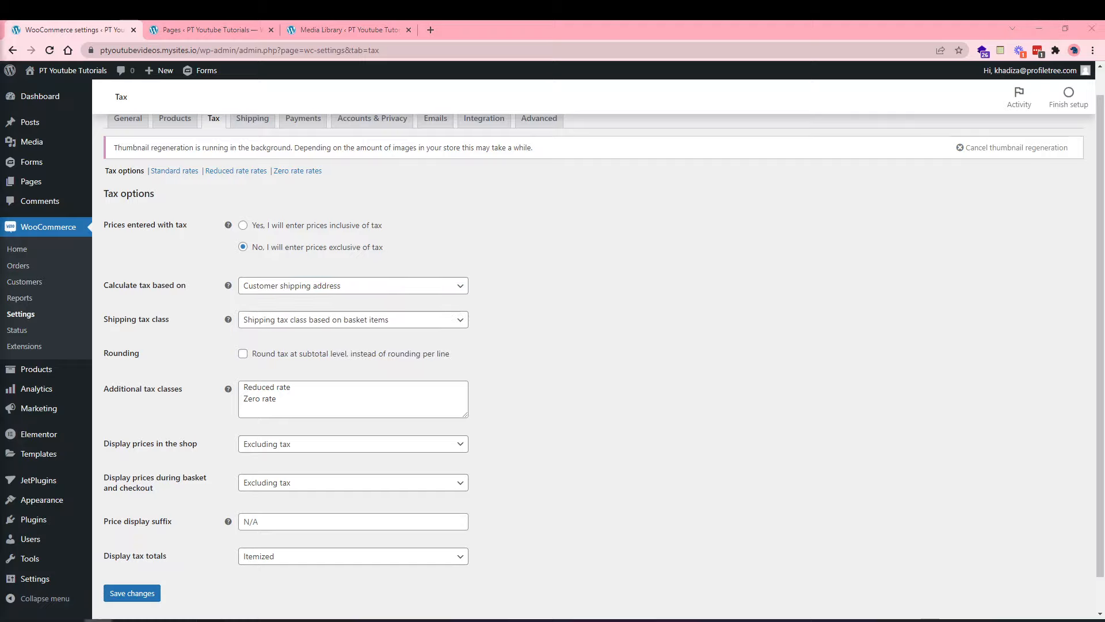
{"action": "left_click", "coordinate": [265, 321]}
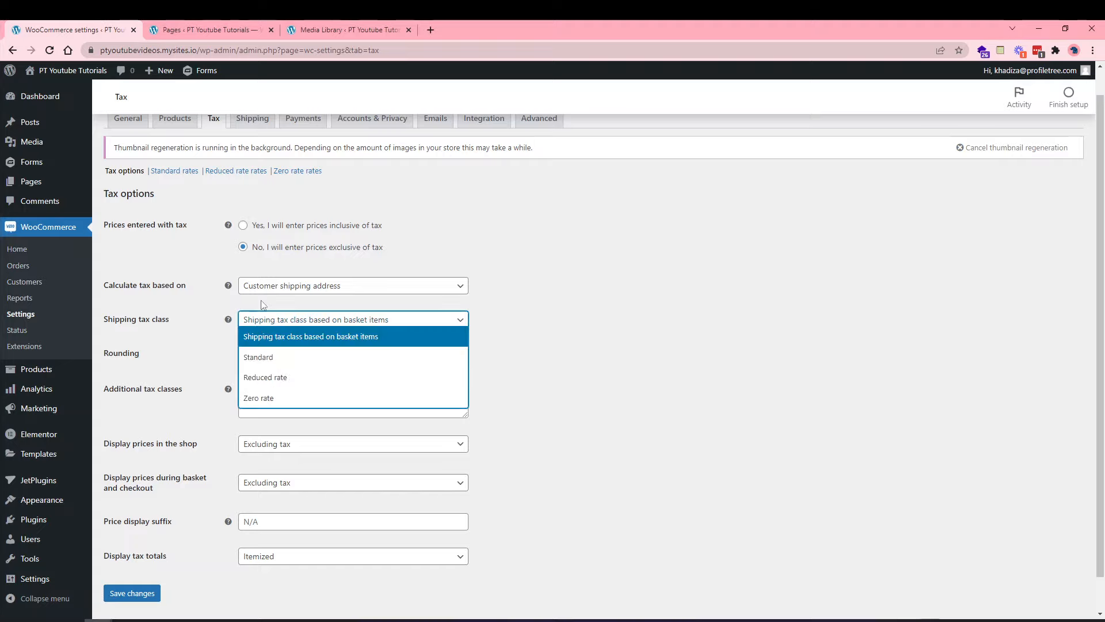
{"action": "left_click", "coordinate": [262, 286]}
{"action": "left_click", "coordinate": [267, 344]}
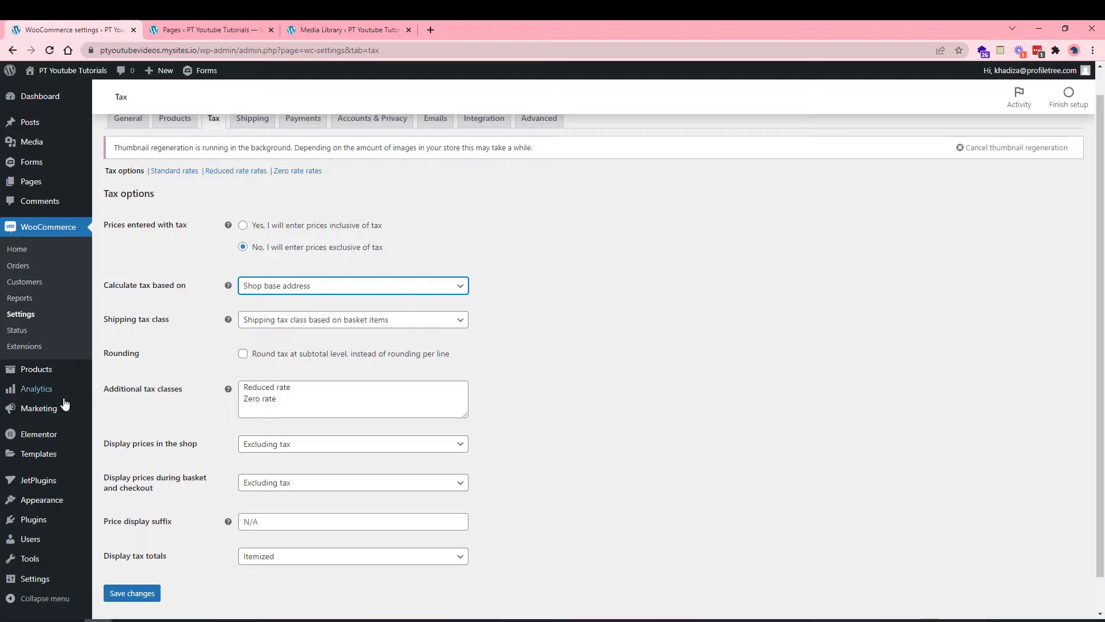
Keep Standard as the shipping tax class and leave the additional tax classes unchanged.
{"action": "left_click", "coordinate": [280, 322]}
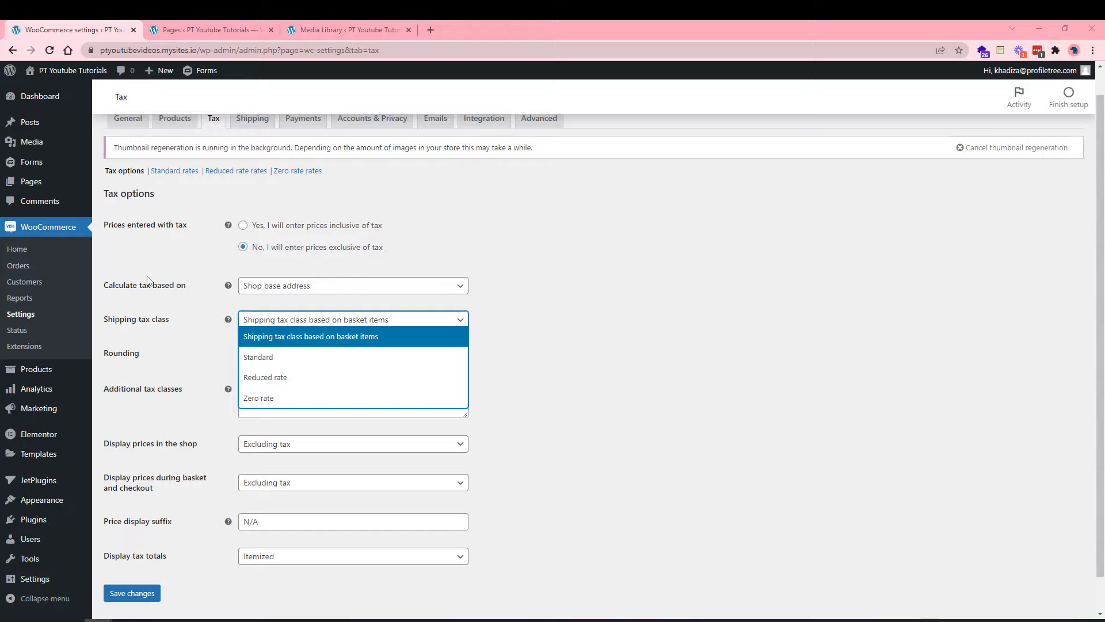
{"action": "left_click", "coordinate": [705, 402]}
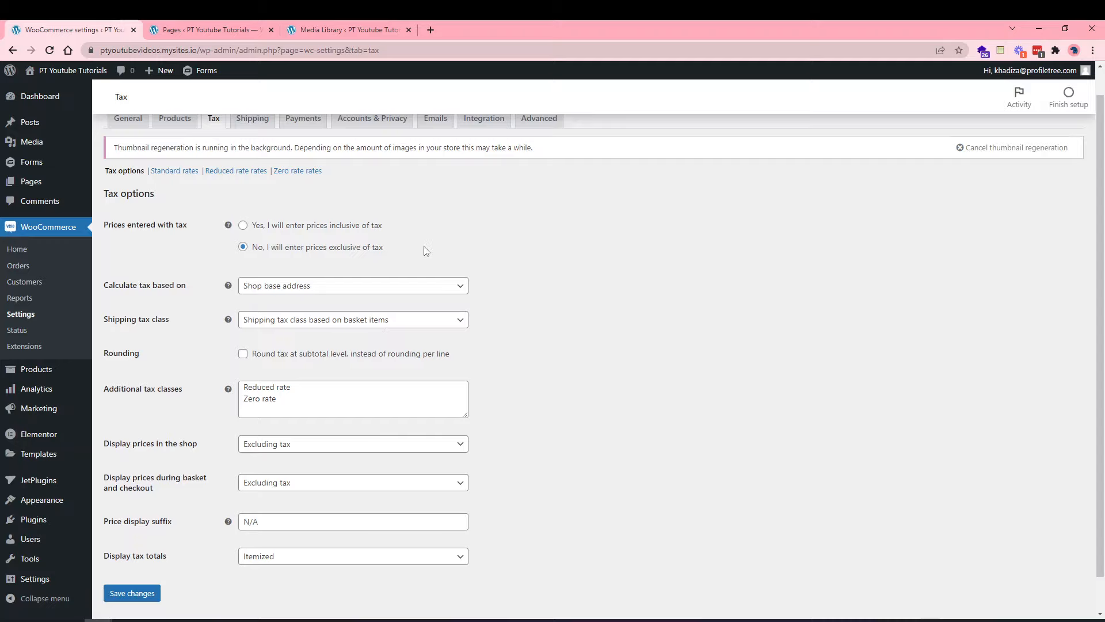
{"action": "scroll", "coordinate": [420, 246], "scroll_direction": "up", "scroll_amount": 1}
{"action": "scroll", "coordinate": [343, 271], "scroll_direction": "down", "scroll_amount": 2}
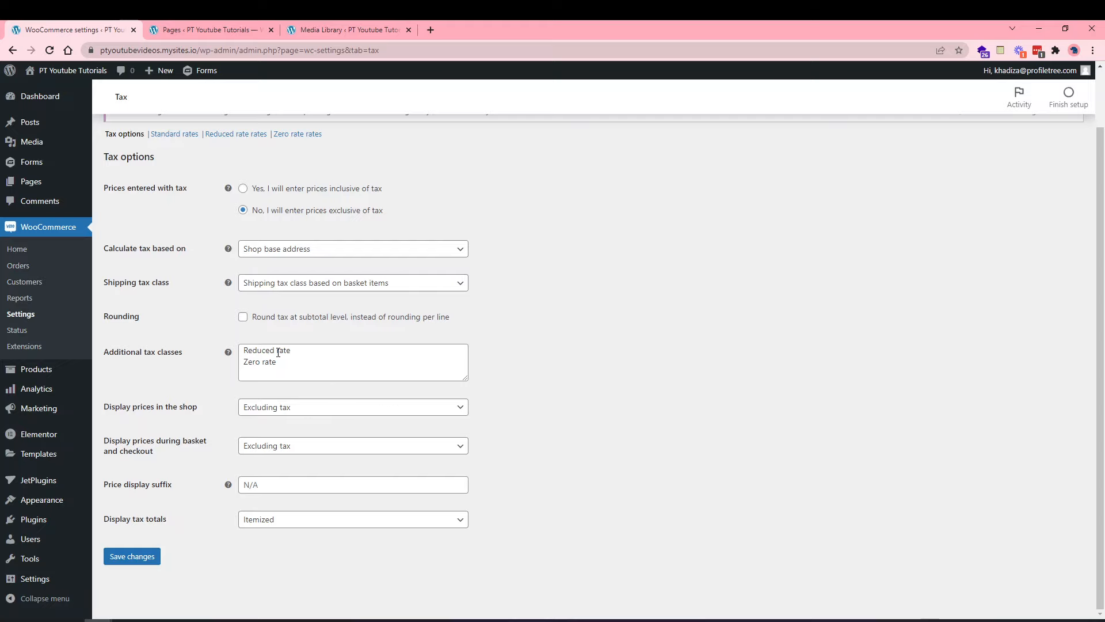
{"action": "left_click", "coordinate": [278, 352]}
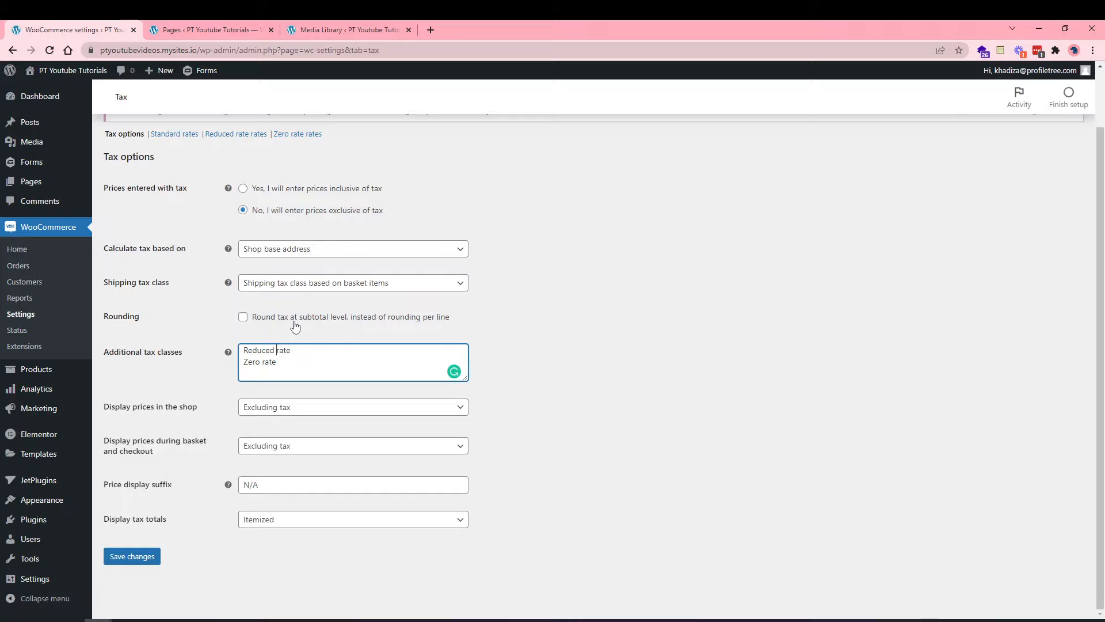
{"action": "left_click", "coordinate": [225, 345]}
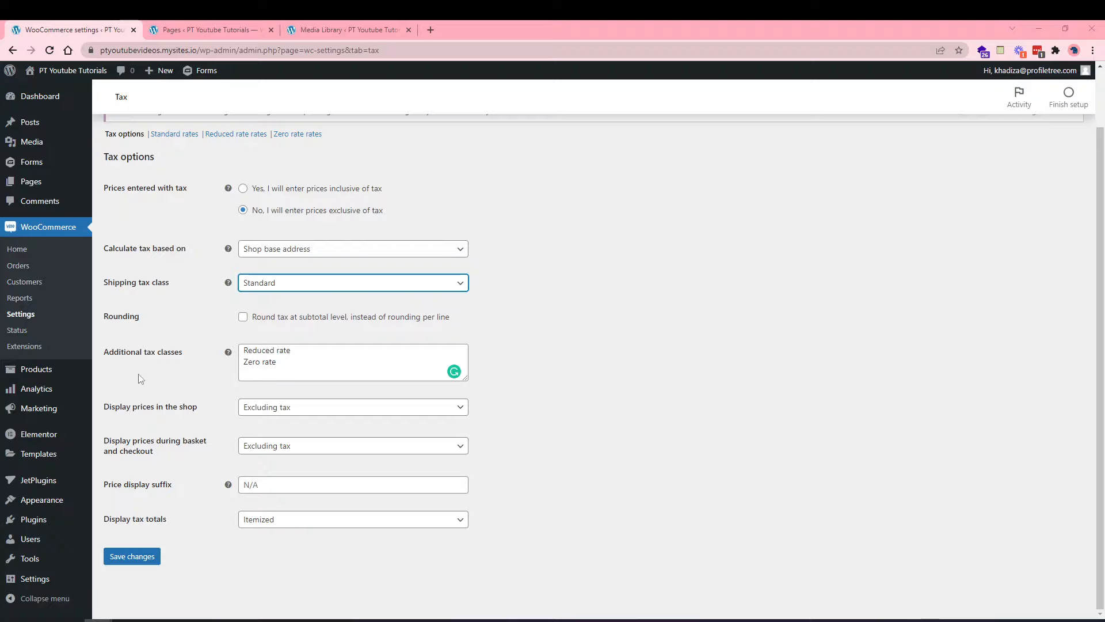
Keep shop and basket prices displayed excluding tax, with no price display suffix.
{"action": "scroll", "coordinate": [161, 340], "scroll_direction": "up", "scroll_amount": 1}
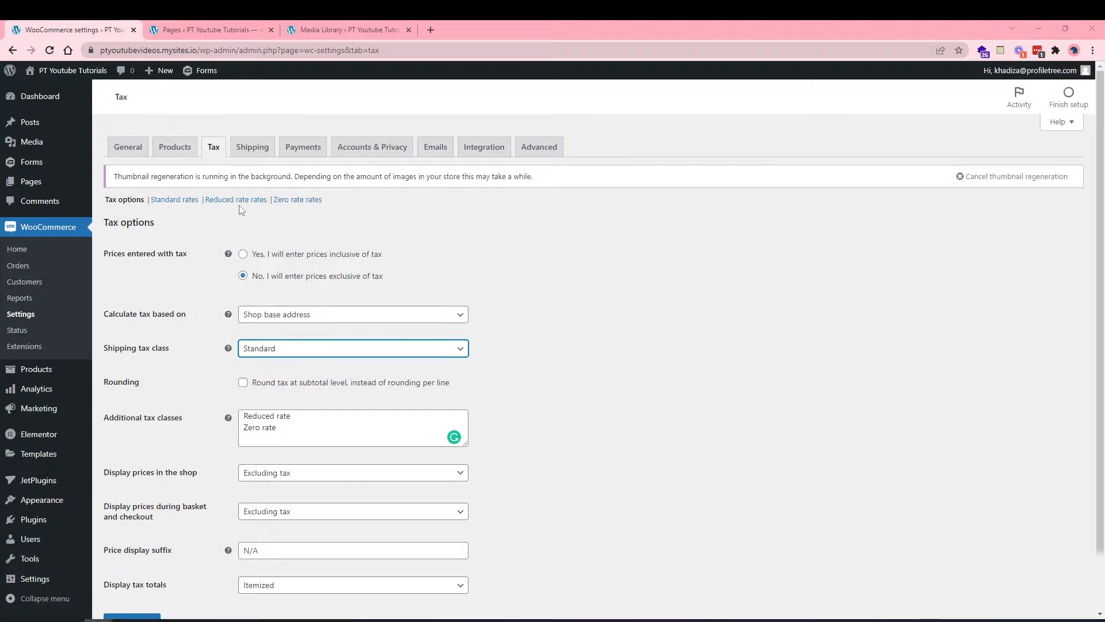
{"action": "scroll", "coordinate": [262, 432], "scroll_direction": "down", "scroll_amount": 1}
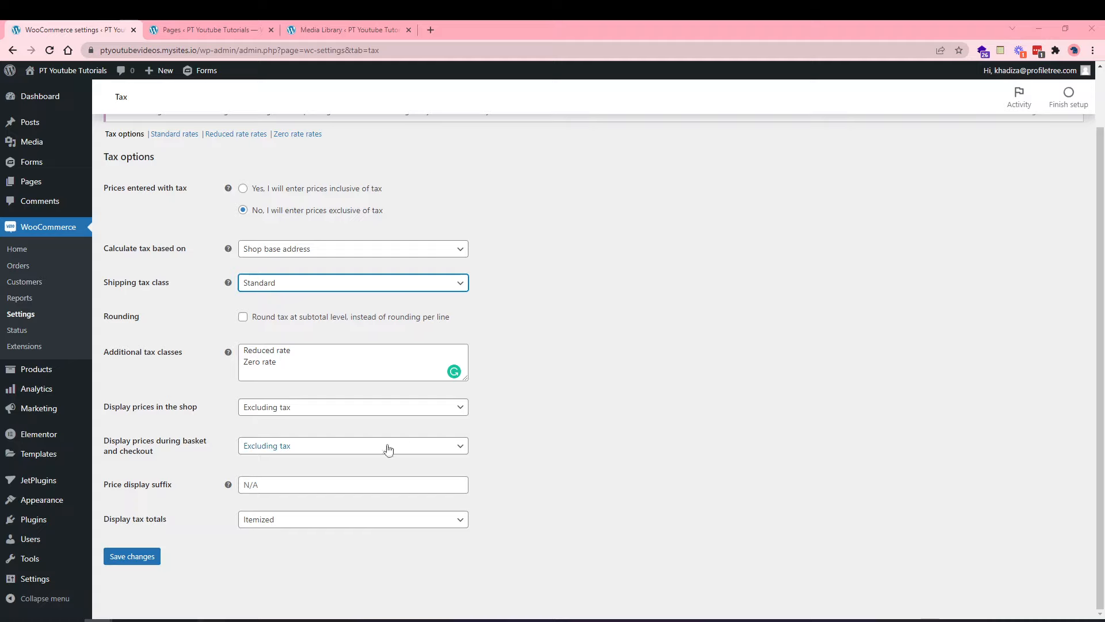
{"action": "left_click", "coordinate": [270, 415]}
{"action": "left_click", "coordinate": [268, 413]}
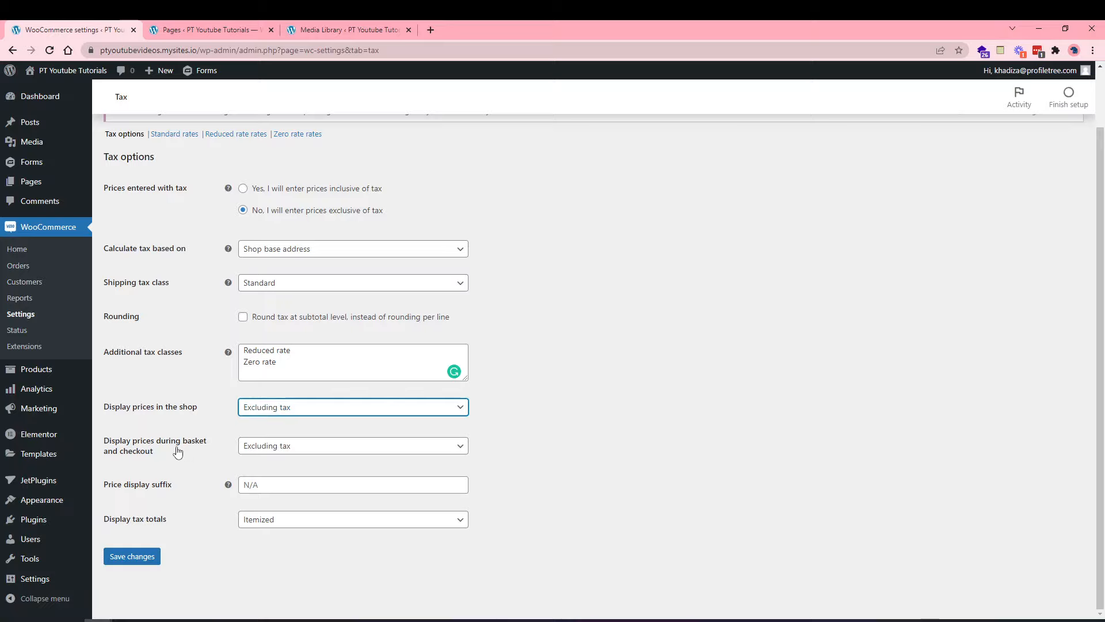
{"action": "left_click", "coordinate": [261, 454]}
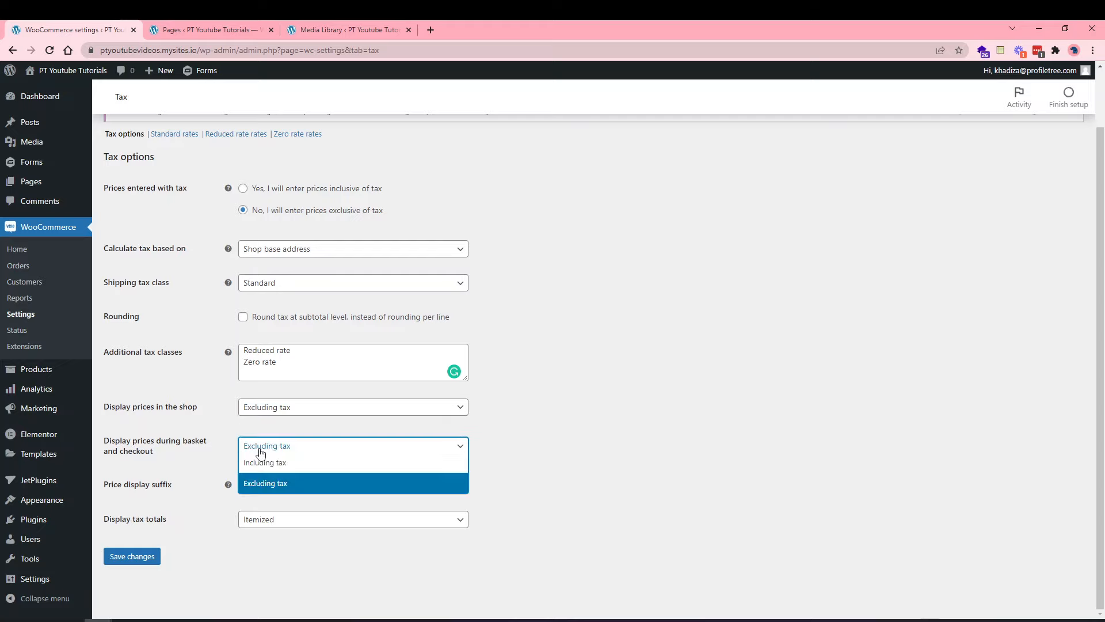
{"action": "left_click", "coordinate": [261, 452]}
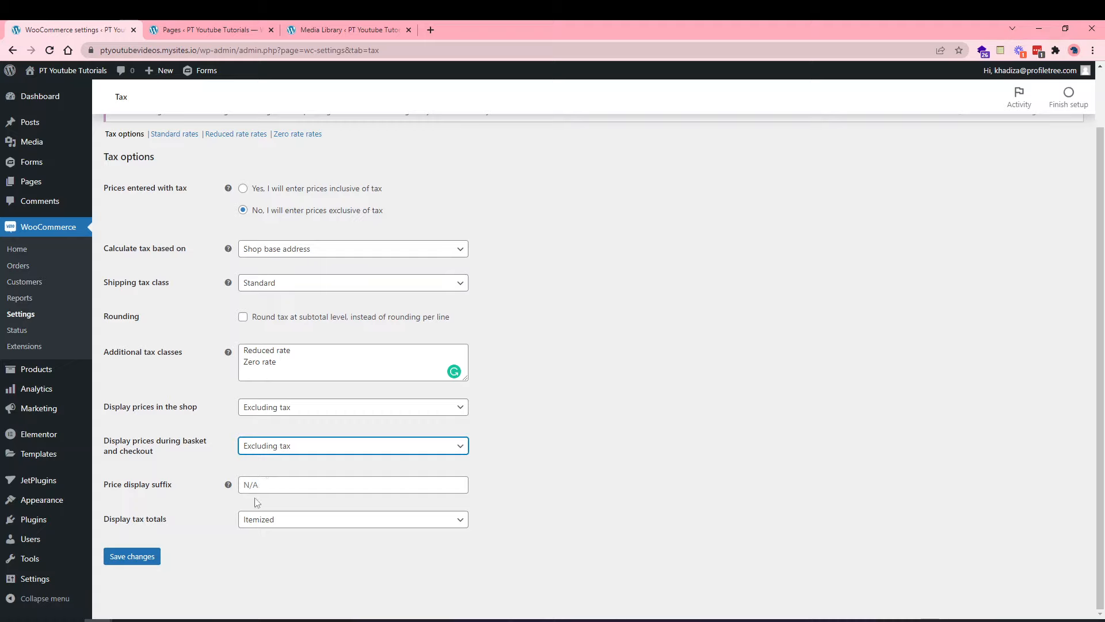
{"action": "left_click", "coordinate": [255, 490]}
{"action": "left_click", "coordinate": [223, 531]}
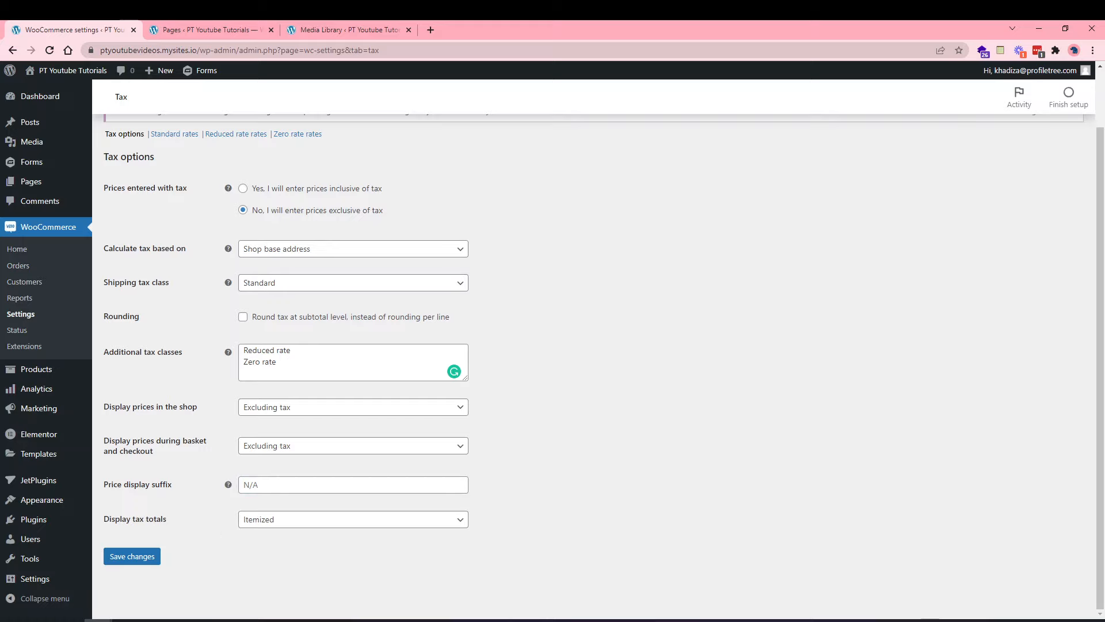
Keep tax totals displayed itemized and save the tax options.
{"action": "left_click", "coordinate": [358, 515]}
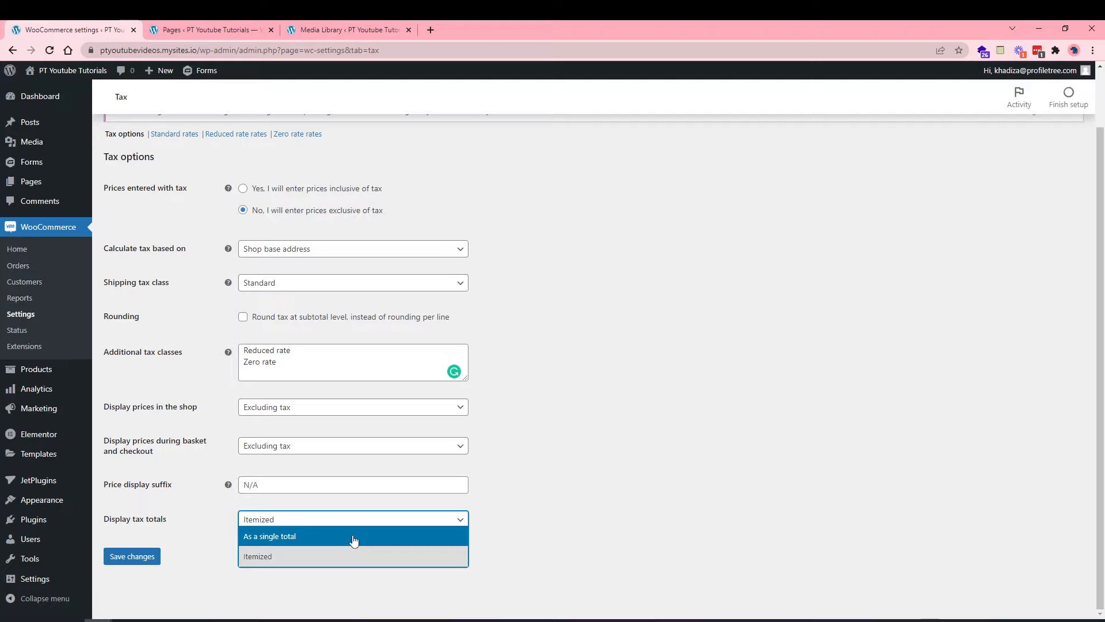
{"action": "left_click", "coordinate": [339, 560]}
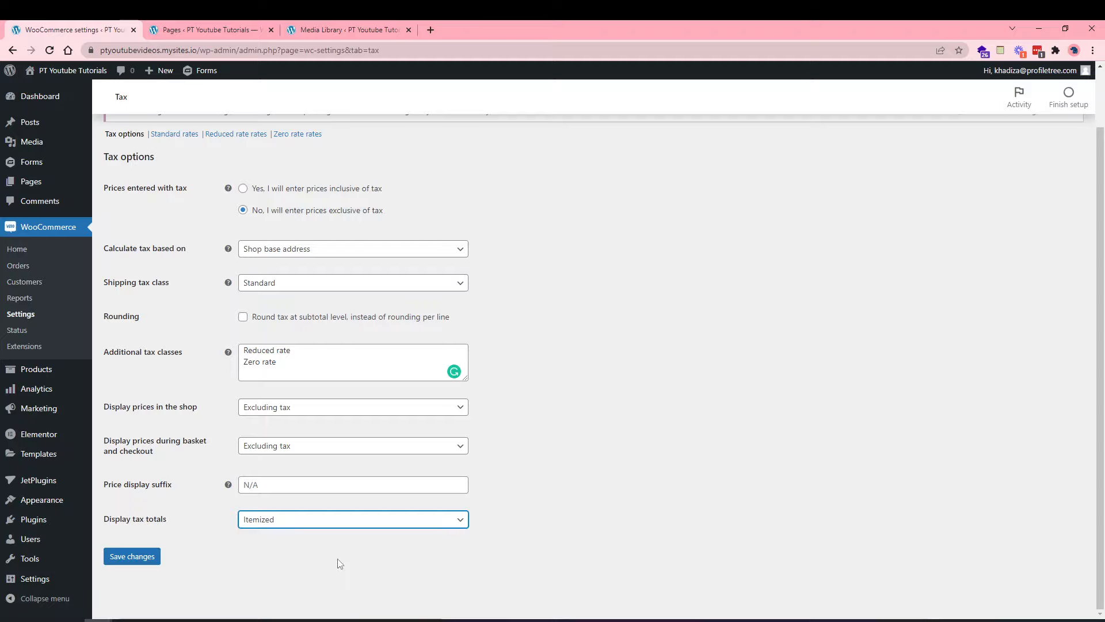
{"action": "left_click", "coordinate": [149, 556]}
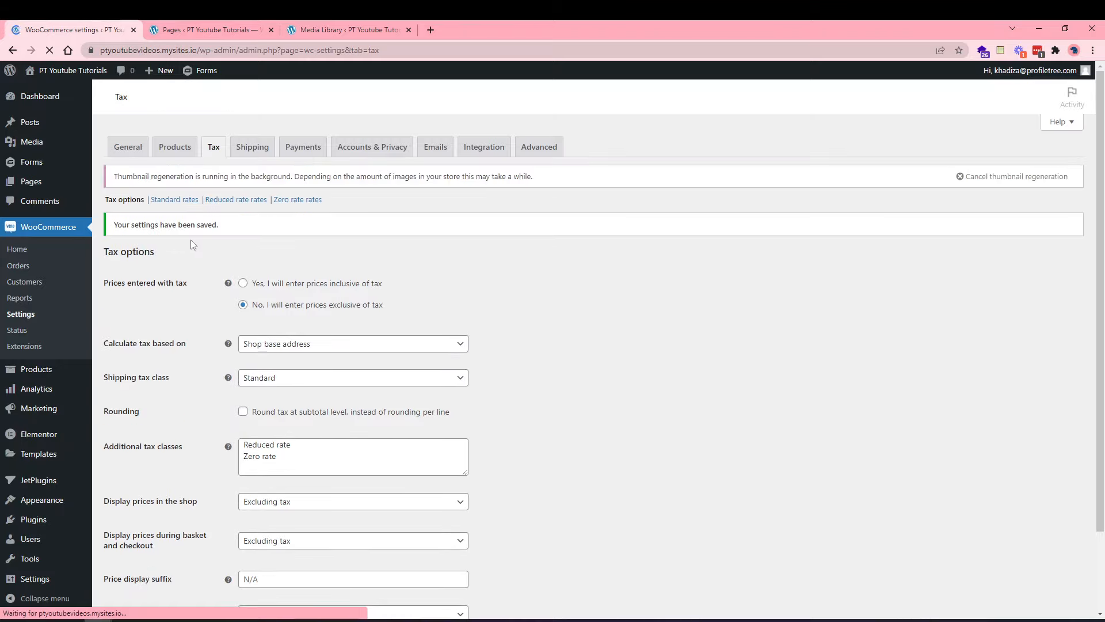
{"action": "scroll", "coordinate": [208, 411], "scroll_direction": "down", "scroll_amount": 2}
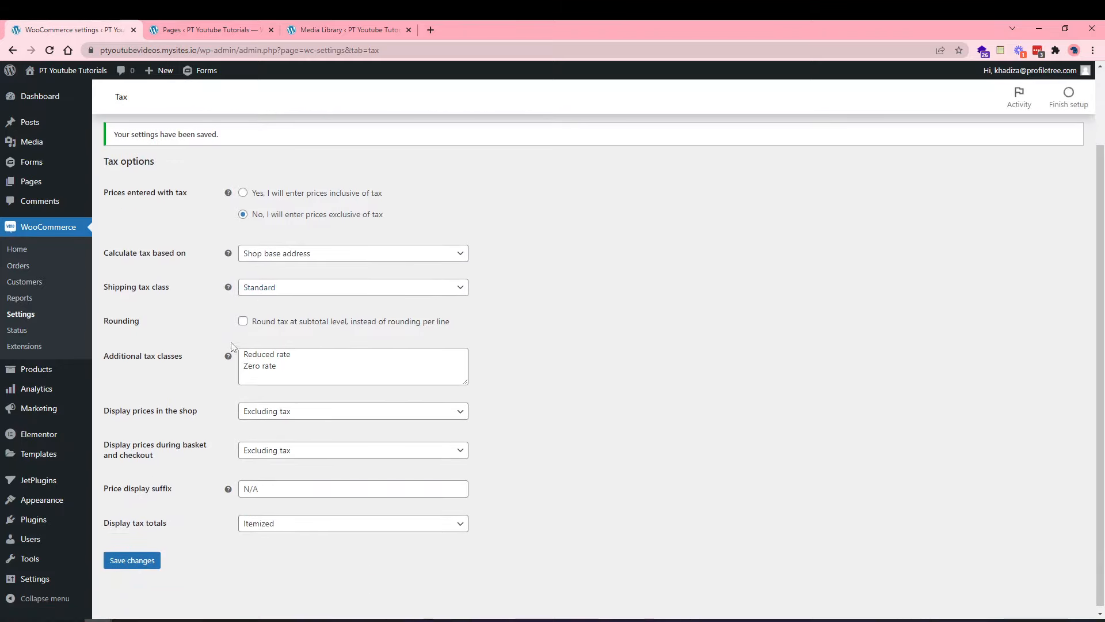
{"action": "scroll", "coordinate": [235, 346], "scroll_direction": "up", "scroll_amount": 2}
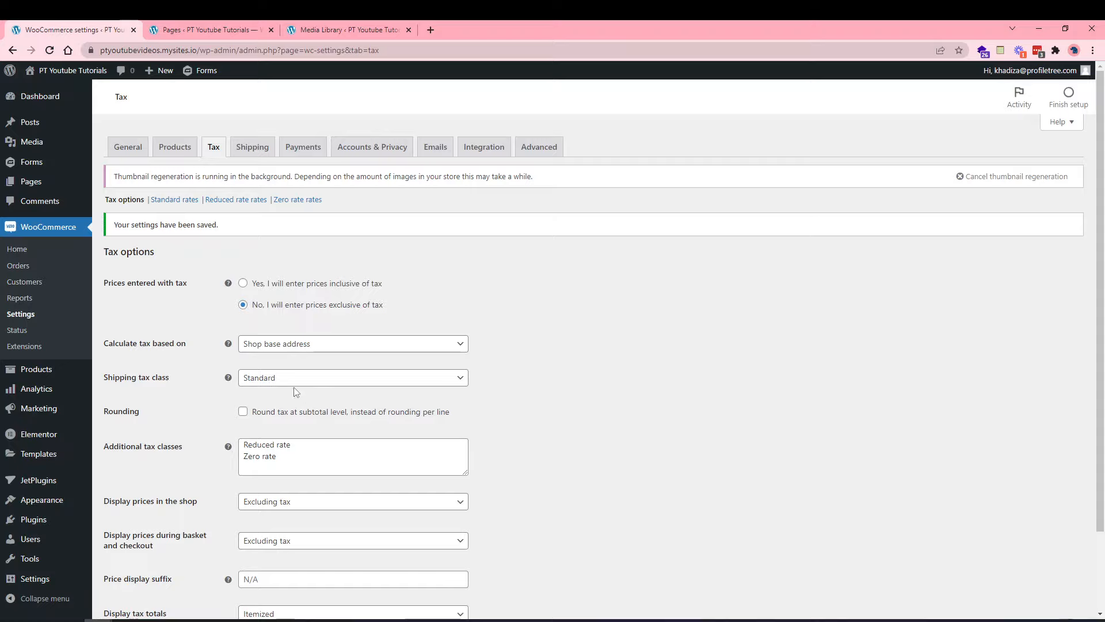
Insert a blank row in the Standard tax rates table and select its country code.
{"action": "left_click", "coordinate": [188, 200]}
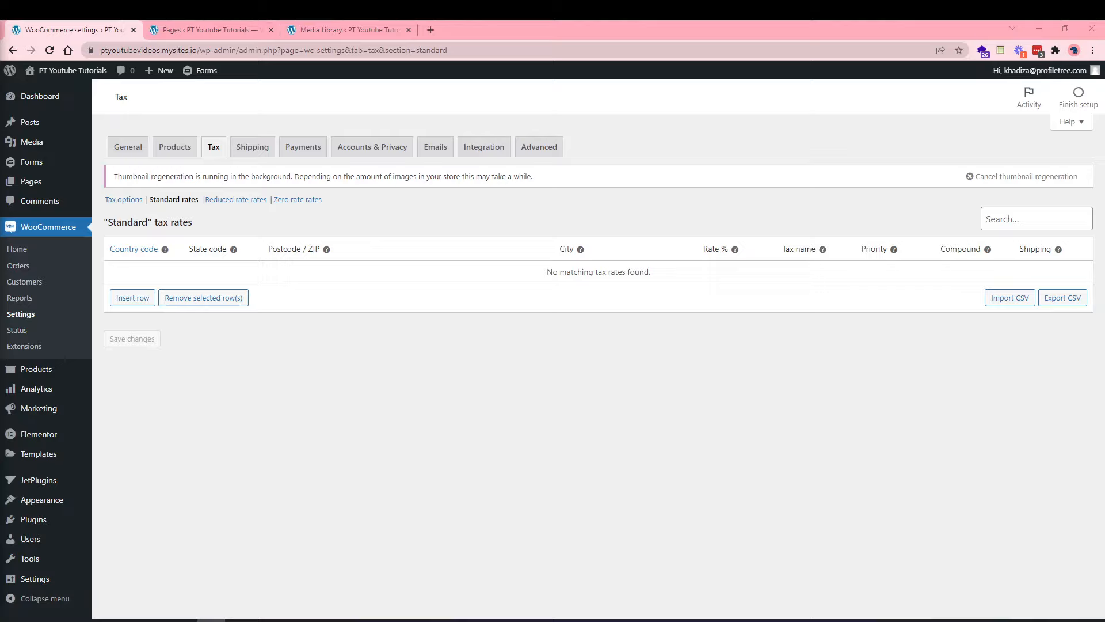
{"action": "left_click", "coordinate": [137, 300]}
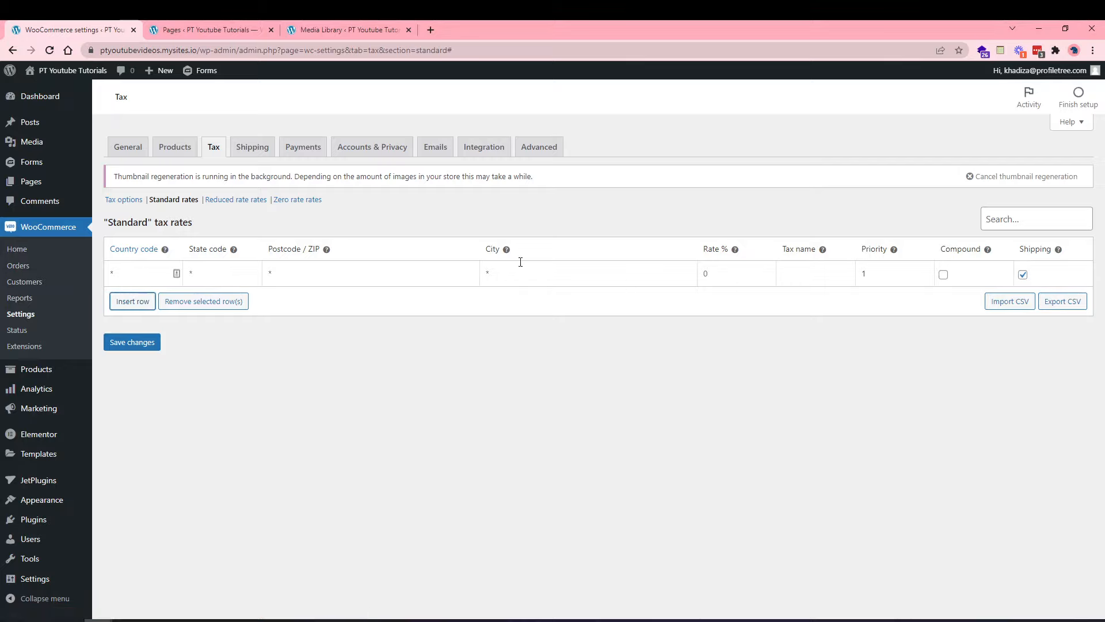
{"action": "left_click", "coordinate": [143, 270]}
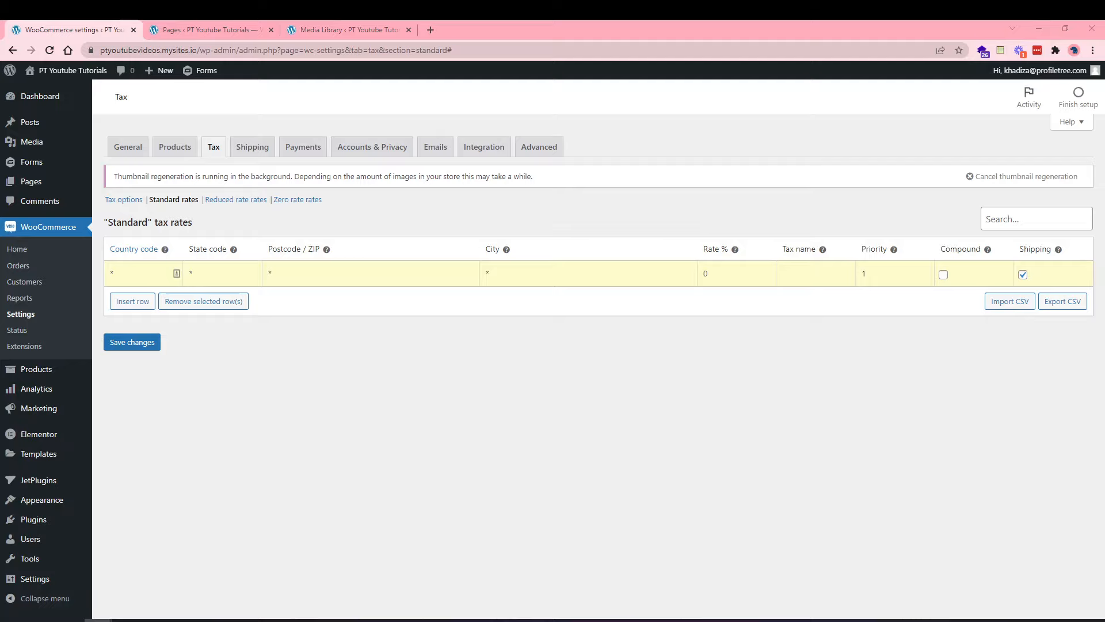
Load the Wikipedia ISO 3166-1 alpha-2 country codes page in the other browser tab.
{"action": "mouse_move", "coordinate": [165, 251]}
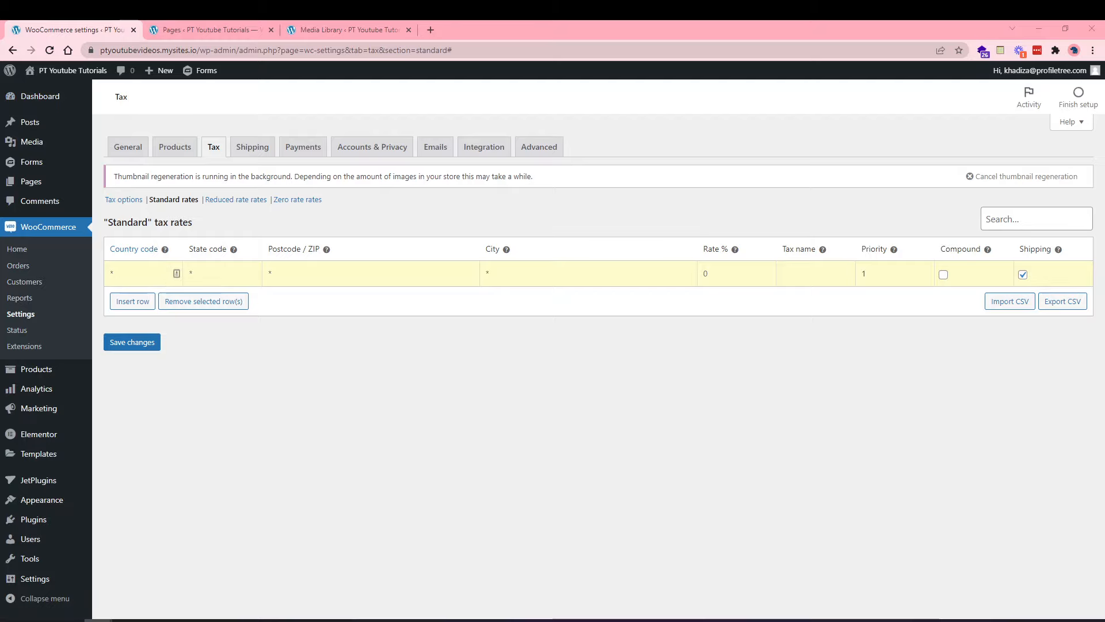
{"action": "left_click", "coordinate": [192, 29]}
{"action": "left_click", "coordinate": [171, 53]}
{"action": "type", "text": "https://en.wikipedia.org/wiki/ISO_3166-1_alpha-2#Officially_assigned_code_elements"}
{"action": "key", "text": "Return"}
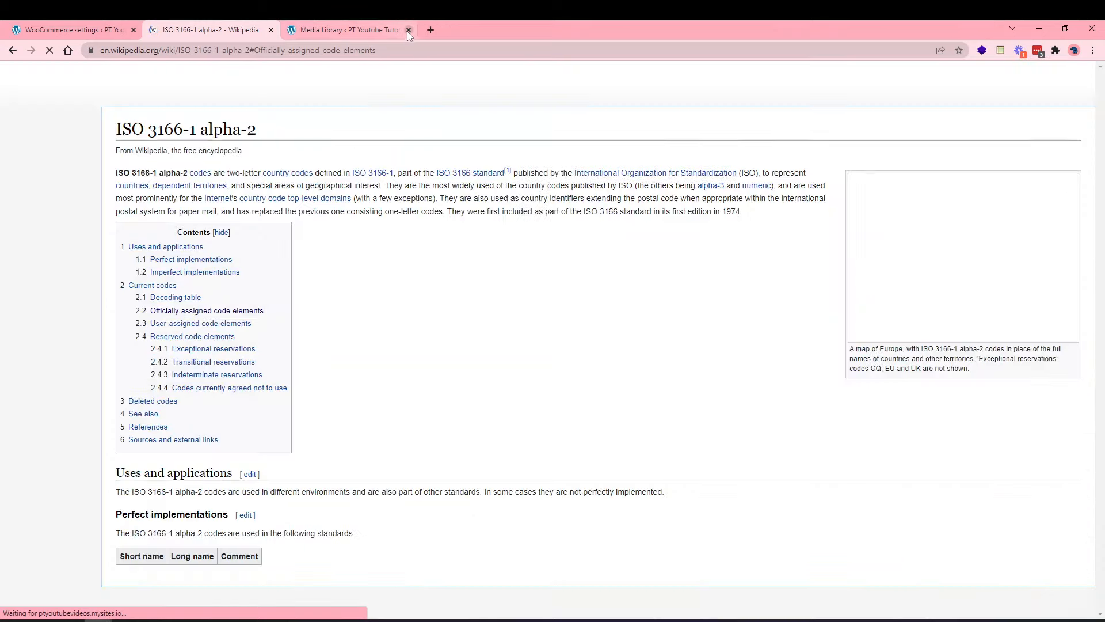
Close the Media Library tab, browse the assigned country code table, and return to the tax rates.
{"action": "left_click", "coordinate": [407, 29]}
{"action": "scroll", "coordinate": [314, 363], "scroll_direction": "down", "scroll_amount": 1}
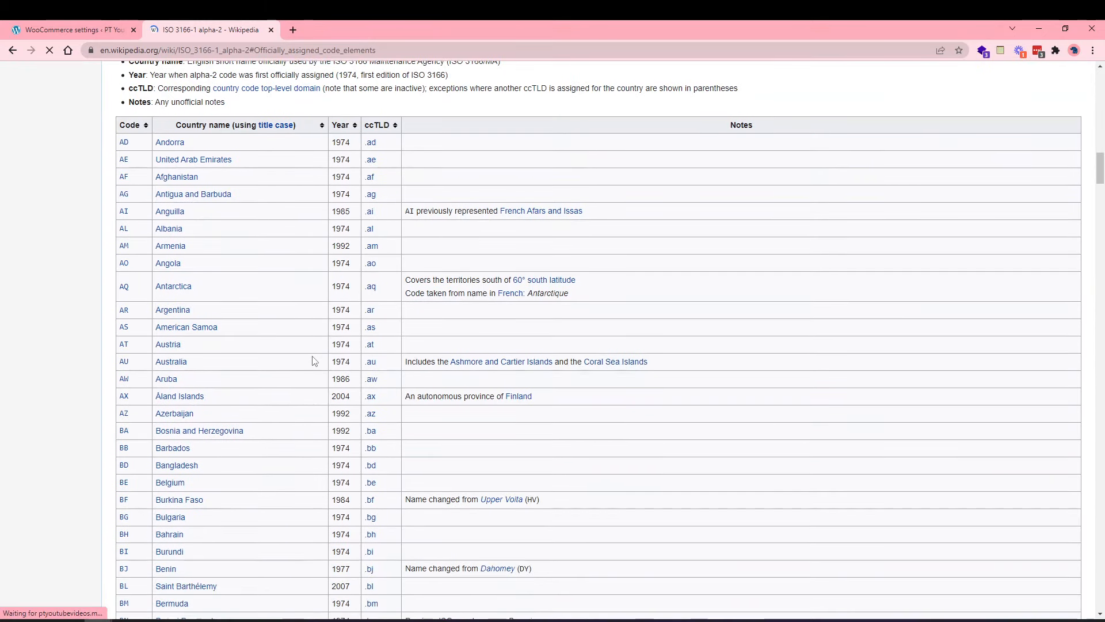
{"action": "scroll", "coordinate": [140, 413], "scroll_direction": "down", "scroll_amount": 2}
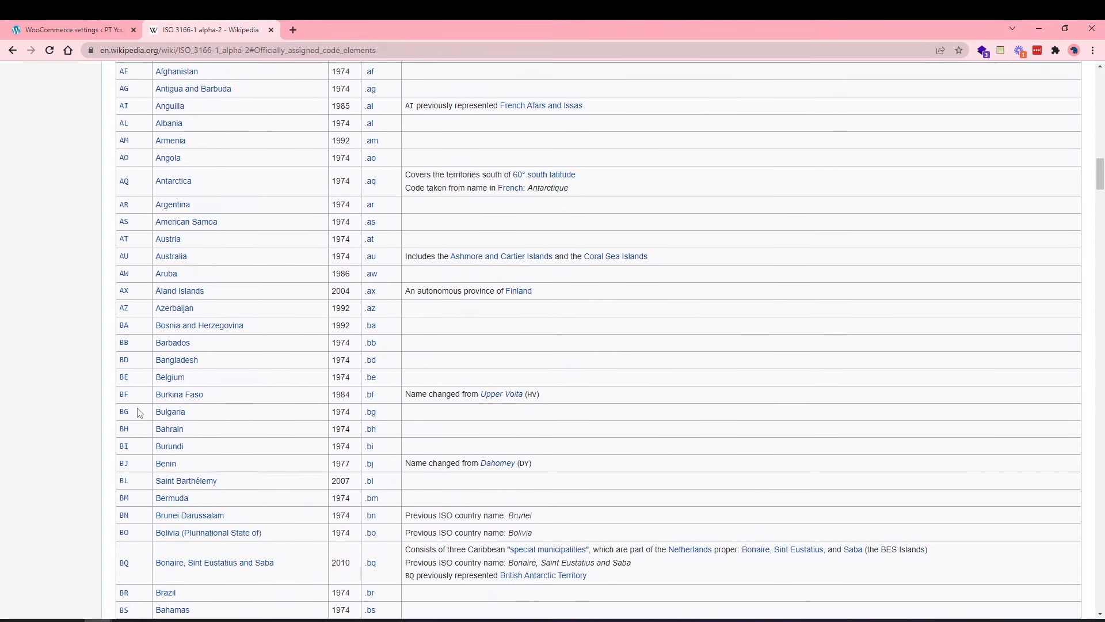
{"action": "left_click", "coordinate": [66, 26]}
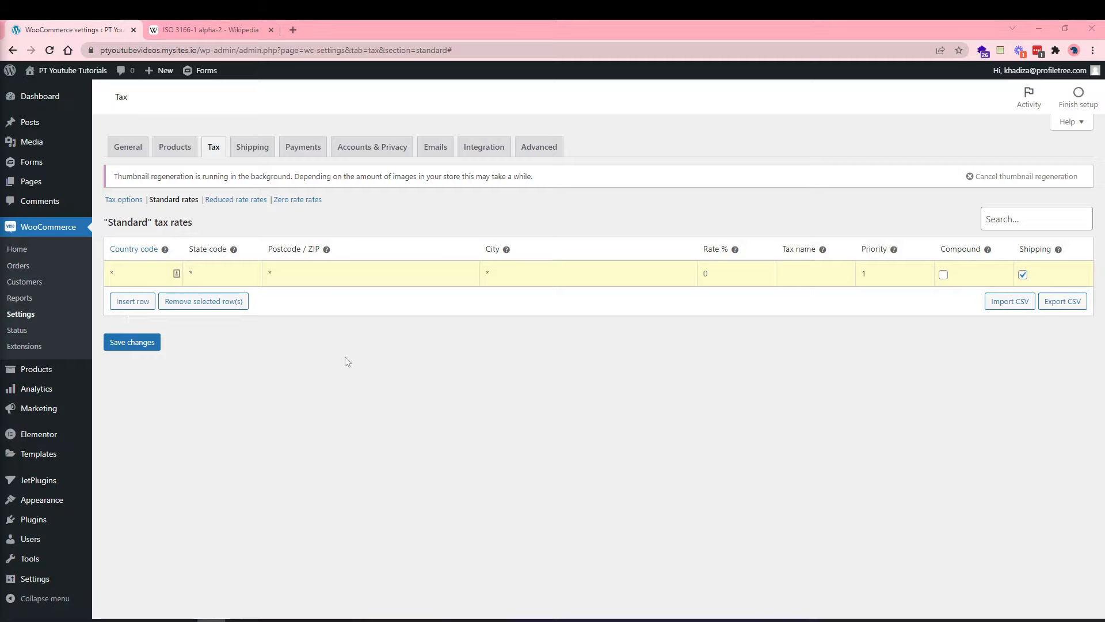
Enter a 20.00% rate in the new standard tax rate row.
{"action": "left_click", "coordinate": [149, 273]}
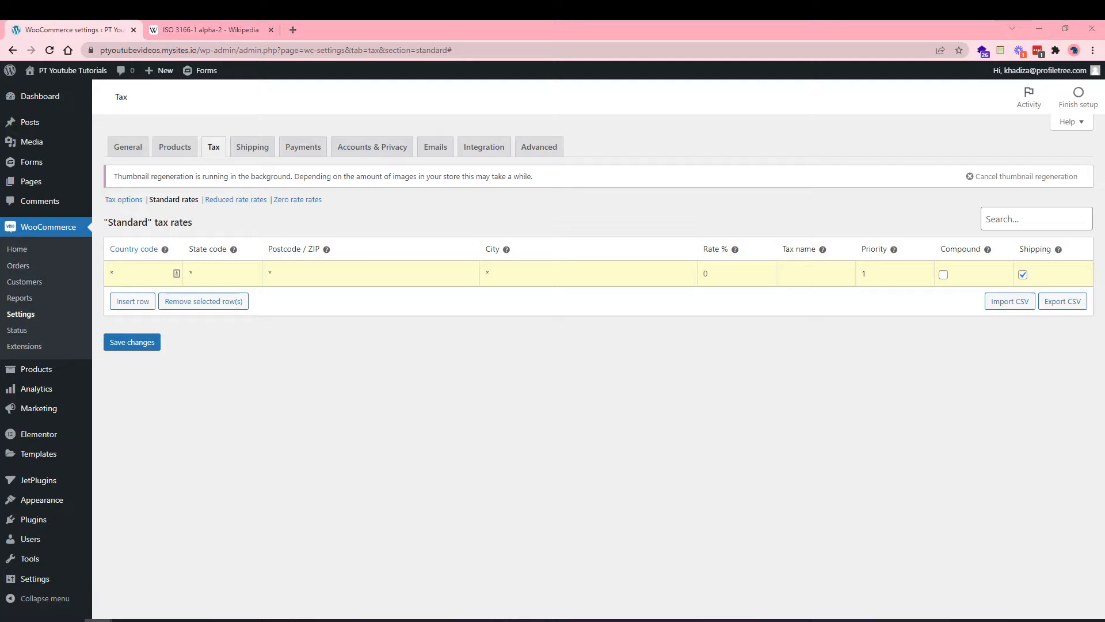
{"action": "left_click", "coordinate": [130, 276]}
{"action": "left_click", "coordinate": [221, 279]}
{"action": "left_click", "coordinate": [285, 278]}
{"action": "left_click", "coordinate": [557, 276]}
{"action": "left_click", "coordinate": [718, 267]}
{"action": "type", "text": "20.00"}
{"action": "key", "text": "Left"}
{"action": "key", "text": "Left"}
{"action": "key", "text": "Left"}
{"action": "key", "text": "Left"}
Name the rate VAT, stop it applying to shipping, and set its country to GB.
{"action": "left_click", "coordinate": [798, 279]}
{"action": "type", "text": "VAT"}
{"action": "mouse_move", "coordinate": [58, 559]}
{"action": "left_click", "coordinate": [1023, 275]}
{"action": "left_click", "coordinate": [149, 280]}
{"action": "type", "text": "GB"}
Add a second standard rate row: country US, state CA, 7%, named TAX.
{"action": "left_click", "coordinate": [133, 301]}
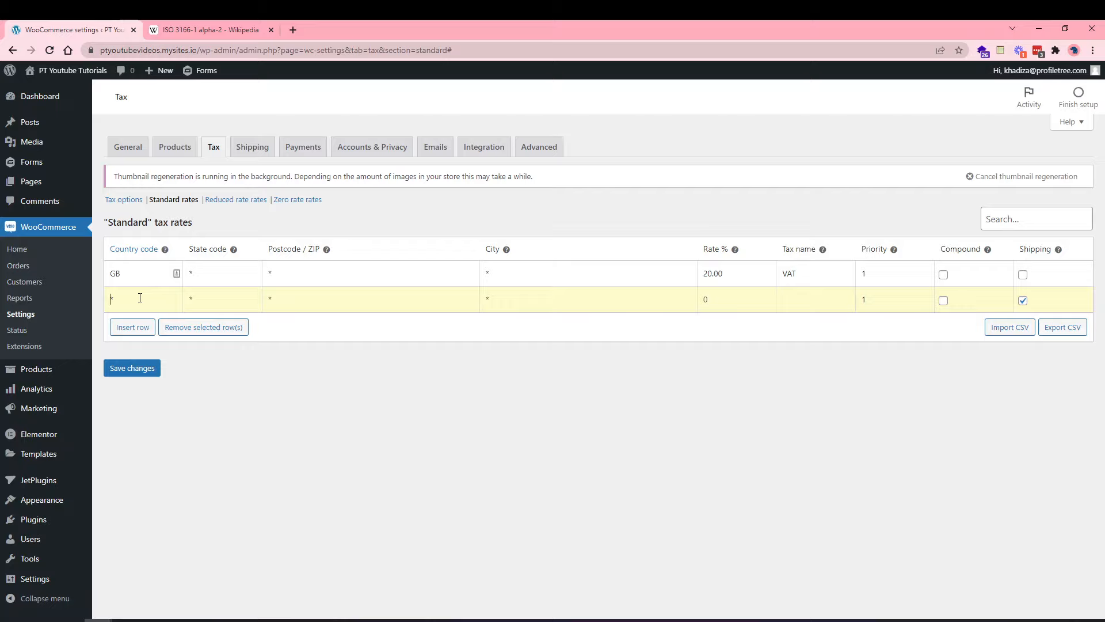
{"action": "type", "text": "US"}
{"action": "left_click", "coordinate": [214, 297]}
{"action": "type", "text": "CA"}
{"action": "type", "text": "7"}
{"action": "left_click", "coordinate": [813, 298]}
{"action": "type", "text": "TAX"}
Add a US-wide 6% standard tax rate named TAX.
{"action": "left_click", "coordinate": [139, 328]}
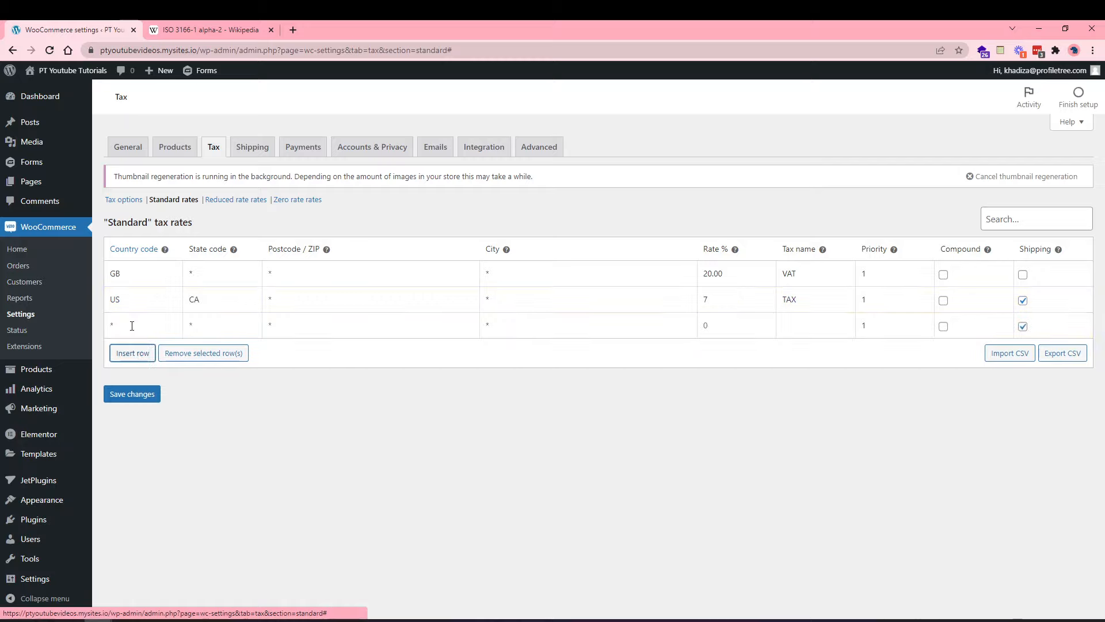
{"action": "type", "text": "US"}
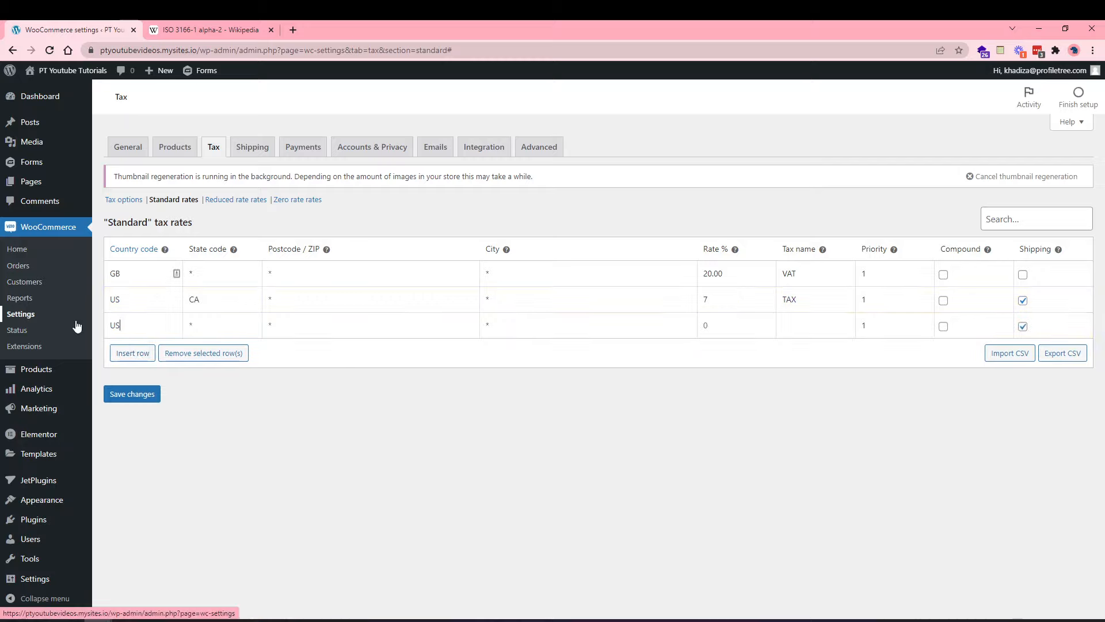
{"action": "left_click", "coordinate": [218, 327]}
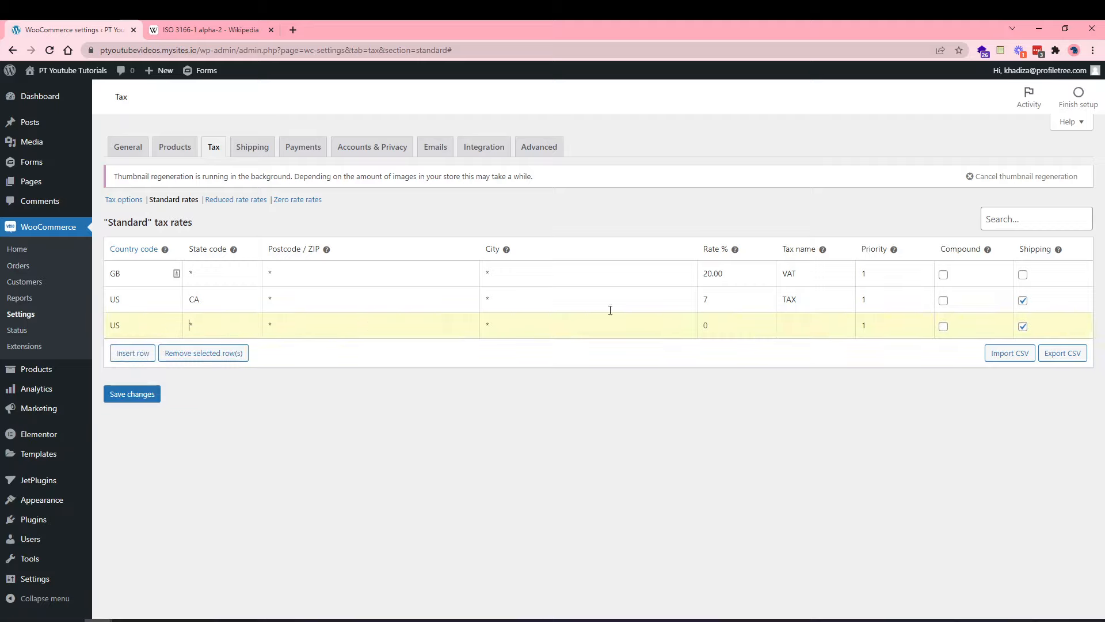
{"action": "left_click", "coordinate": [712, 320]}
{"action": "left_click", "coordinate": [802, 333]}
{"action": "type", "text": "TAX"}
Rename the California rate to CA TAX and save the standard rates.
{"action": "left_click", "coordinate": [782, 299]}
{"action": "type", "text": "CA"}
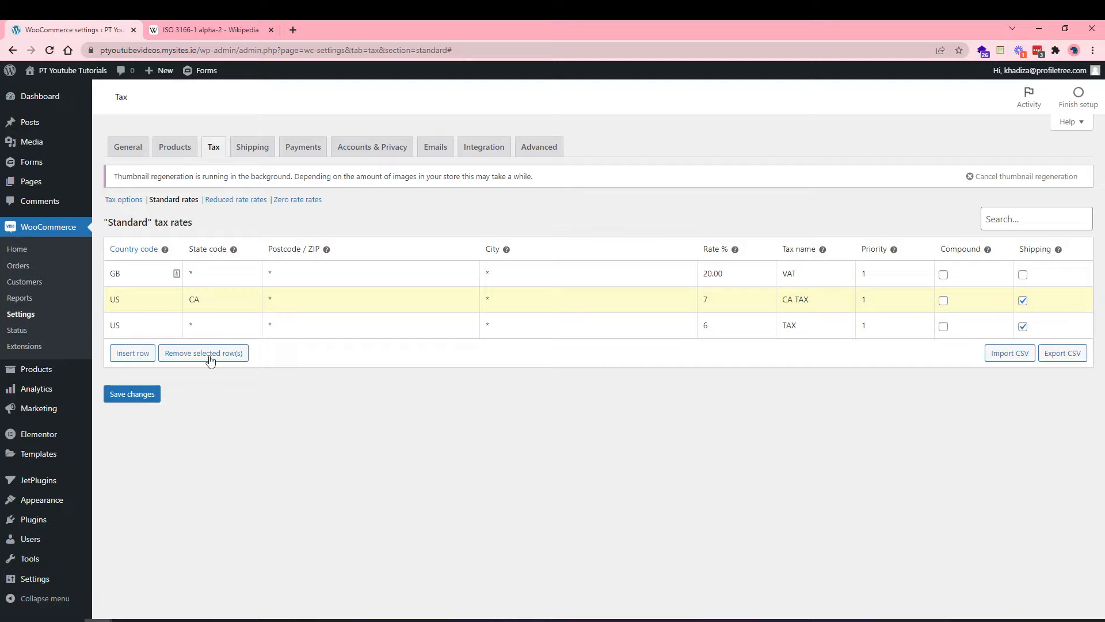
{"action": "left_click", "coordinate": [131, 395]}
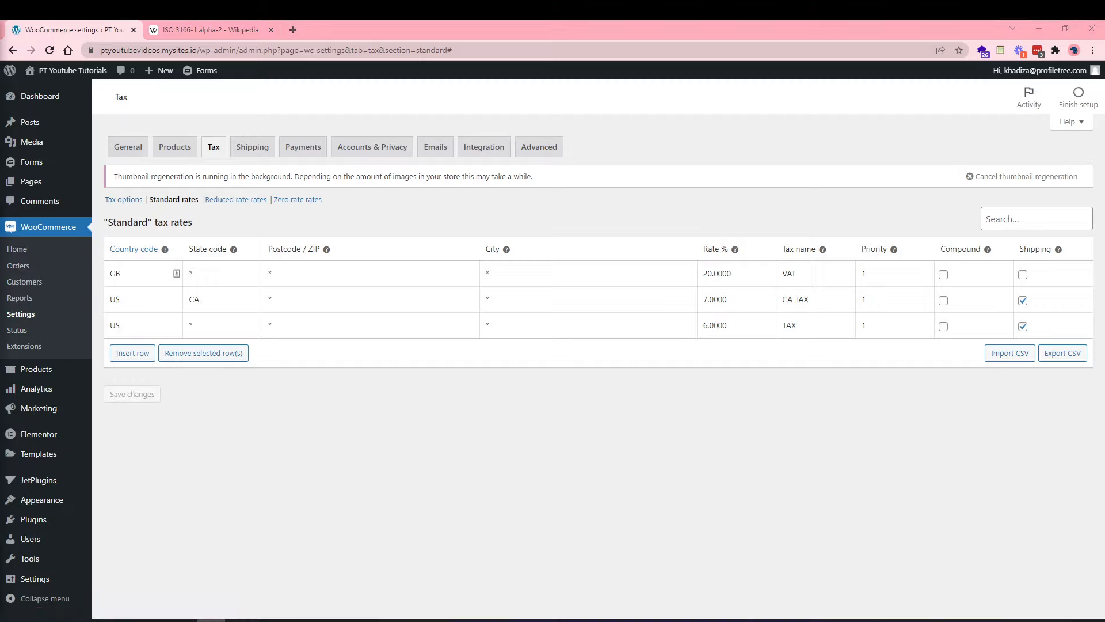
Open the Reduced rate tax table and insert a blank rate row.
{"action": "left_click", "coordinate": [235, 200]}
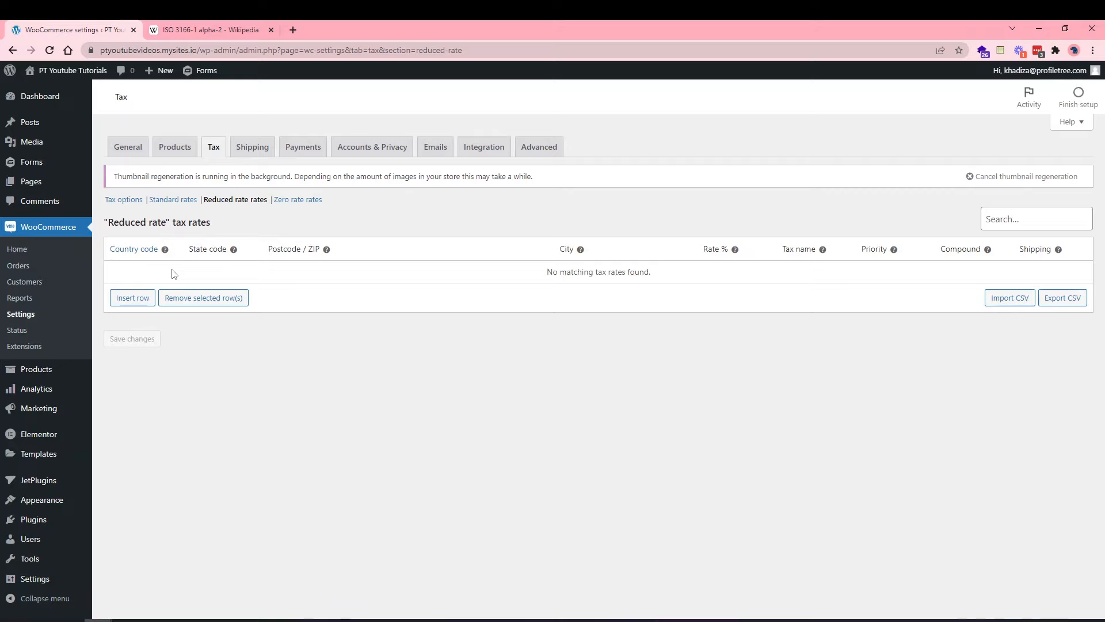
{"action": "left_click", "coordinate": [142, 299]}
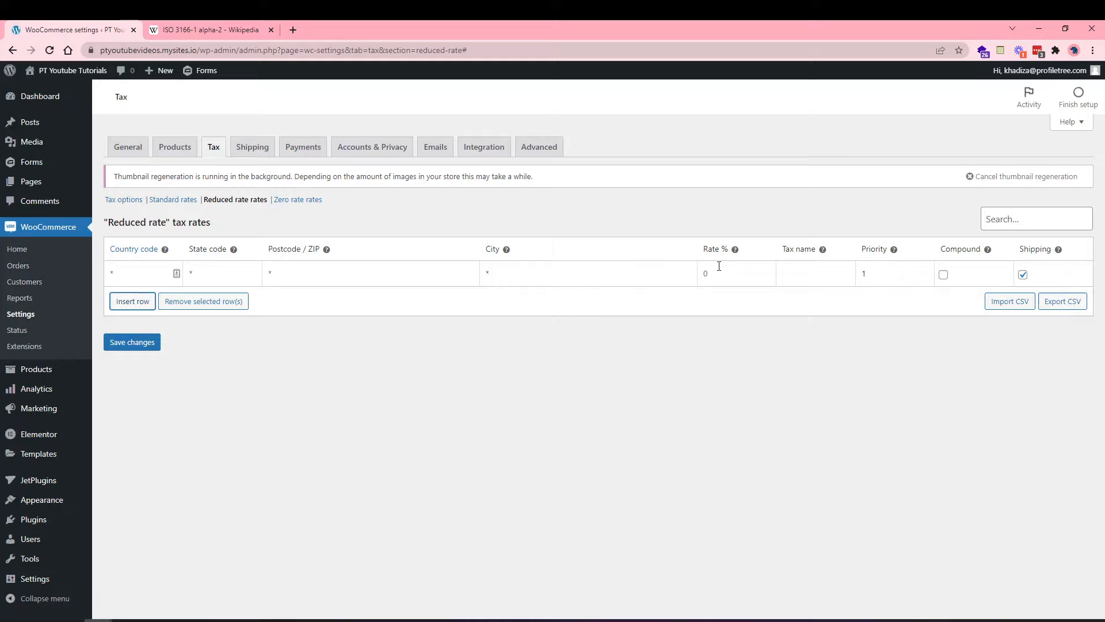
Discard the unsaved reduced-rate row and go to the Shipping settings.
{"action": "left_click", "coordinate": [171, 199]}
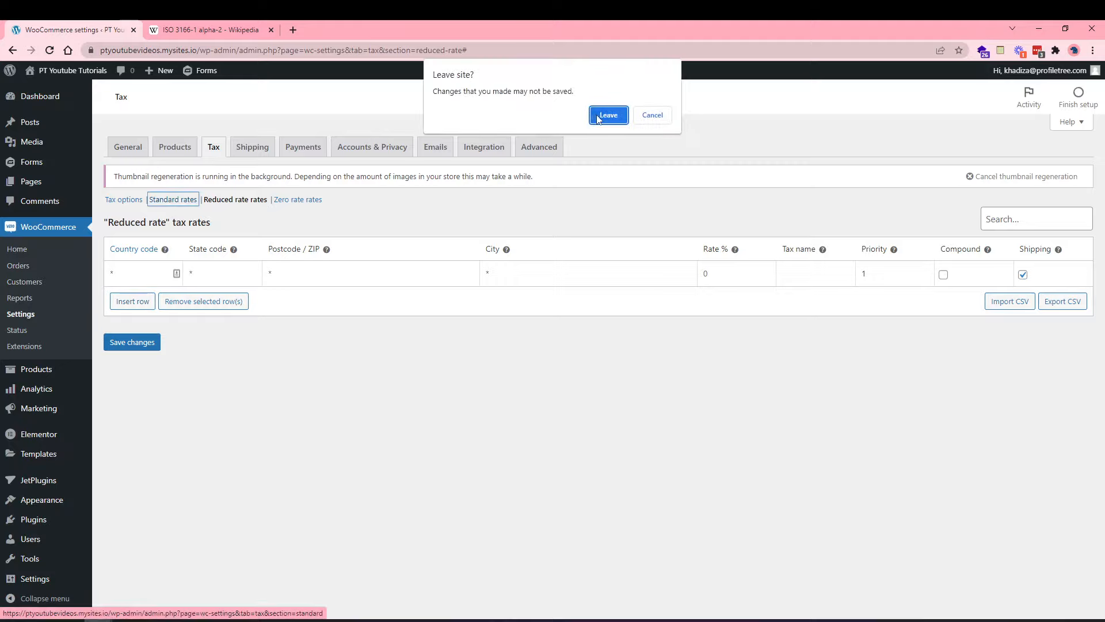
{"action": "left_click", "coordinate": [609, 115]}
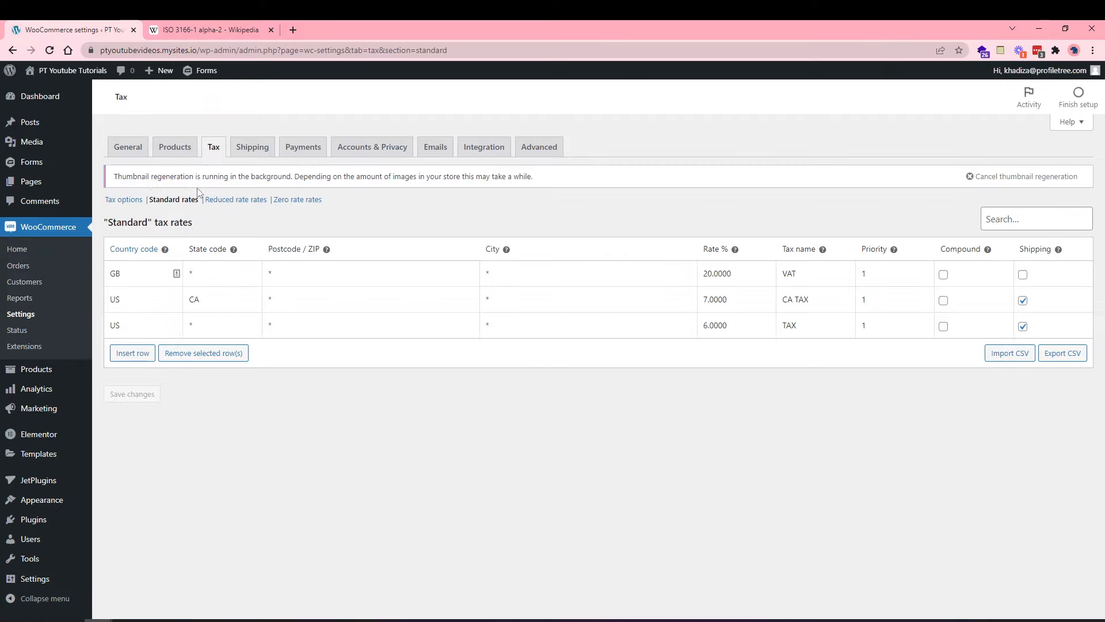
{"action": "left_click", "coordinate": [123, 199]}
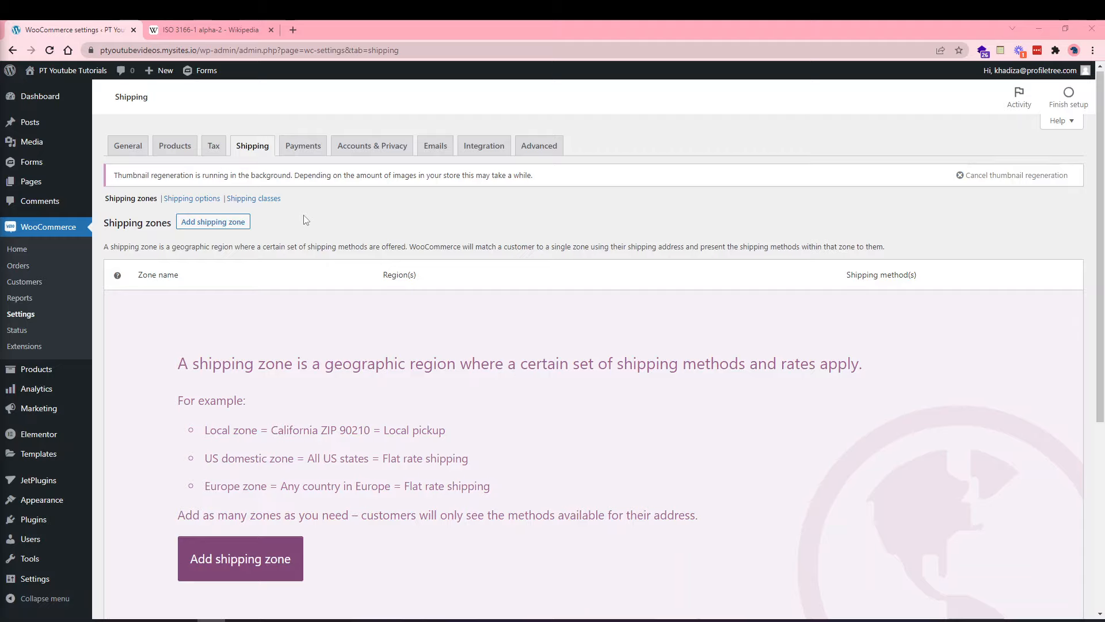
Review the Shipping zones page help text and start adding a new shipping zone.
{"action": "left_click", "coordinate": [261, 151]}
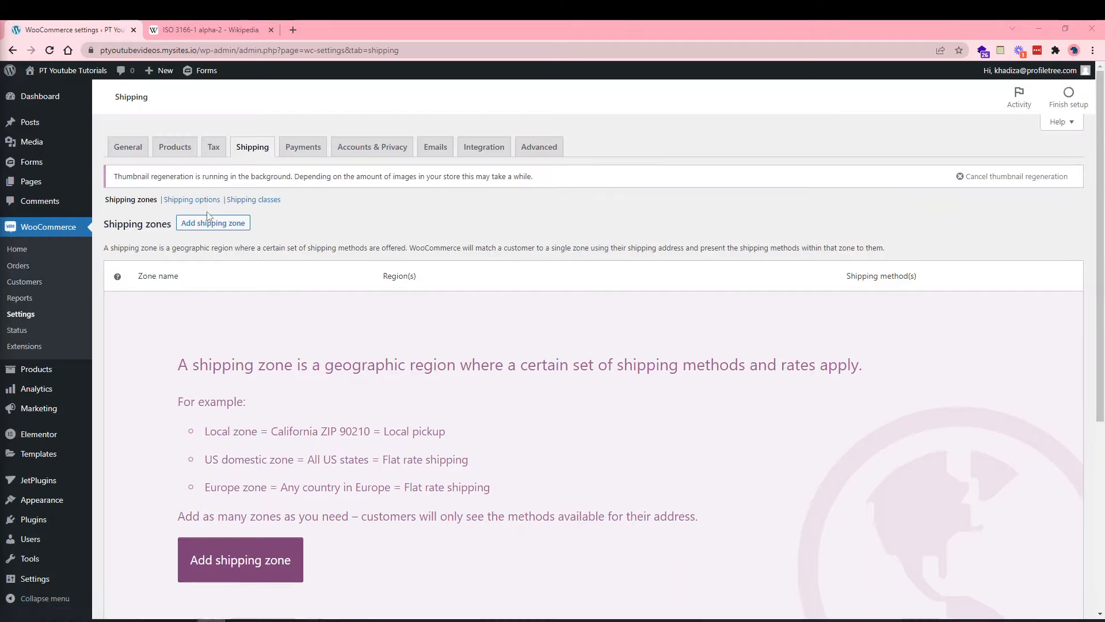
{"action": "scroll", "coordinate": [316, 397], "scroll_direction": "down", "scroll_amount": 1}
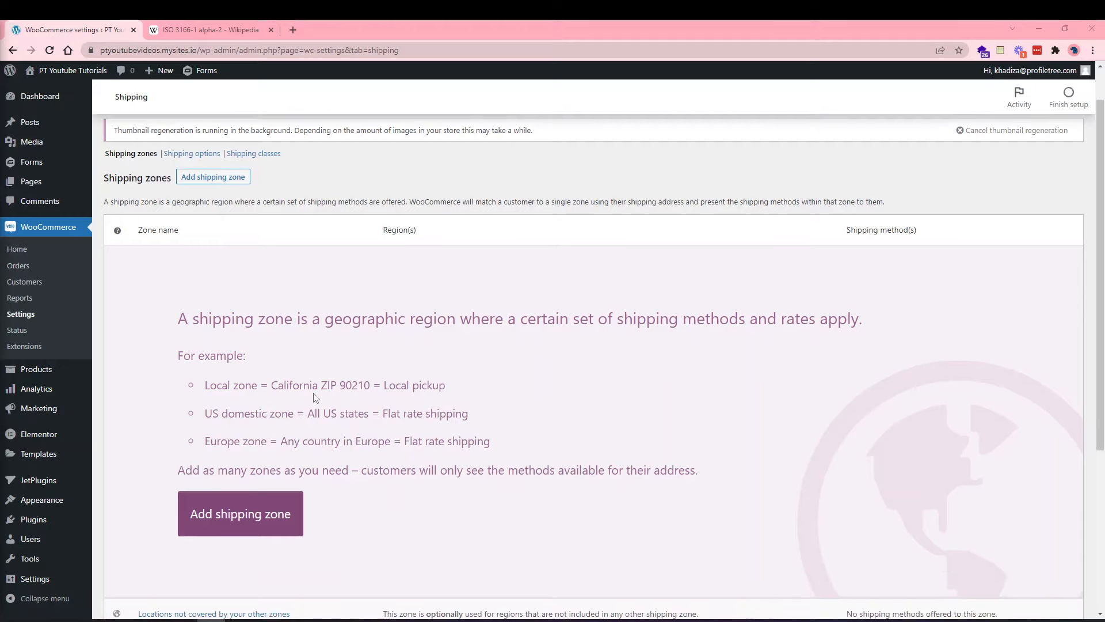
{"action": "scroll", "coordinate": [316, 397], "scroll_direction": "up", "scroll_amount": 1}
{"action": "scroll", "coordinate": [214, 336], "scroll_direction": "down", "scroll_amount": 1}
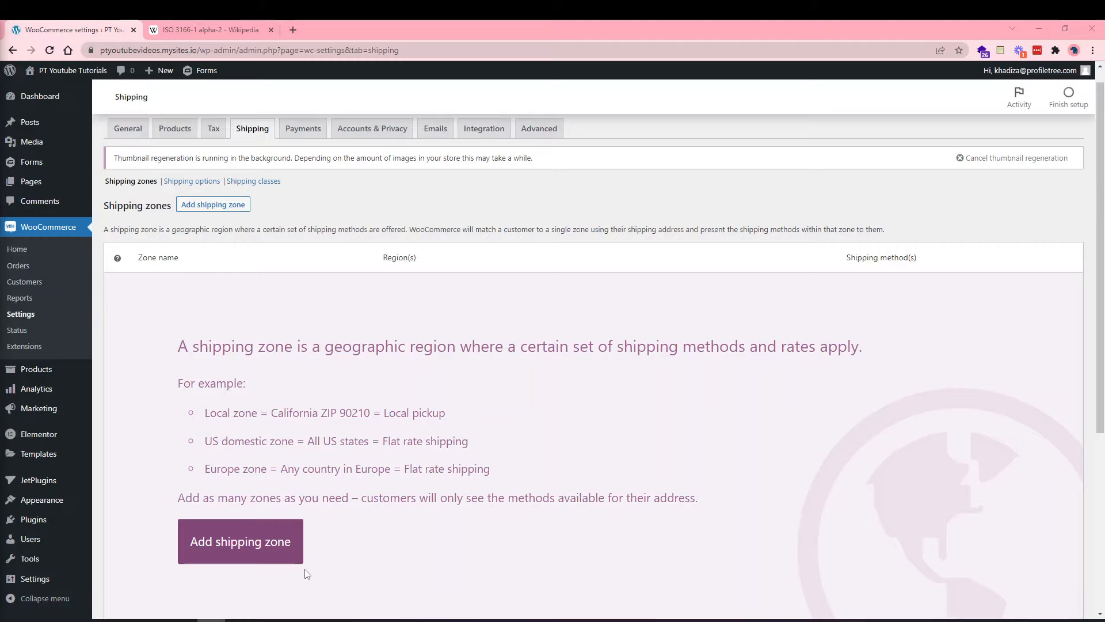
{"action": "left_click", "coordinate": [287, 540]}
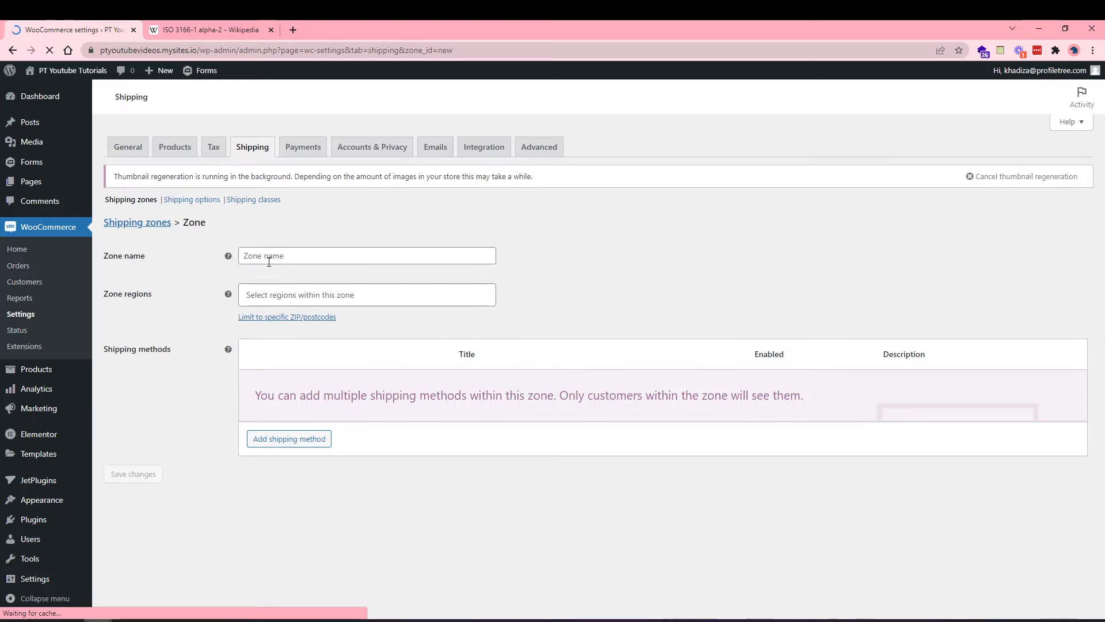
Name the new zone UK and add United Kingdom (UK) as its region.
{"action": "left_click", "coordinate": [268, 261]}
{"action": "type", "text": "UK"}
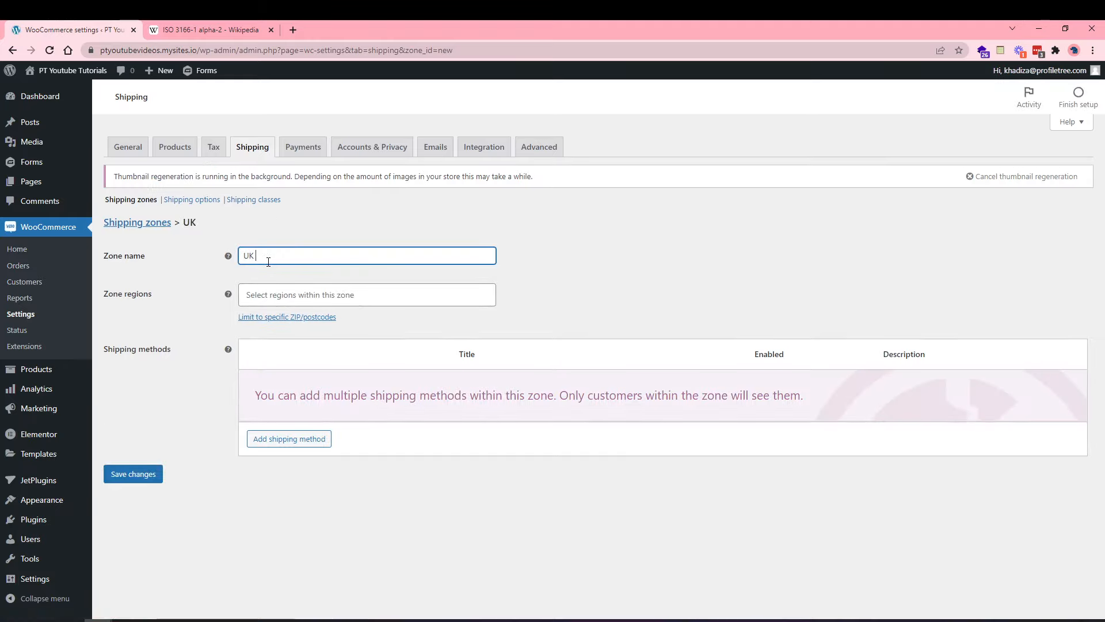
{"action": "left_click", "coordinate": [280, 296]}
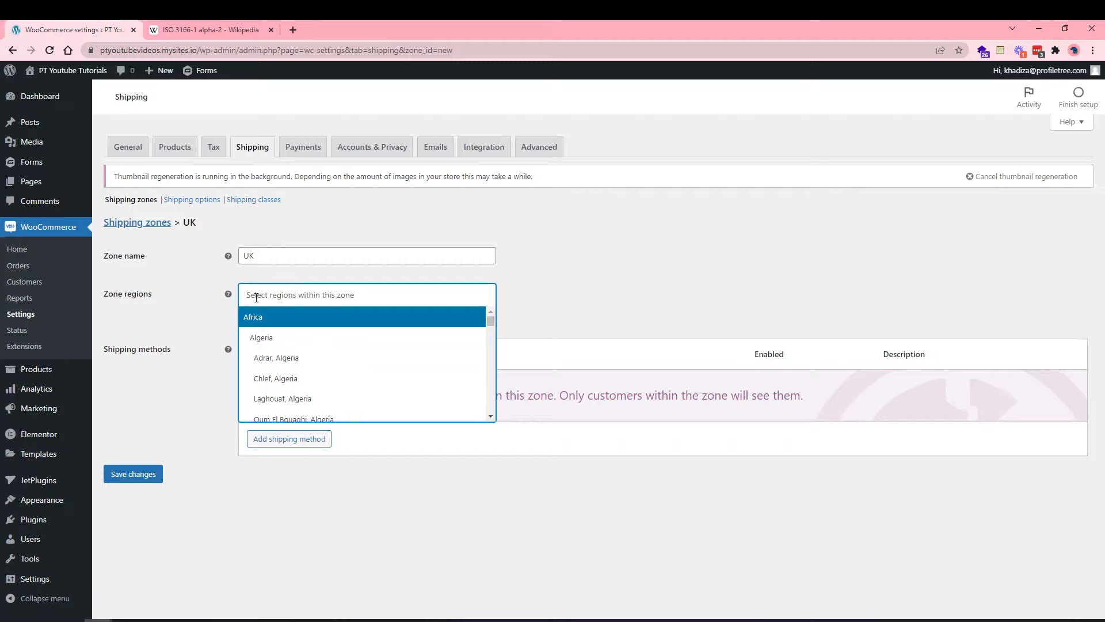
{"action": "left_click", "coordinate": [277, 294]}
{"action": "type", "text": "uni"}
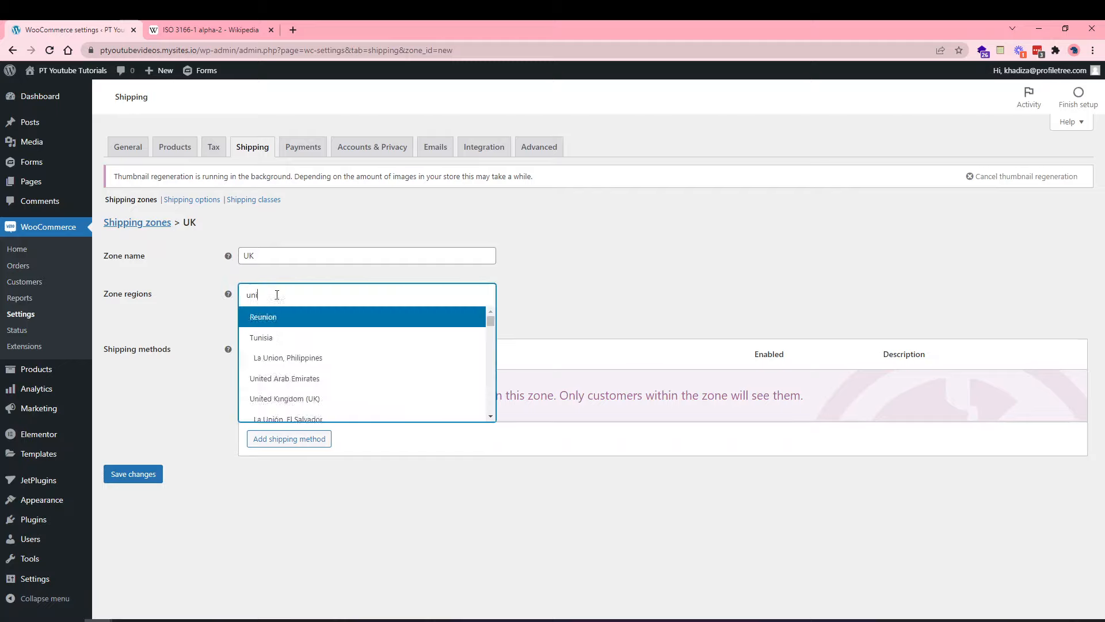
{"action": "type", "text": "t"}
{"action": "left_click", "coordinate": [285, 338]}
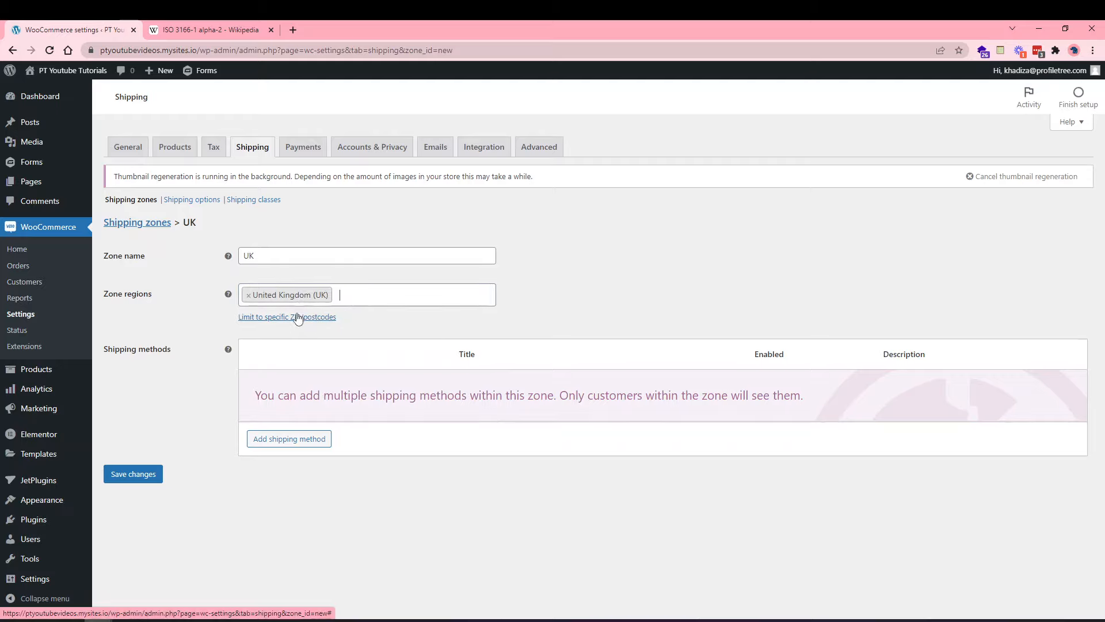
Try limiting the zone to postcode BT9*, then delete that postcode again.
{"action": "left_click", "coordinate": [297, 317]}
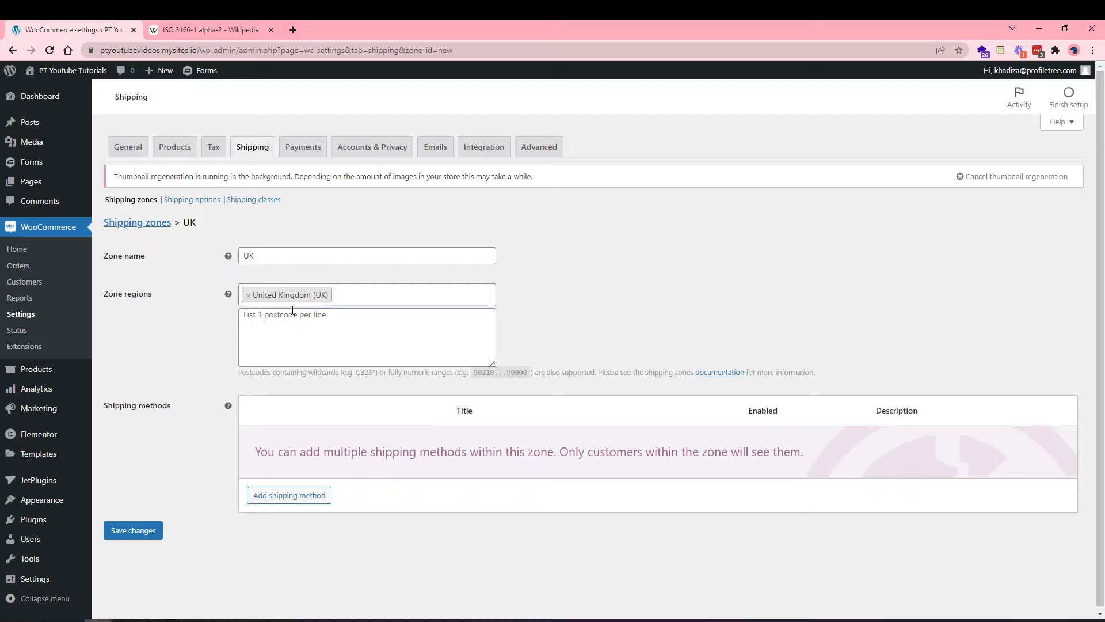
{"action": "left_click", "coordinate": [294, 326]}
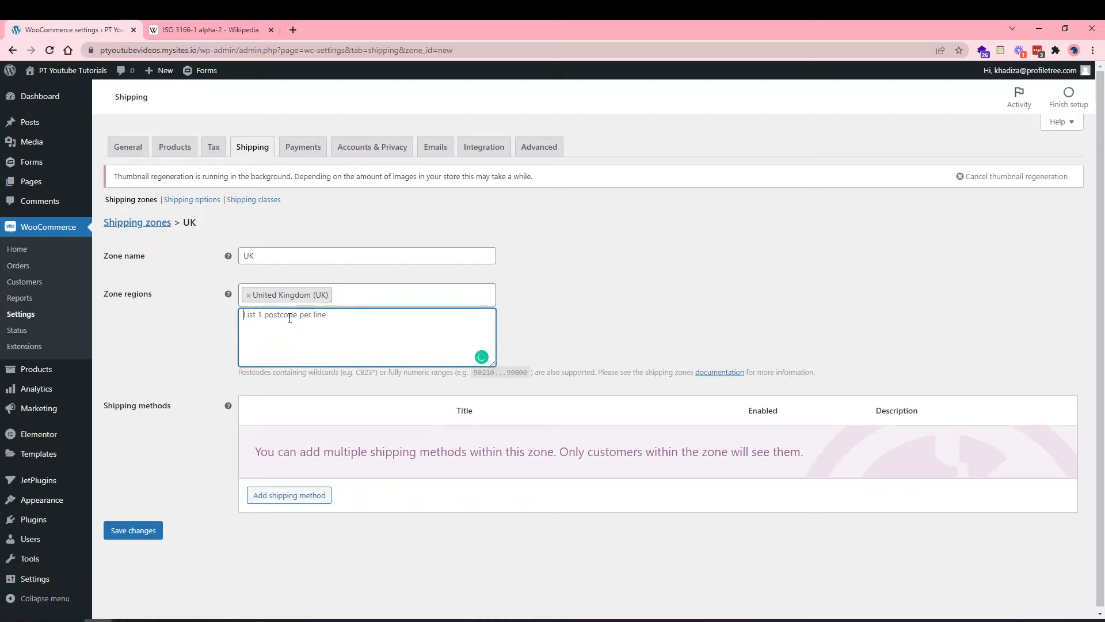
{"action": "type", "text": "bt"}
{"action": "key", "text": "BackSpace"}
{"action": "key", "text": "BackSpace"}
{"action": "type", "text": "BT"}
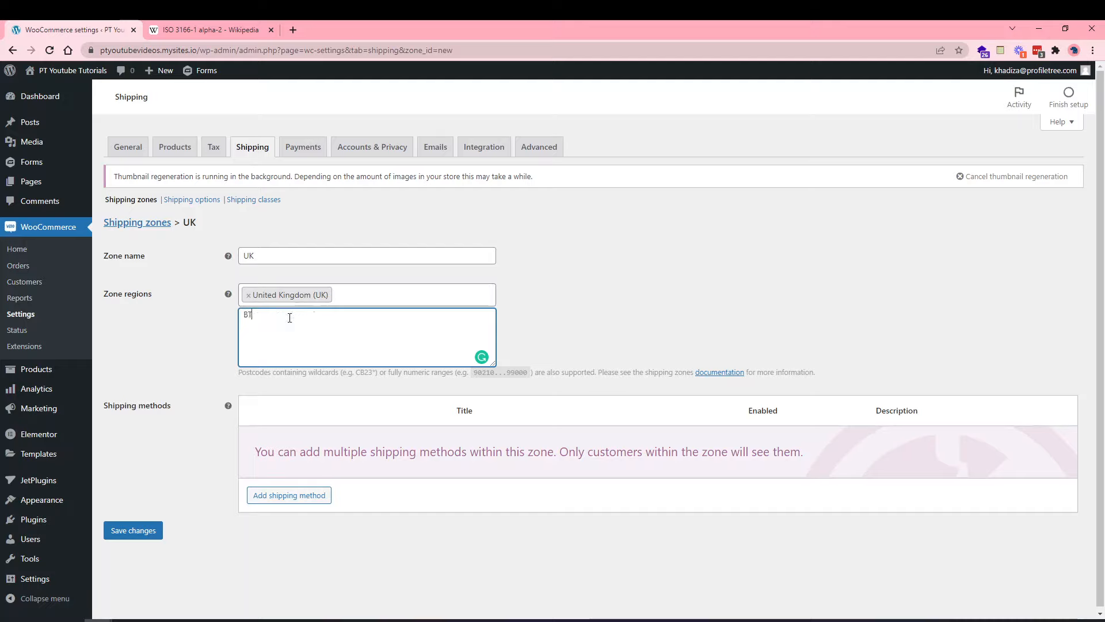
{"action": "type", "text": "9*"}
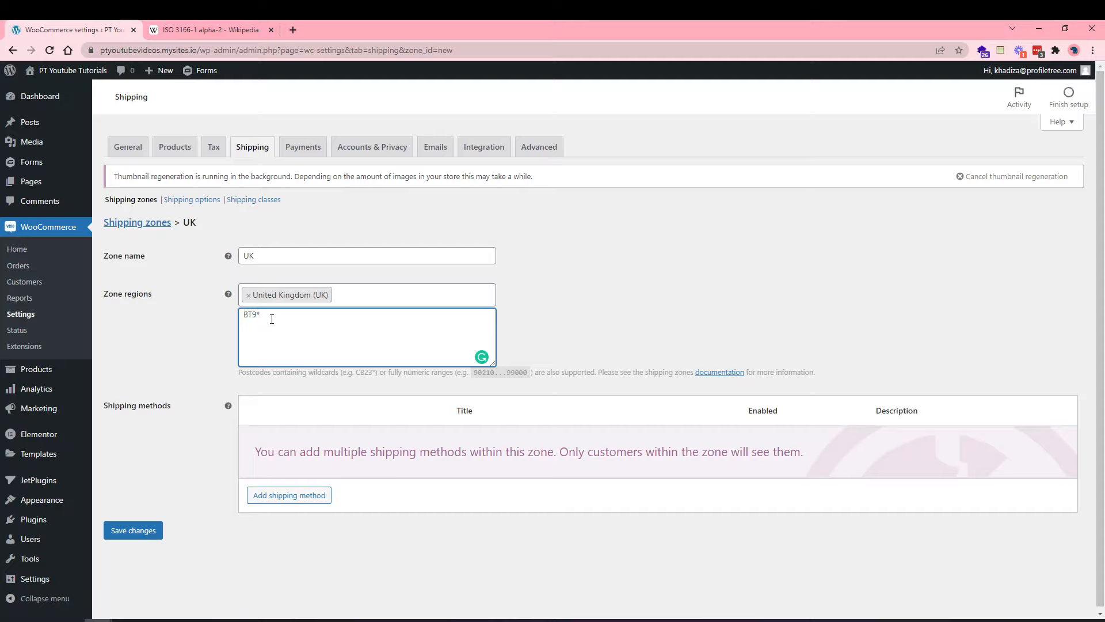
{"action": "left_click_drag", "start_coordinate": [272, 319], "coordinate": [205, 320]}
{"action": "key", "text": "BackSpace"}
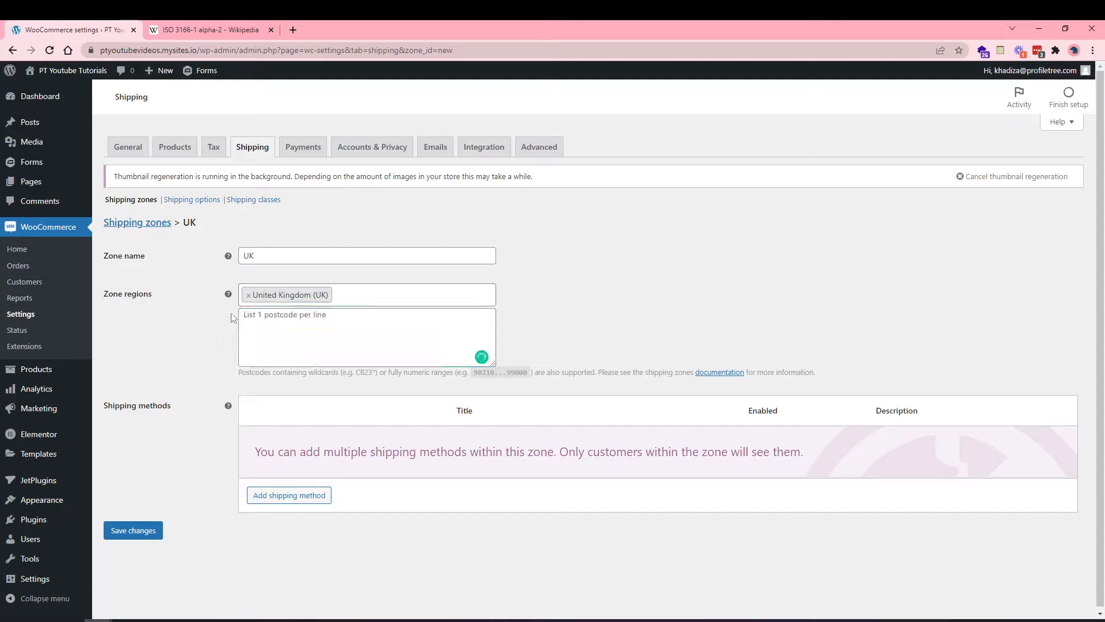
Add Chernihiv Oblast and Vatican as extra regions, then remove both, leaving only United Kingdom.
{"action": "left_click", "coordinate": [354, 295]}
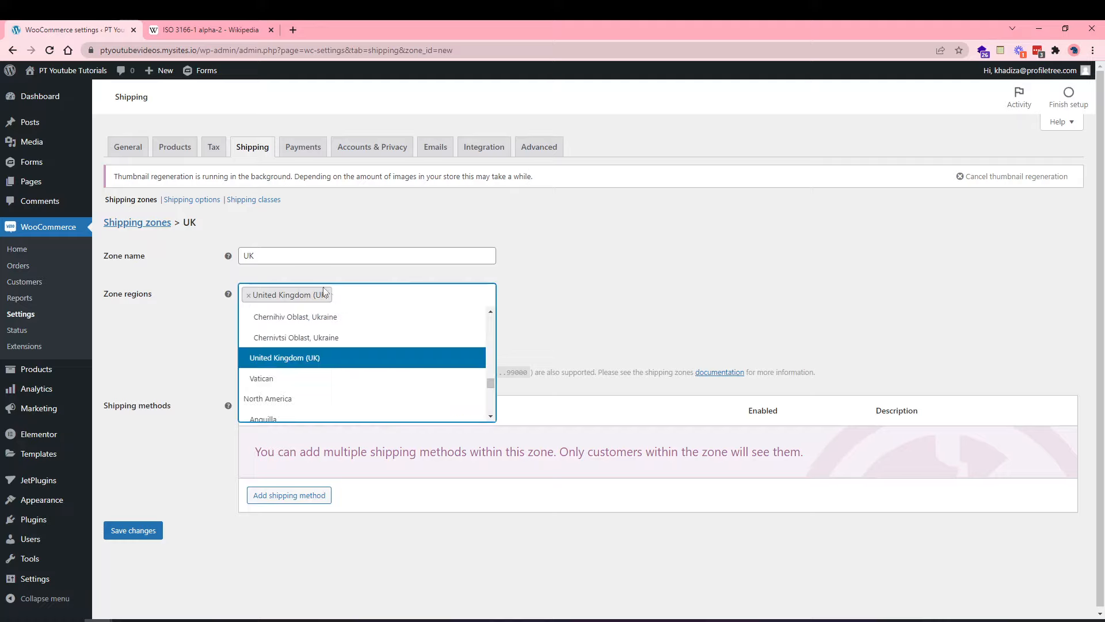
{"action": "left_click", "coordinate": [137, 348]}
{"action": "left_click", "coordinate": [360, 291]}
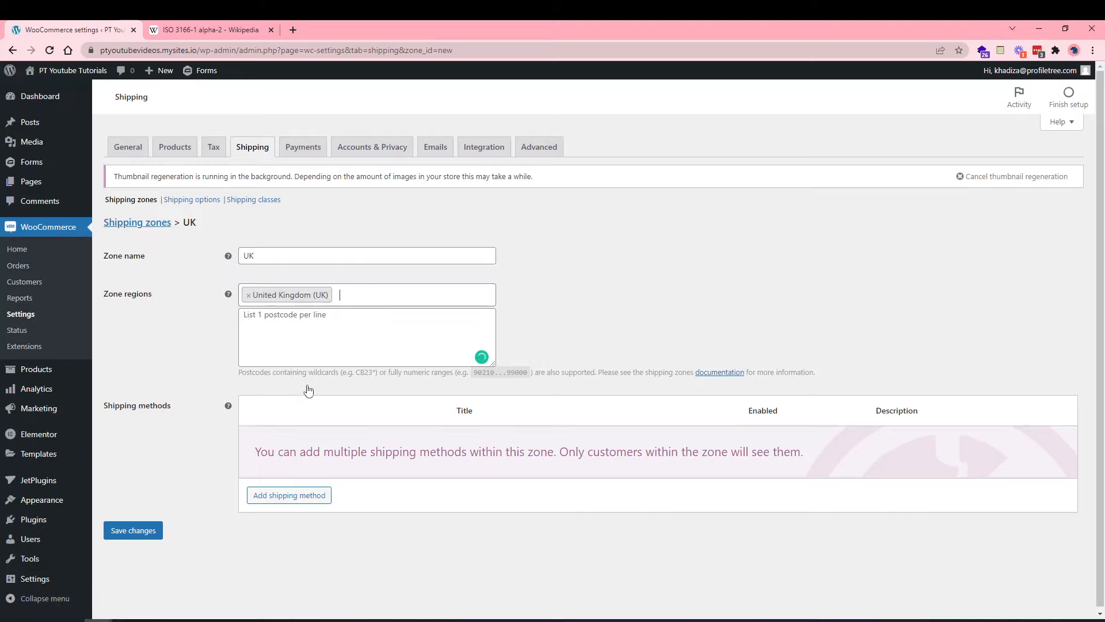
{"action": "left_click", "coordinate": [299, 336]}
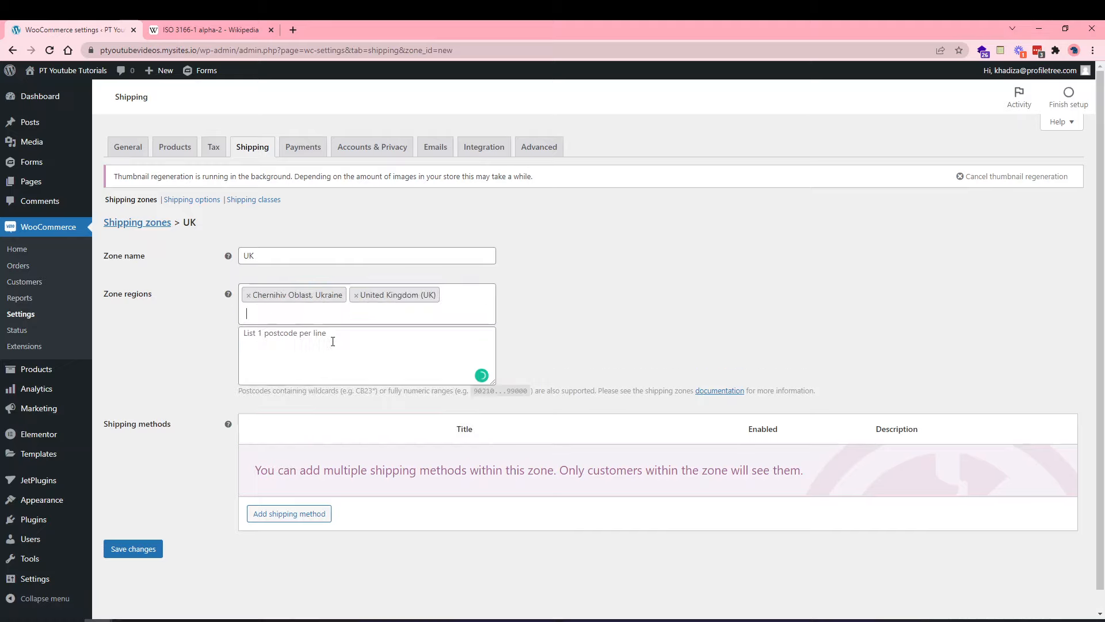
{"action": "left_click", "coordinate": [440, 315]}
{"action": "scroll", "coordinate": [346, 438], "scroll_direction": "up", "scroll_amount": 2}
{"action": "left_click", "coordinate": [345, 419]}
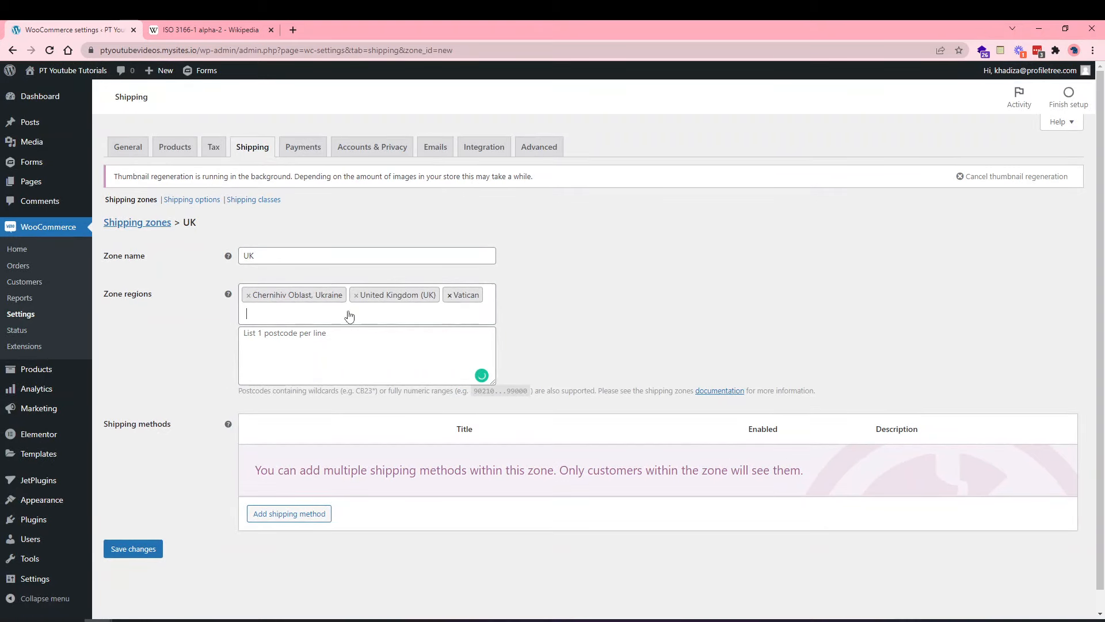
{"action": "left_click", "coordinate": [450, 294]}
{"action": "left_click", "coordinate": [249, 295]}
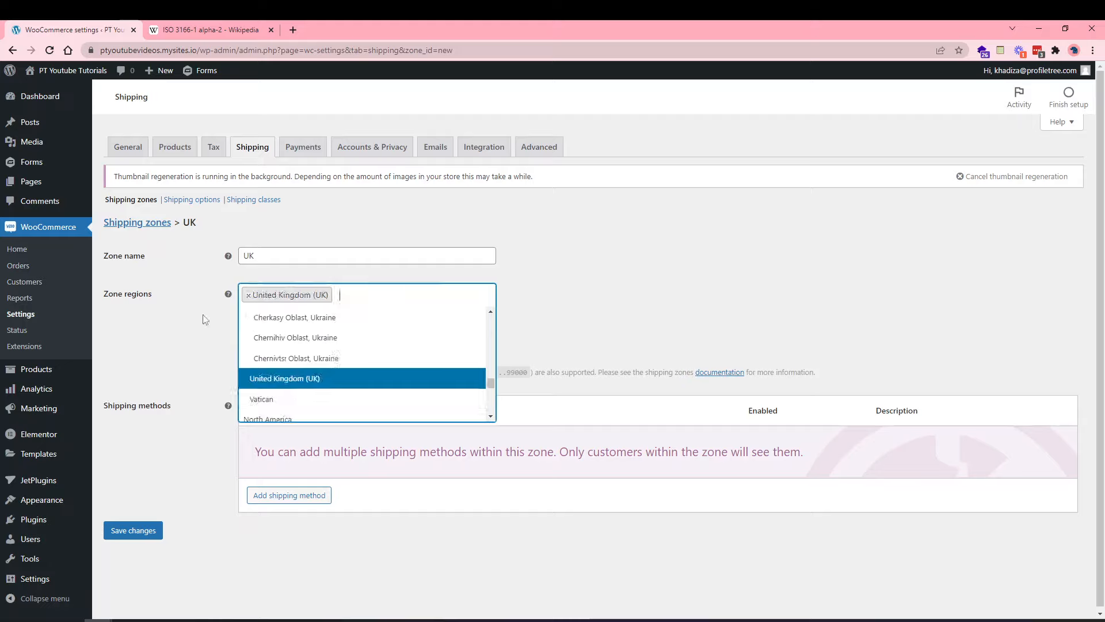
{"action": "left_click", "coordinate": [198, 353]}
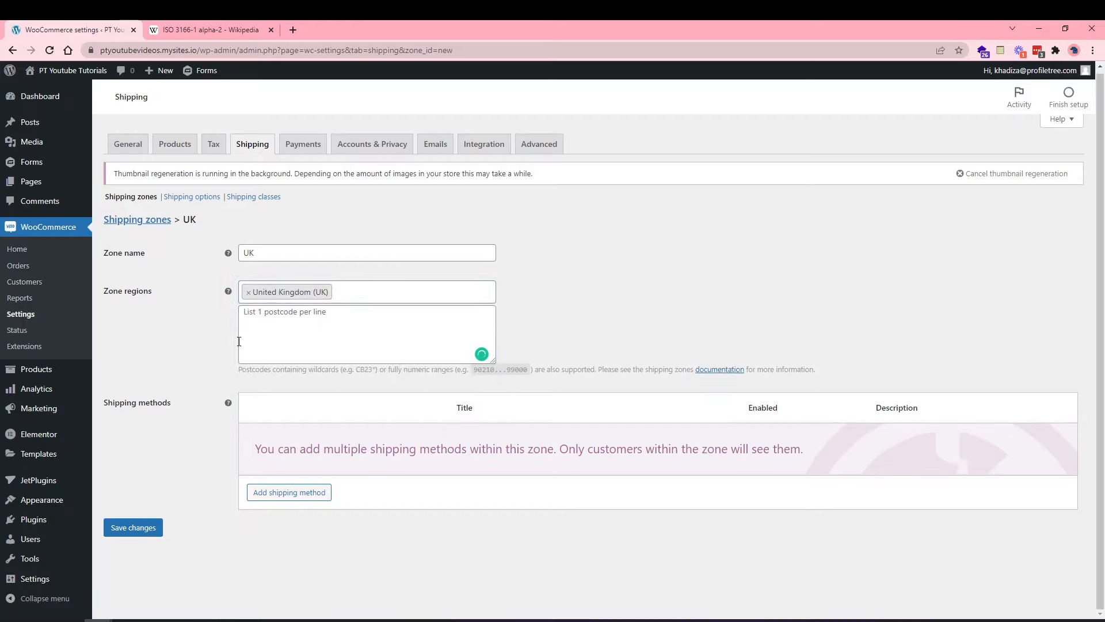
{"action": "left_click", "coordinate": [270, 491]}
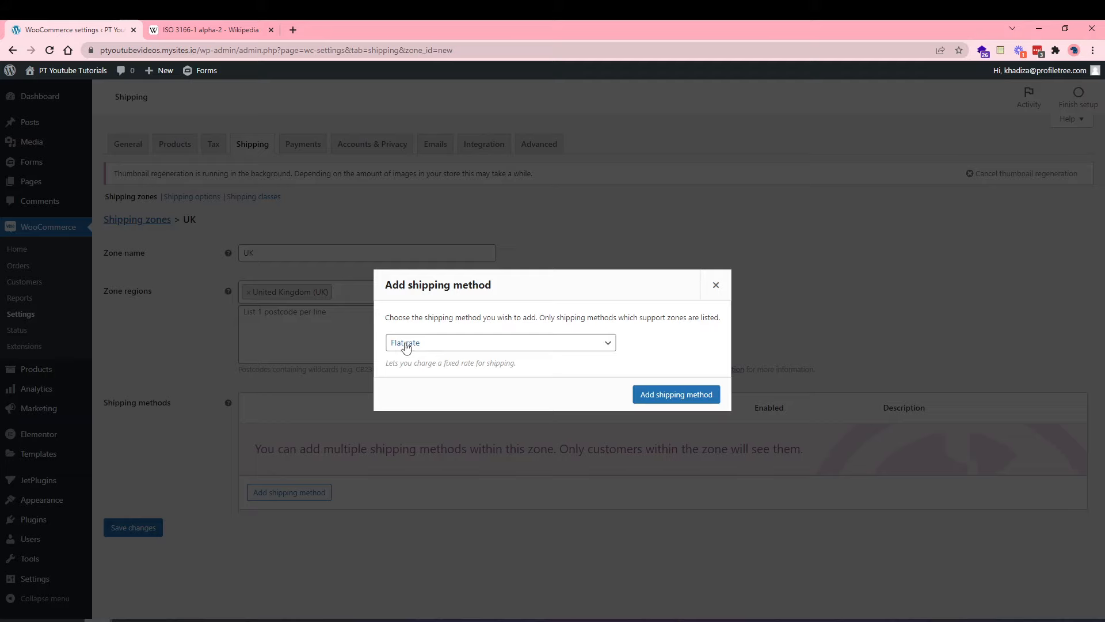
Add a Flat rate shipping method to the UK zone.
{"action": "left_click", "coordinate": [424, 345]}
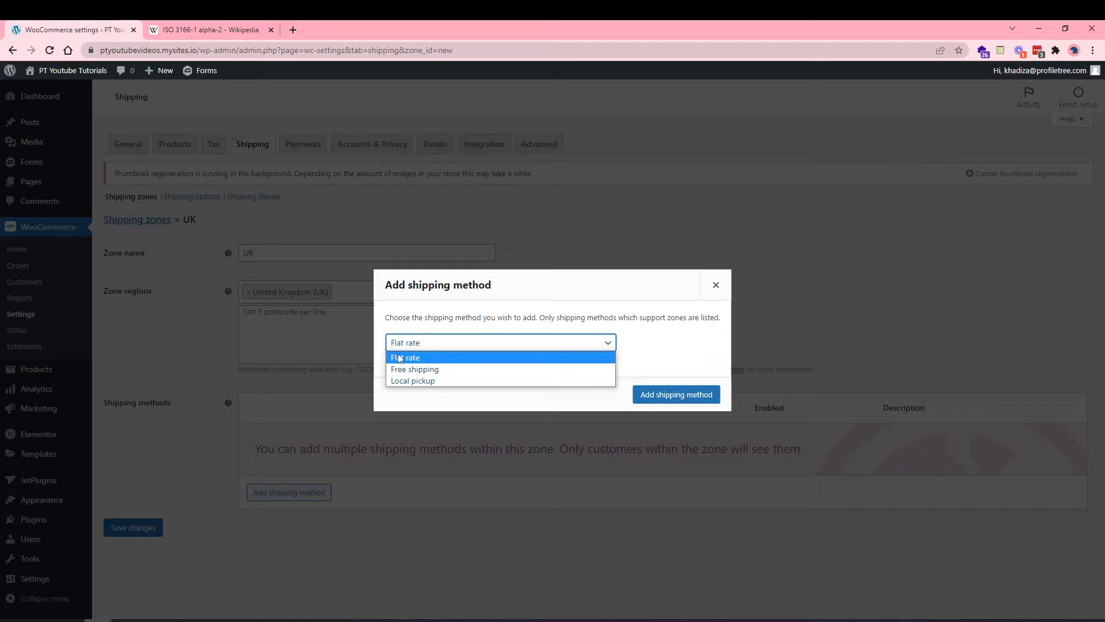
{"action": "left_click", "coordinate": [419, 359]}
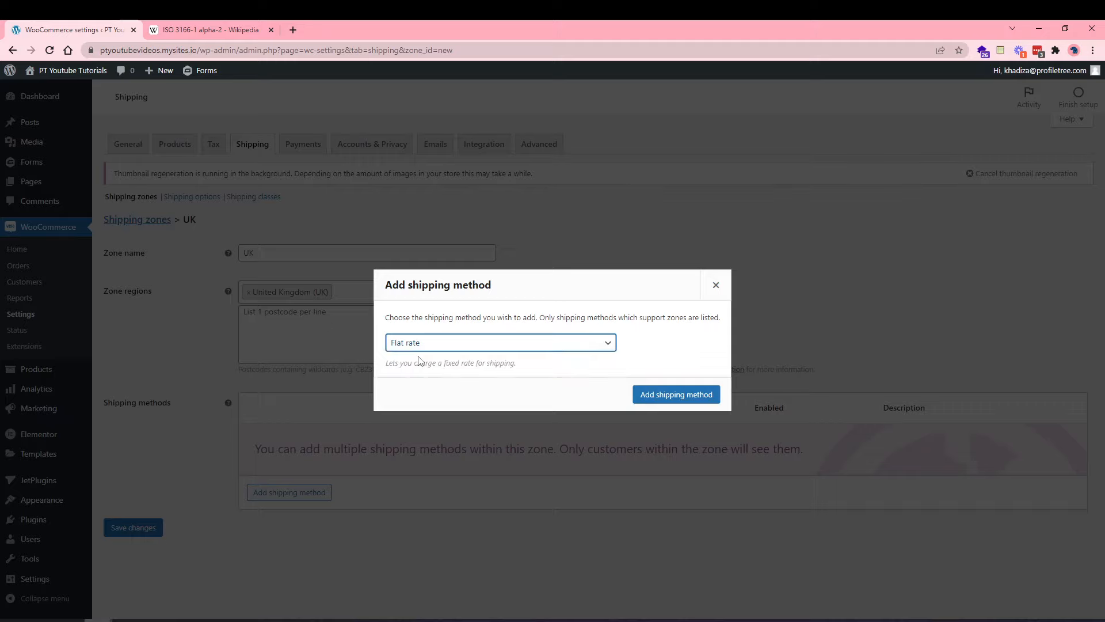
{"action": "left_click", "coordinate": [658, 397]}
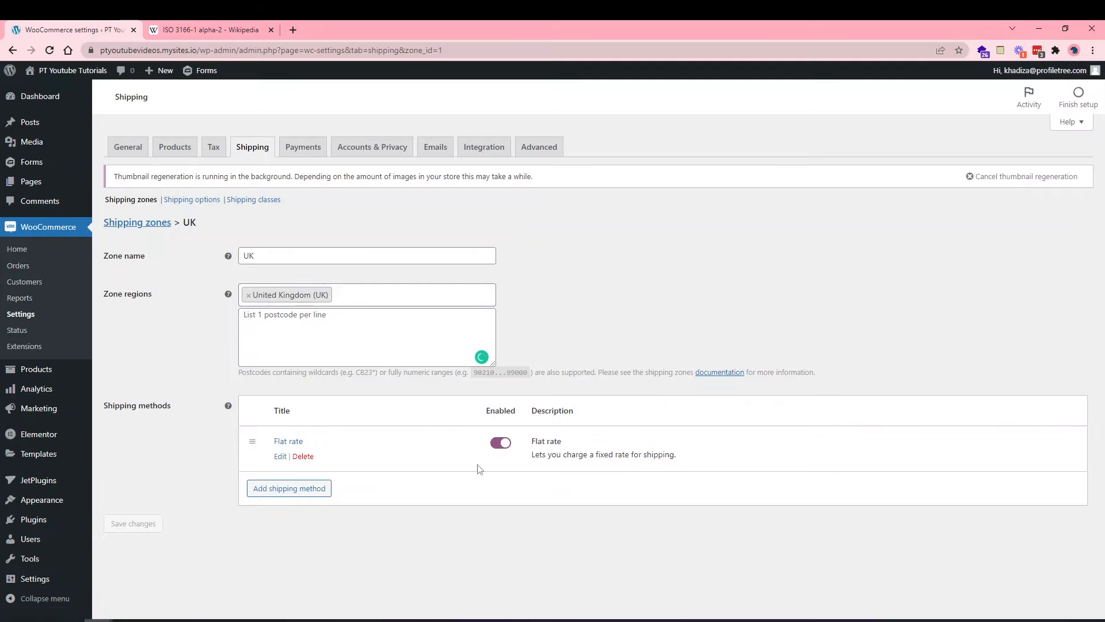
Set the UK Flat rate's tax status to None and its cost to 3.99, and save.
{"action": "left_click", "coordinate": [279, 456]}
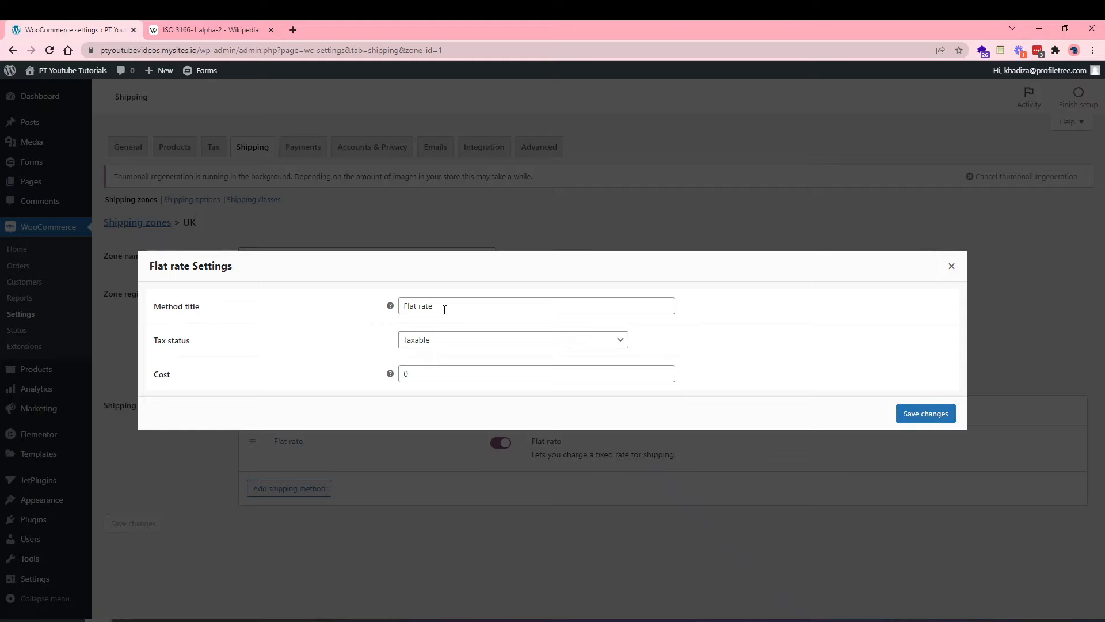
{"action": "left_click", "coordinate": [443, 341]}
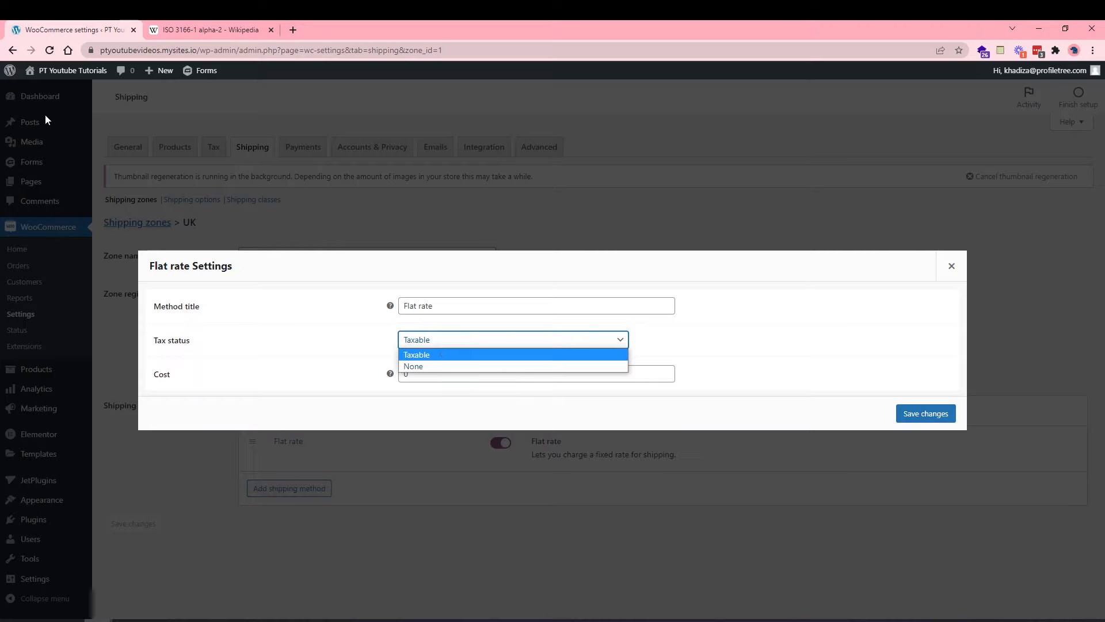
{"action": "left_click", "coordinate": [2, 119]}
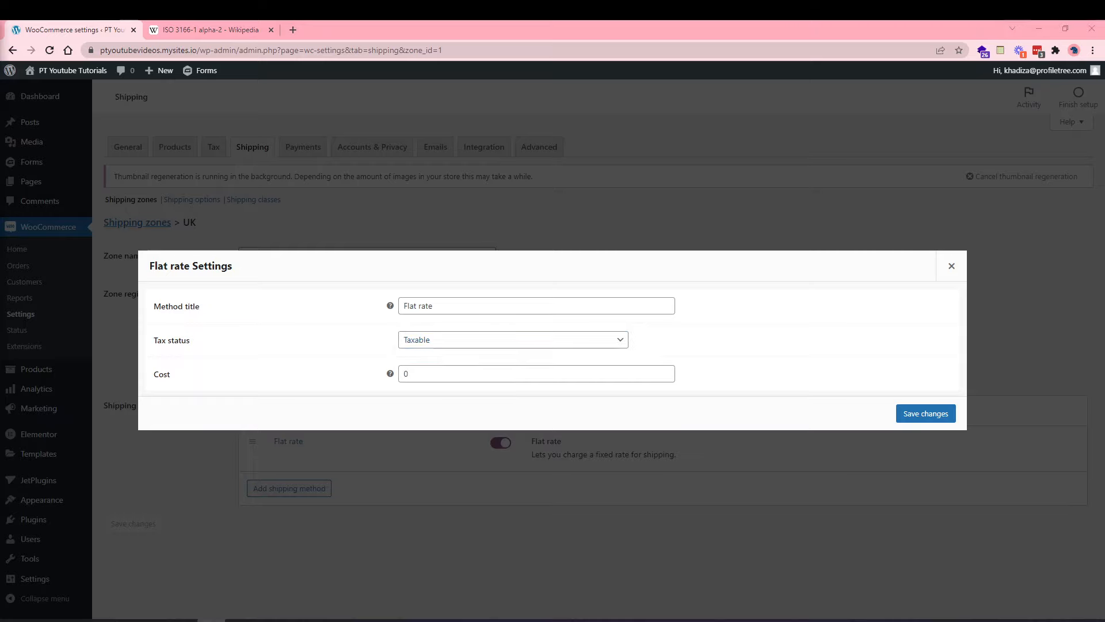
{"action": "left_click", "coordinate": [469, 343]}
{"action": "left_click", "coordinate": [441, 366]}
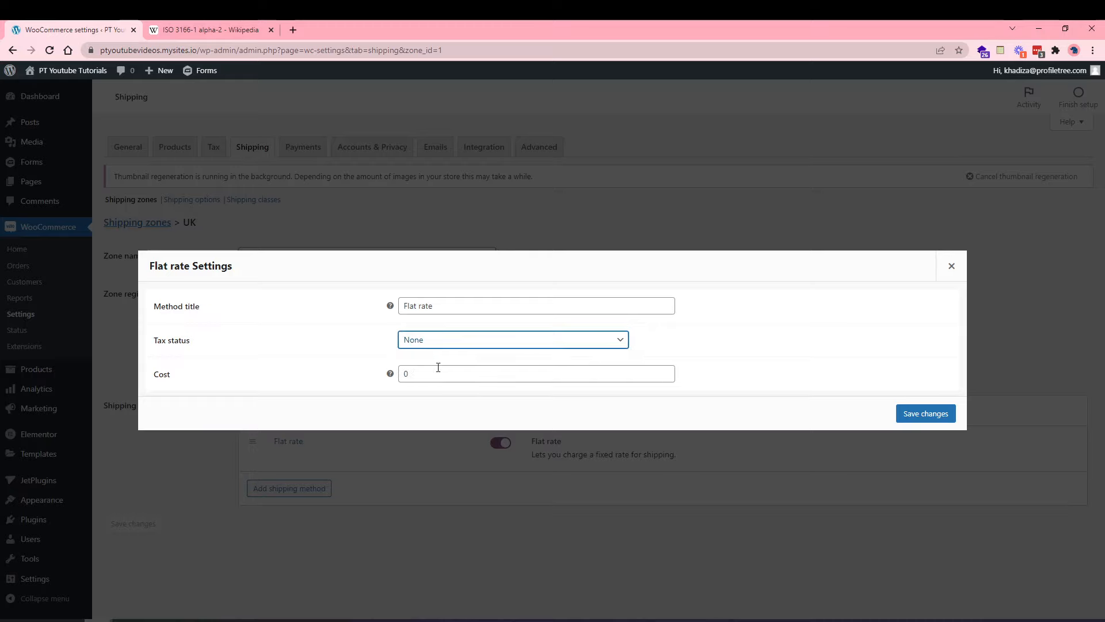
{"action": "double_click", "coordinate": [403, 373]}
{"action": "type", "text": "3.99"}
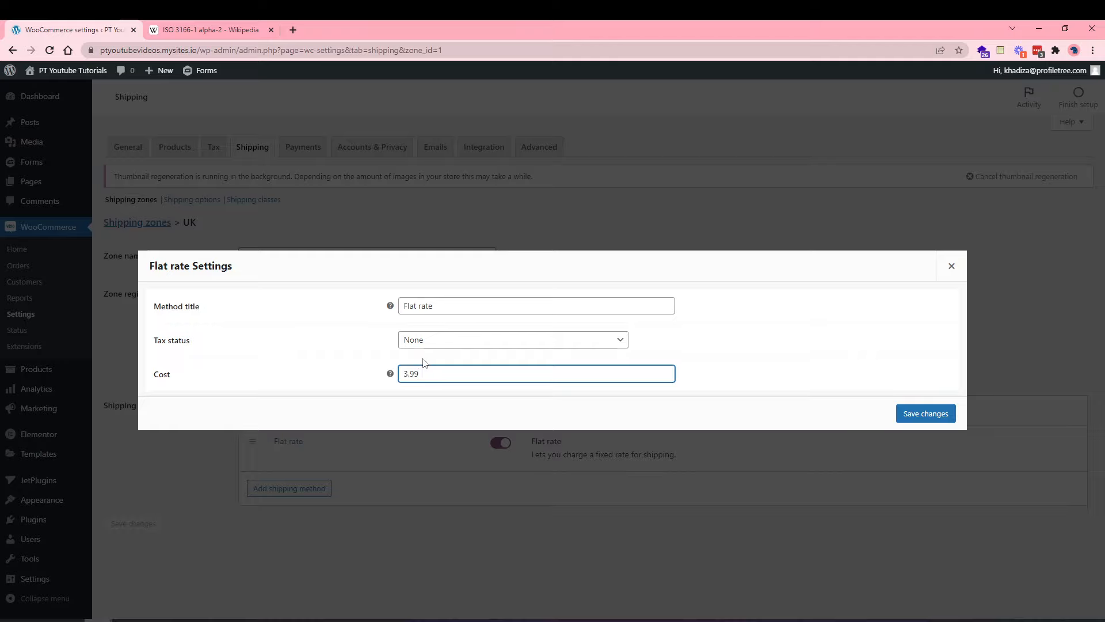
{"action": "left_click", "coordinate": [909, 415]}
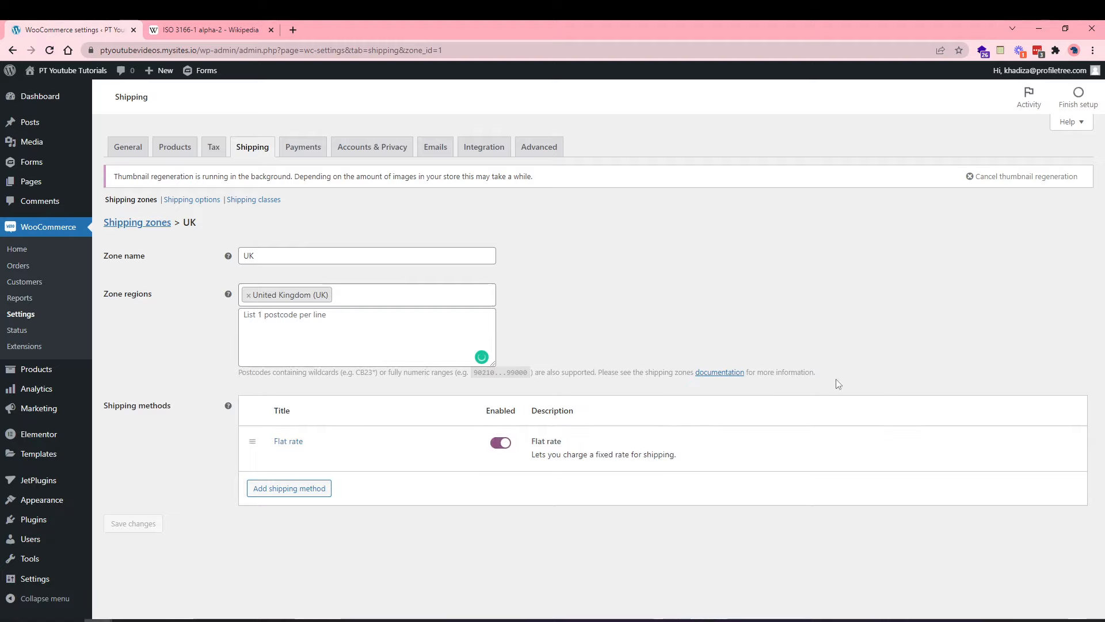
Add a Free shipping method to the UK zone.
{"action": "left_click", "coordinate": [304, 494]}
{"action": "left_click", "coordinate": [447, 344]}
{"action": "left_click", "coordinate": [434, 367]}
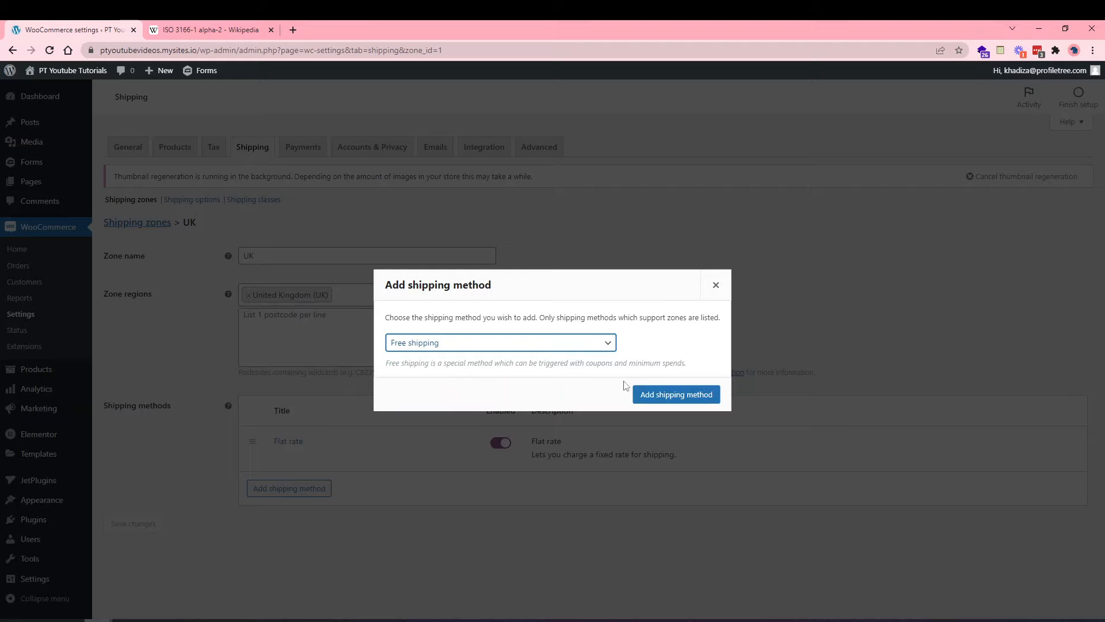
{"action": "left_click", "coordinate": [682, 398]}
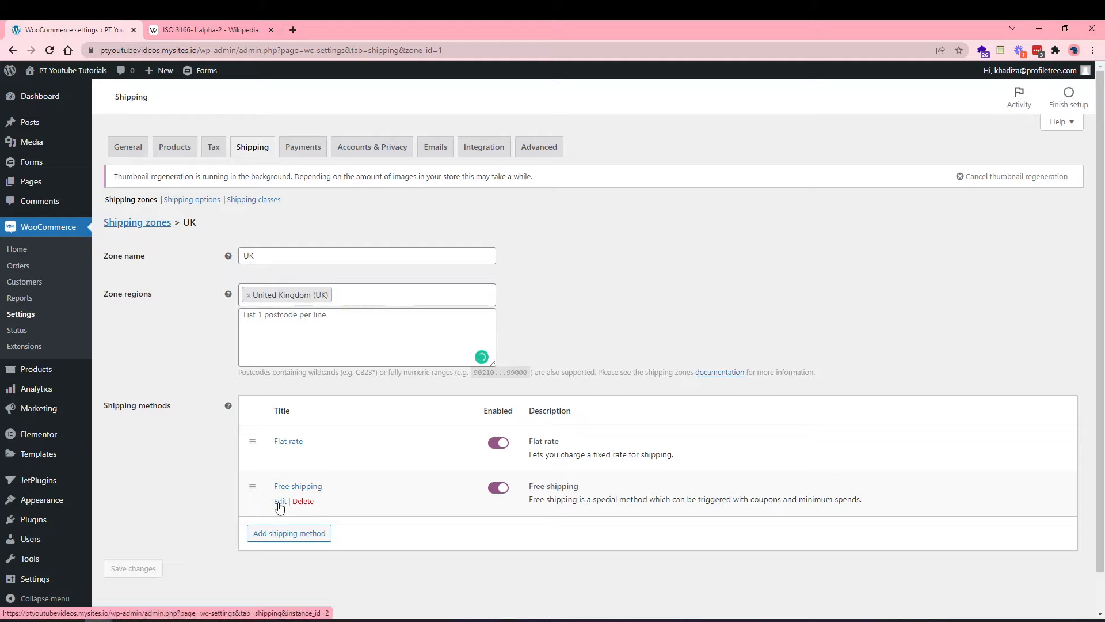
Set Free shipping to require a minimum order amount of 50.
{"action": "left_click", "coordinate": [280, 502]}
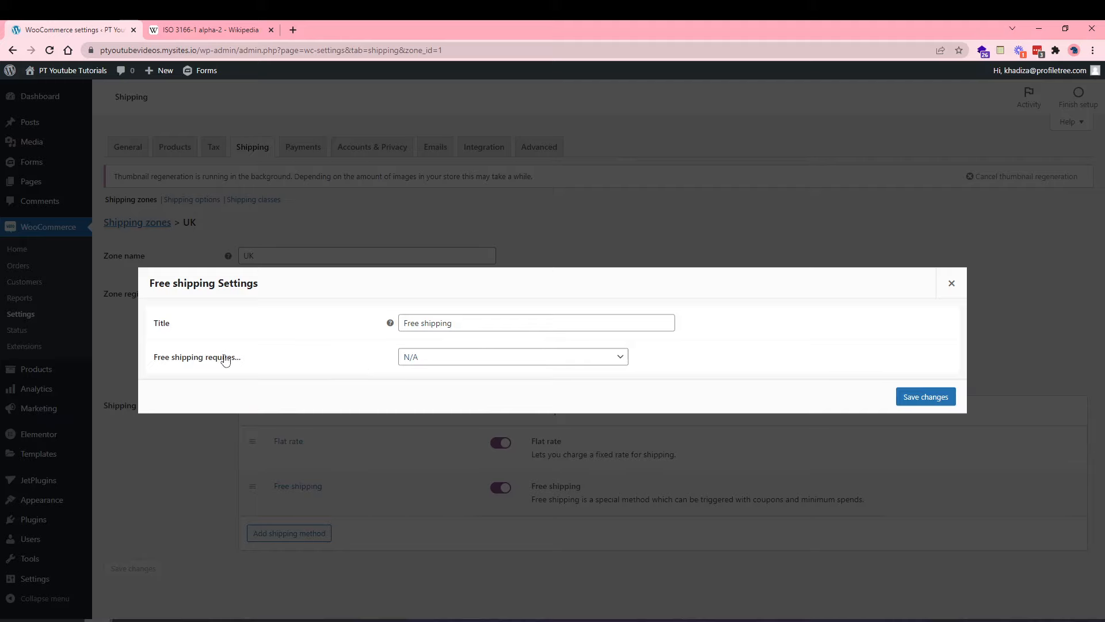
{"action": "left_click", "coordinate": [418, 357]}
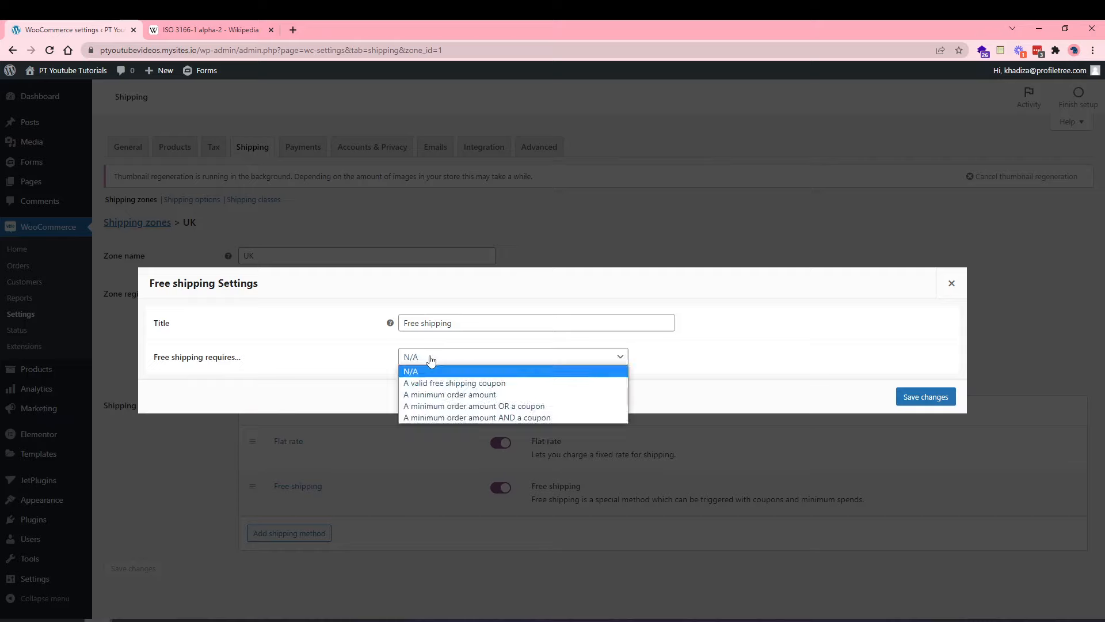
{"action": "left_click", "coordinate": [455, 386]}
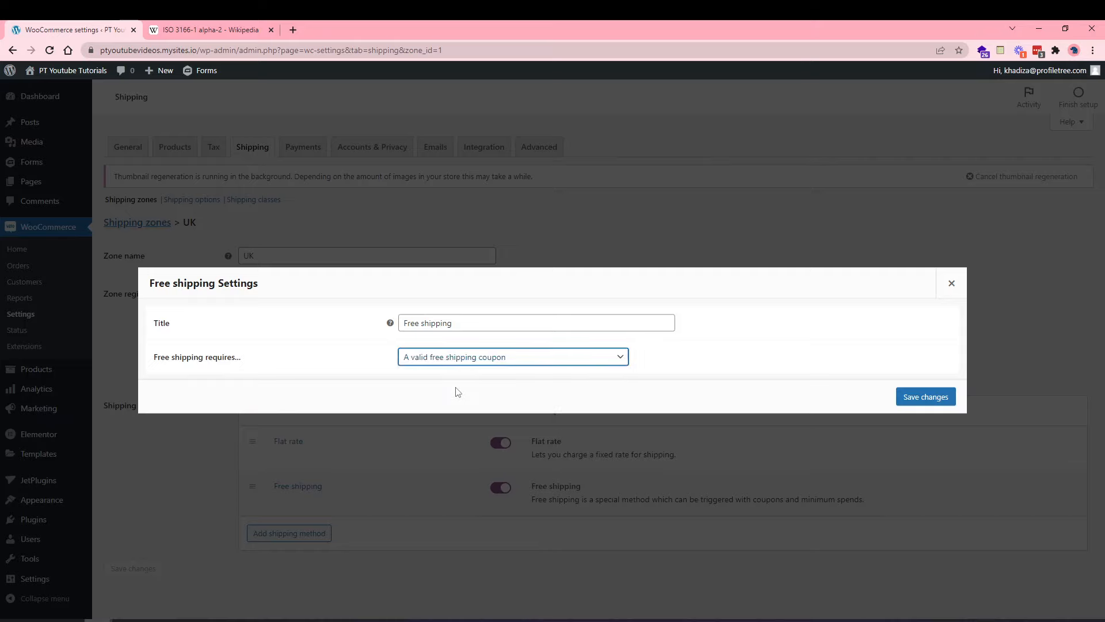
{"action": "left_click", "coordinate": [427, 362]}
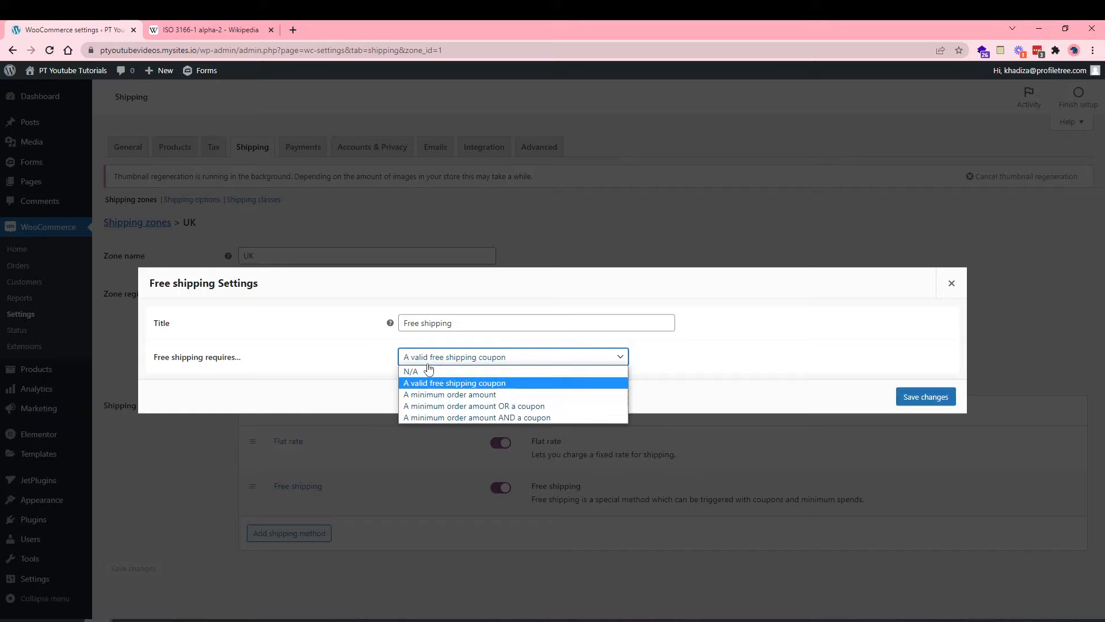
{"action": "left_click", "coordinate": [446, 397]}
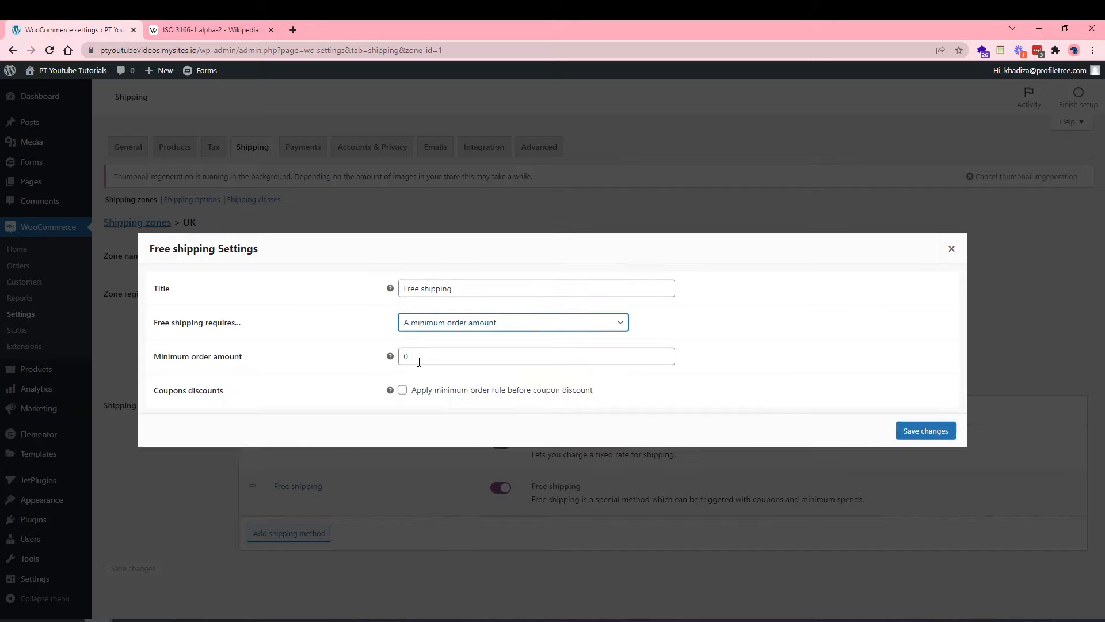
{"action": "double_click", "coordinate": [419, 361]}
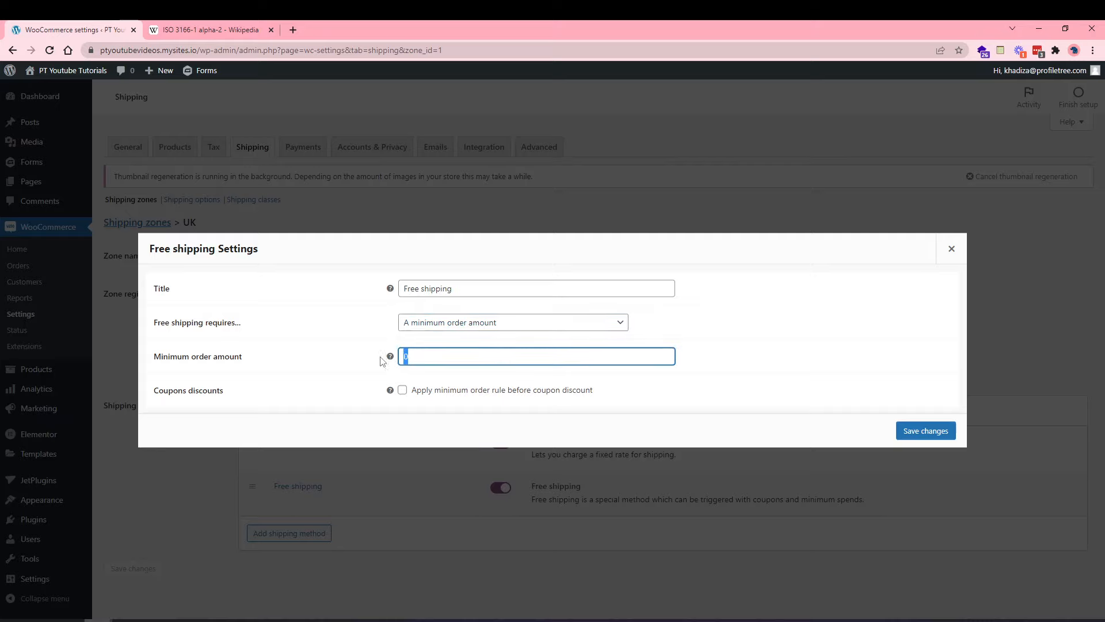
{"action": "type", "text": "50"}
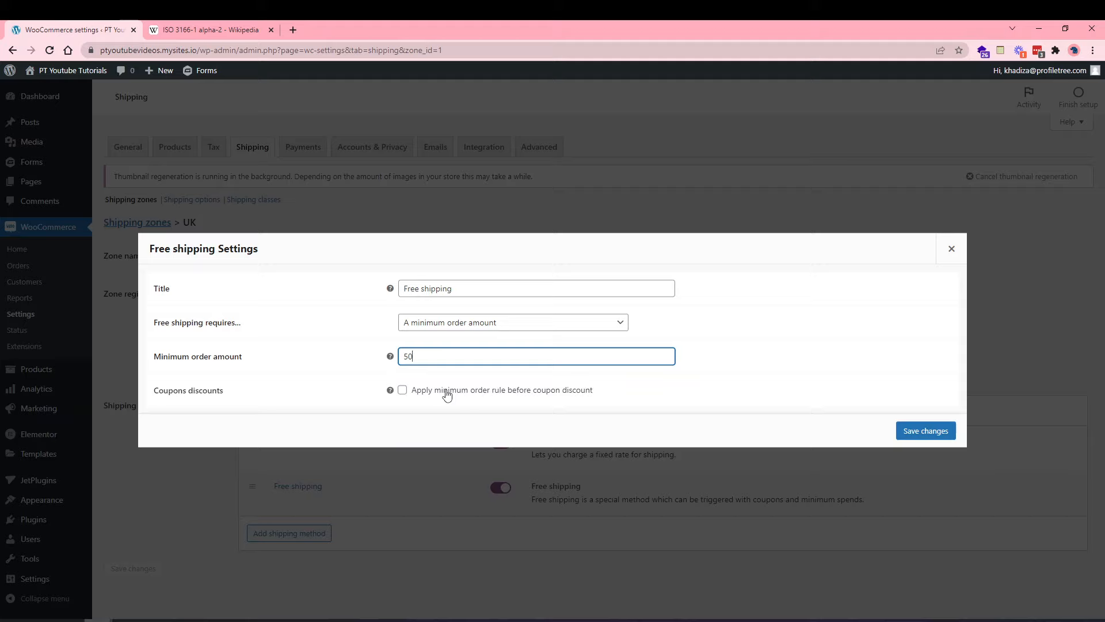
{"action": "left_click", "coordinate": [448, 395]}
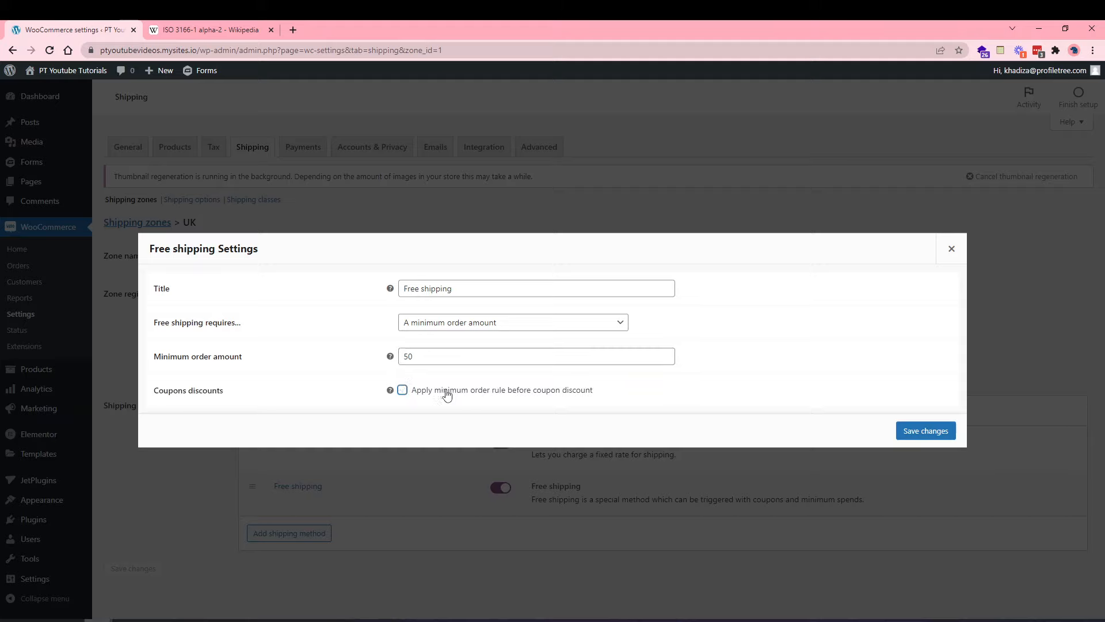
Try the 'or coupon' and 'and coupon' requirements, revert to minimum amount only, and save.
{"action": "left_click", "coordinate": [451, 320]}
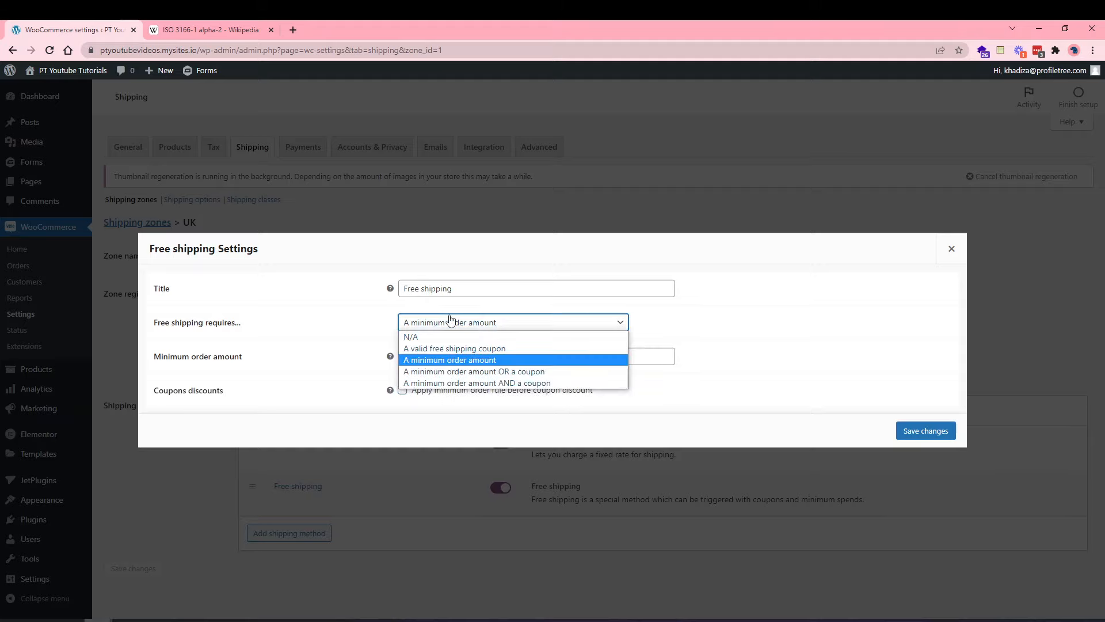
{"action": "left_click", "coordinate": [460, 374]}
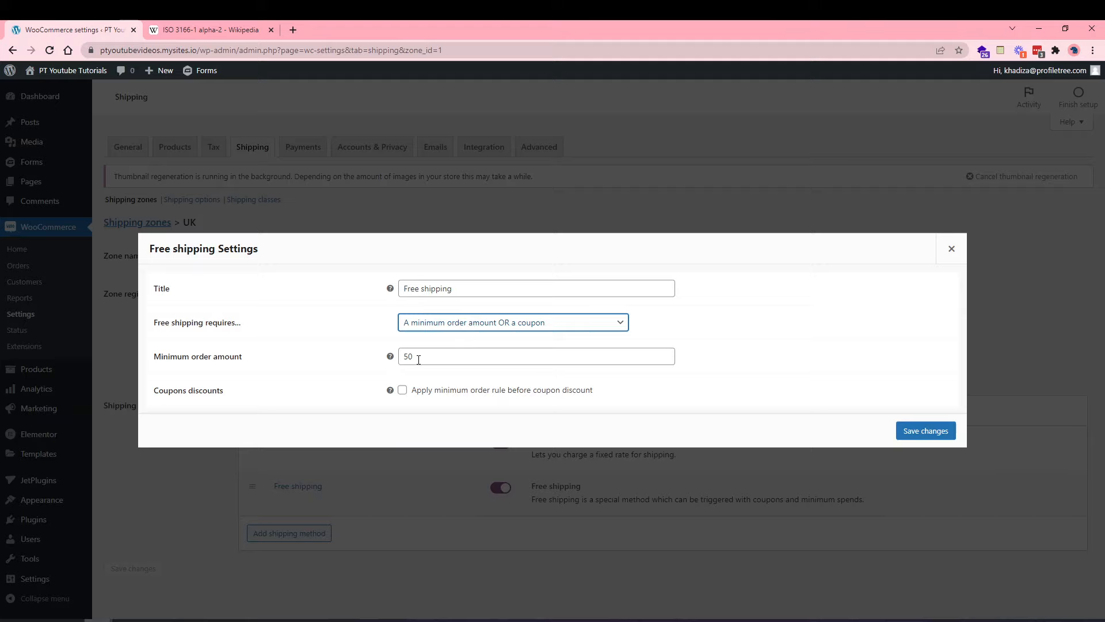
{"action": "left_click", "coordinate": [420, 329]}
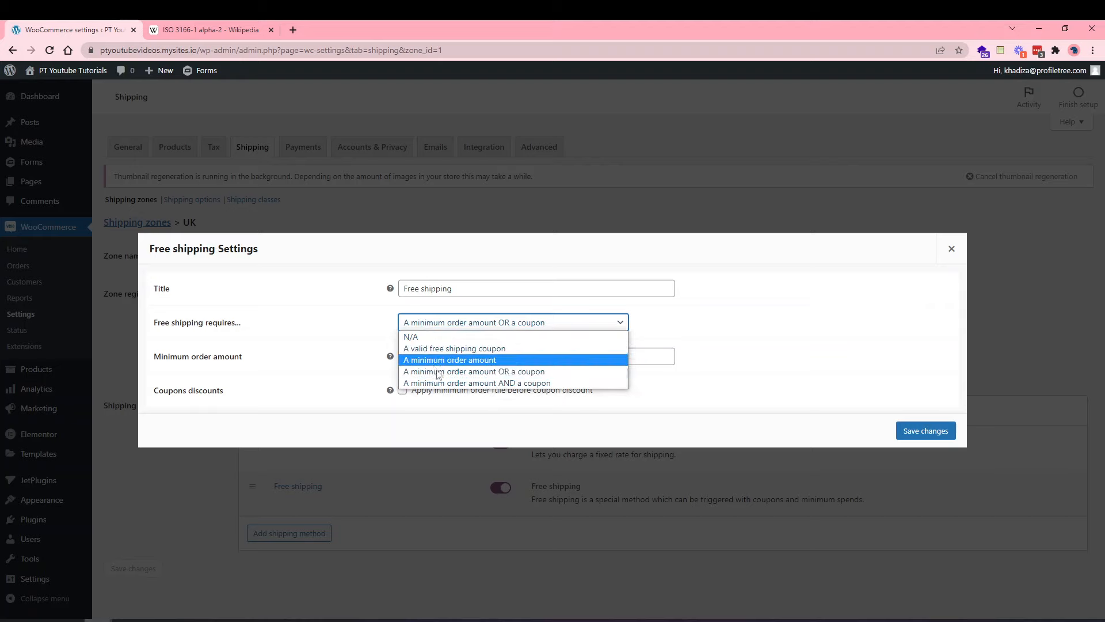
{"action": "left_click", "coordinate": [447, 385]}
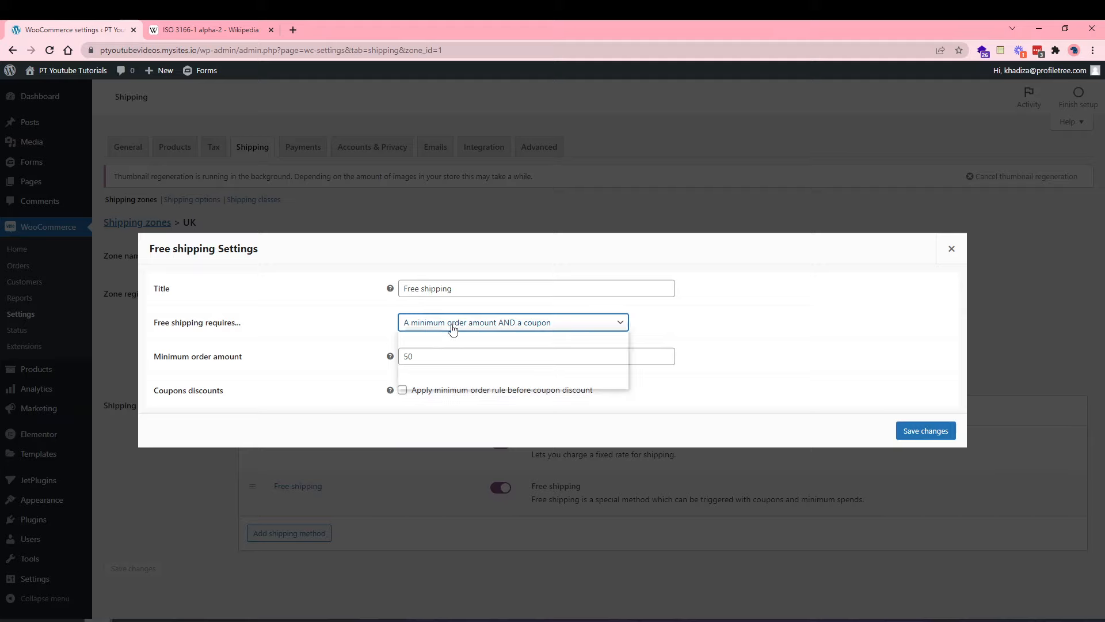
{"action": "left_click", "coordinate": [452, 328]}
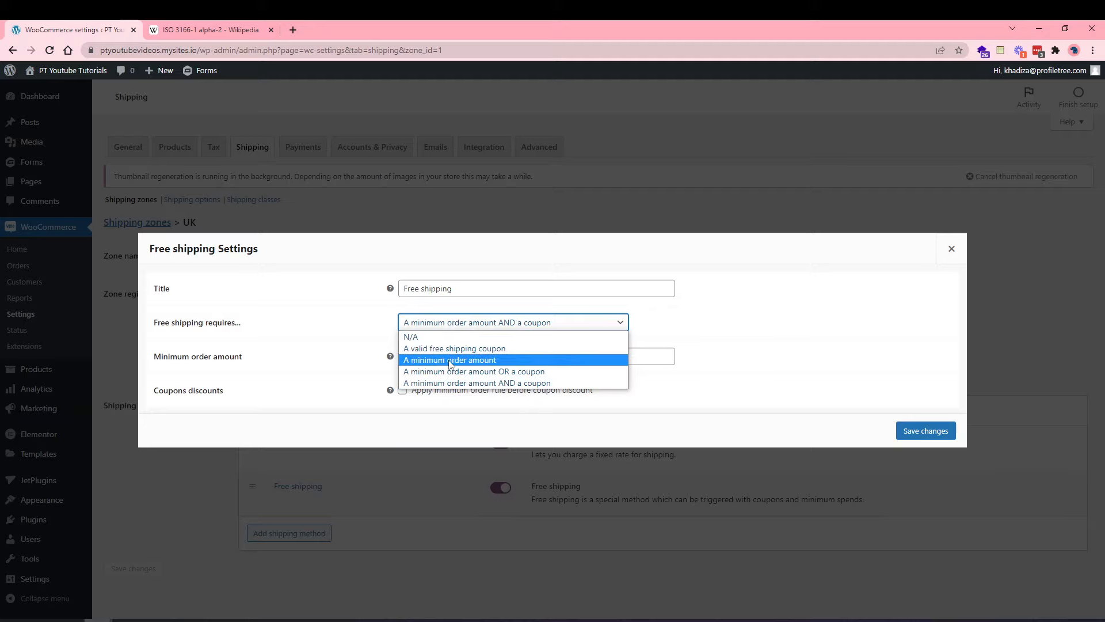
{"action": "left_click", "coordinate": [449, 360]}
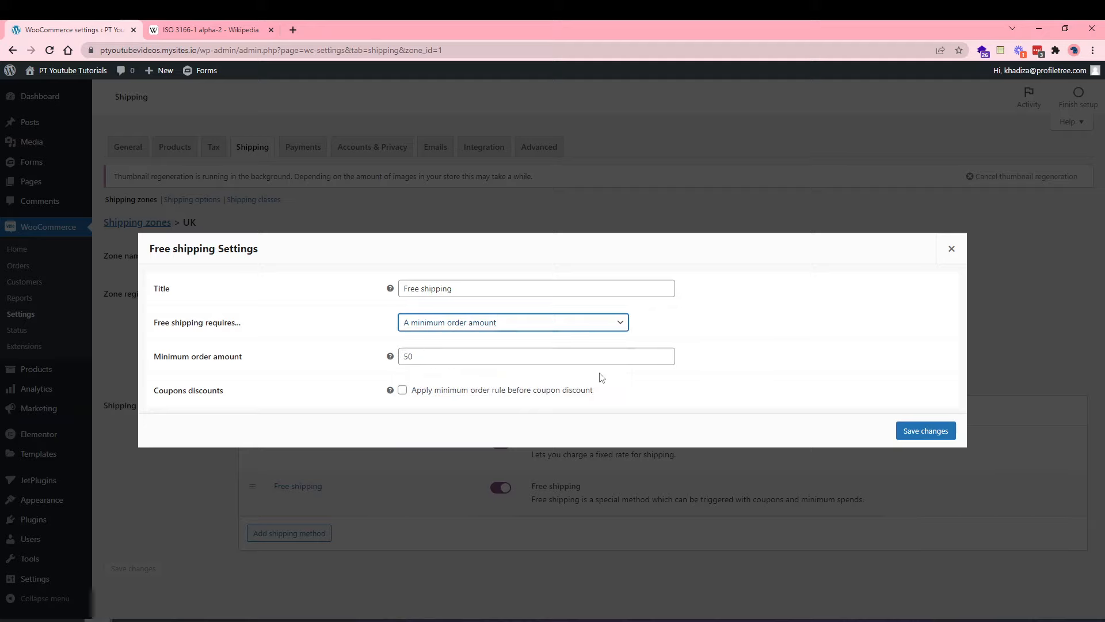
{"action": "left_click", "coordinate": [927, 436]}
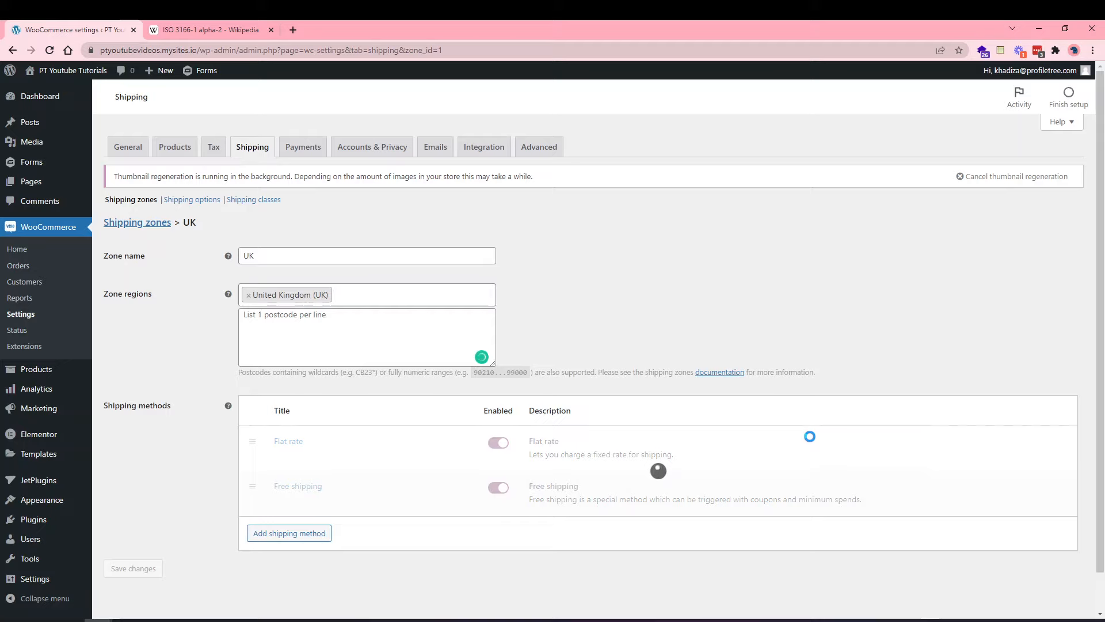
Add a Local pickup method to the UK zone.
{"action": "scroll", "coordinate": [485, 517], "scroll_direction": "down", "scroll_amount": 1}
{"action": "left_click", "coordinate": [279, 494]}
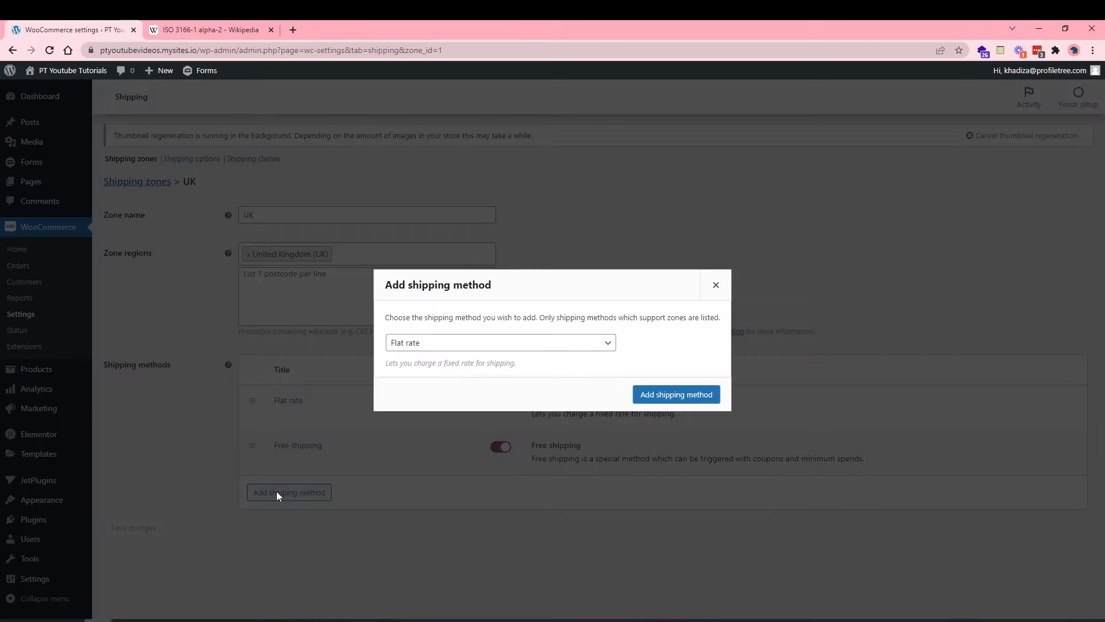
{"action": "left_click", "coordinate": [397, 348]}
{"action": "left_click", "coordinate": [409, 381]}
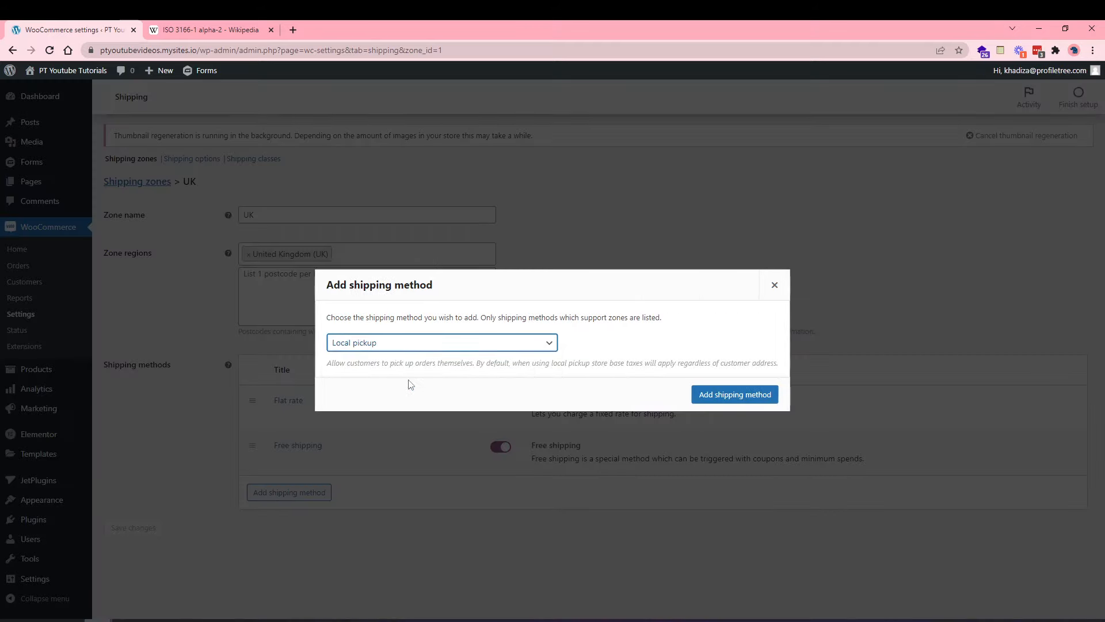
{"action": "left_click", "coordinate": [703, 398]}
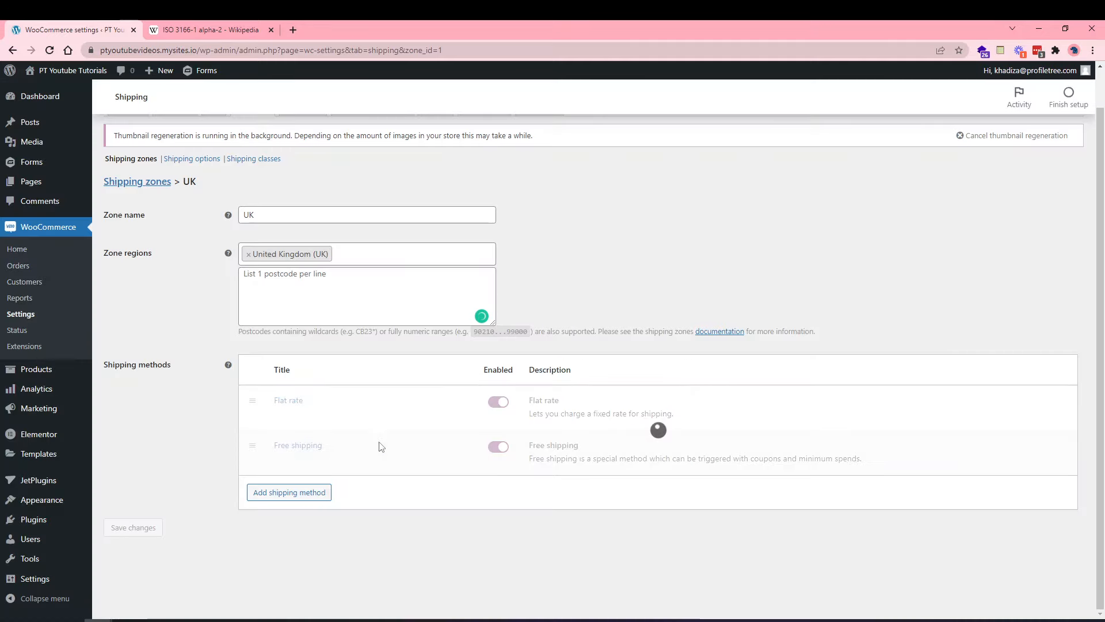
{"action": "left_click_drag", "start_coordinate": [354, 470], "coordinate": [284, 510]}
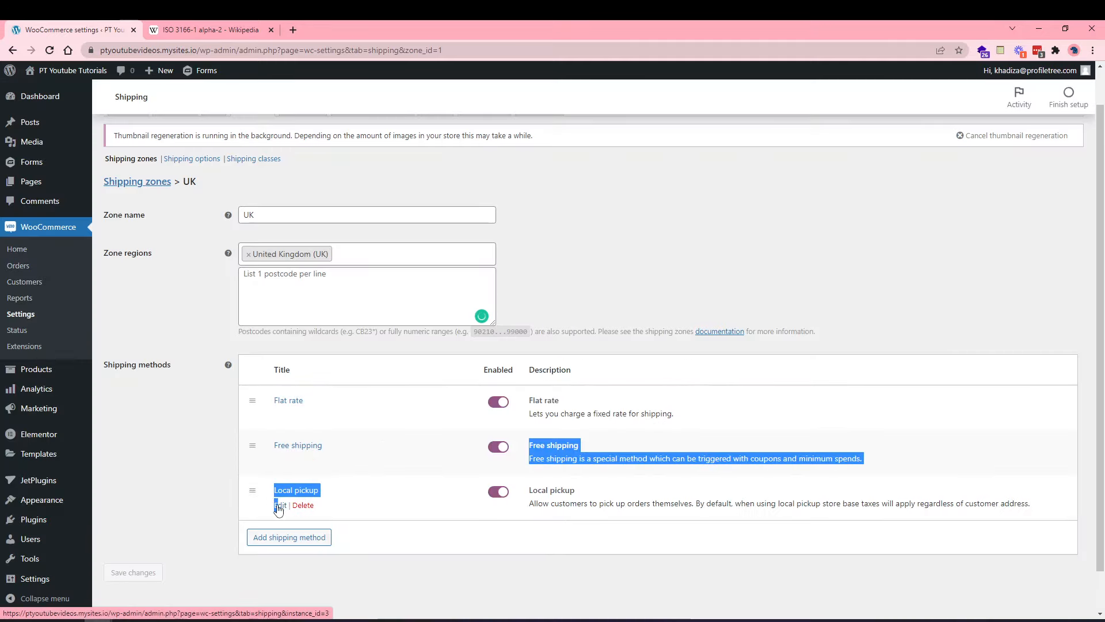
Keep Local pickup taxable with cost 0 and save its settings.
{"action": "left_click", "coordinate": [281, 506]}
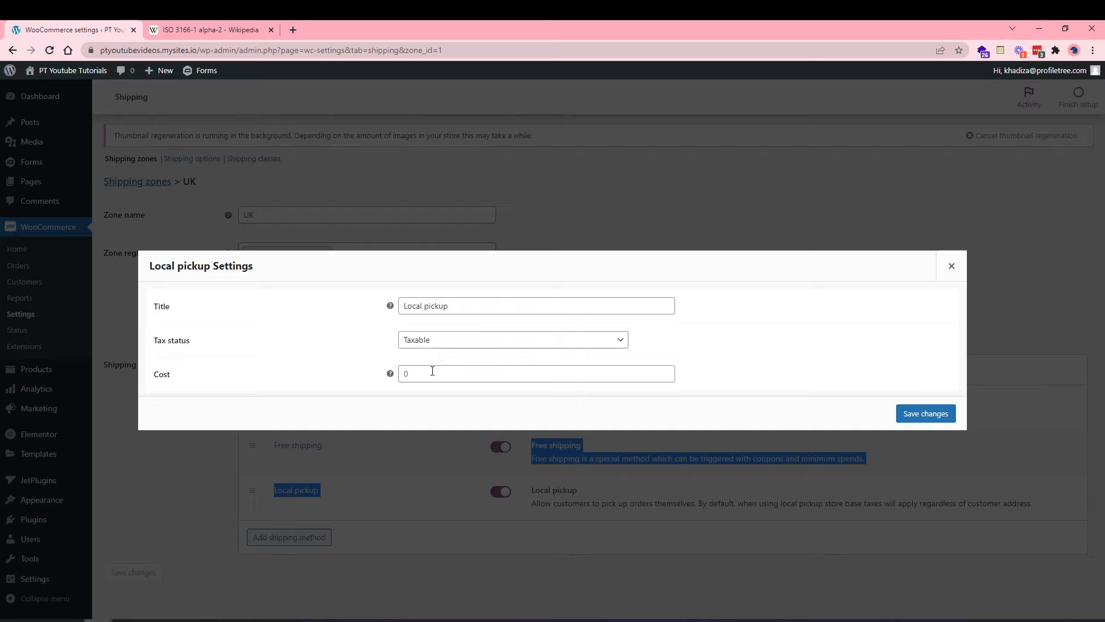
{"action": "left_click", "coordinate": [432, 373]}
{"action": "left_click", "coordinate": [409, 344]}
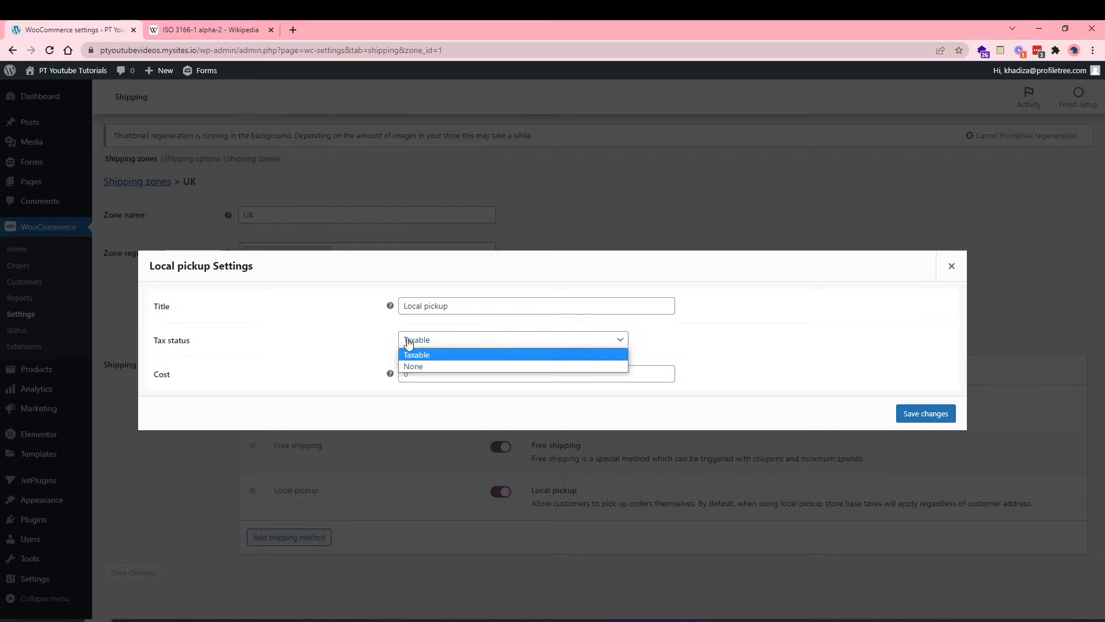
{"action": "left_click", "coordinate": [369, 349]}
{"action": "left_click", "coordinate": [420, 373]}
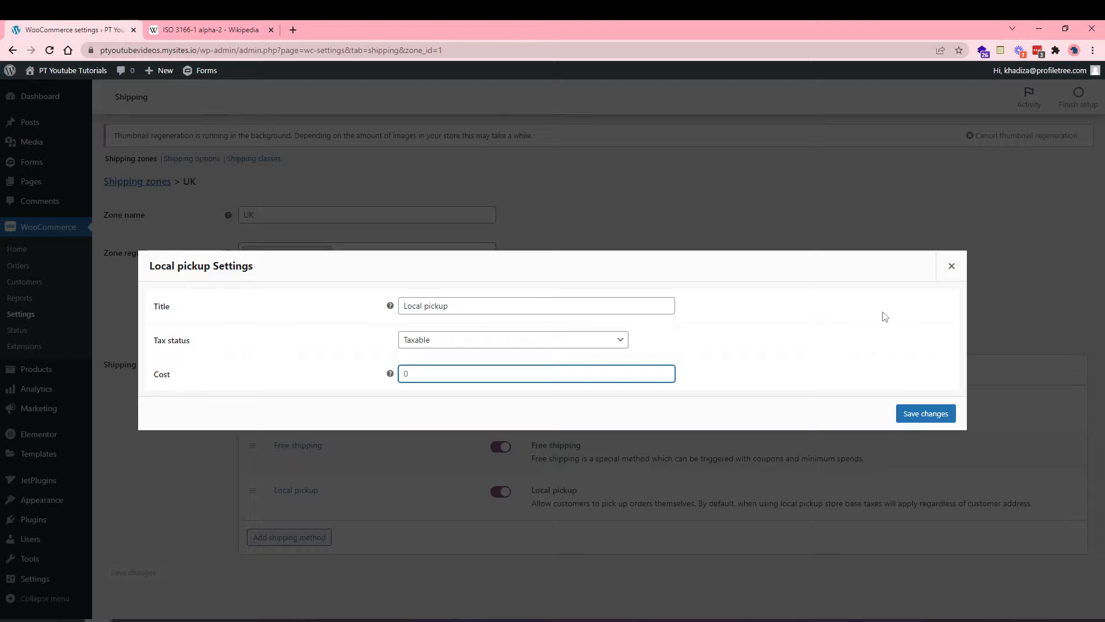
{"action": "left_click", "coordinate": [924, 414]}
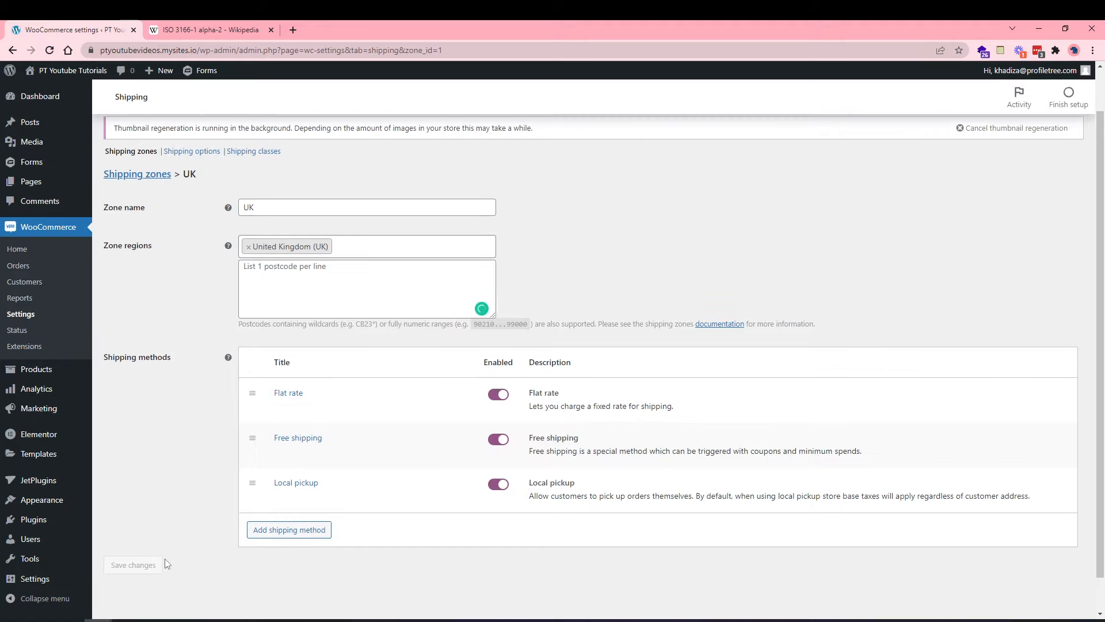
{"action": "scroll", "coordinate": [254, 305], "scroll_direction": "up", "scroll_amount": 1}
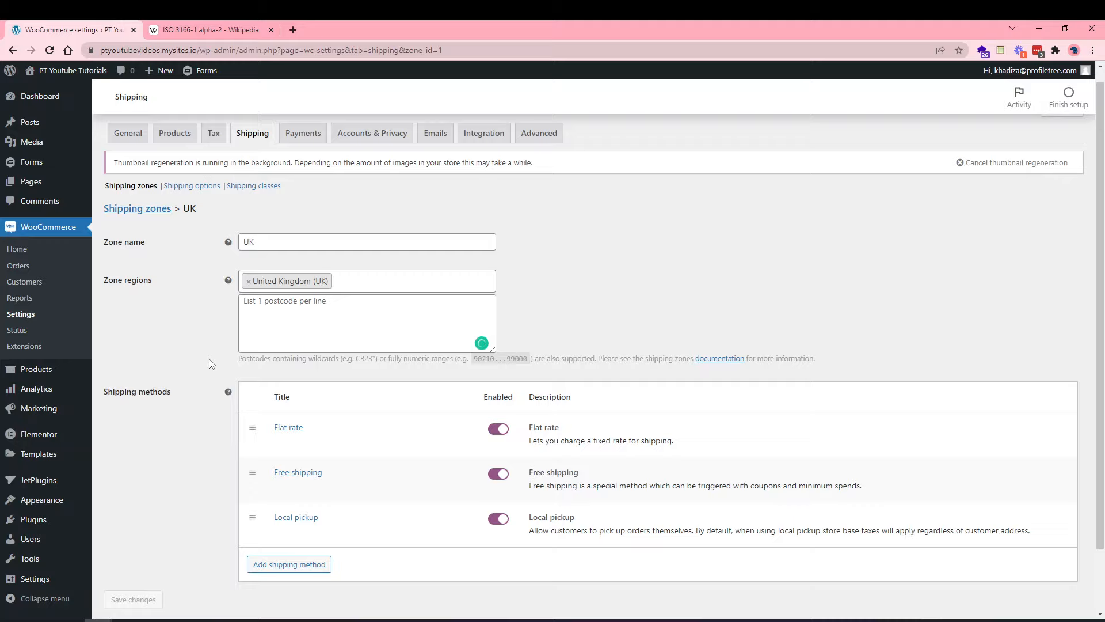
Go from the UK zone page to the Shipping options settings section.
{"action": "scroll", "coordinate": [203, 425], "scroll_direction": "down", "scroll_amount": 2}
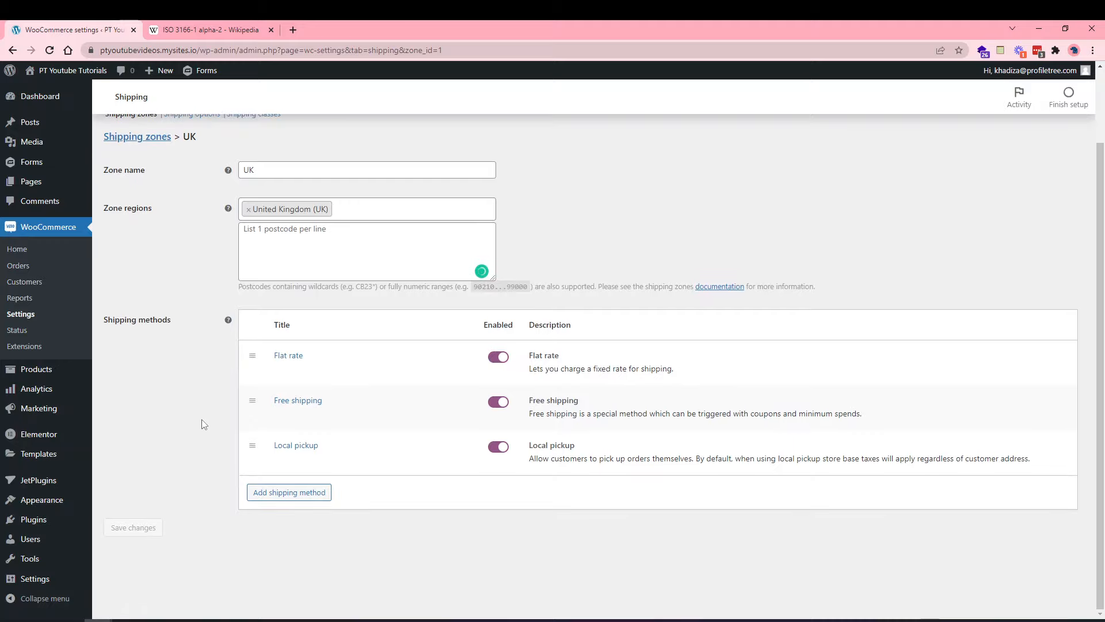
{"action": "scroll", "coordinate": [202, 425], "scroll_direction": "up", "scroll_amount": 1}
{"action": "scroll", "coordinate": [180, 422], "scroll_direction": "up", "scroll_amount": 2}
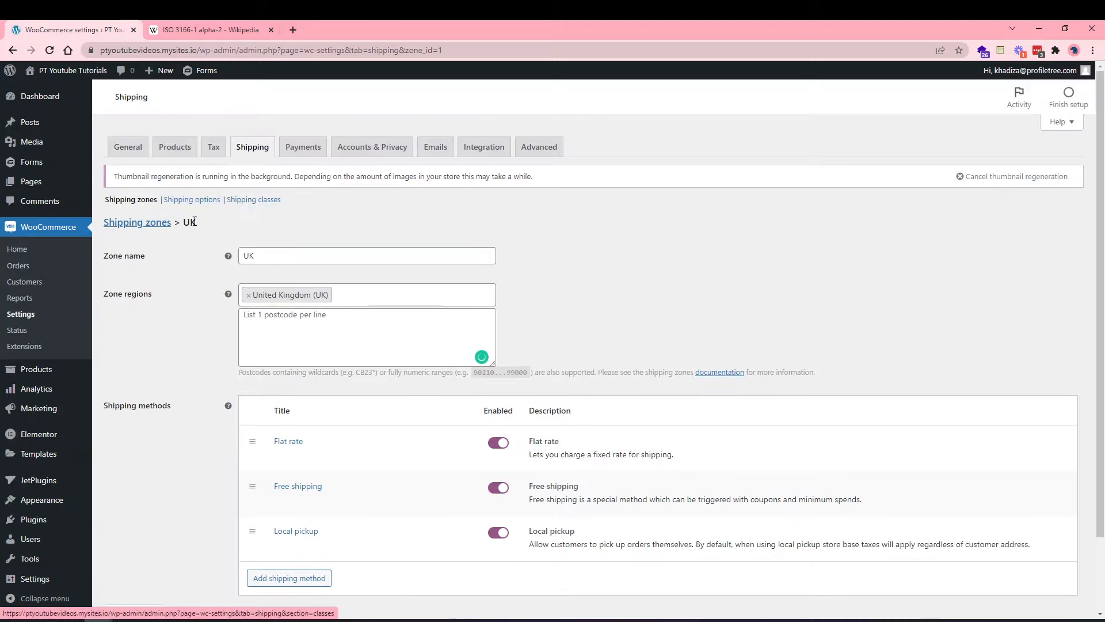
{"action": "left_click", "coordinate": [192, 199]}
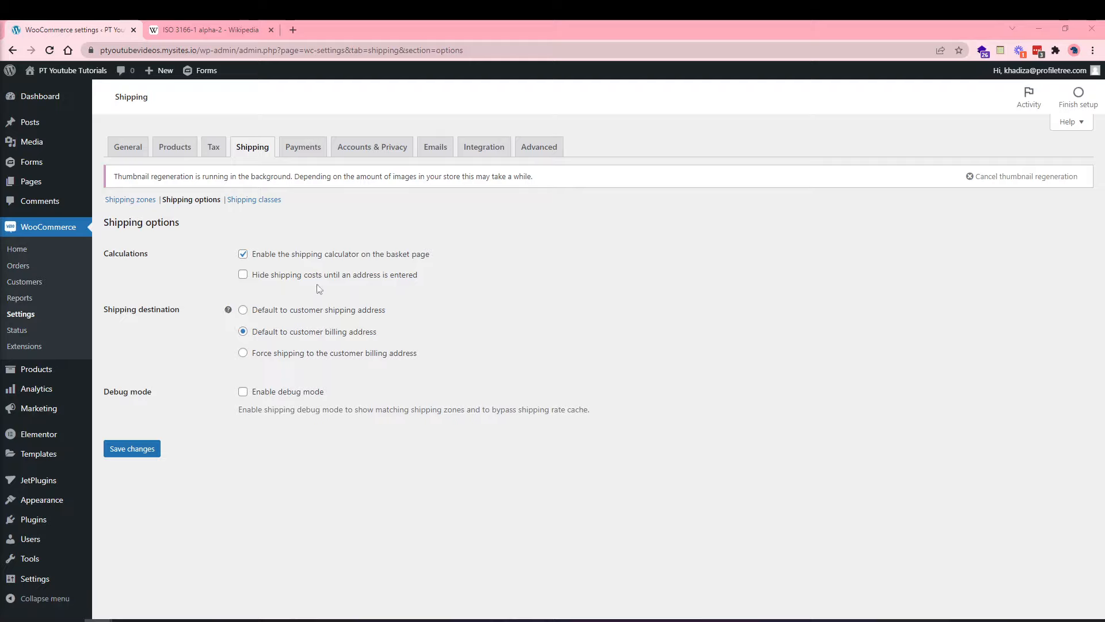
Disable the shipping calculator, hide costs until an address is entered, keep billing-address destination, and save.
{"action": "left_click", "coordinate": [347, 260]}
{"action": "left_click", "coordinate": [327, 277]}
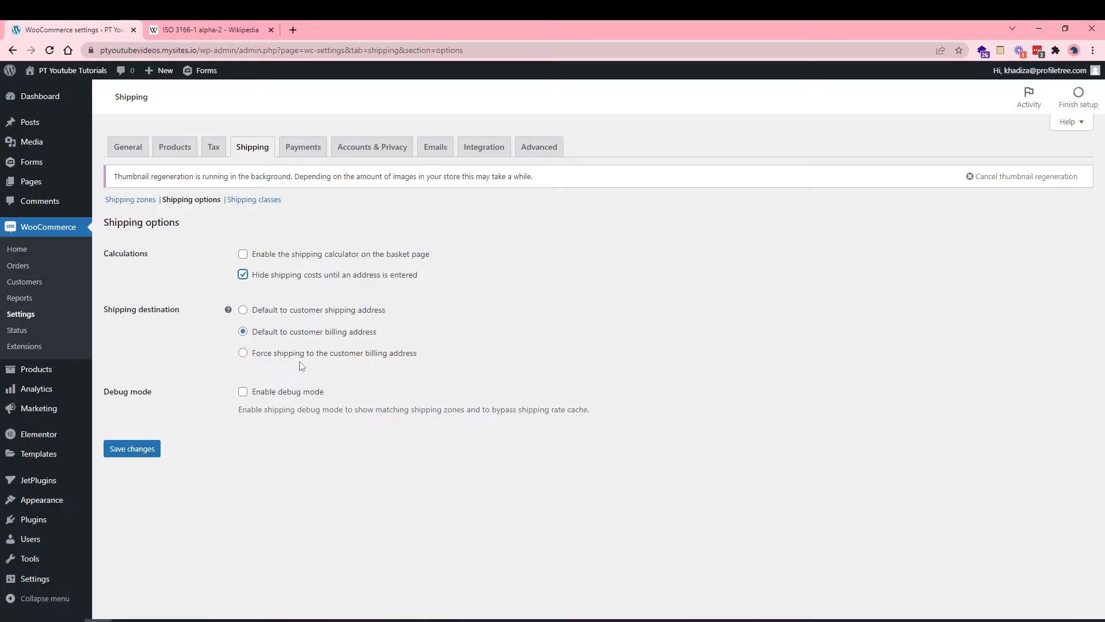
{"action": "left_click", "coordinate": [281, 316]}
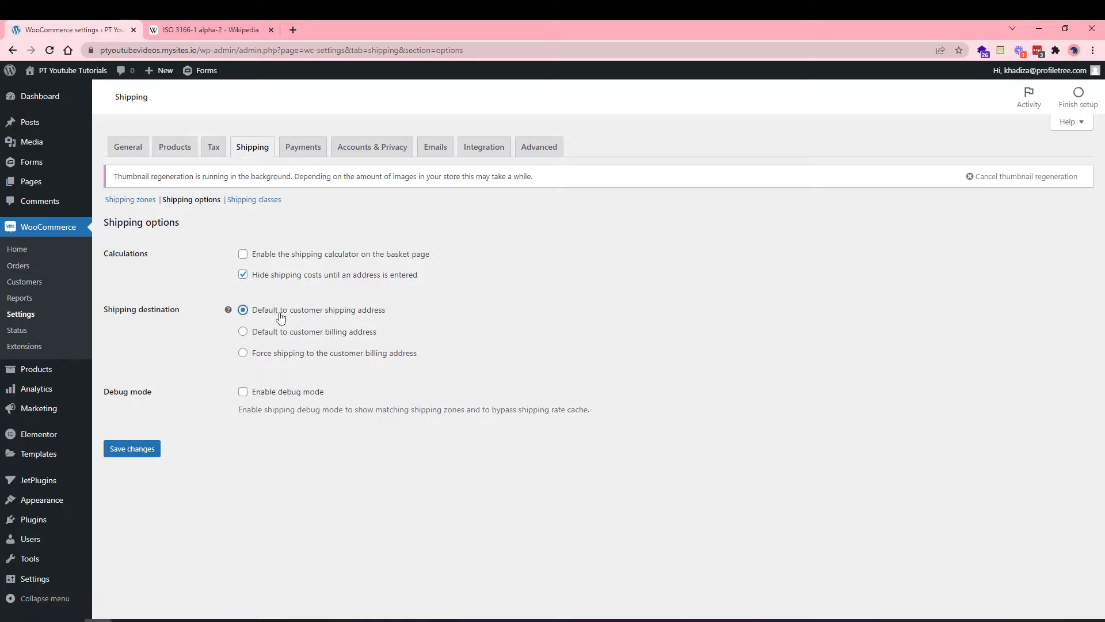
{"action": "left_click", "coordinate": [293, 361]}
{"action": "left_click", "coordinate": [278, 334]}
{"action": "left_click", "coordinate": [145, 453]}
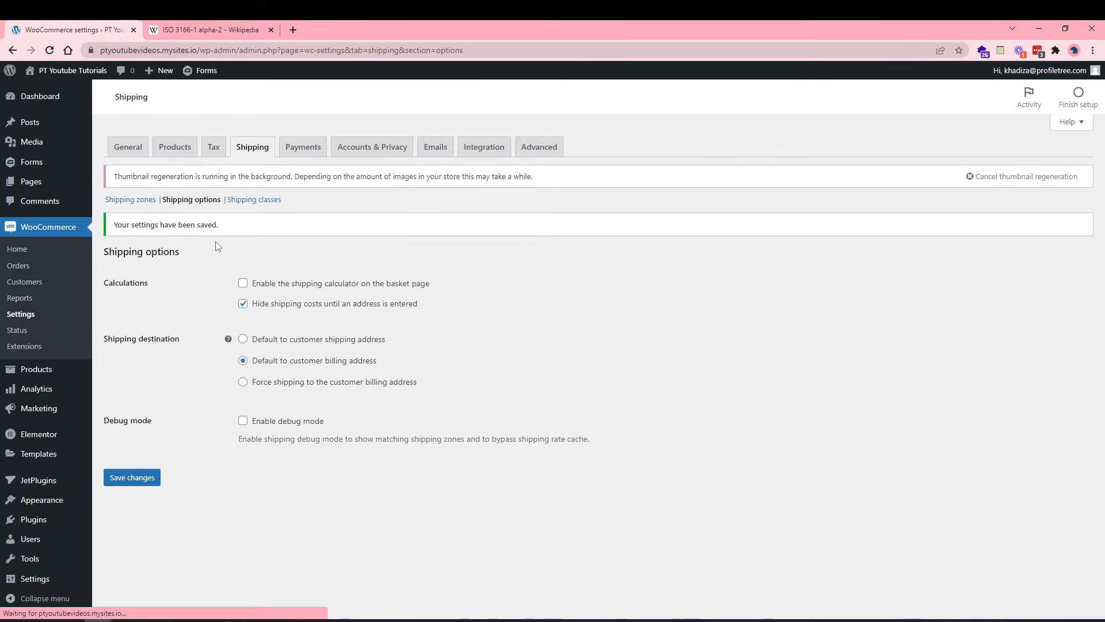
{"action": "left_click", "coordinate": [255, 201]}
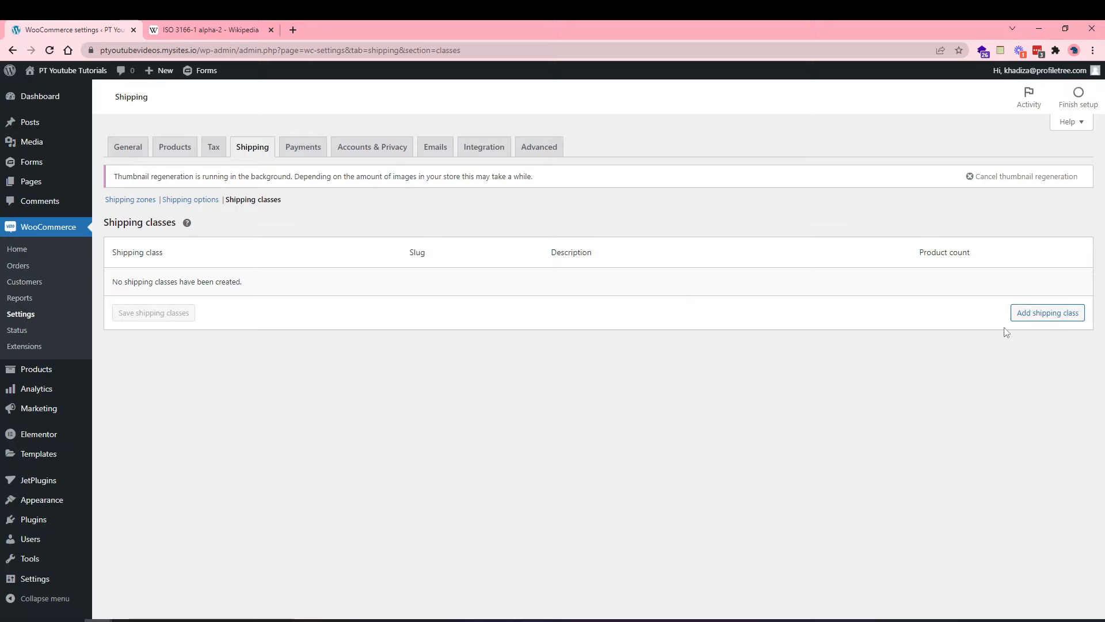
Add shipping class Shirts, slug shirts, description 'Shipping class for tshirts', and save it.
{"action": "left_click", "coordinate": [1049, 317]}
{"action": "left_click", "coordinate": [235, 280]}
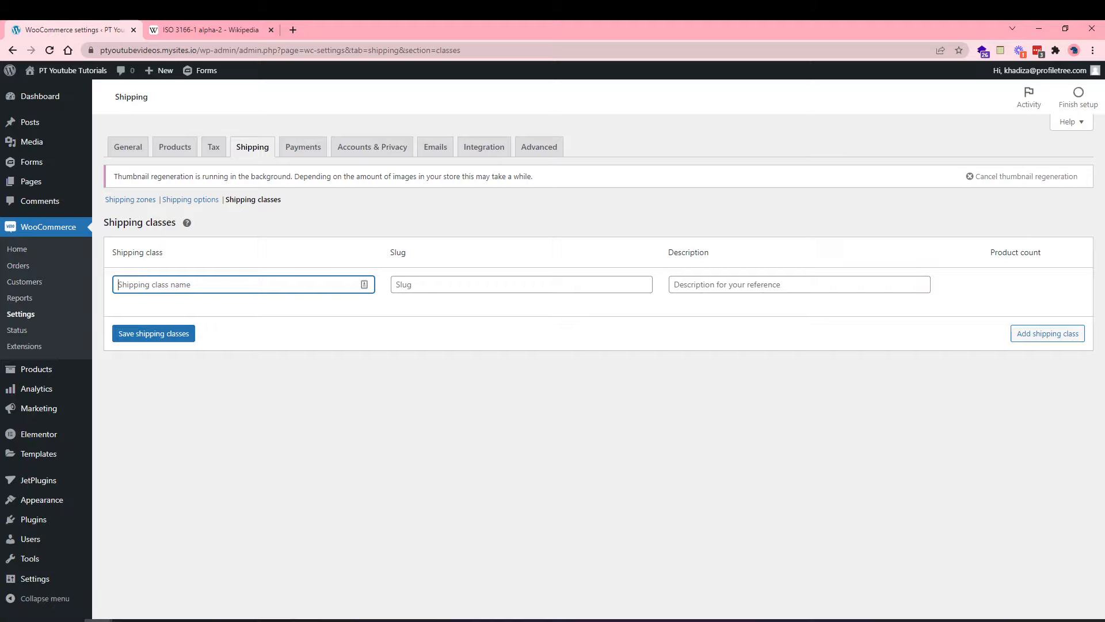
{"action": "type", "text": "Shirts"}
{"action": "left_click", "coordinate": [426, 285]}
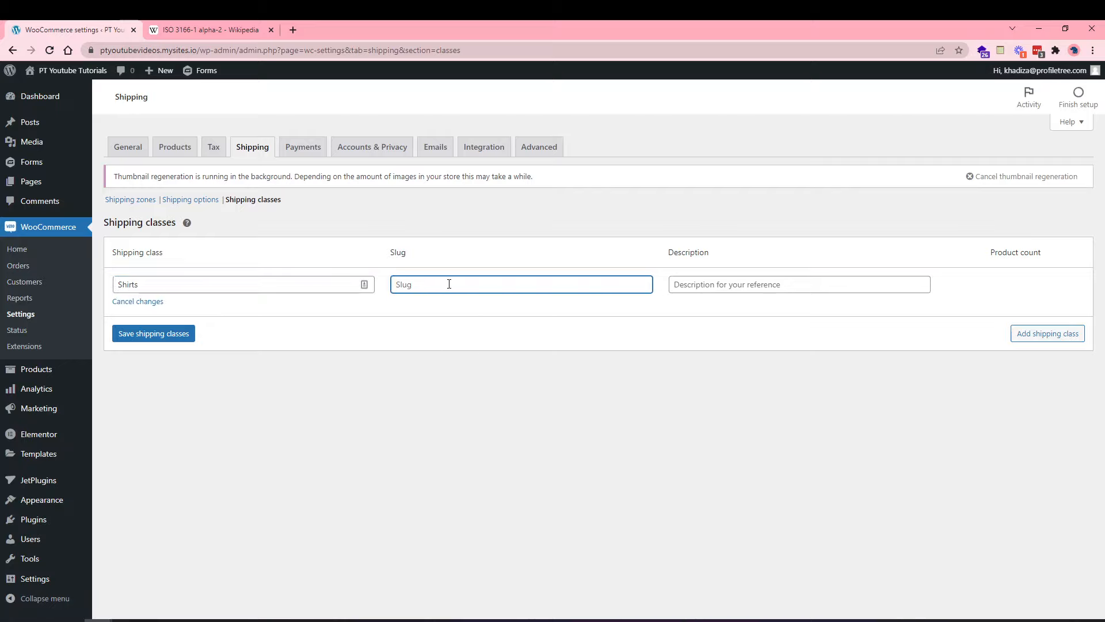
{"action": "type", "text": "shirts"}
{"action": "left_click", "coordinate": [805, 287]}
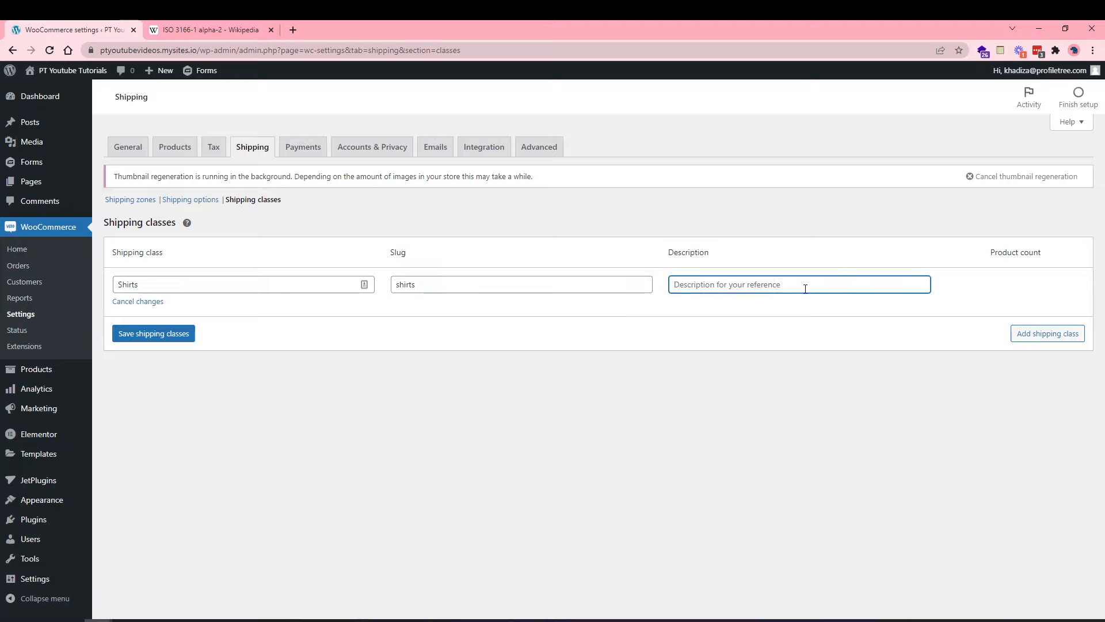
{"action": "type", "text": "Sh"}
{"action": "key", "text": "BackSpace"}
{"action": "key", "text": "BackSpace"}
{"action": "type", "text": "Shipping "}
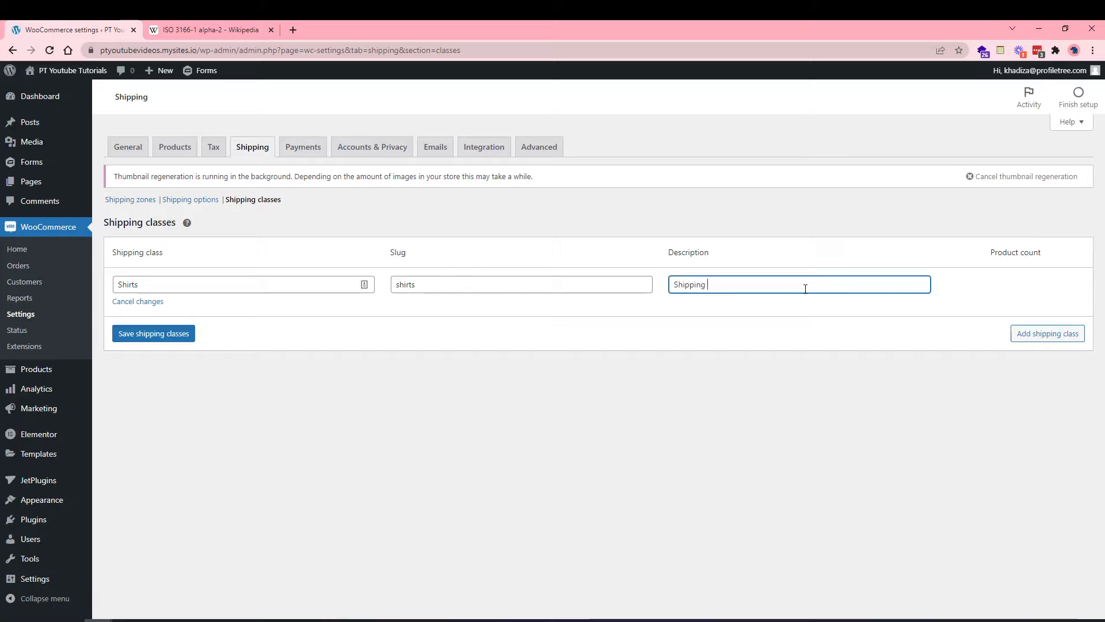
{"action": "type", "text": "class for "}
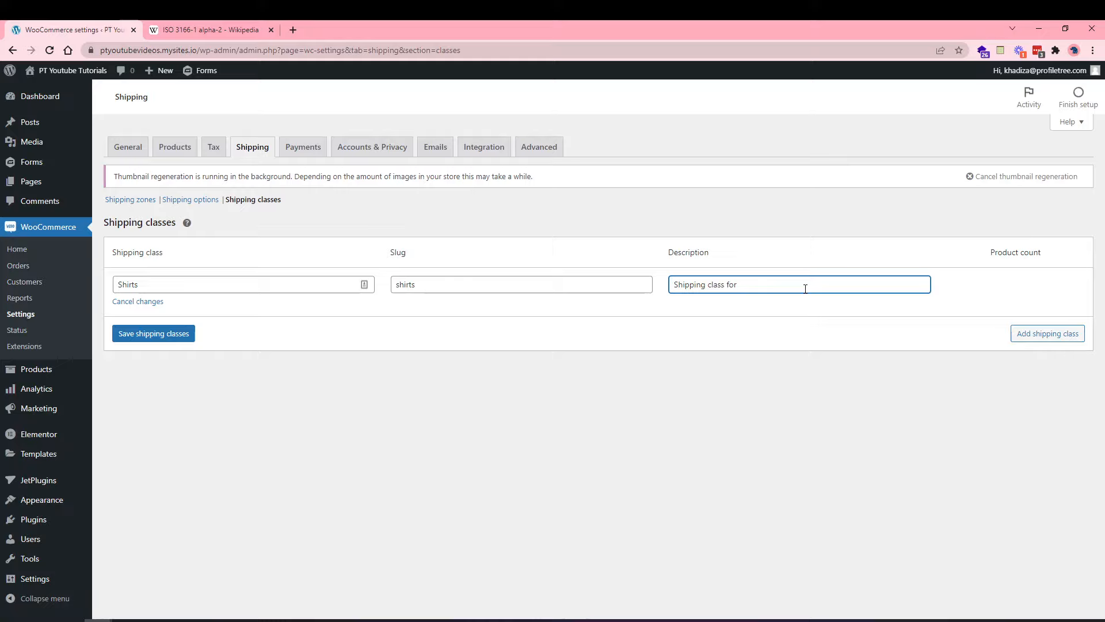
{"action": "type", "text": "tishirts"}
{"action": "key", "text": "BackSpace"}
{"action": "key", "text": "BackSpace"}
{"action": "key", "text": "BackSpace"}
{"action": "key", "text": "BackSpace"}
{"action": "key", "text": "BackSpace"}
{"action": "key", "text": "BackSpace"}
{"action": "key", "text": "BackSpace"}
{"action": "key", "text": "BackSpace"}
{"action": "type", "text": "shirts"}
{"action": "left_click", "coordinate": [161, 332]}
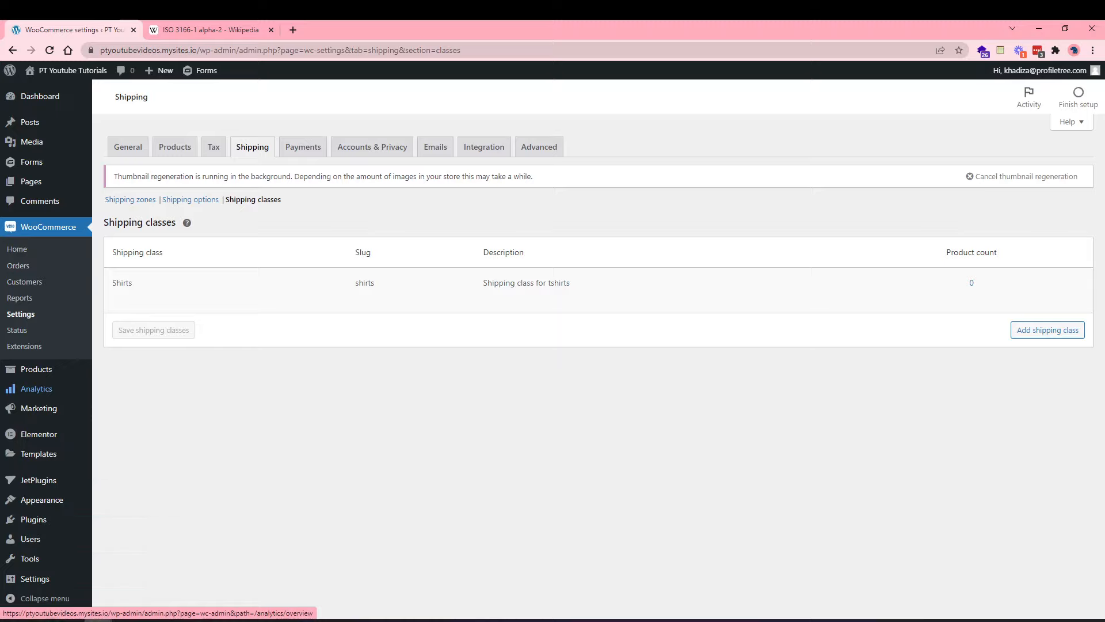
Reopen the Shirts class, stay on the page when warned, and save it again.
{"action": "left_click", "coordinate": [117, 297]}
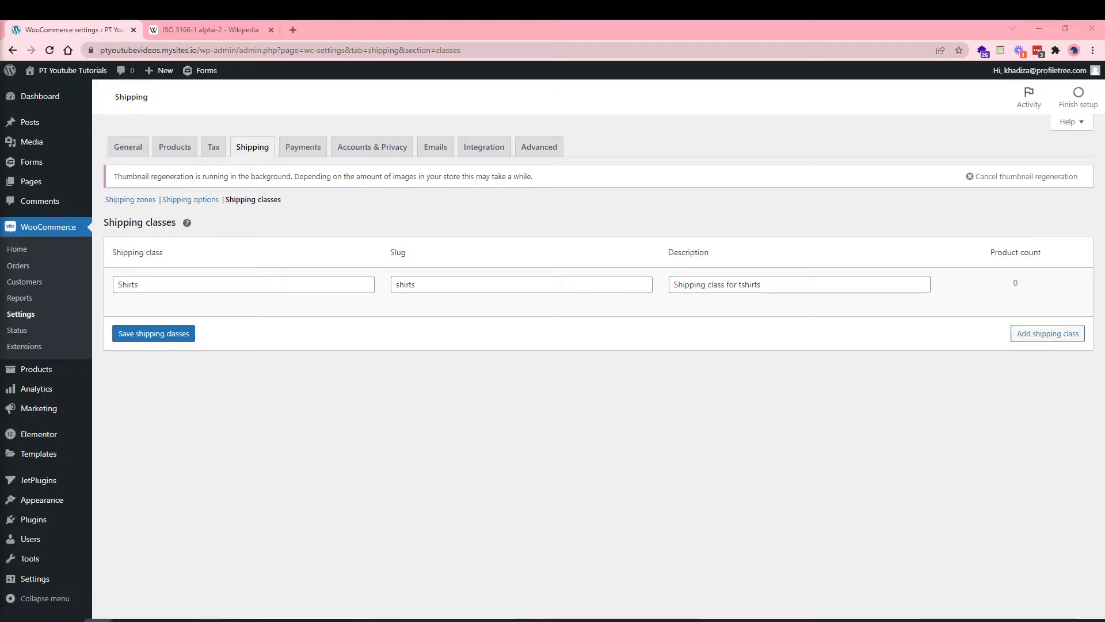
{"action": "left_click", "coordinate": [140, 202]}
{"action": "left_click", "coordinate": [652, 115]}
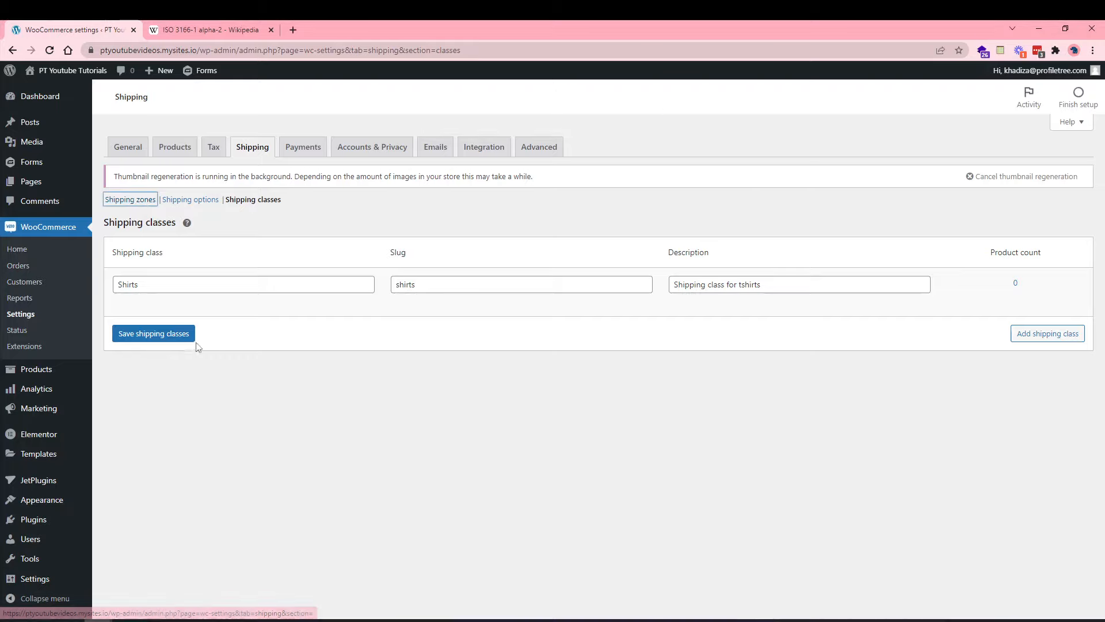
{"action": "left_click", "coordinate": [178, 332]}
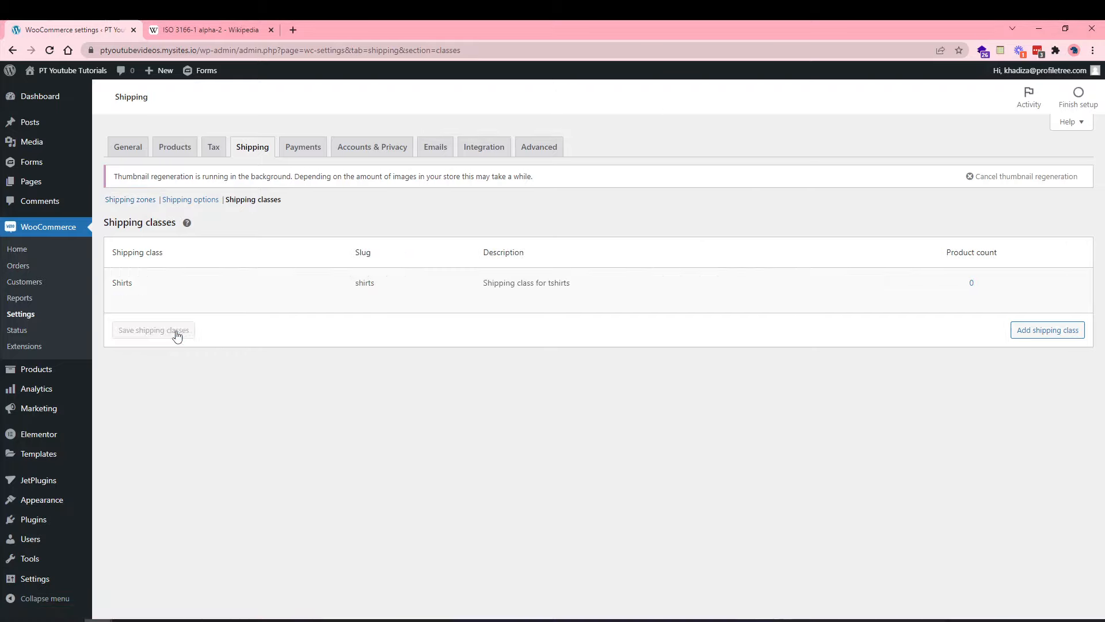
{"action": "left_click", "coordinate": [130, 201]}
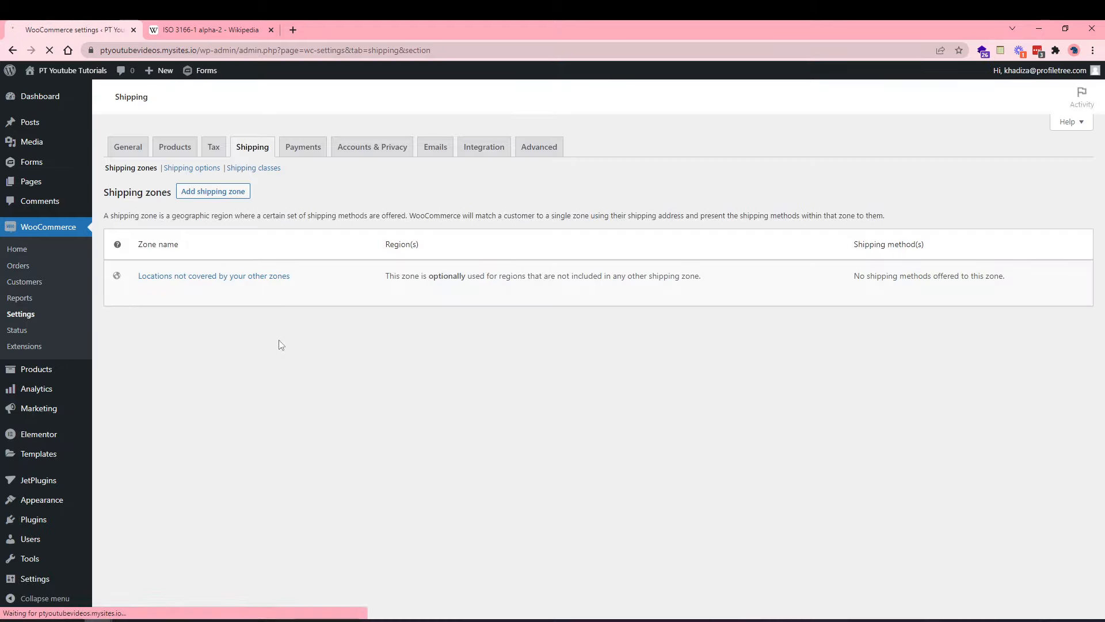
Open the UK zone and edit its Flat rate method.
{"action": "left_click", "coordinate": [144, 306]}
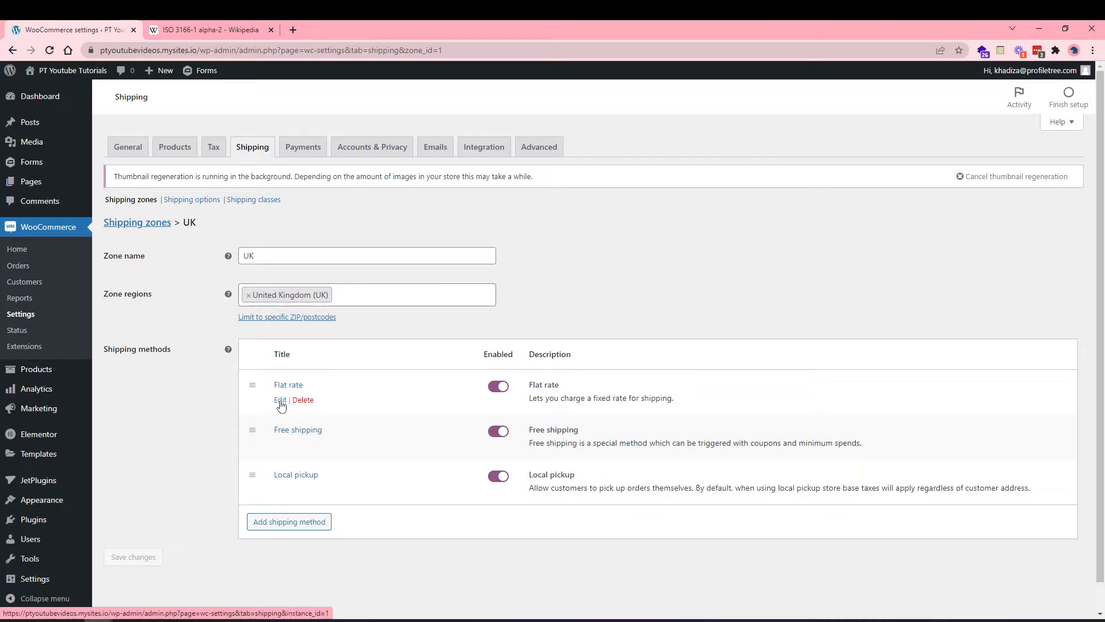
{"action": "left_click", "coordinate": [280, 400]}
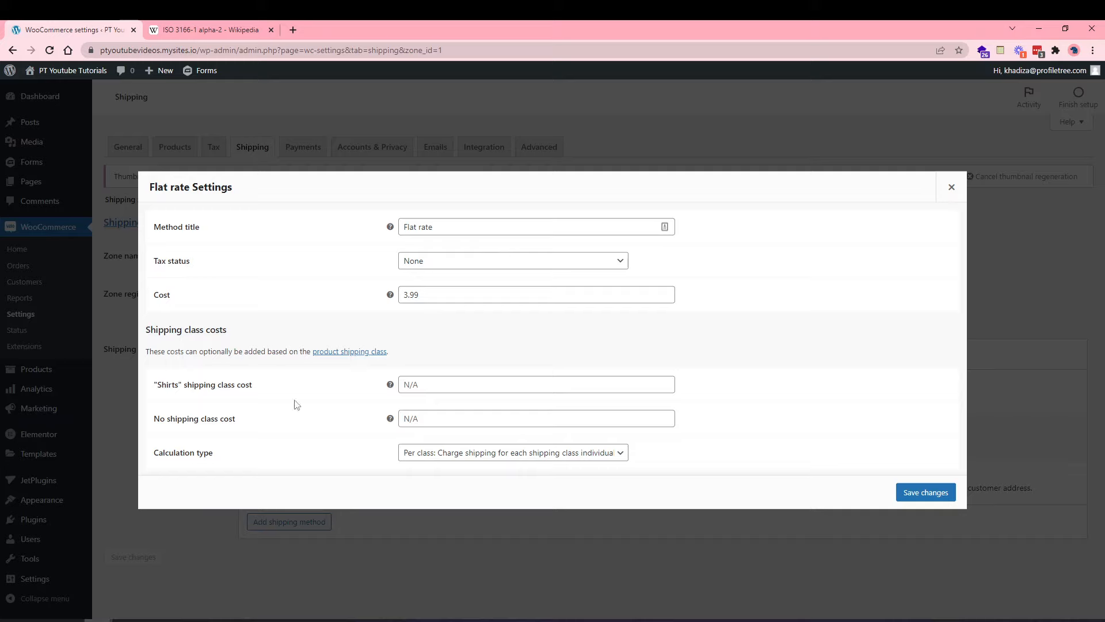
{"action": "left_click", "coordinate": [424, 456]}
{"action": "left_click", "coordinate": [211, 620]}
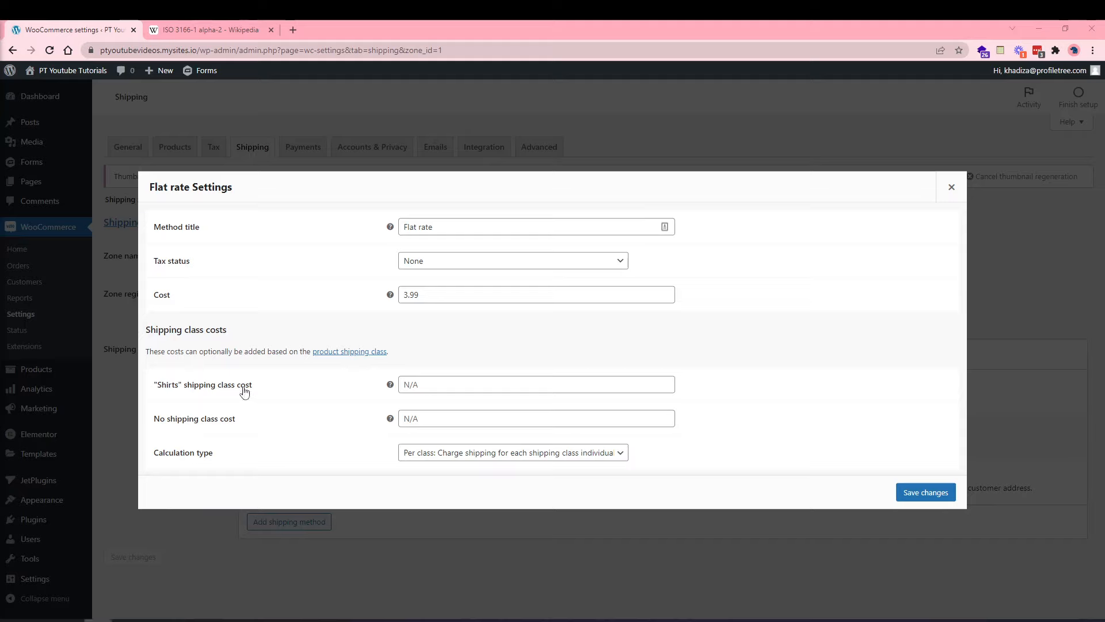
{"action": "left_click", "coordinate": [485, 398]}
{"action": "mouse_move", "coordinate": [391, 385]}
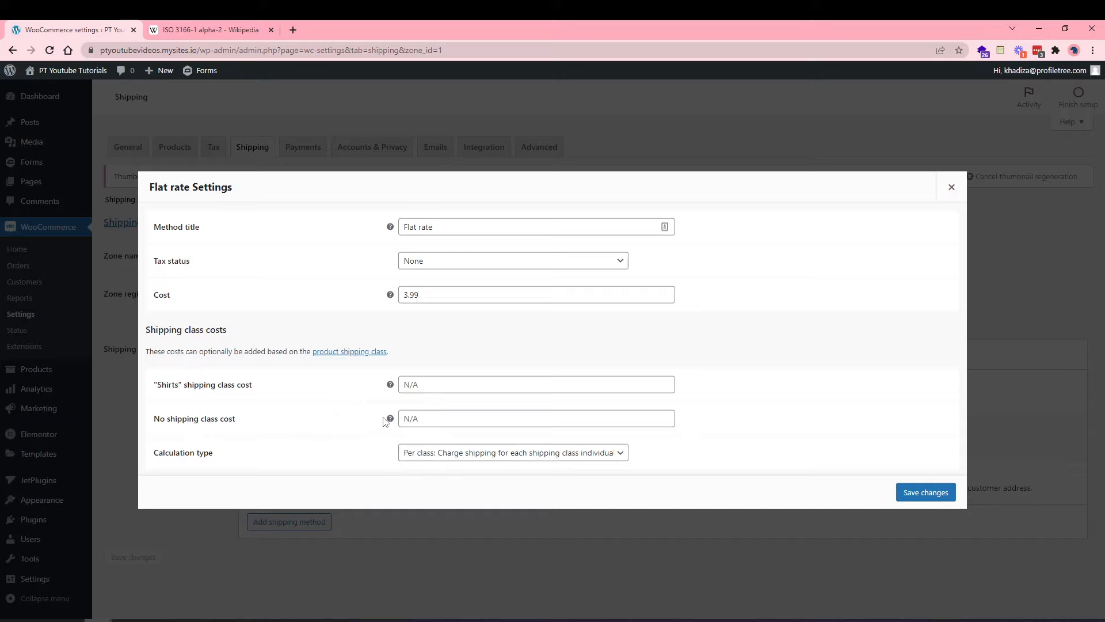
{"action": "mouse_move", "coordinate": [391, 420]}
{"action": "left_click", "coordinate": [433, 448]}
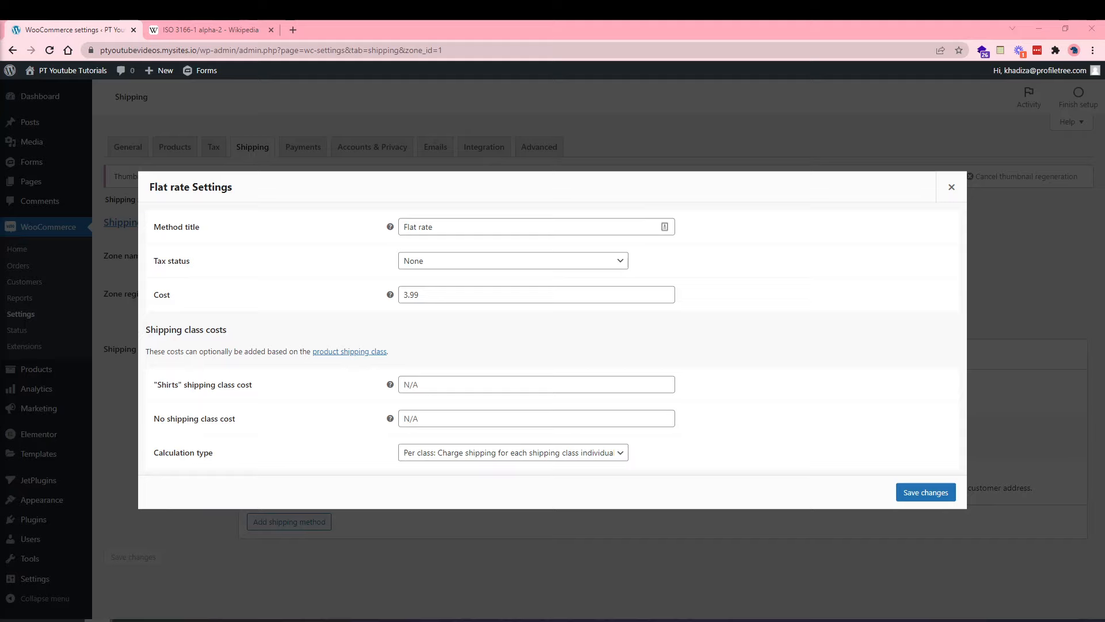
Set the UK Flat rate calculation type to per order (most expensive class) and save.
{"action": "left_click", "coordinate": [542, 456]}
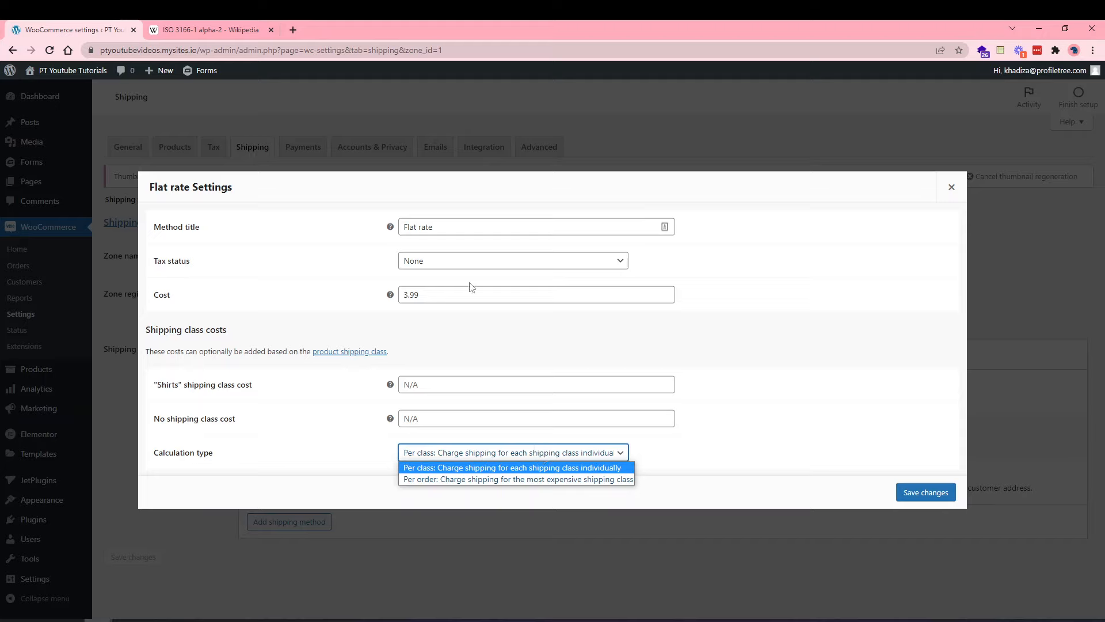
{"action": "left_click", "coordinate": [330, 444]}
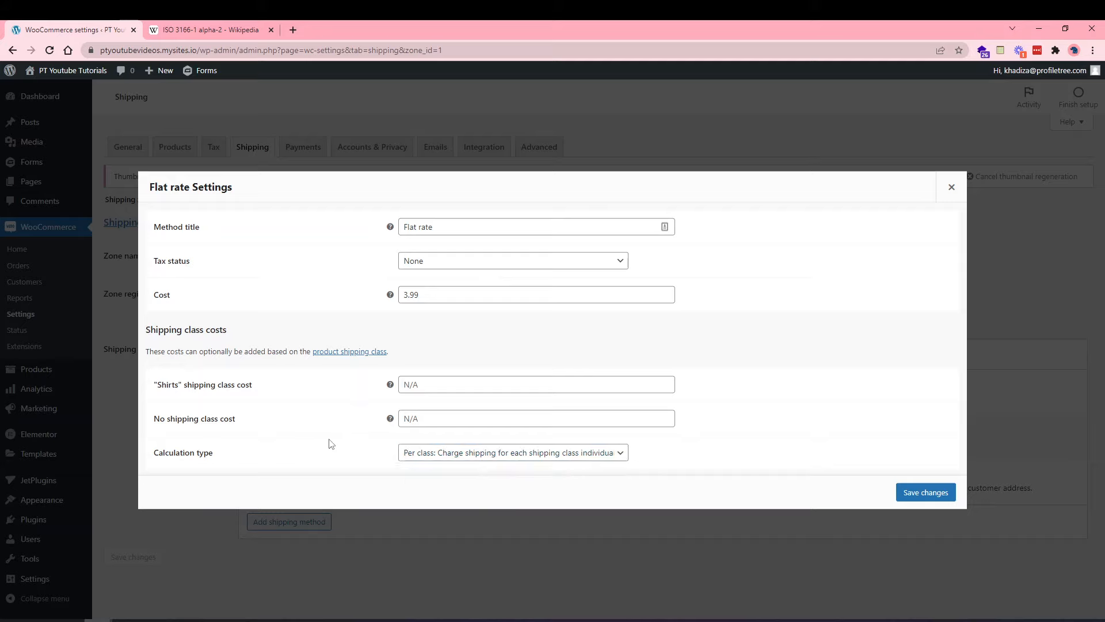
{"action": "left_click", "coordinate": [428, 453]}
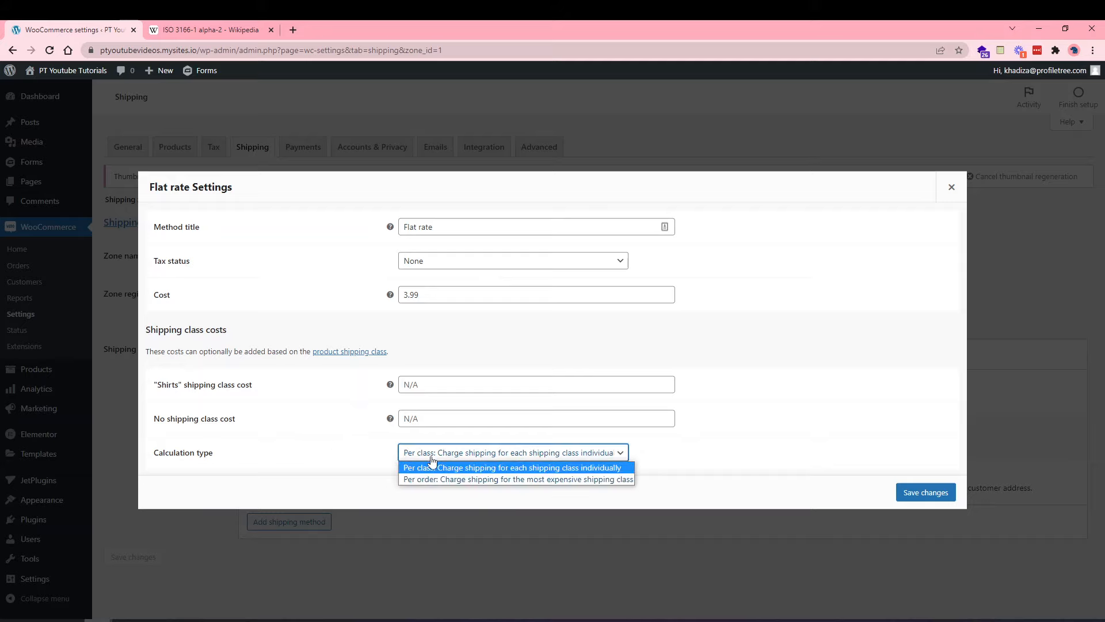
{"action": "left_click", "coordinate": [456, 480]}
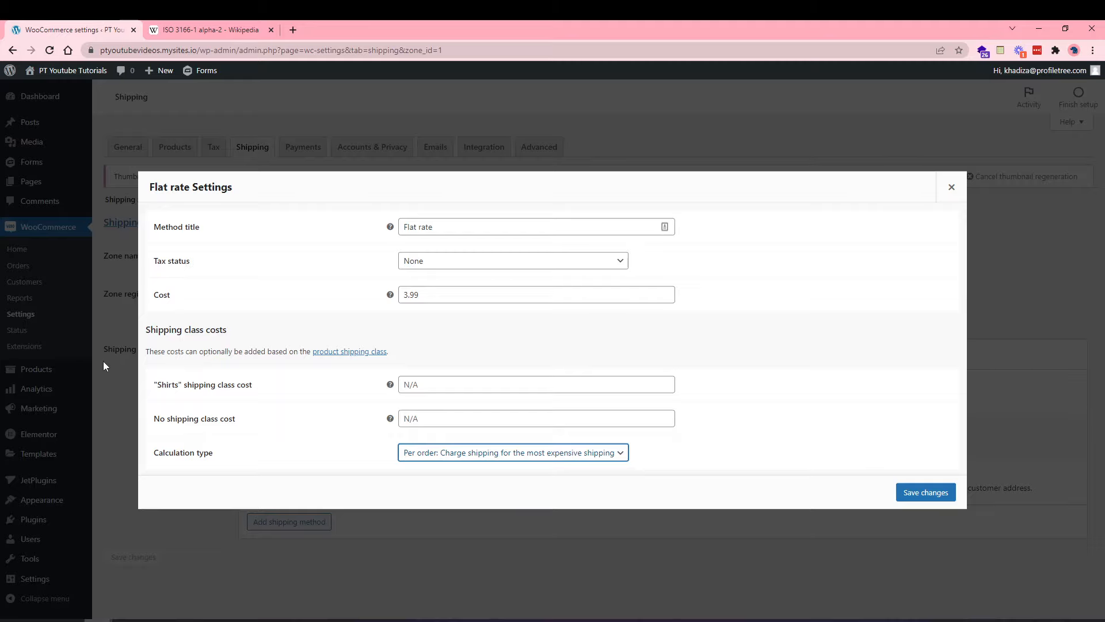
{"action": "left_click", "coordinate": [907, 491]}
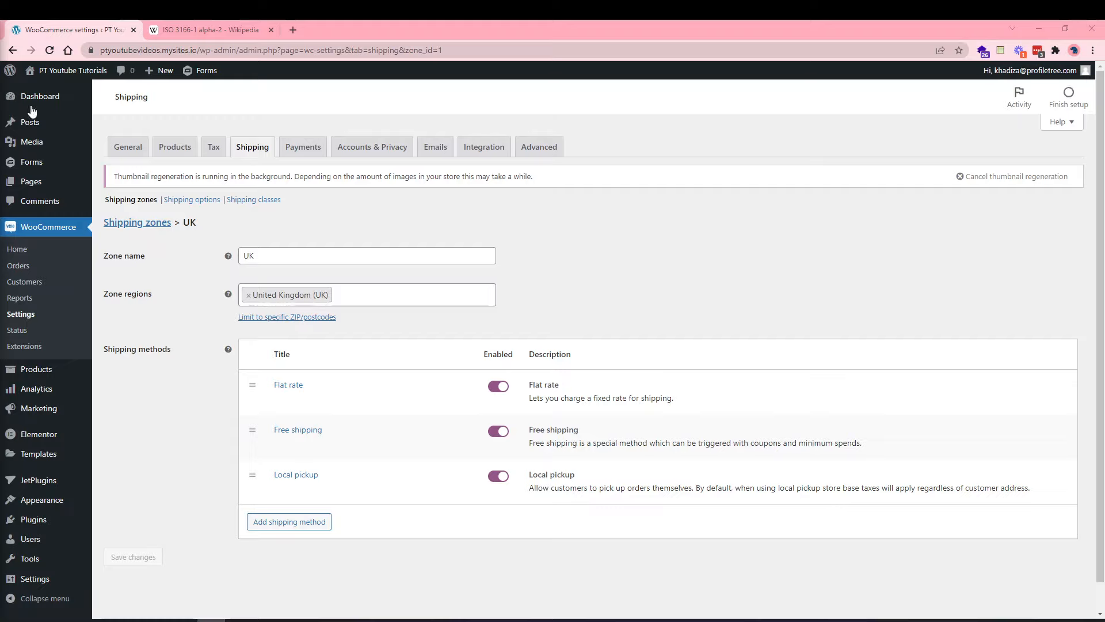
{"action": "left_click", "coordinate": [321, 150]}
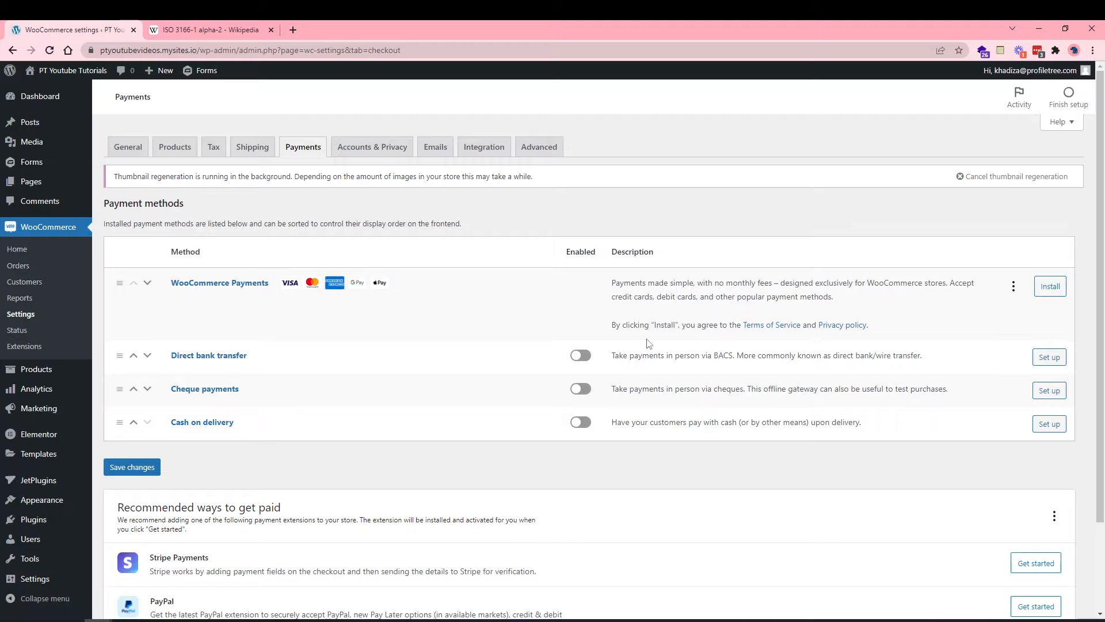
Toggle direct bank transfer, then start setting up the recommended PayPal payment extension.
{"action": "left_click", "coordinate": [582, 360]}
{"action": "left_click", "coordinate": [588, 362]}
{"action": "scroll", "coordinate": [546, 386], "scroll_direction": "down", "scroll_amount": 2}
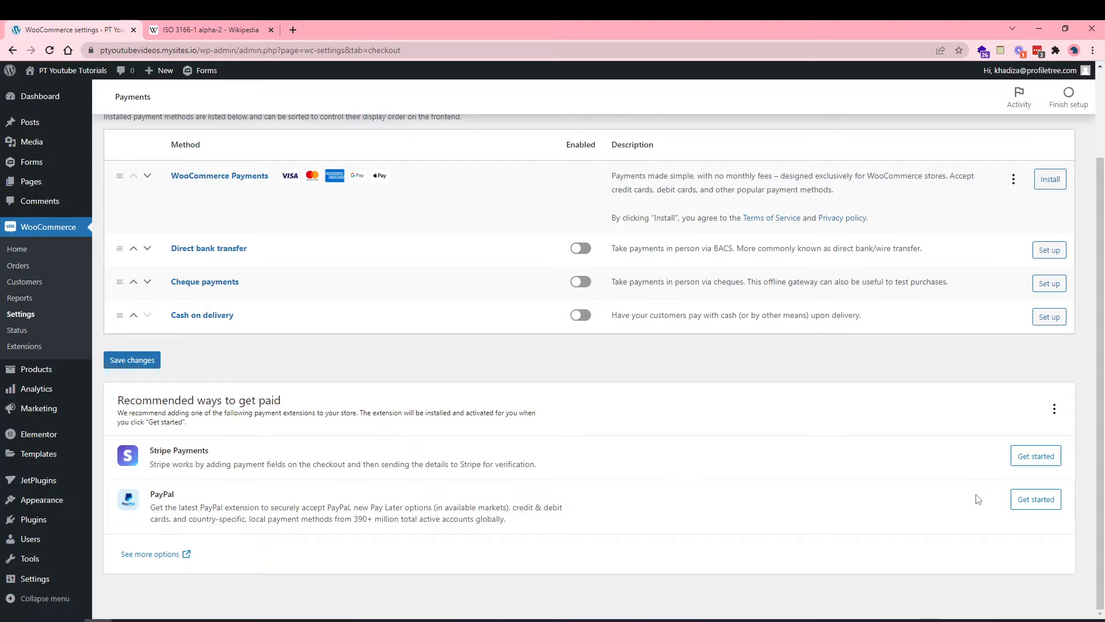
{"action": "left_click", "coordinate": [1024, 494]}
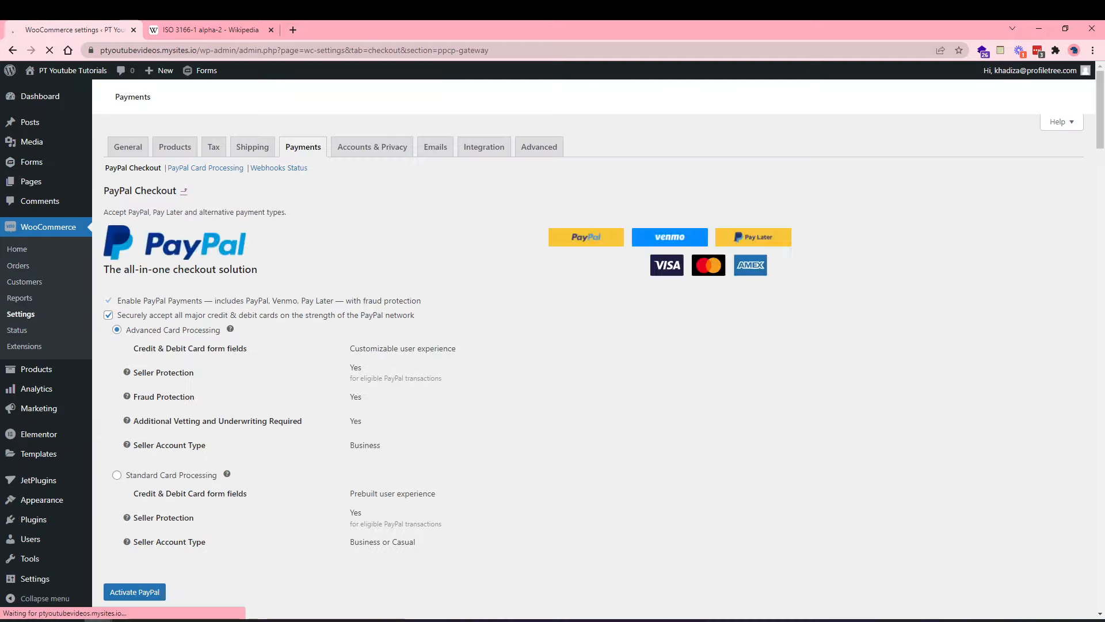
Dismiss the PayPal account connection window and go back to WooCommerce Settings.
{"action": "scroll", "coordinate": [362, 393], "scroll_direction": "down", "scroll_amount": 2}
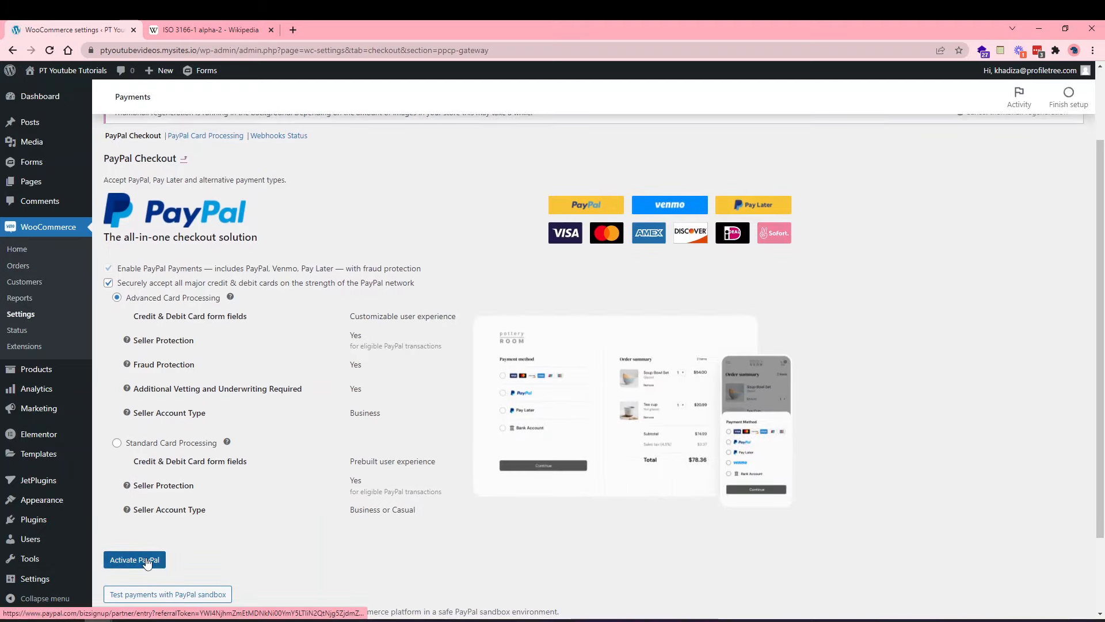
{"action": "scroll", "coordinate": [190, 547], "scroll_direction": "down", "scroll_amount": 2}
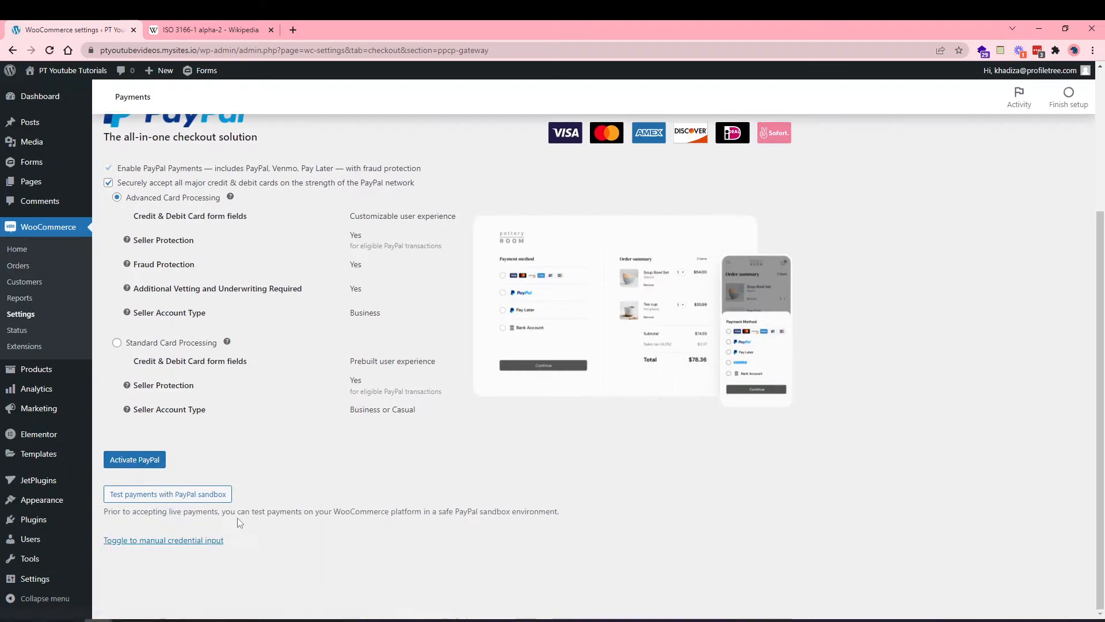
{"action": "left_click", "coordinate": [138, 460]}
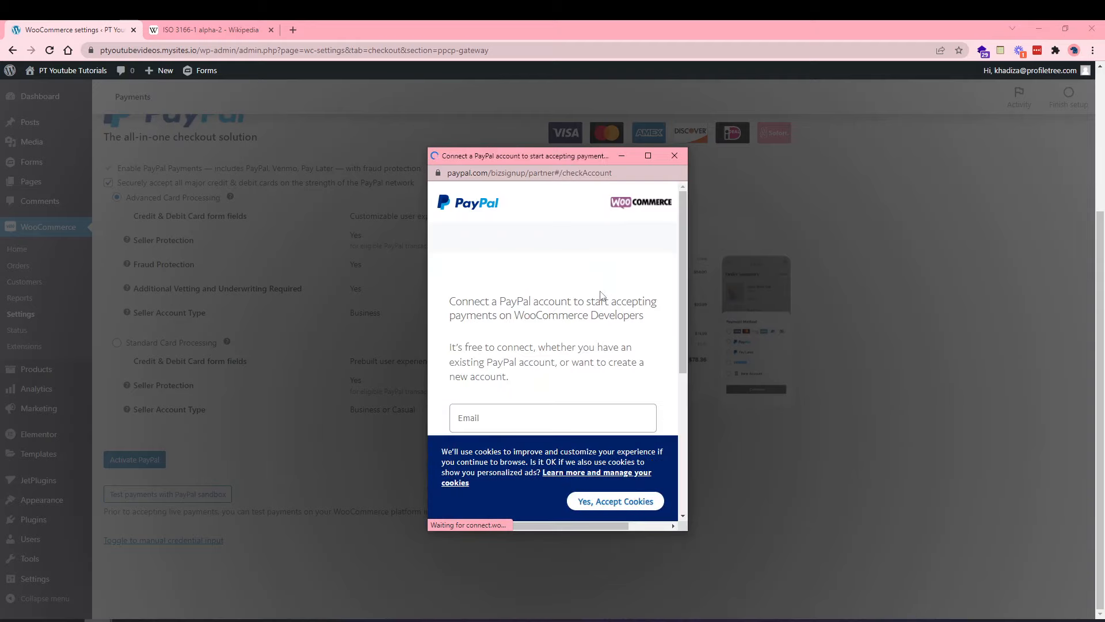
{"action": "scroll", "coordinate": [548, 355], "scroll_direction": "down", "scroll_amount": 2}
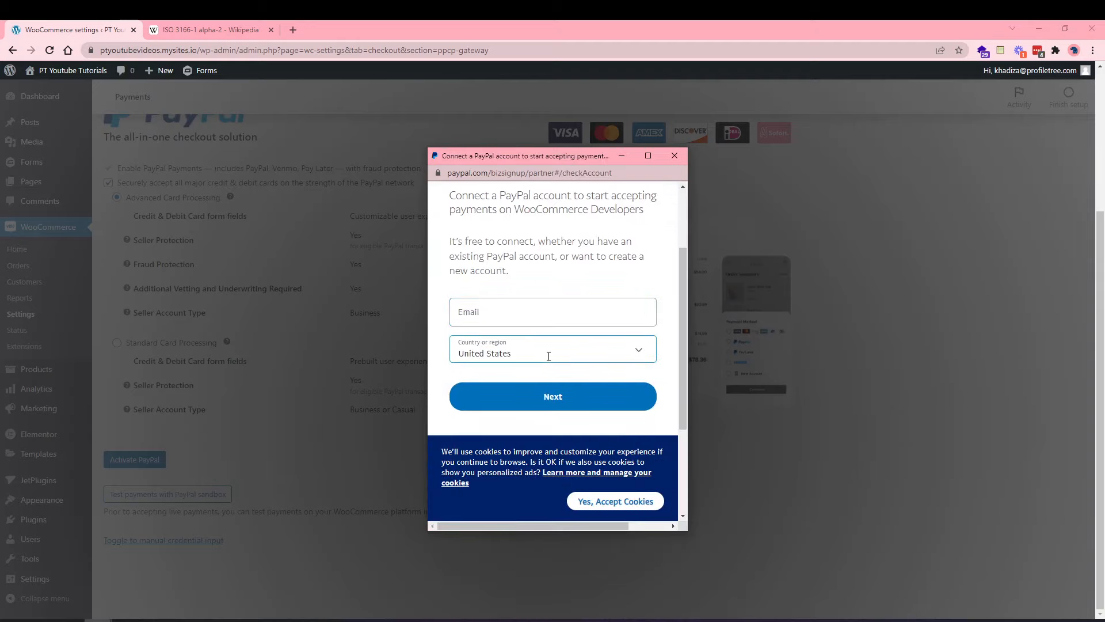
{"action": "scroll", "coordinate": [547, 355], "scroll_direction": "down", "scroll_amount": 3}
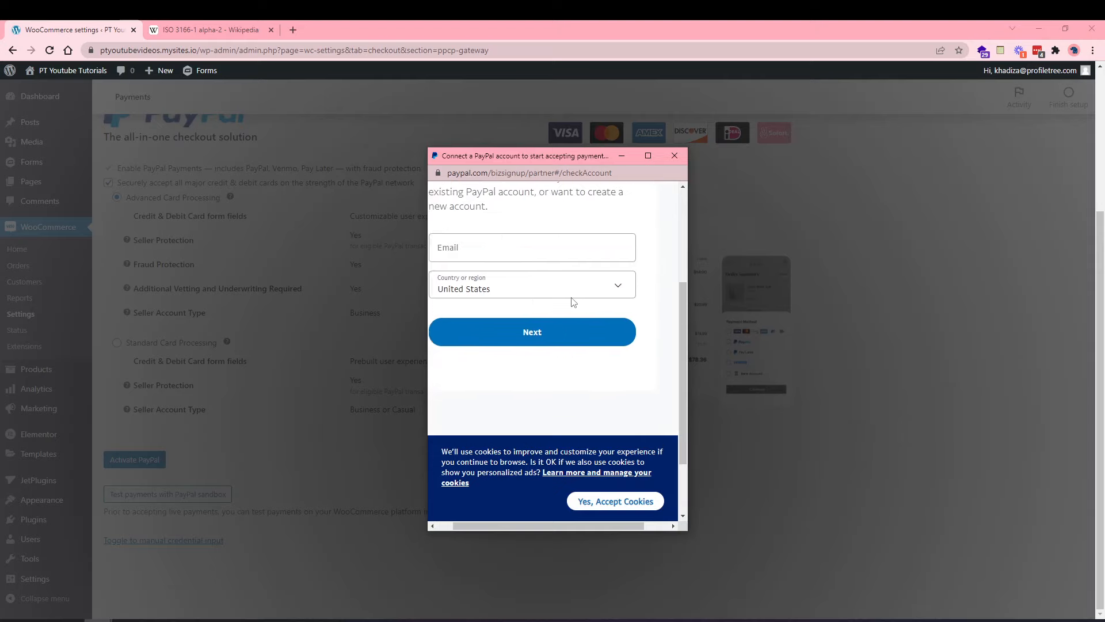
{"action": "left_click", "coordinate": [677, 156]}
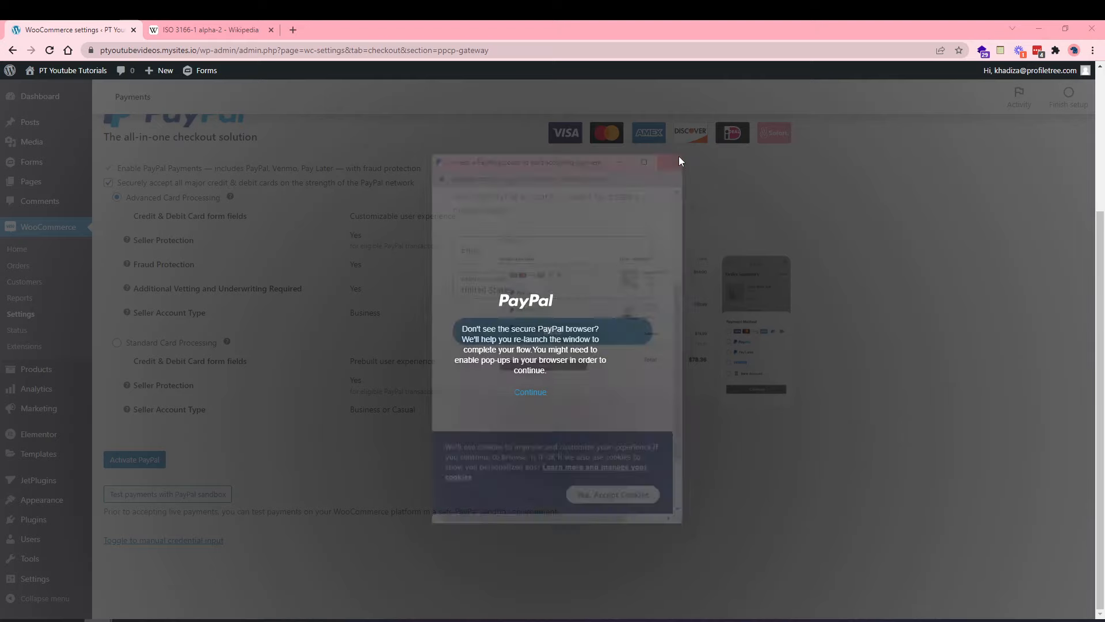
{"action": "scroll", "coordinate": [346, 247], "scroll_direction": "up", "scroll_amount": 4}
{"action": "left_click", "coordinate": [27, 314]}
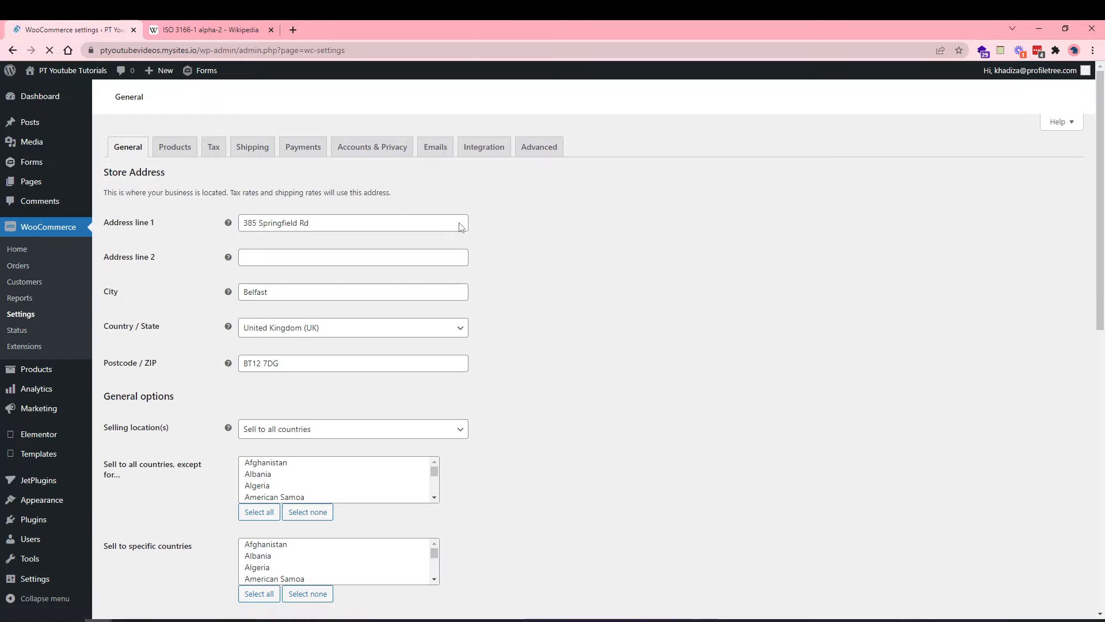
Switch to the Accounts & Privacy tab of WooCommerce Settings.
{"action": "left_click", "coordinate": [371, 151]}
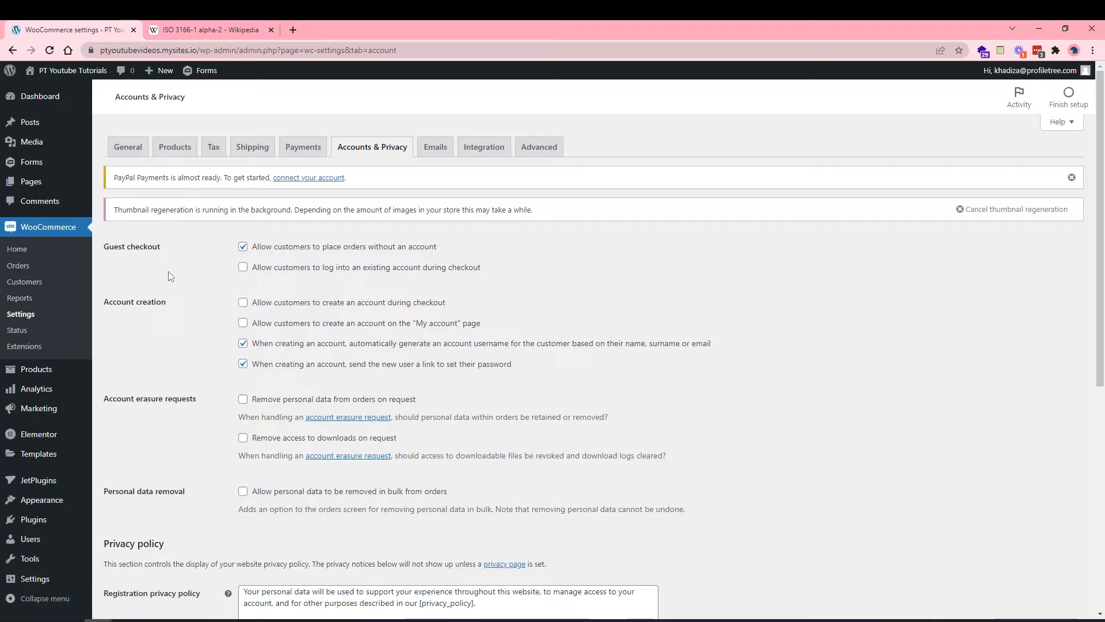
Keep guest checkout on and allow customers to log in and create accounts during checkout.
{"action": "left_click", "coordinate": [275, 249]}
{"action": "left_click", "coordinate": [269, 247]}
{"action": "left_click", "coordinate": [286, 274]}
{"action": "left_click", "coordinate": [305, 306]}
{"action": "mouse_move", "coordinate": [28, 188]}
{"action": "right_click", "coordinate": [170, 183]}
Open the Pages list in a new tab, view the My account page, then return to settings.
{"action": "left_click", "coordinate": [201, 190]}
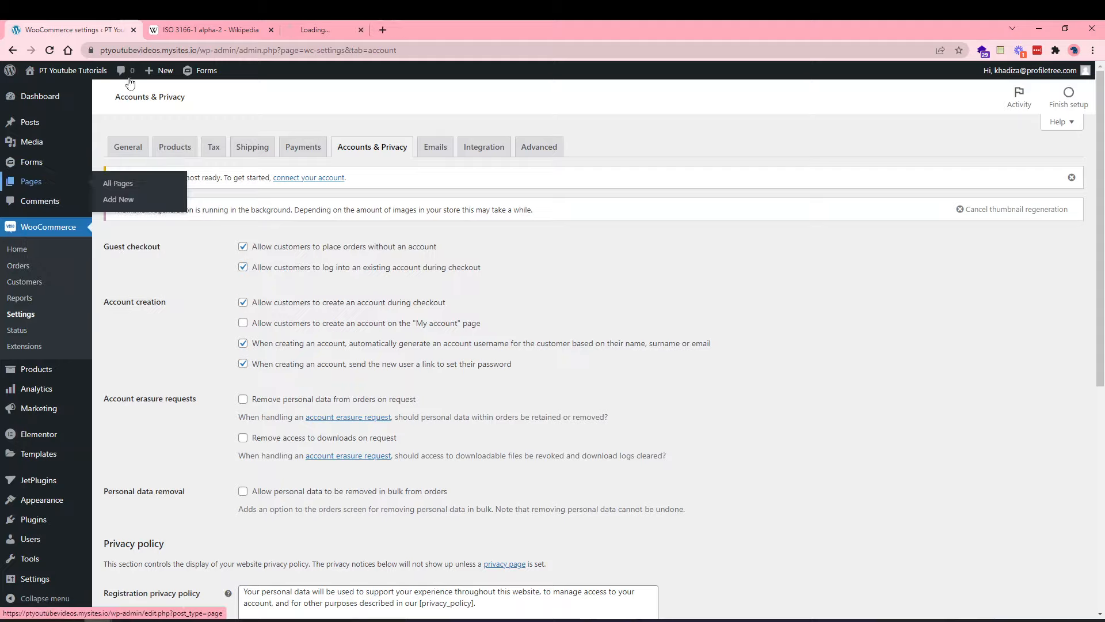
{"action": "left_click", "coordinate": [248, 26]}
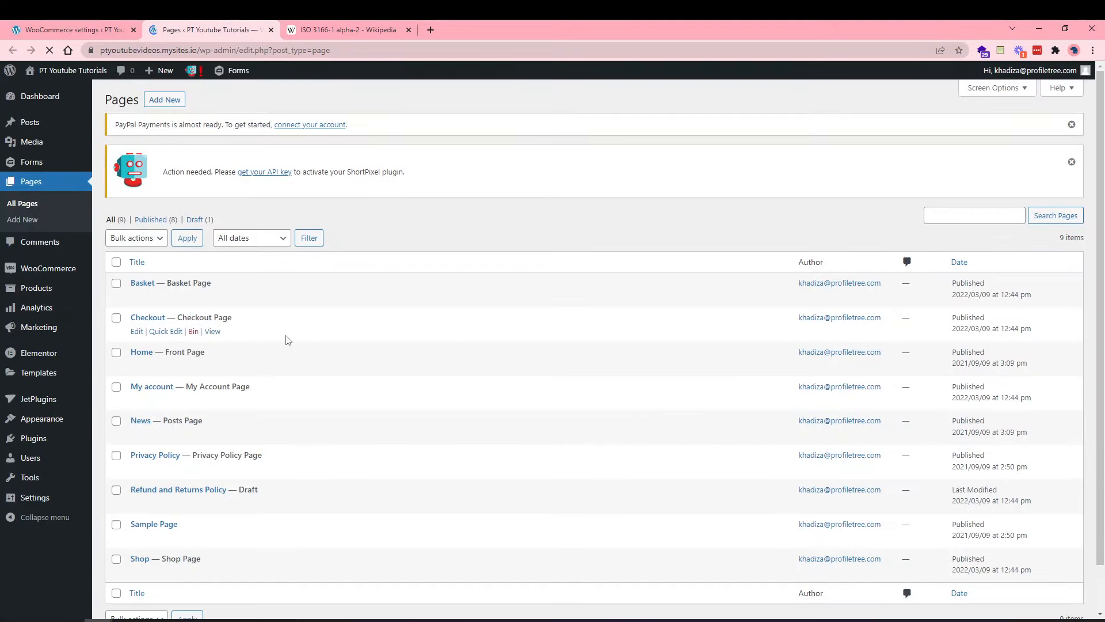
{"action": "scroll", "coordinate": [288, 339], "scroll_direction": "down", "scroll_amount": 1}
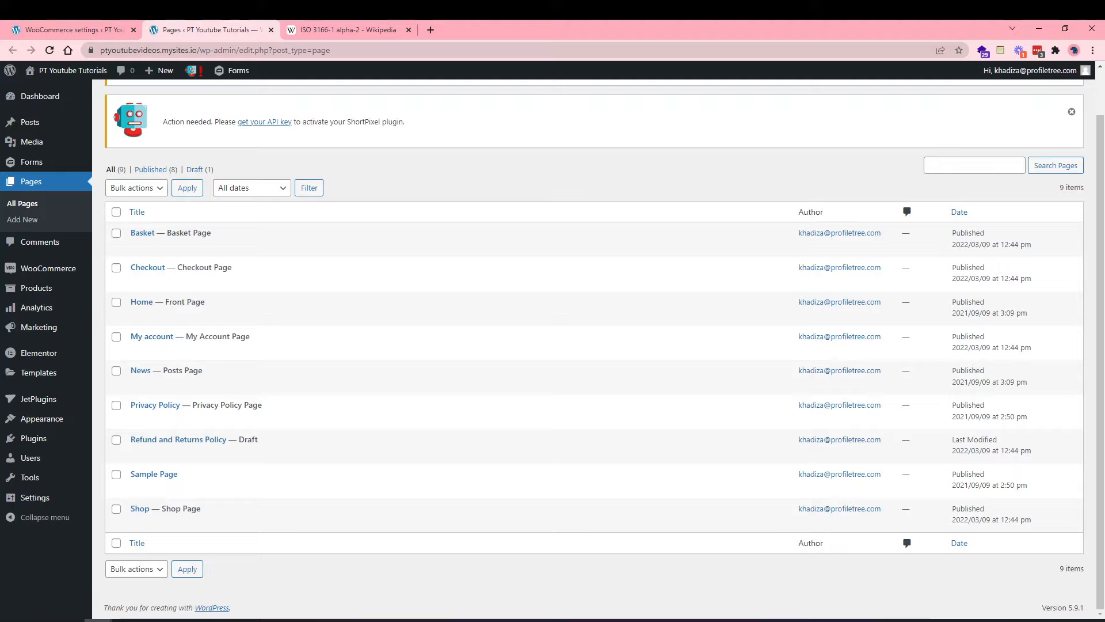
{"action": "mouse_move", "coordinate": [259, 351]}
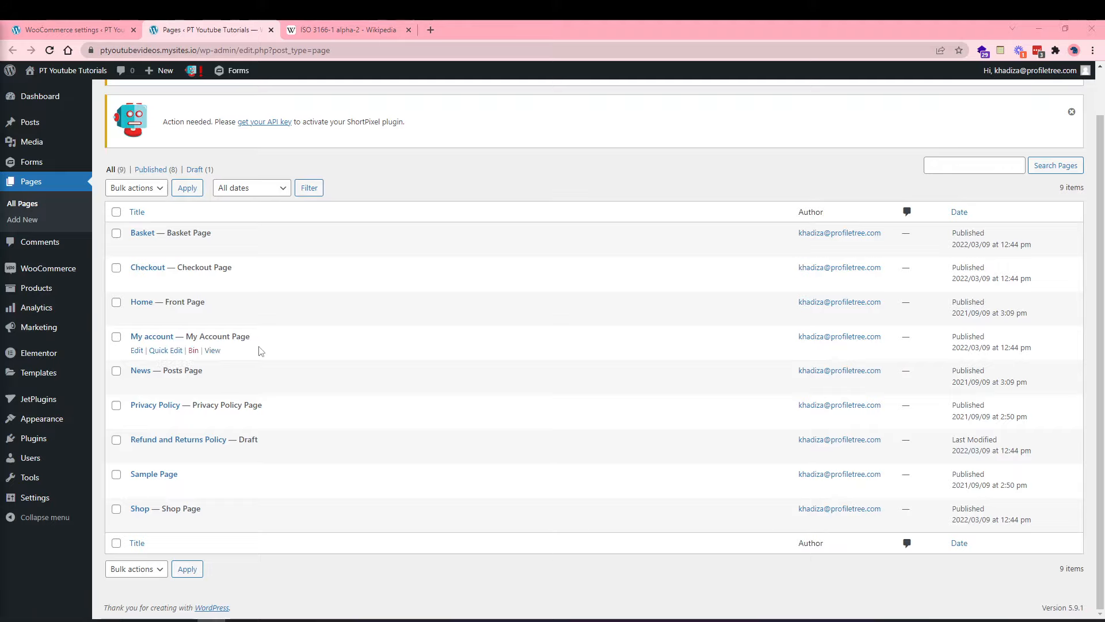
{"action": "left_click", "coordinate": [213, 351]}
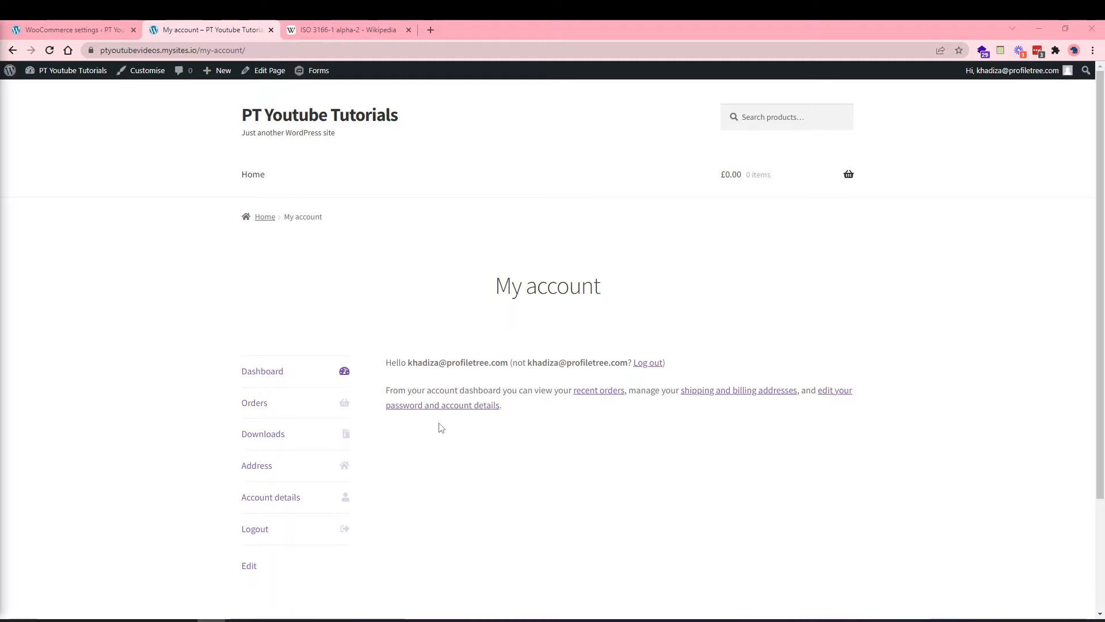
{"action": "scroll", "coordinate": [439, 426], "scroll_direction": "down", "scroll_amount": 2}
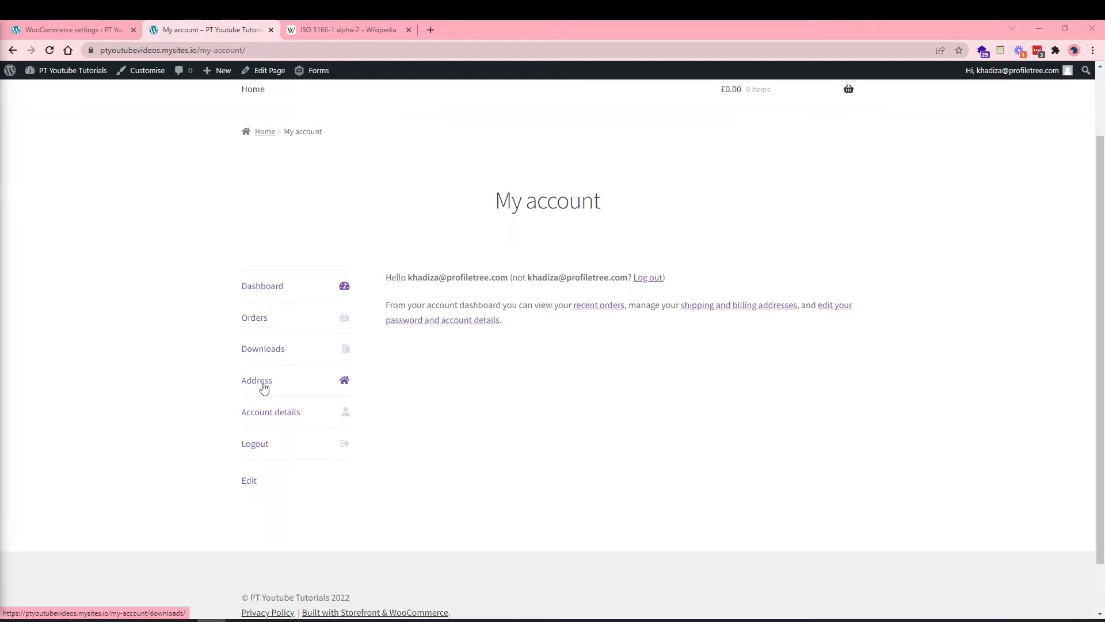
{"action": "left_click", "coordinate": [90, 23]}
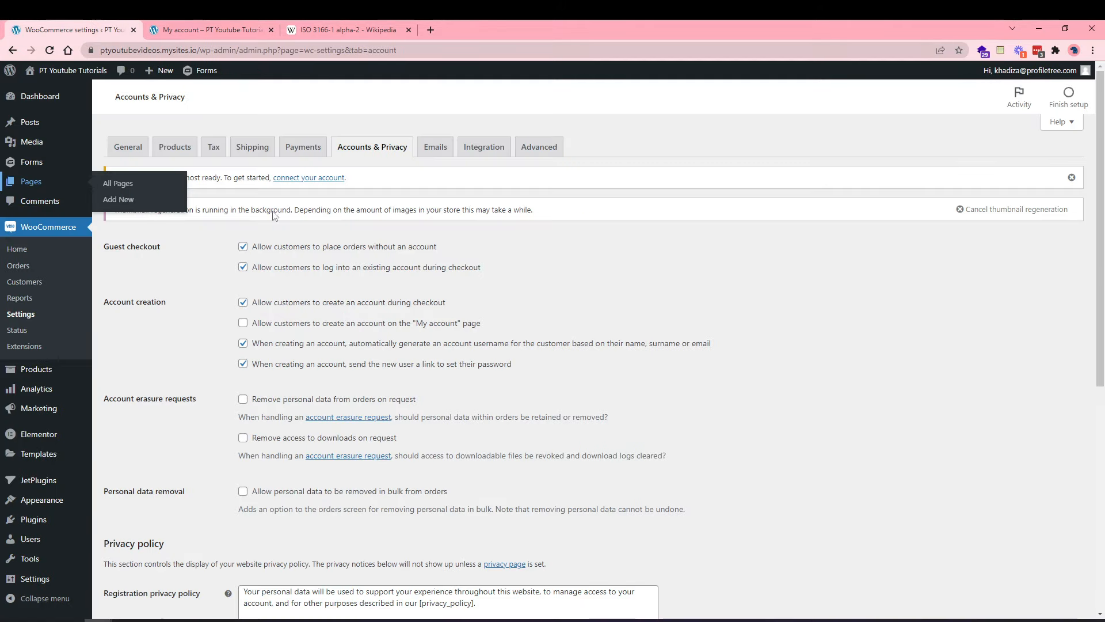
Allow account creation on My account, disable auto-generated usernames, and remove order personal data on erasure.
{"action": "left_click", "coordinate": [284, 327]}
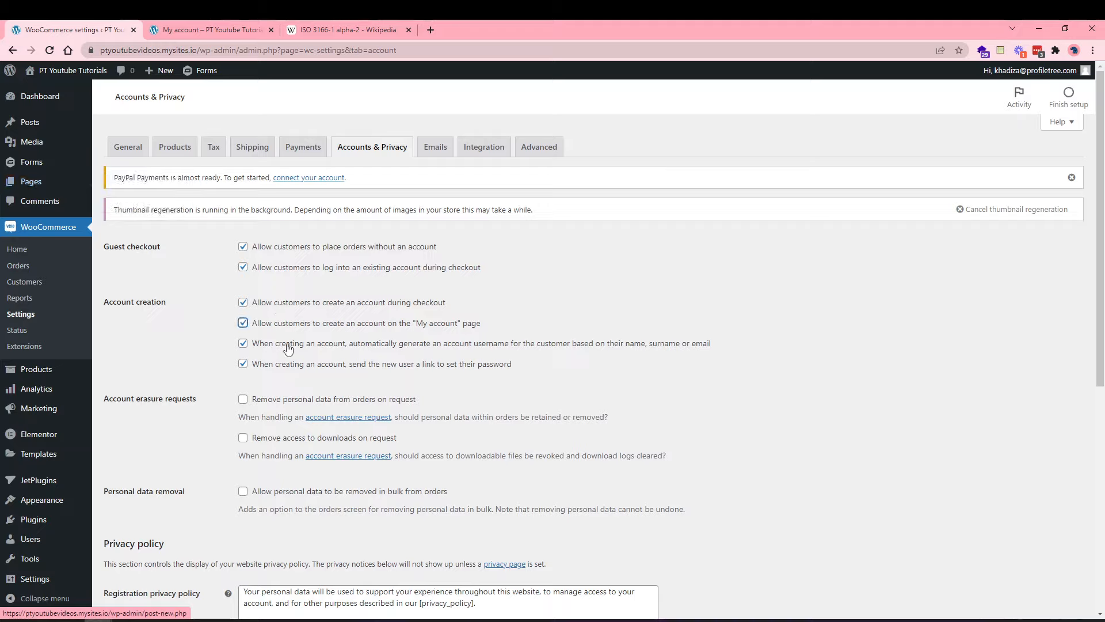
{"action": "left_click", "coordinate": [503, 348]}
{"action": "scroll", "coordinate": [455, 403], "scroll_direction": "down", "scroll_amount": 1}
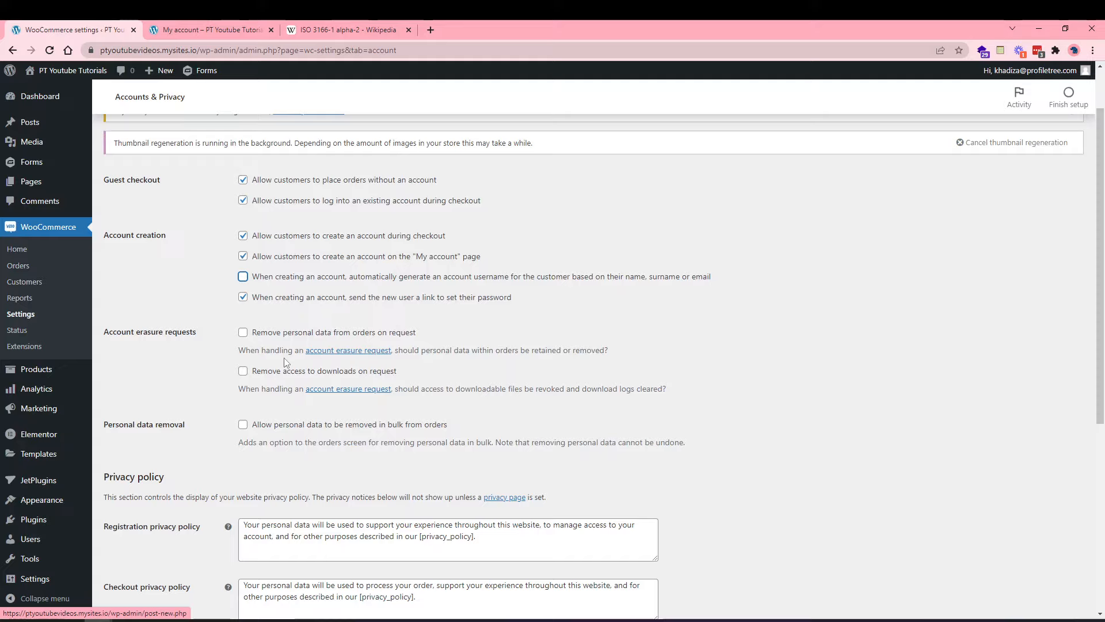
{"action": "left_click", "coordinate": [259, 336]}
{"action": "left_click", "coordinate": [257, 375]}
{"action": "left_click", "coordinate": [258, 376]}
{"action": "scroll", "coordinate": [240, 490], "scroll_direction": "down", "scroll_amount": 1}
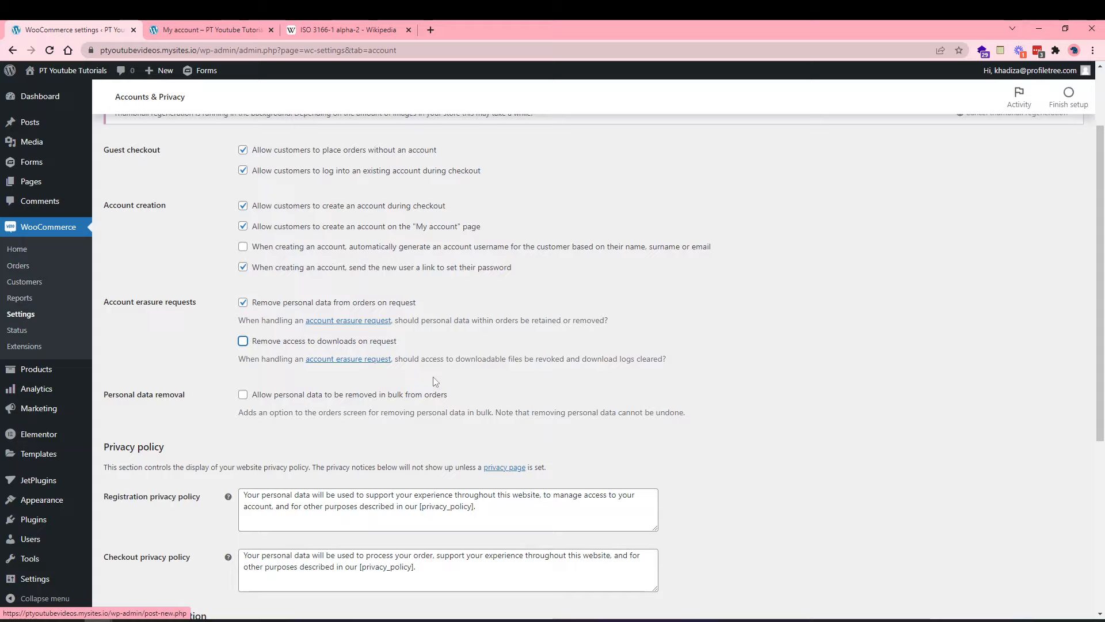
{"action": "scroll", "coordinate": [315, 407], "scroll_direction": "down", "scroll_amount": 2}
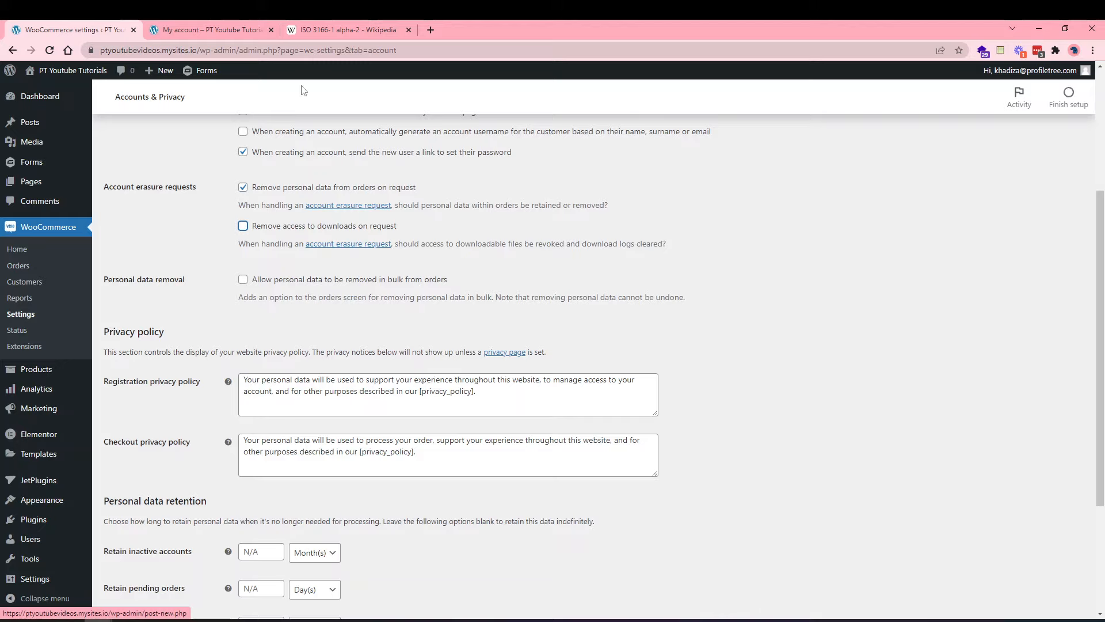
Send the My account tab back to the Pages list, then switch to the WooCommerce settings tab.
{"action": "left_click", "coordinate": [254, 29]}
{"action": "left_click", "coordinate": [12, 50]}
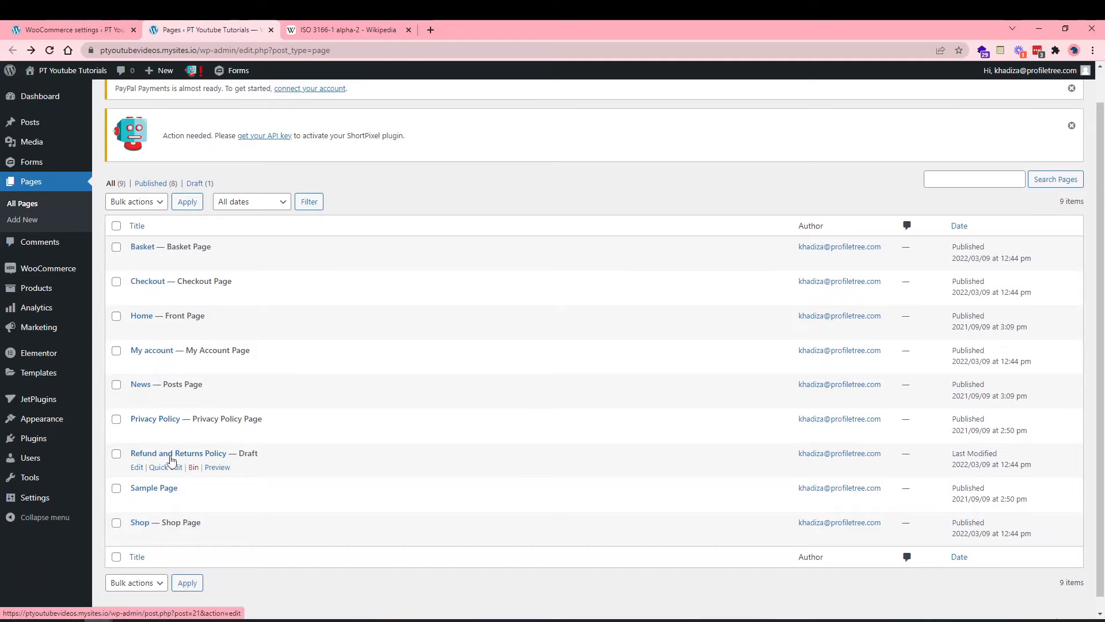
{"action": "left_click", "coordinate": [73, 26]}
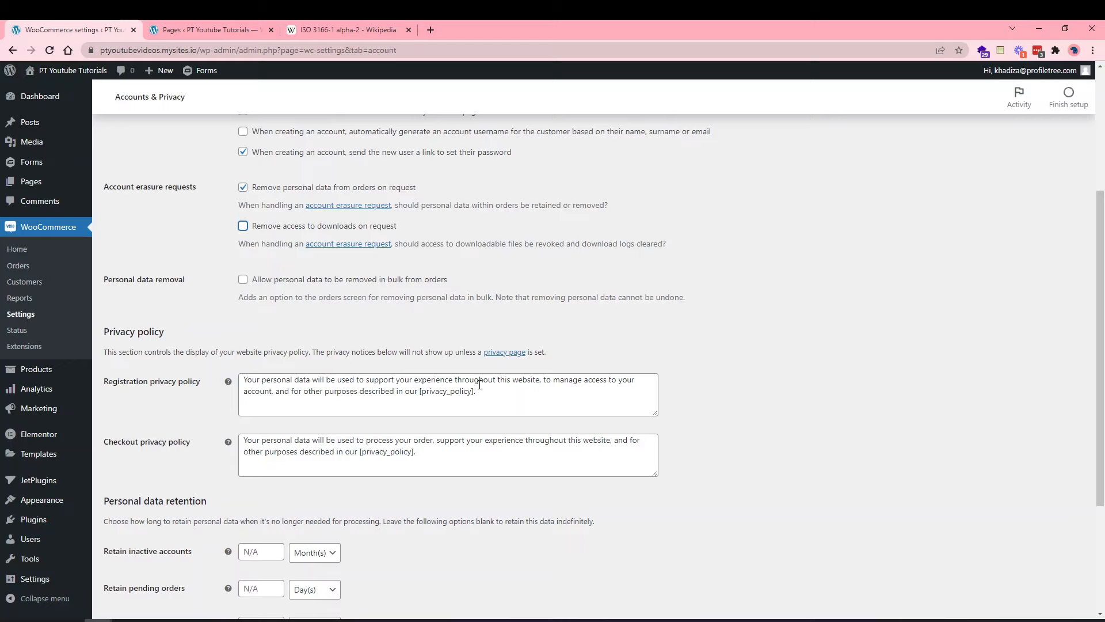
{"action": "left_click", "coordinate": [210, 30]}
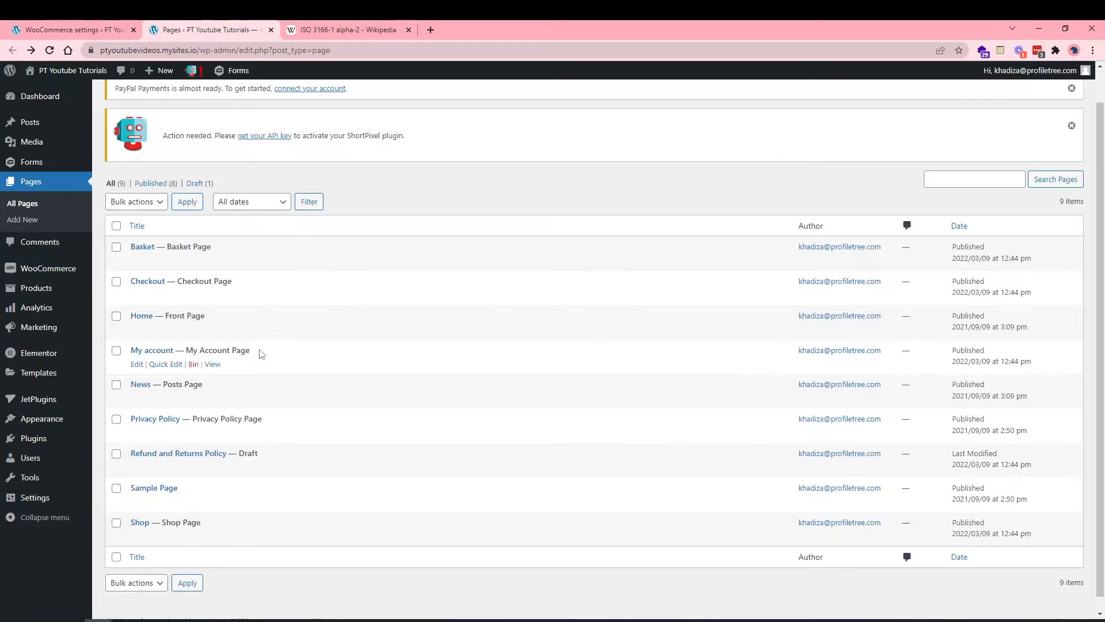
{"action": "left_click", "coordinate": [52, 25]}
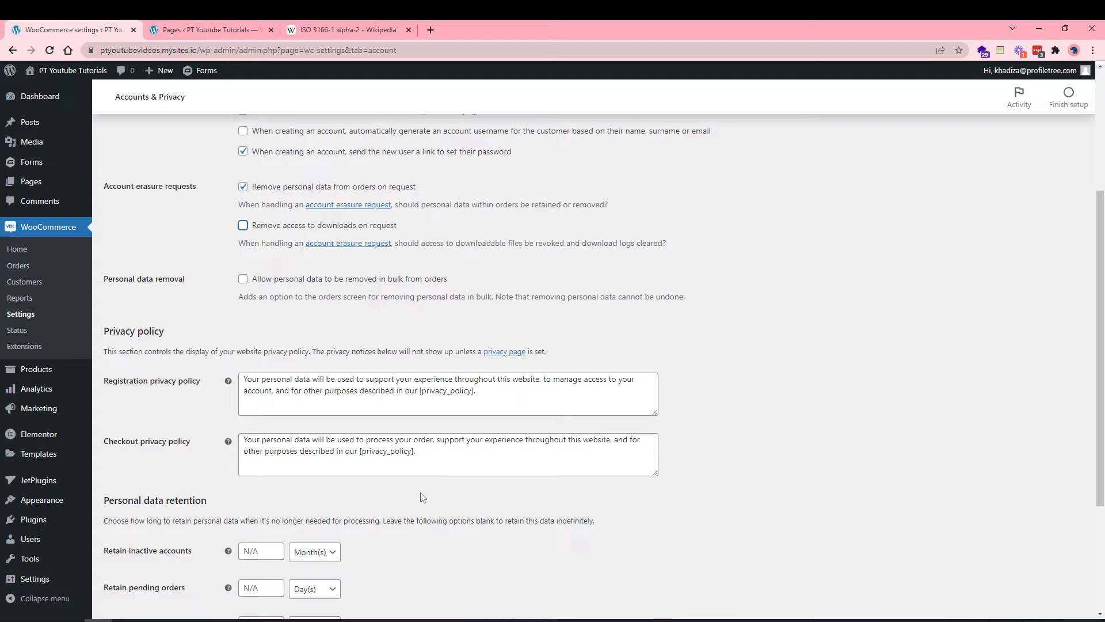
Inspect the [privacy_policy] placeholder in the checkout privacy text without changing it.
{"action": "scroll", "coordinate": [345, 322], "scroll_direction": "down", "scroll_amount": 1}
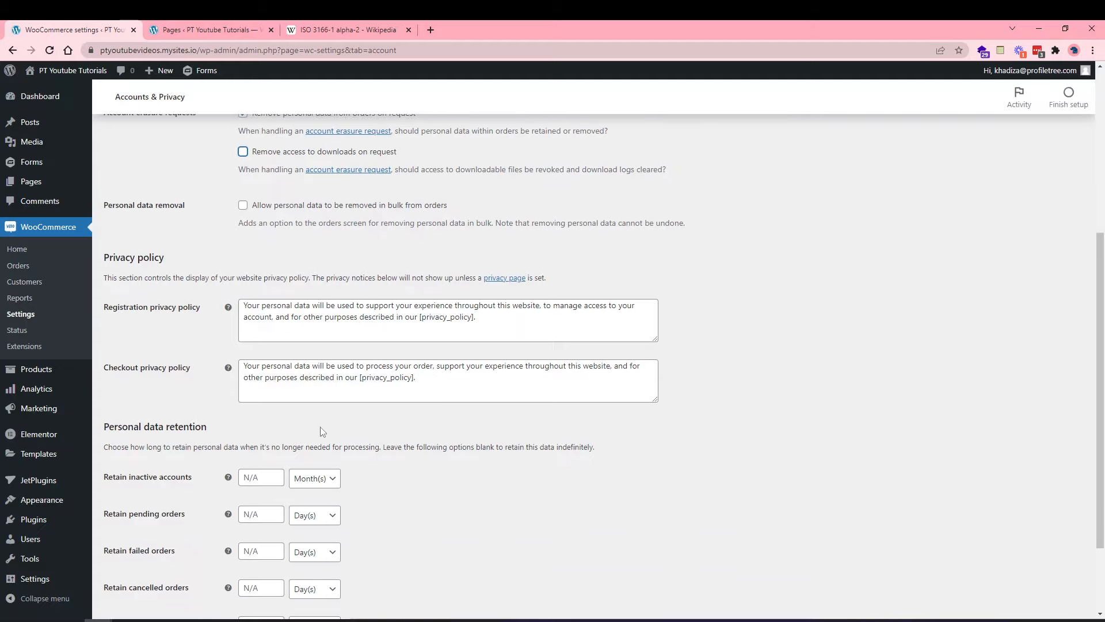
{"action": "scroll", "coordinate": [324, 444], "scroll_direction": "down", "scroll_amount": 1}
{"action": "left_click", "coordinate": [414, 307]}
{"action": "left_click_drag", "start_coordinate": [415, 307], "coordinate": [361, 310]}
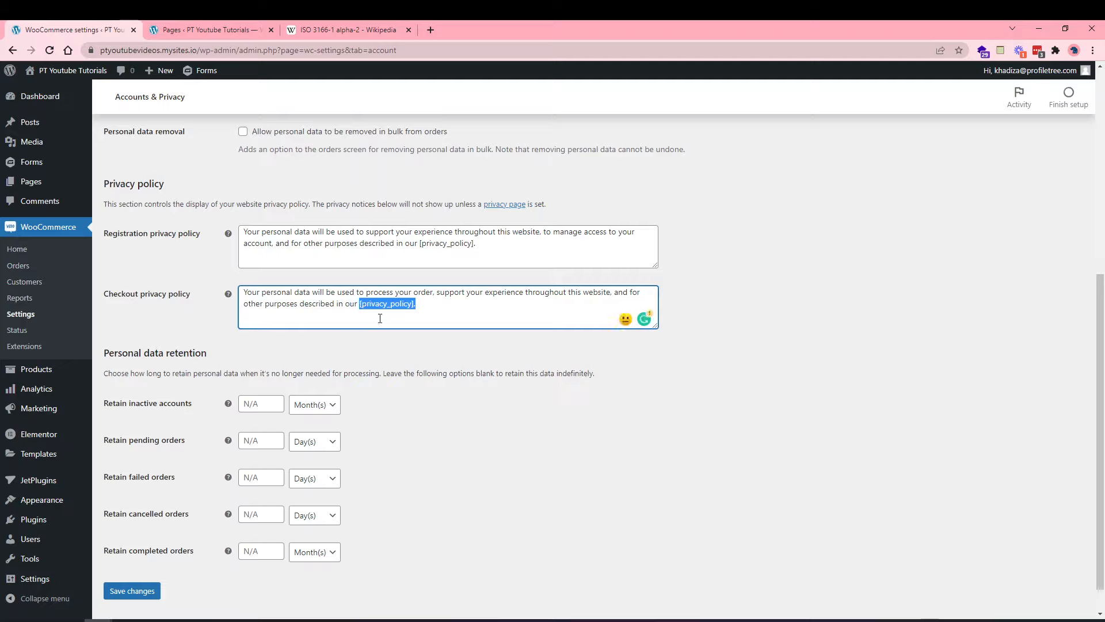
{"action": "left_click", "coordinate": [360, 335]}
Leave inactive-account retention blank with Month(s) as the unit and save the Accounts & Privacy settings.
{"action": "scroll", "coordinate": [351, 416], "scroll_direction": "down", "scroll_amount": 1}
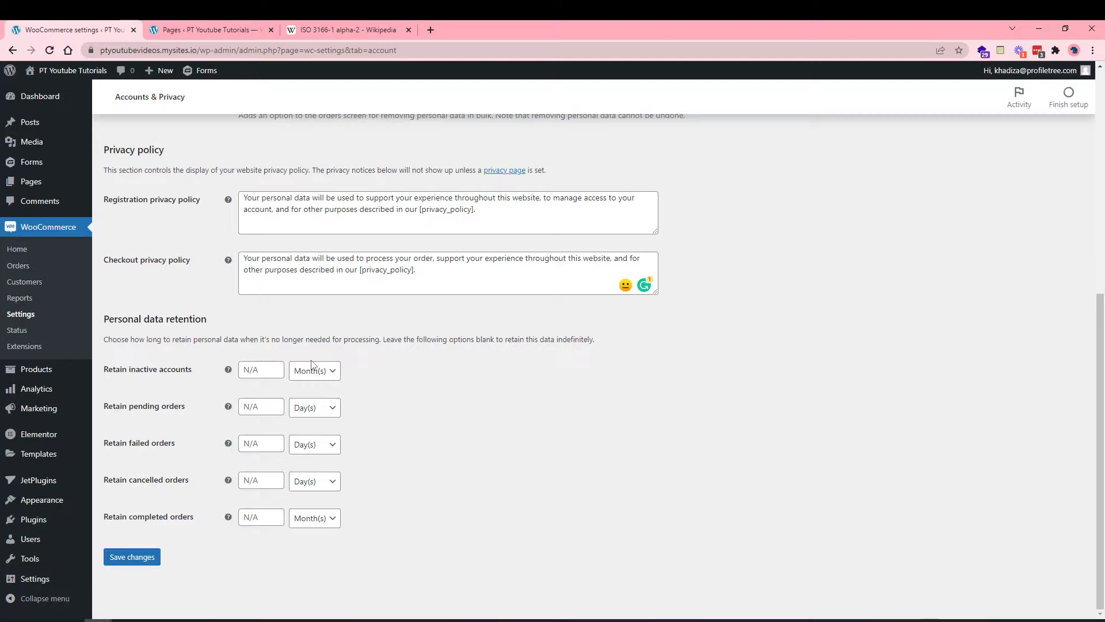
{"action": "left_click", "coordinate": [266, 370]}
{"action": "left_click", "coordinate": [309, 377]}
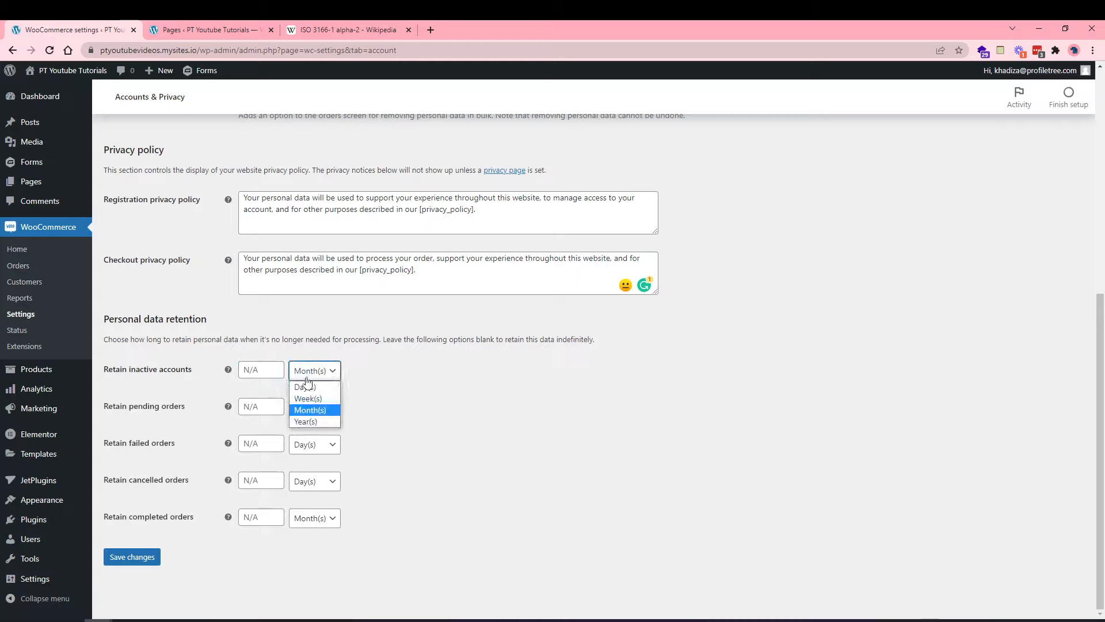
{"action": "left_click", "coordinate": [310, 377]}
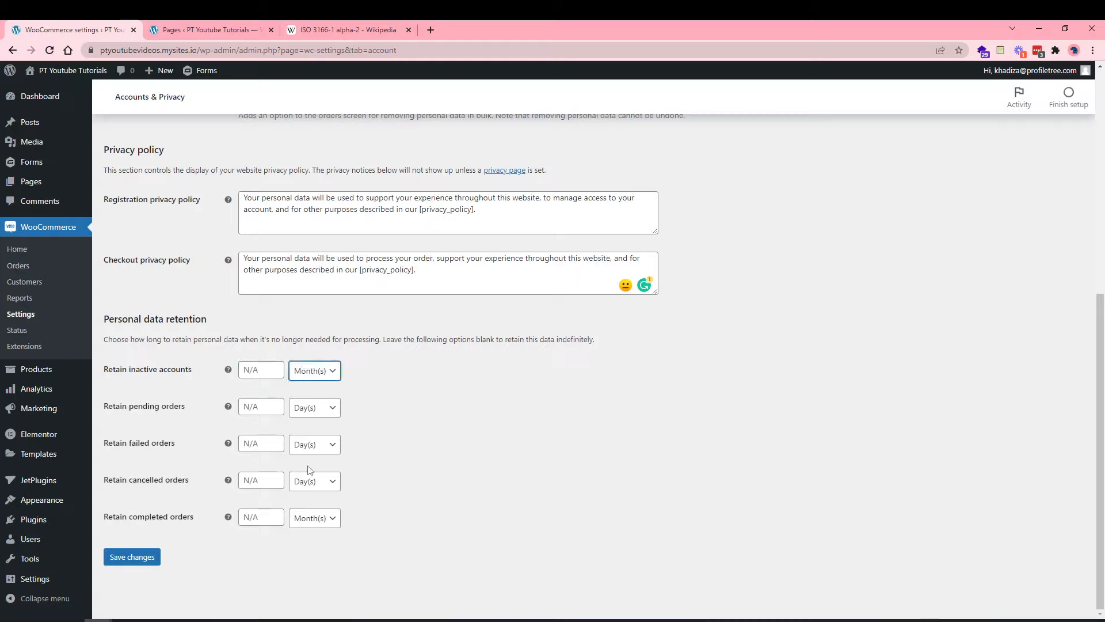
{"action": "scroll", "coordinate": [259, 403], "scroll_direction": "up", "scroll_amount": 4}
{"action": "scroll", "coordinate": [266, 384], "scroll_direction": "down", "scroll_amount": 4}
{"action": "left_click", "coordinate": [136, 560]}
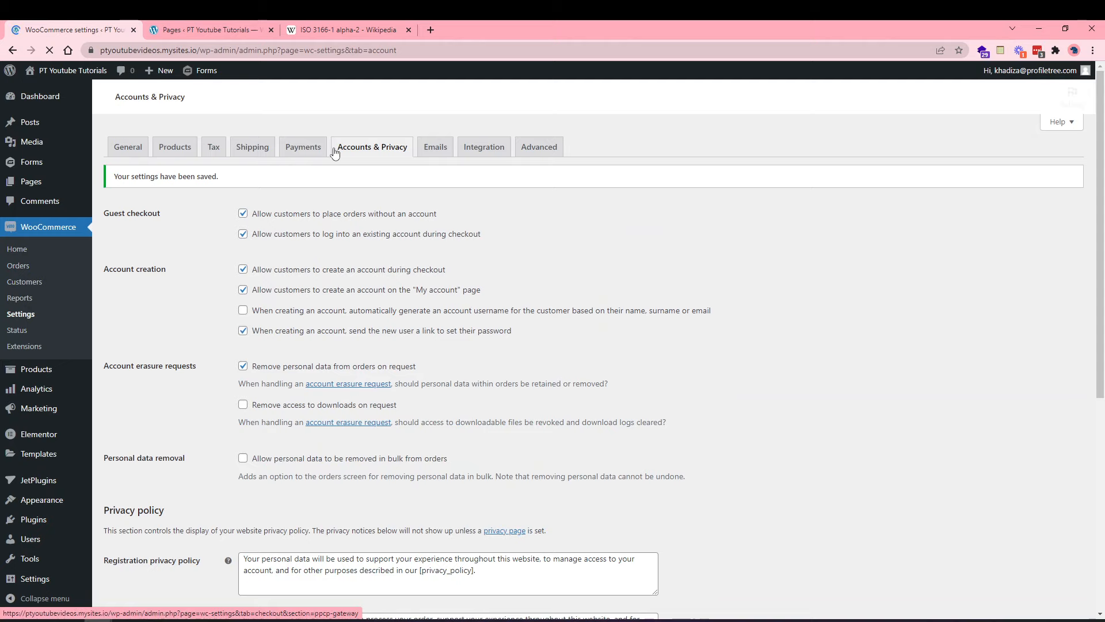
Go to the Emails tab and open the New order email's settings.
{"action": "left_click", "coordinate": [435, 151]}
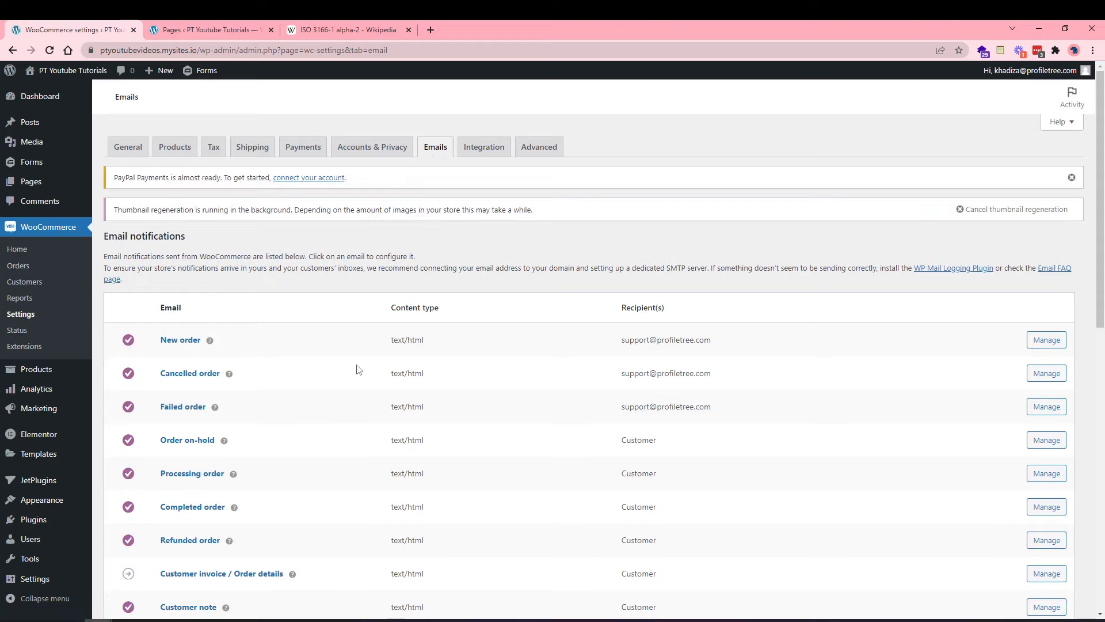
{"action": "scroll", "coordinate": [359, 370], "scroll_direction": "down", "scroll_amount": 1}
{"action": "scroll", "coordinate": [359, 369], "scroll_direction": "down", "scroll_amount": 2}
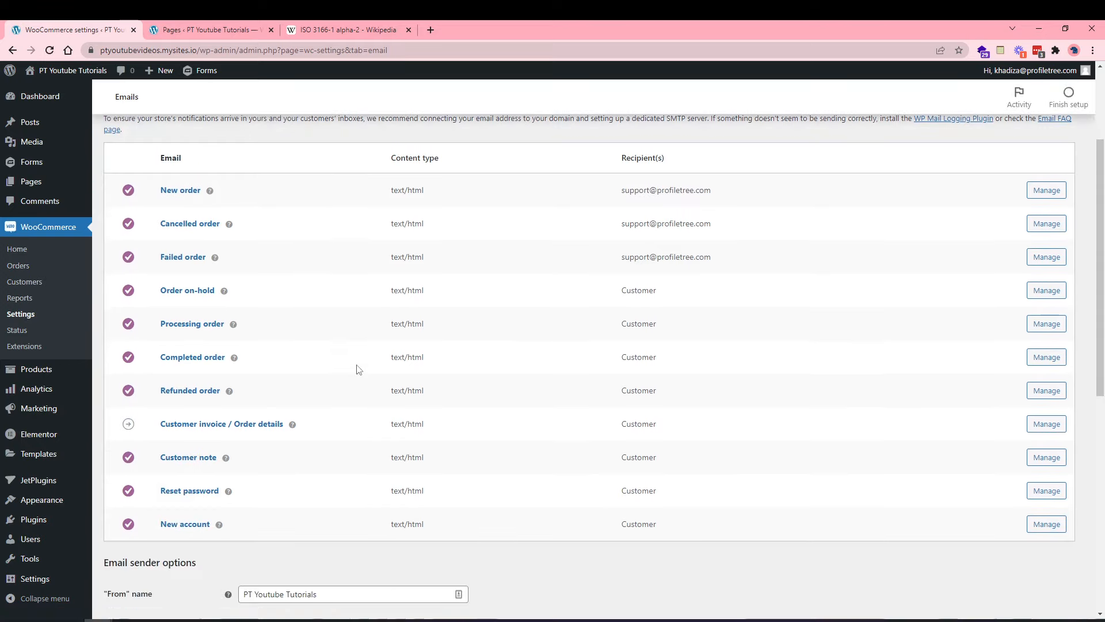
{"action": "scroll", "coordinate": [358, 370], "scroll_direction": "up", "scroll_amount": 3}
{"action": "scroll", "coordinate": [272, 419], "scroll_direction": "down", "scroll_amount": 4}
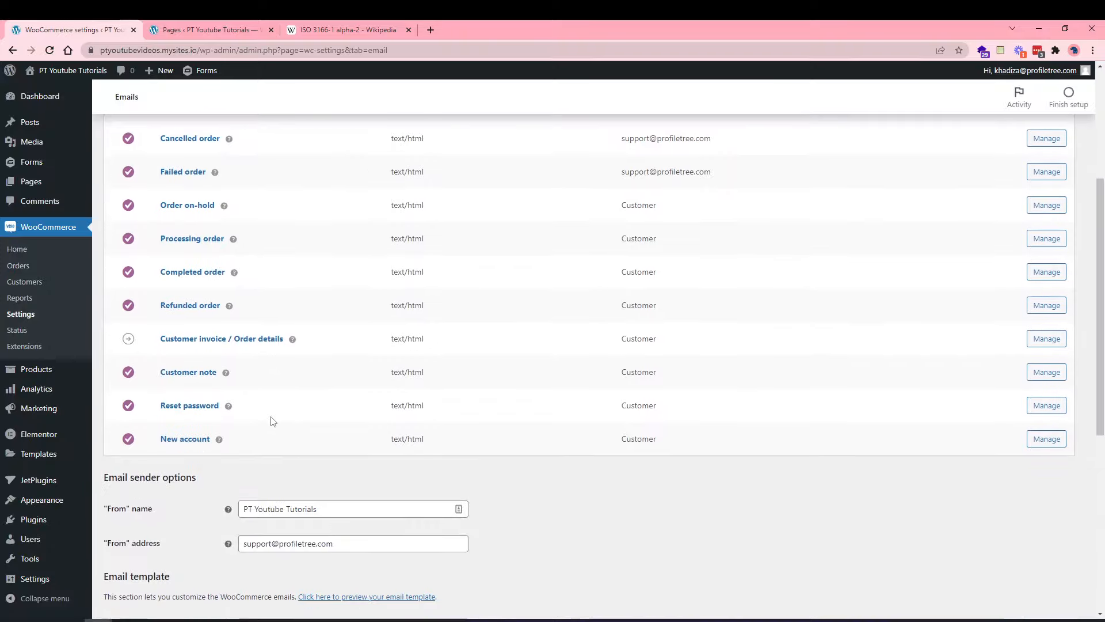
{"action": "scroll", "coordinate": [272, 420], "scroll_direction": "up", "scroll_amount": 3}
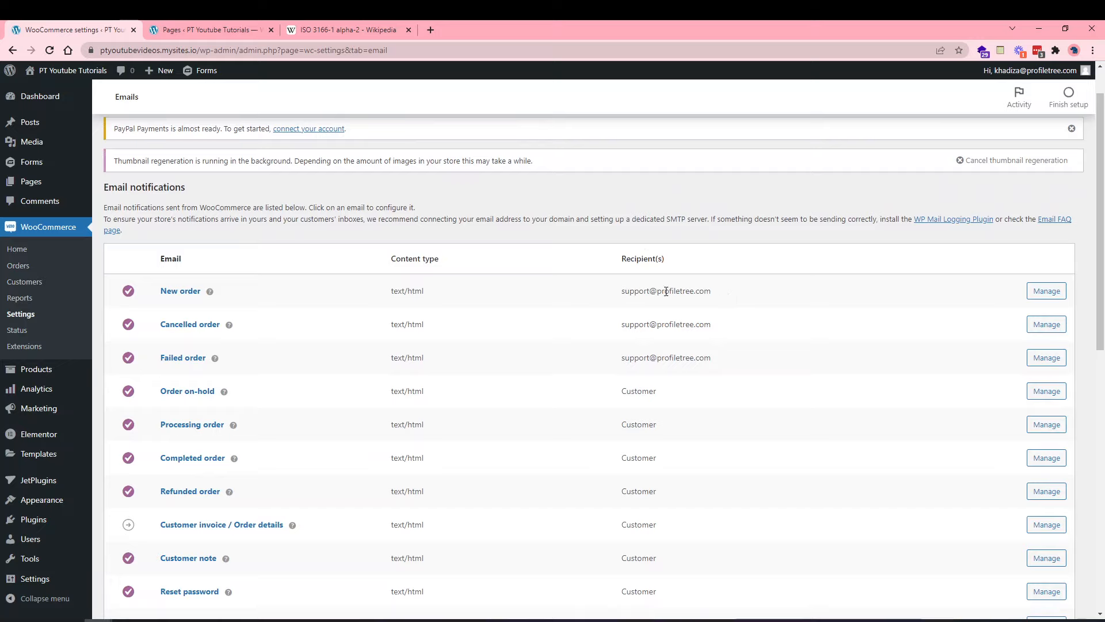
{"action": "left_click", "coordinate": [1036, 292]}
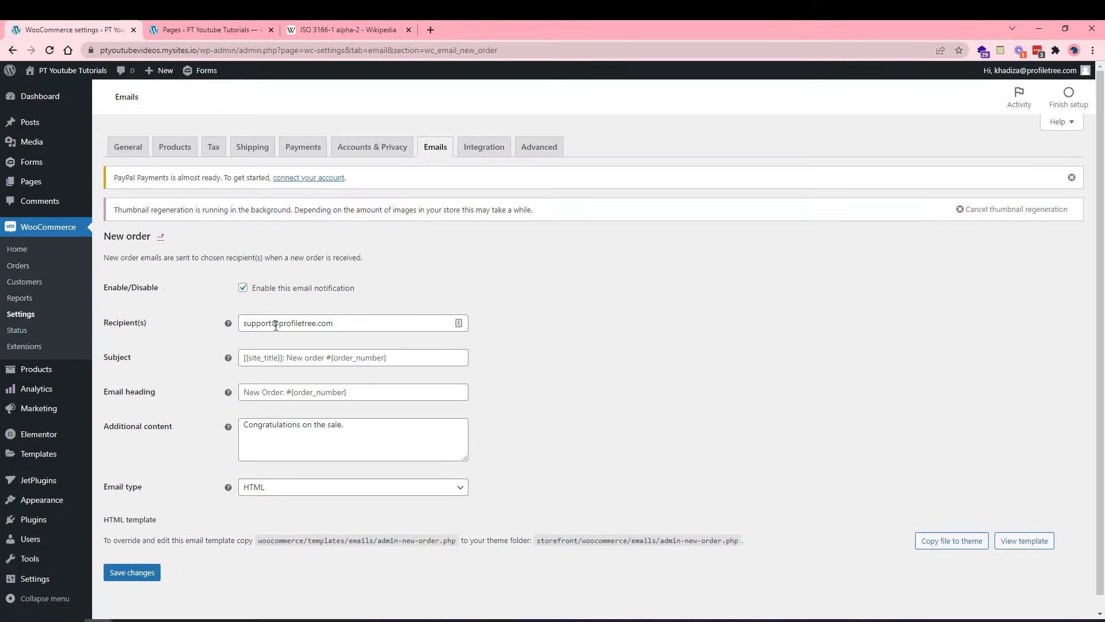
Append a second agency e-mail address to the New order recipients, save, and return to the Emails list.
{"action": "left_click", "coordinate": [336, 325]}
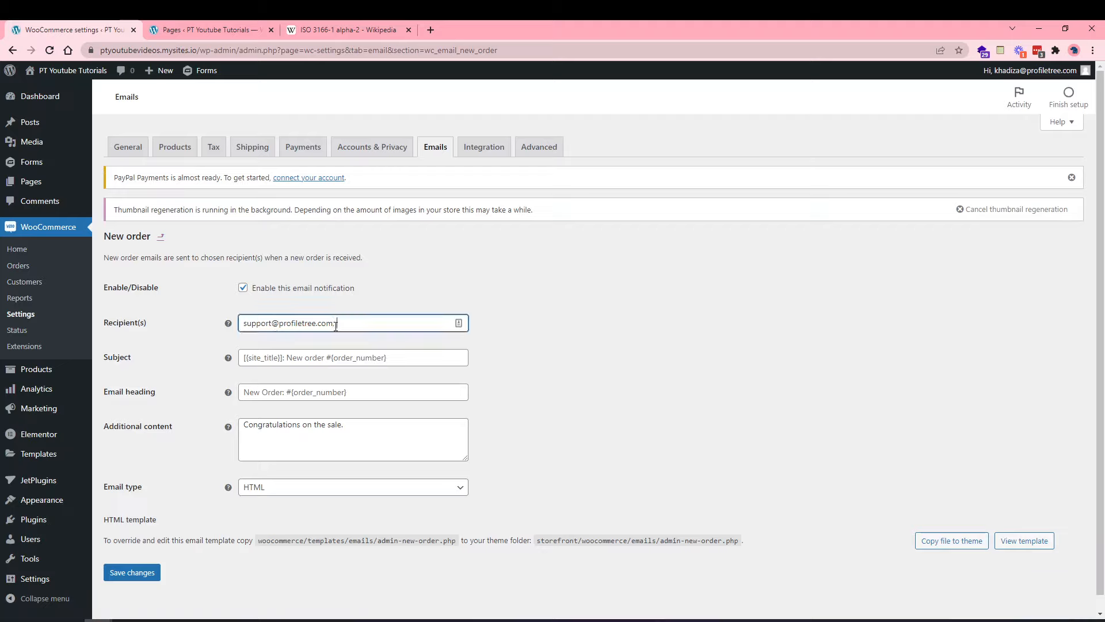
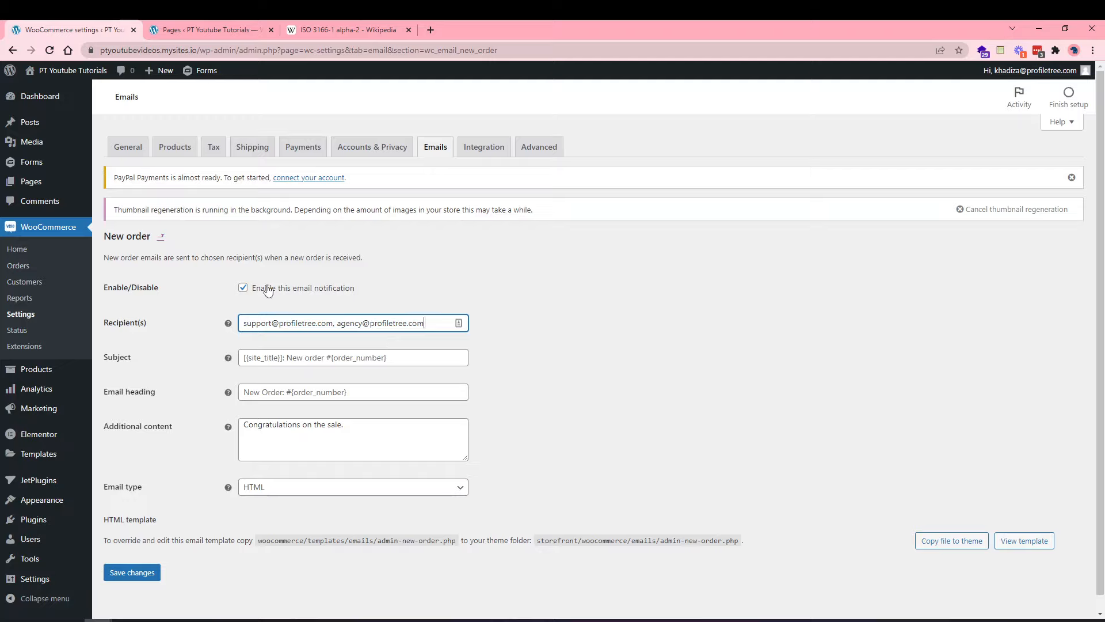
{"action": "left_click", "coordinate": [132, 572]}
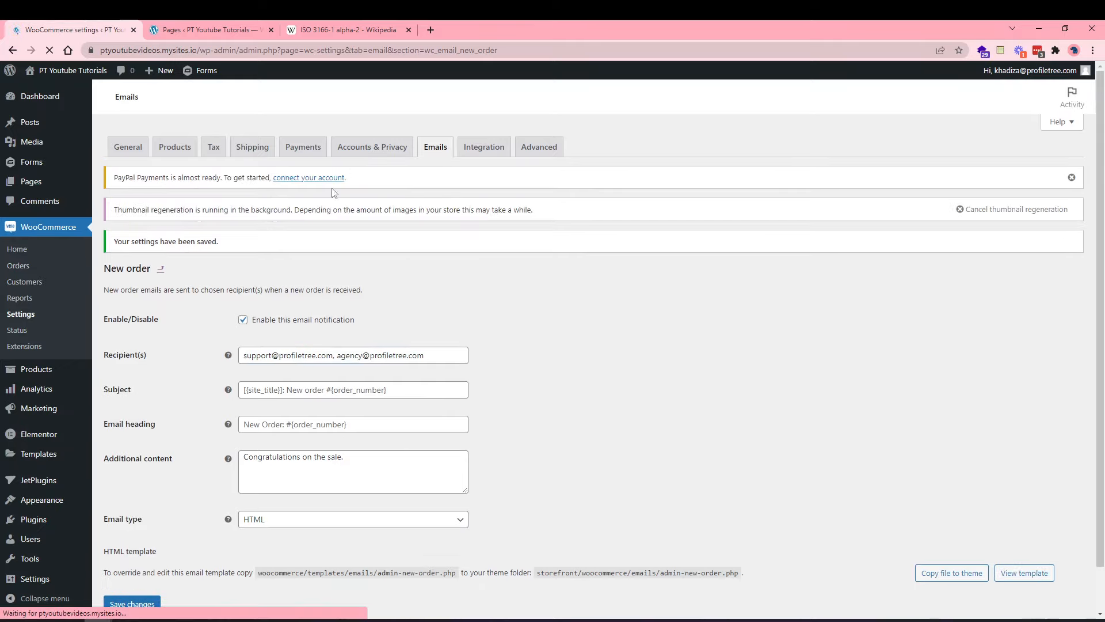
{"action": "left_click", "coordinate": [429, 154]}
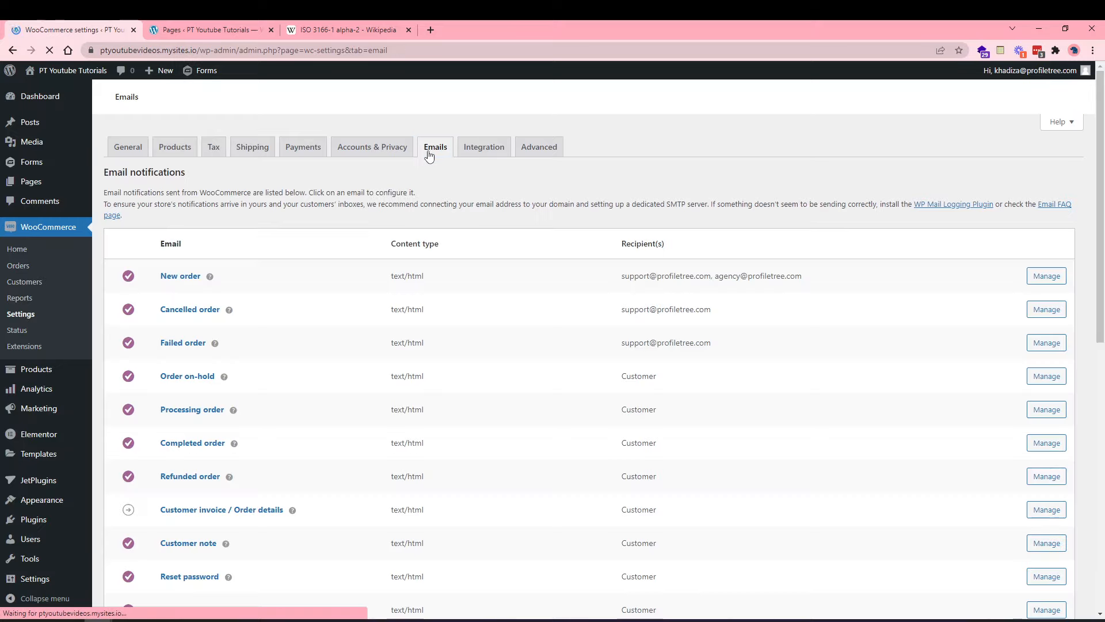
{"action": "scroll", "coordinate": [368, 377], "scroll_direction": "down", "scroll_amount": 1}
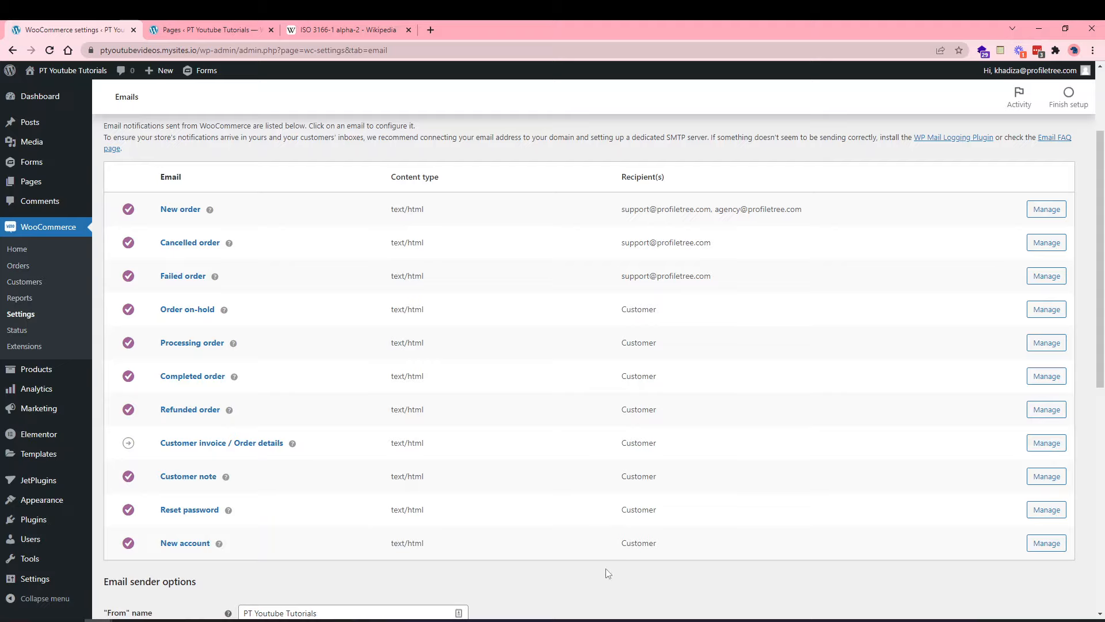
{"action": "scroll", "coordinate": [608, 573], "scroll_direction": "down", "scroll_amount": 1}
{"action": "left_click", "coordinate": [1051, 333]}
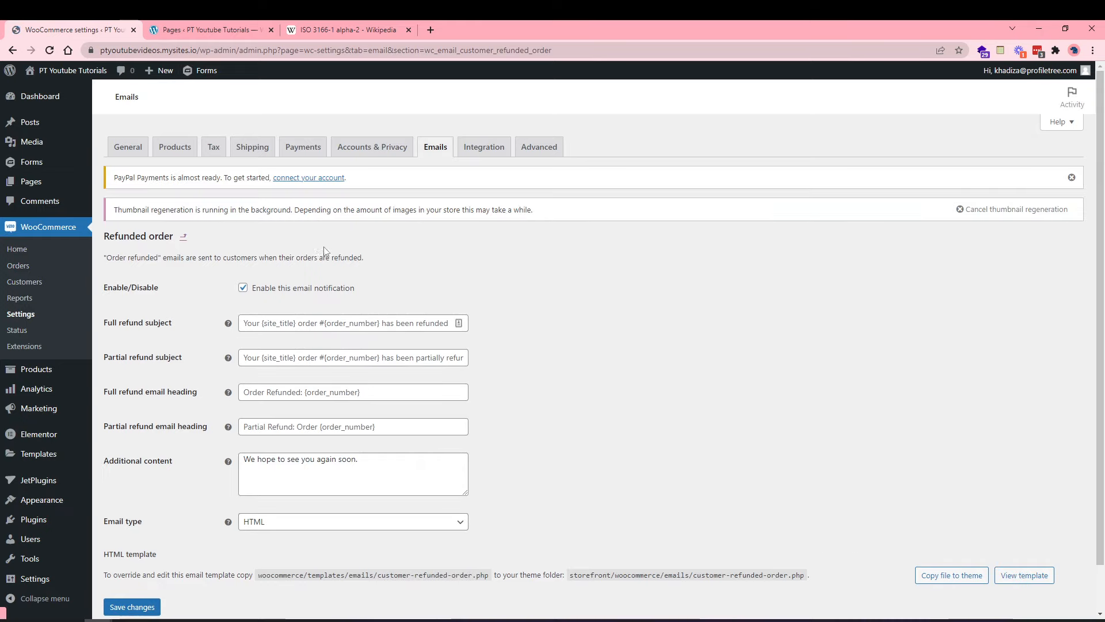
{"action": "left_click", "coordinate": [12, 50]}
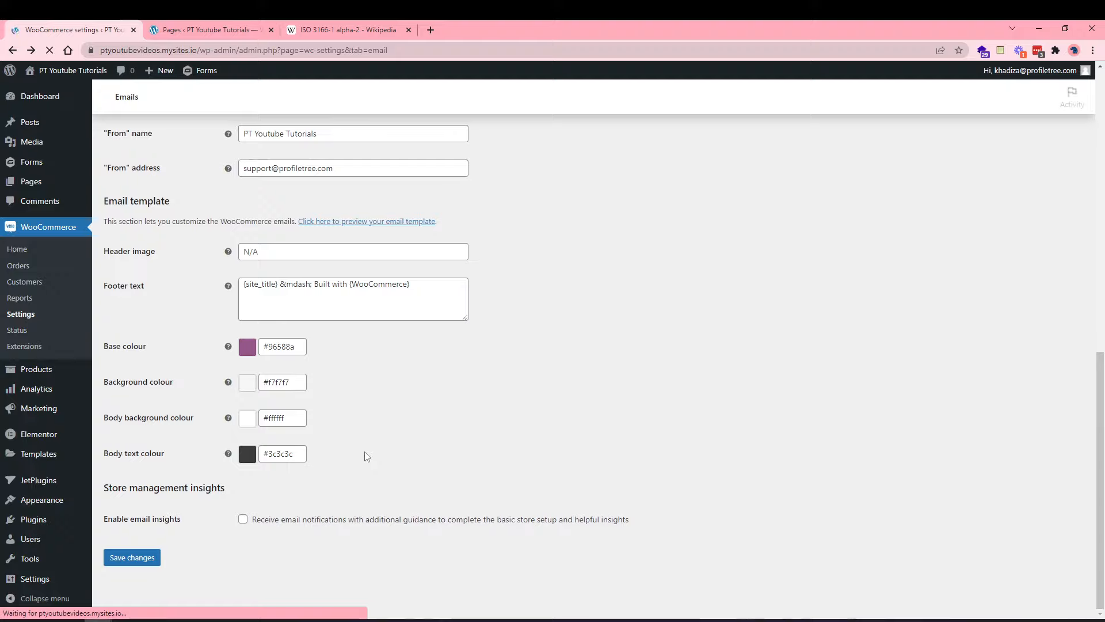
{"action": "scroll", "coordinate": [368, 456], "scroll_direction": "up", "scroll_amount": 1}
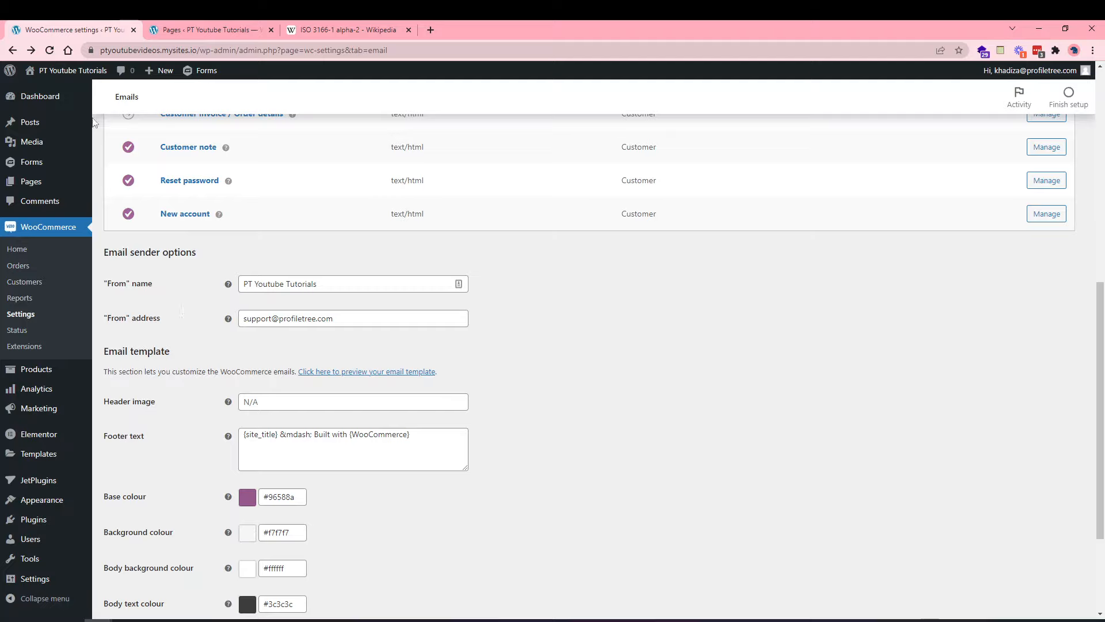
Save the email settings with the sender From name left unchanged.
{"action": "left_click", "coordinate": [355, 289]}
{"action": "left_click_drag", "start_coordinate": [355, 289], "coordinate": [197, 284]}
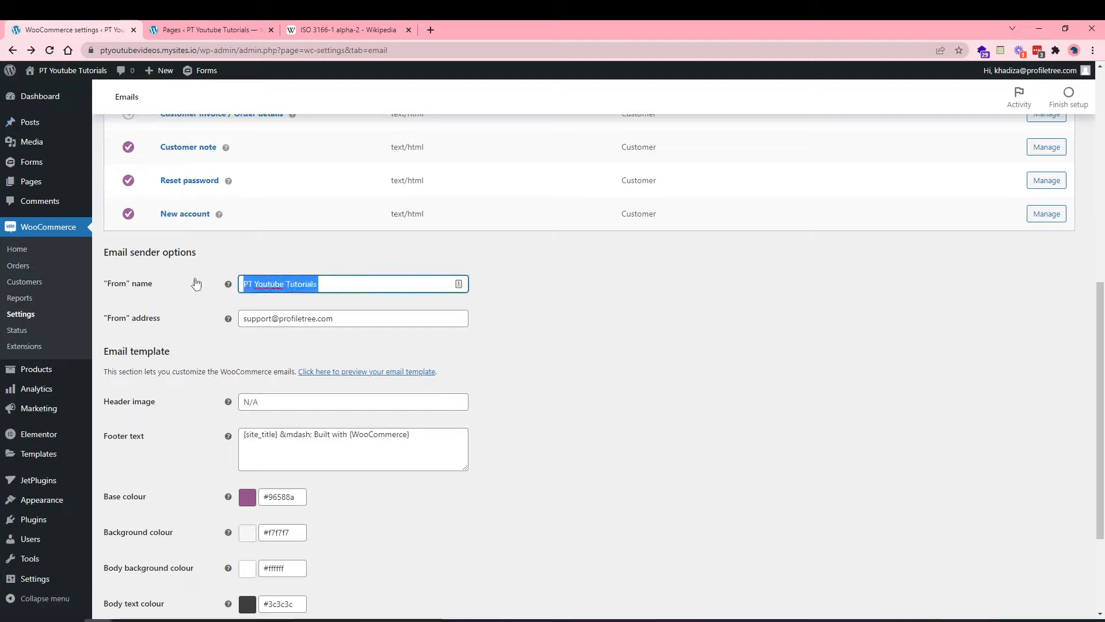
{"action": "left_click", "coordinate": [198, 324]}
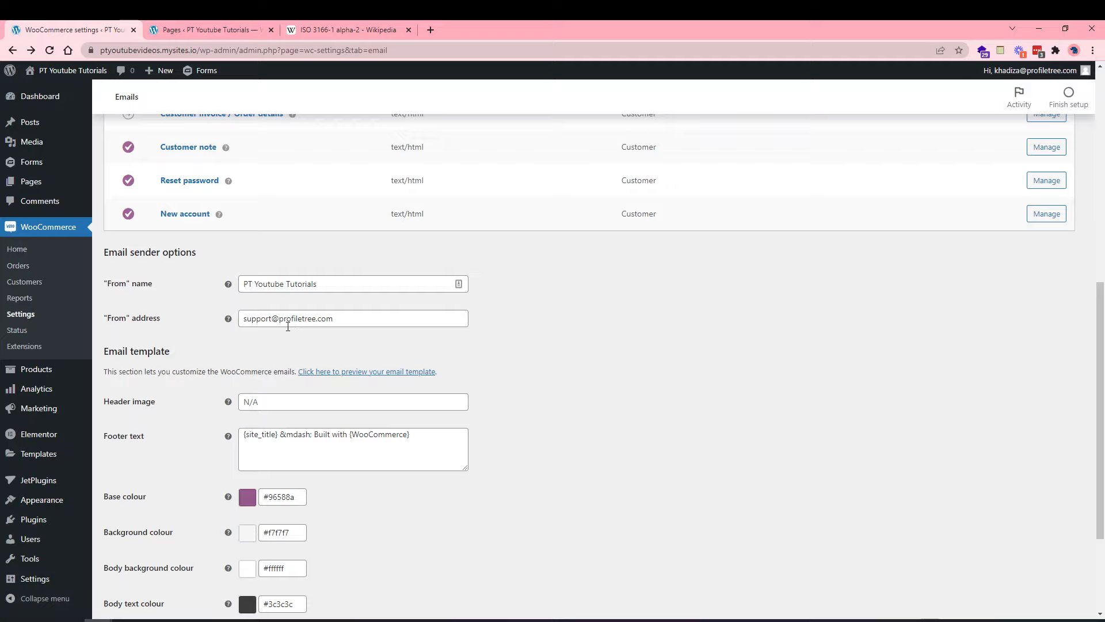
{"action": "scroll", "coordinate": [293, 337], "scroll_direction": "down", "scroll_amount": 1}
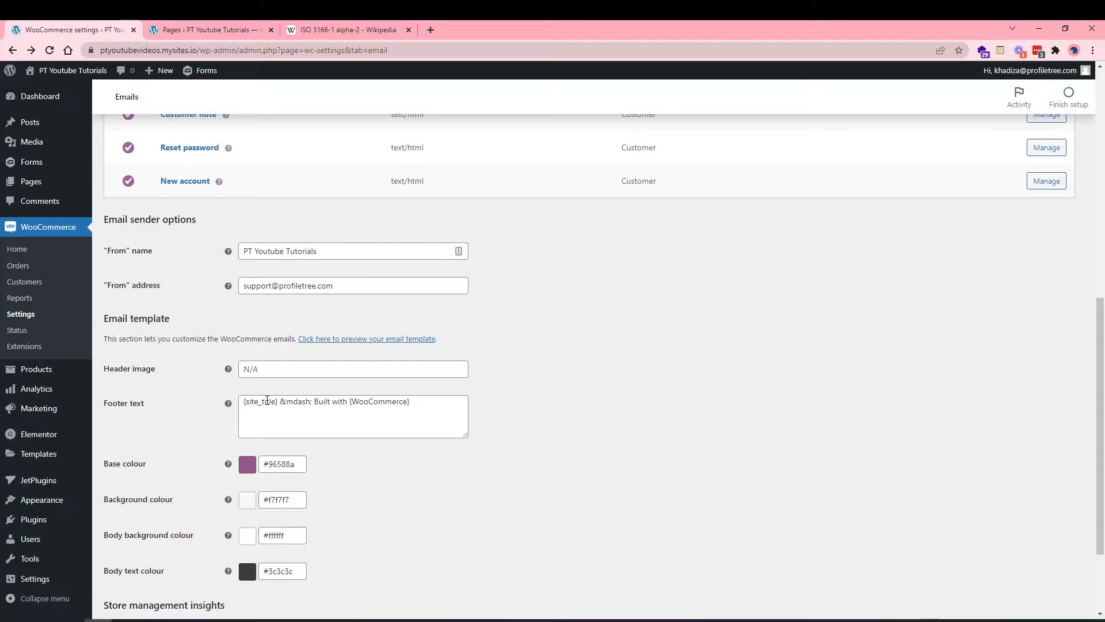
{"action": "scroll", "coordinate": [277, 463], "scroll_direction": "down", "scroll_amount": 1}
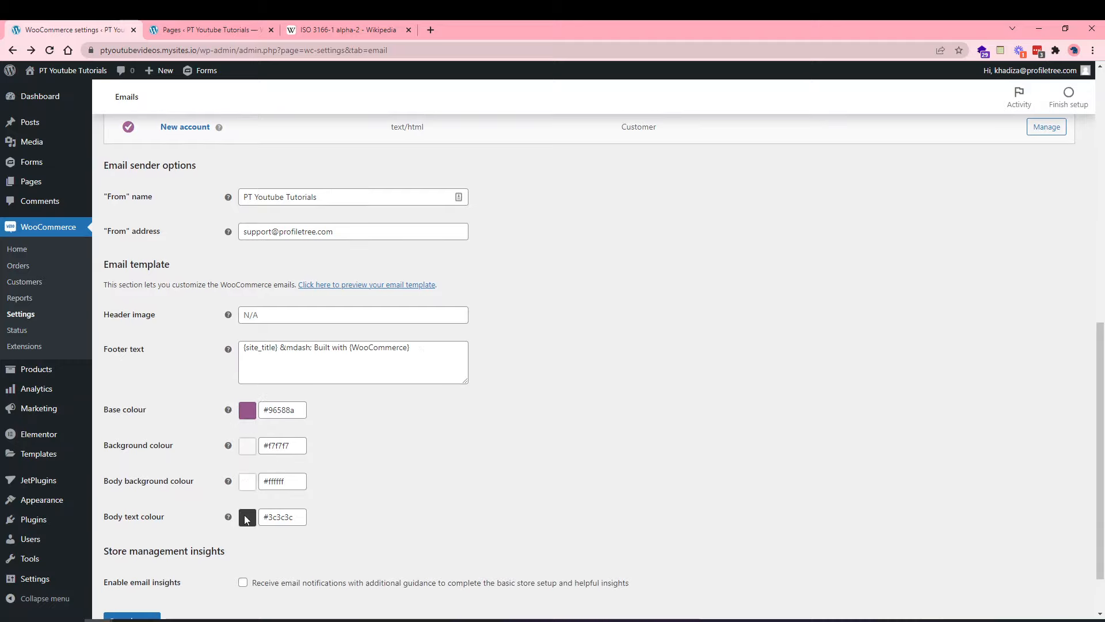
{"action": "scroll", "coordinate": [247, 528], "scroll_direction": "down", "scroll_amount": 1}
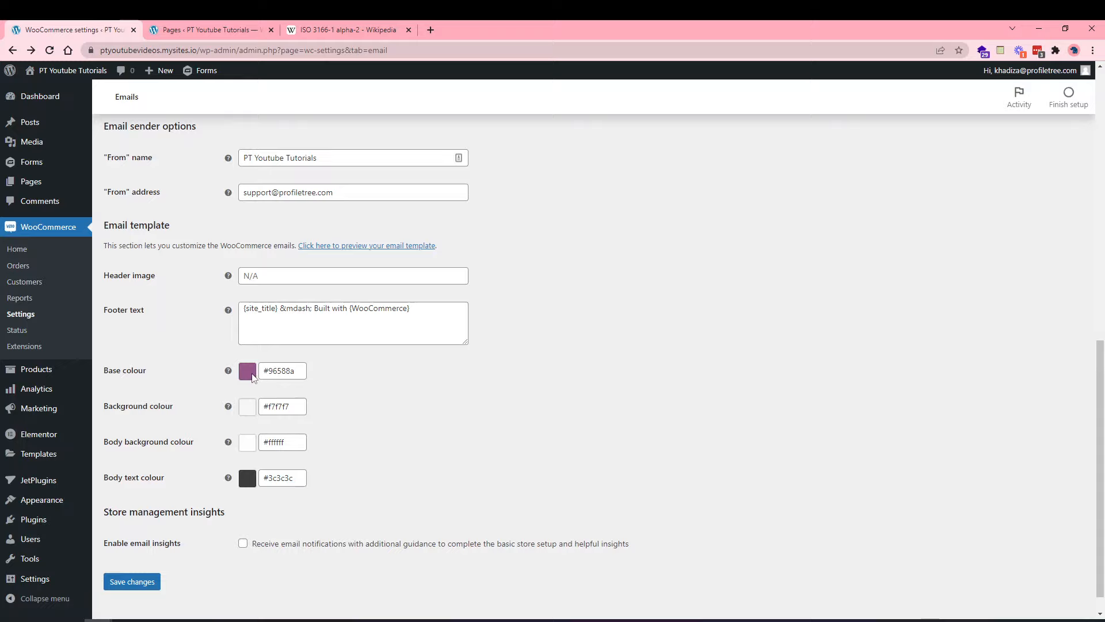
{"action": "scroll", "coordinate": [223, 545], "scroll_direction": "down", "scroll_amount": 1}
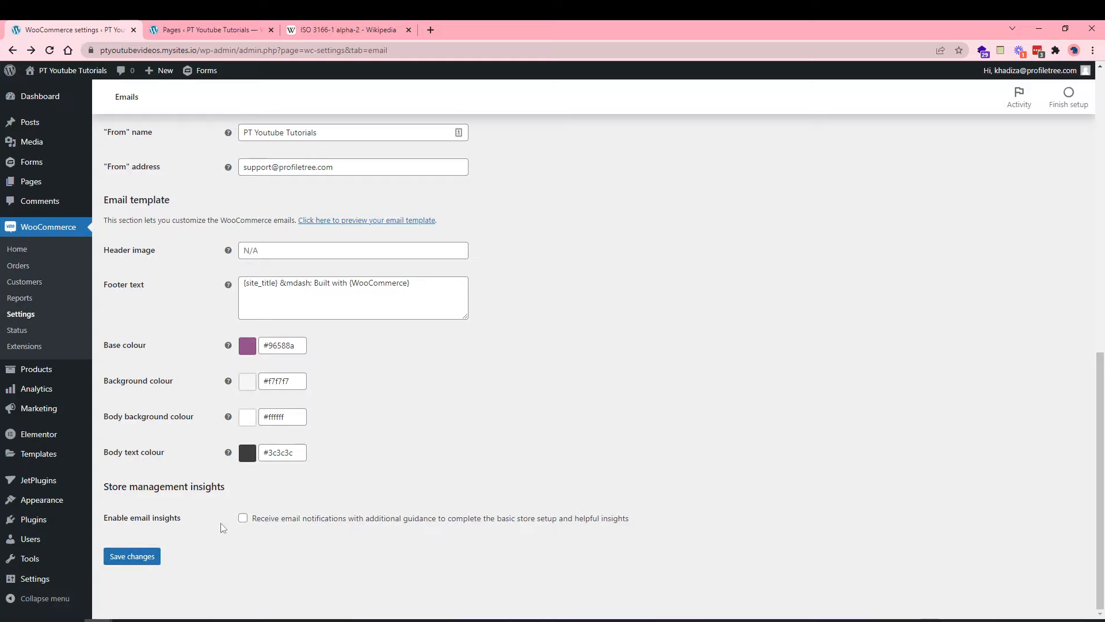
{"action": "left_click", "coordinate": [120, 558]}
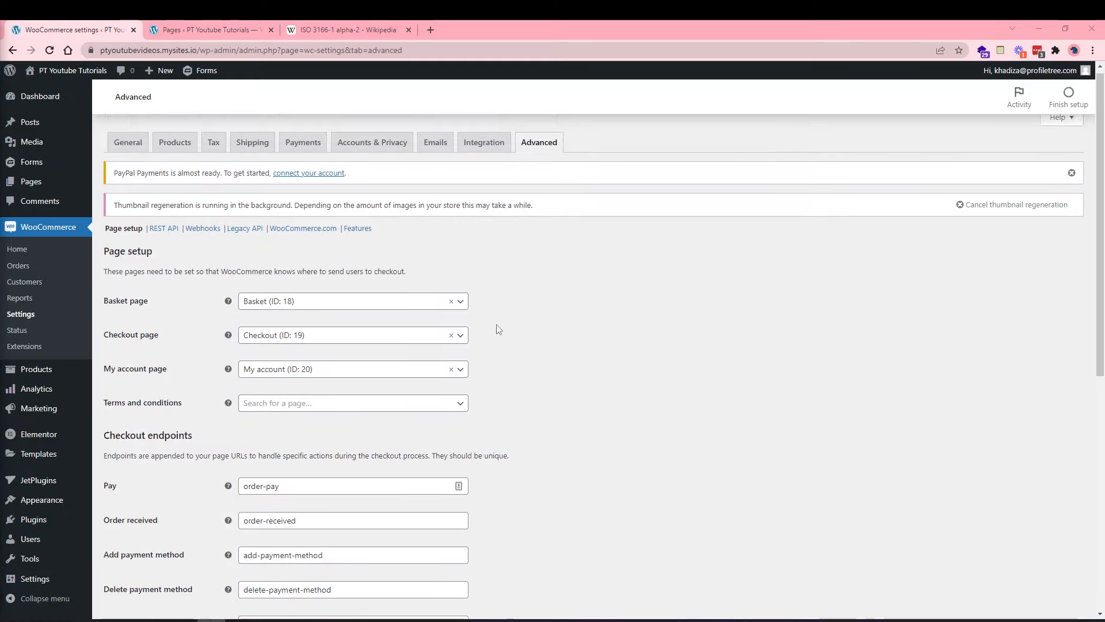
Set the Terms and conditions page to Privacy Policy (ID: 3), then view the site Pages list.
{"action": "scroll", "coordinate": [511, 294], "scroll_direction": "down", "scroll_amount": 1}
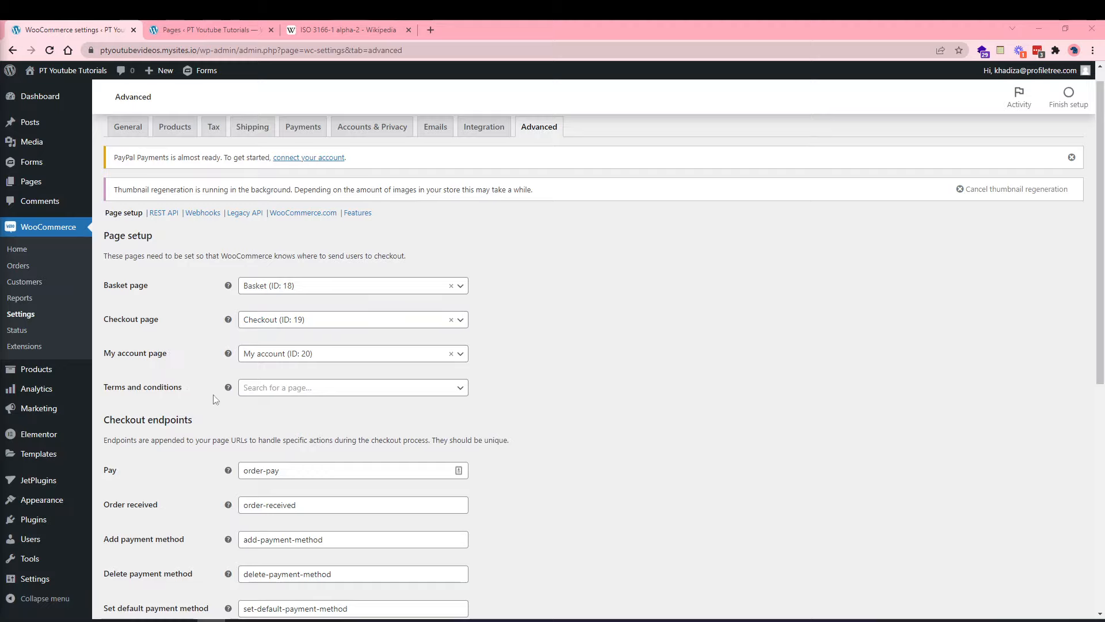
{"action": "left_click", "coordinate": [341, 390]}
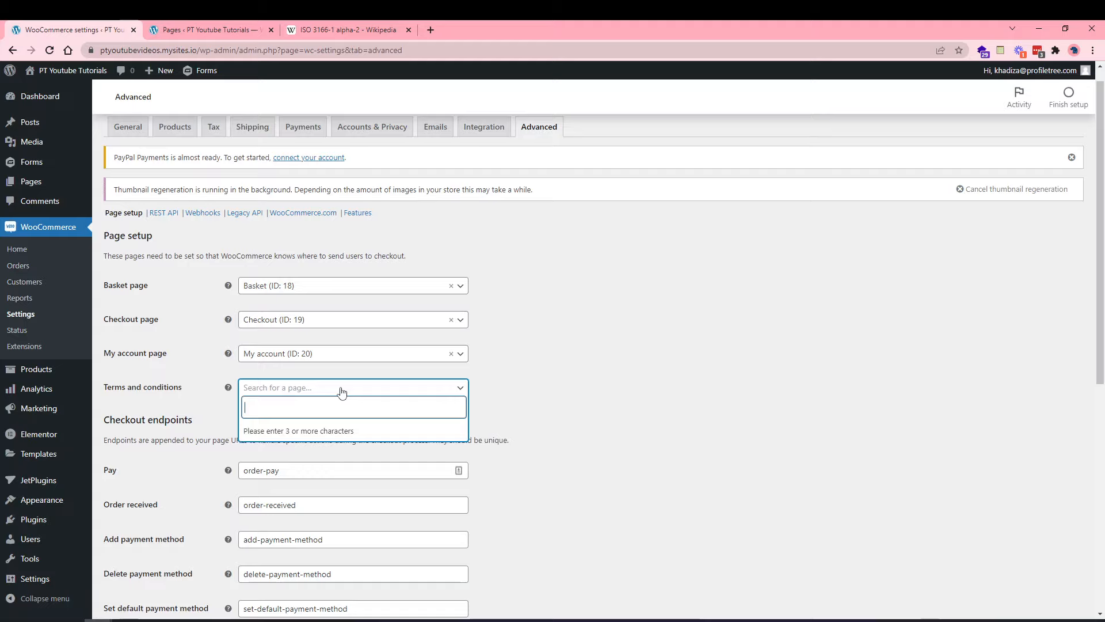
{"action": "type", "text": "pri"}
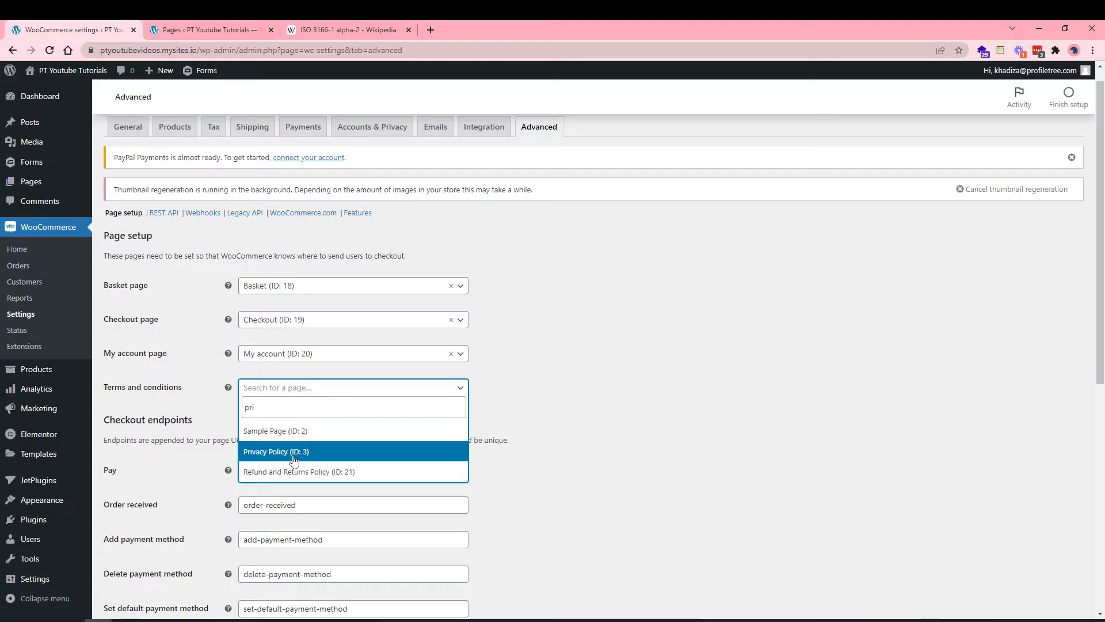
{"action": "left_click", "coordinate": [294, 452]}
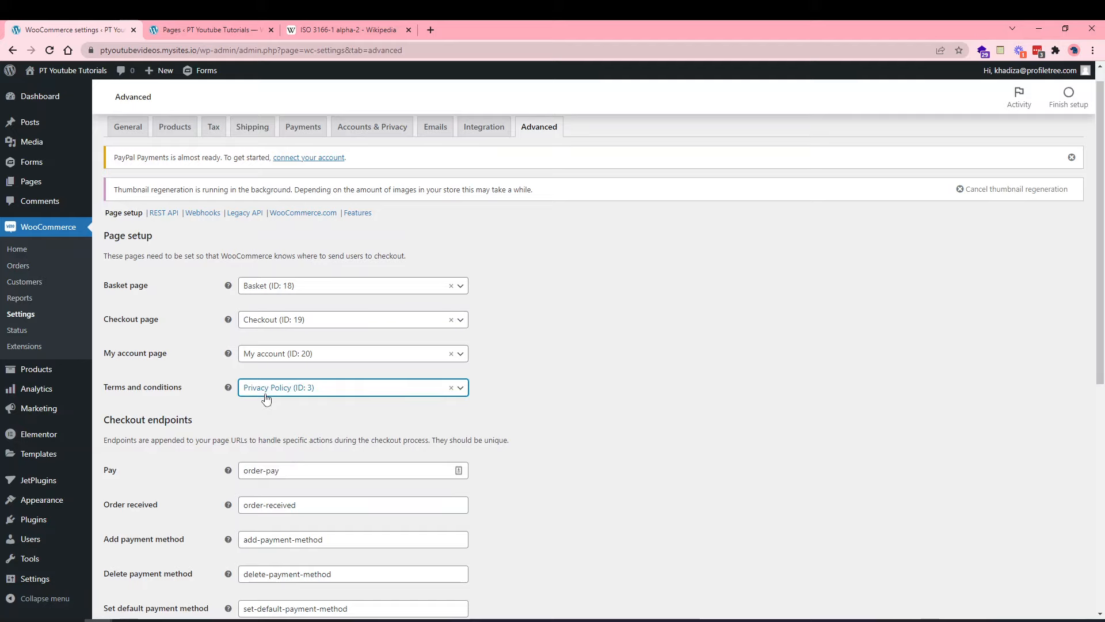
{"action": "left_click", "coordinate": [228, 33]}
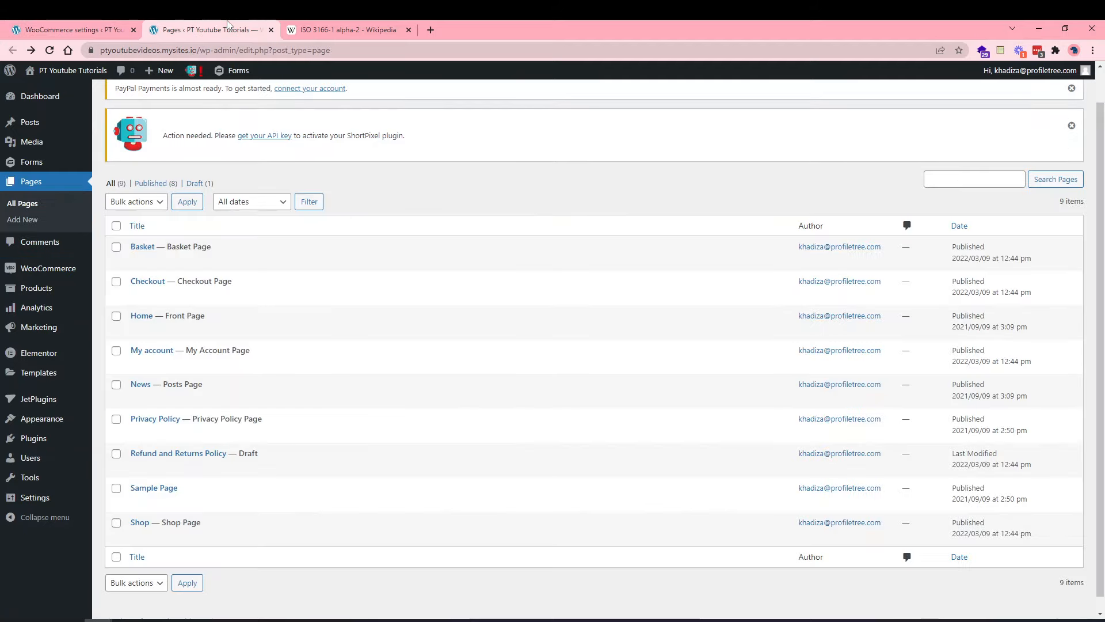
Go back to the WooCommerce Advanced page setup showing Privacy Policy as the terms page.
{"action": "scroll", "coordinate": [289, 334], "scroll_direction": "down", "scroll_amount": 1}
{"action": "scroll", "coordinate": [289, 334], "scroll_direction": "up", "scroll_amount": 1}
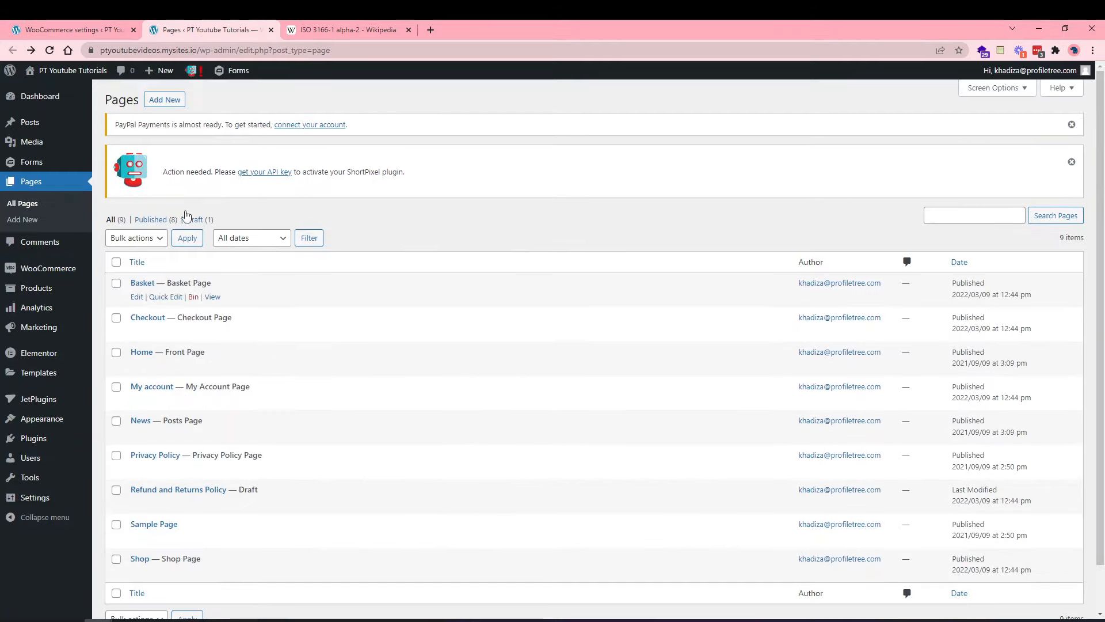
{"action": "left_click", "coordinate": [67, 26]}
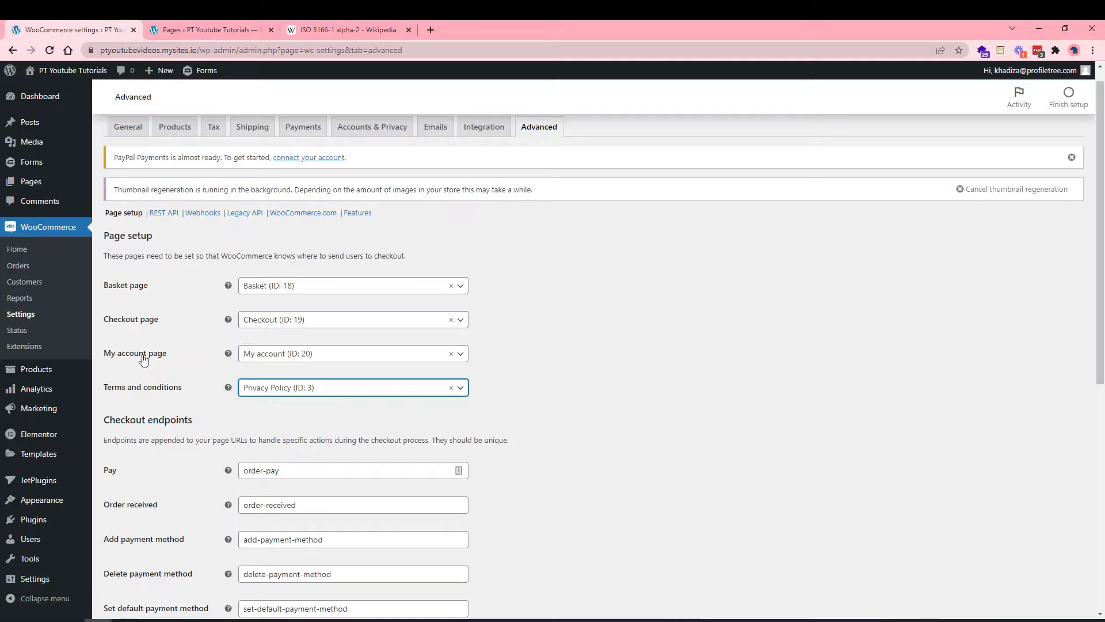
Save the Advanced settings with the new terms page and review the General store settings.
{"action": "scroll", "coordinate": [170, 413], "scroll_direction": "down", "scroll_amount": 6}
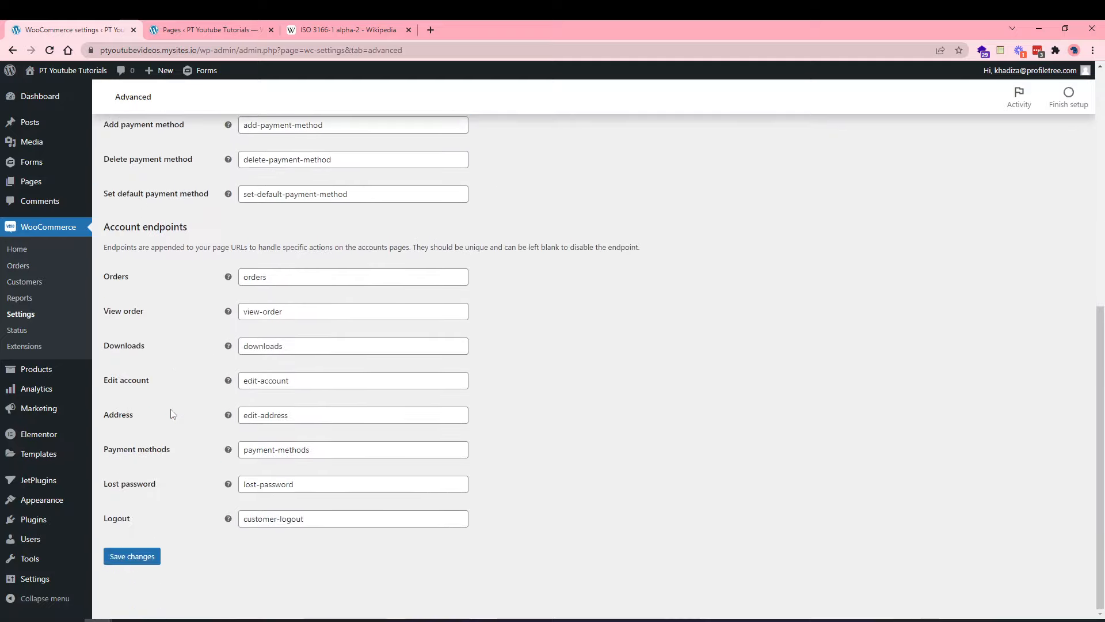
{"action": "left_click", "coordinate": [124, 558]}
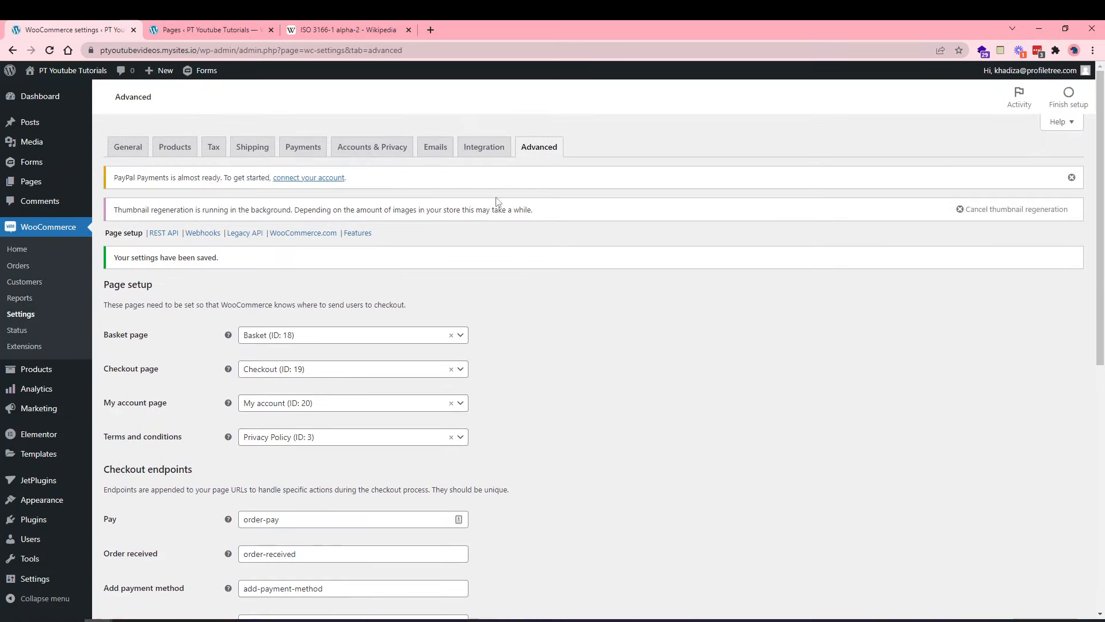
{"action": "left_click", "coordinate": [143, 147]}
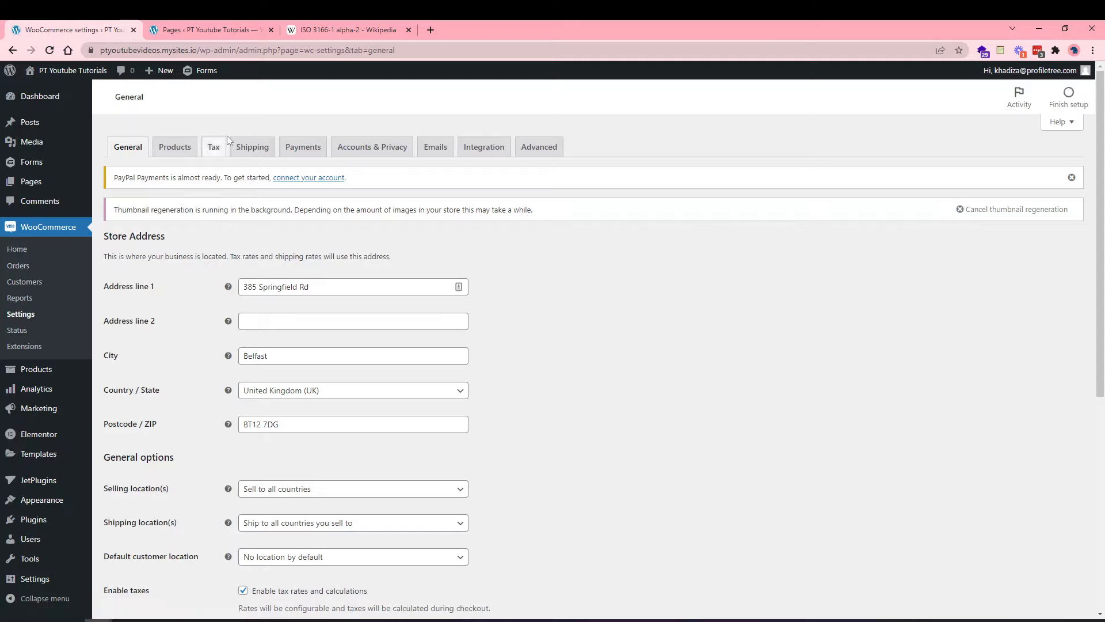
{"action": "scroll", "coordinate": [199, 298], "scroll_direction": "down", "scroll_amount": 1}
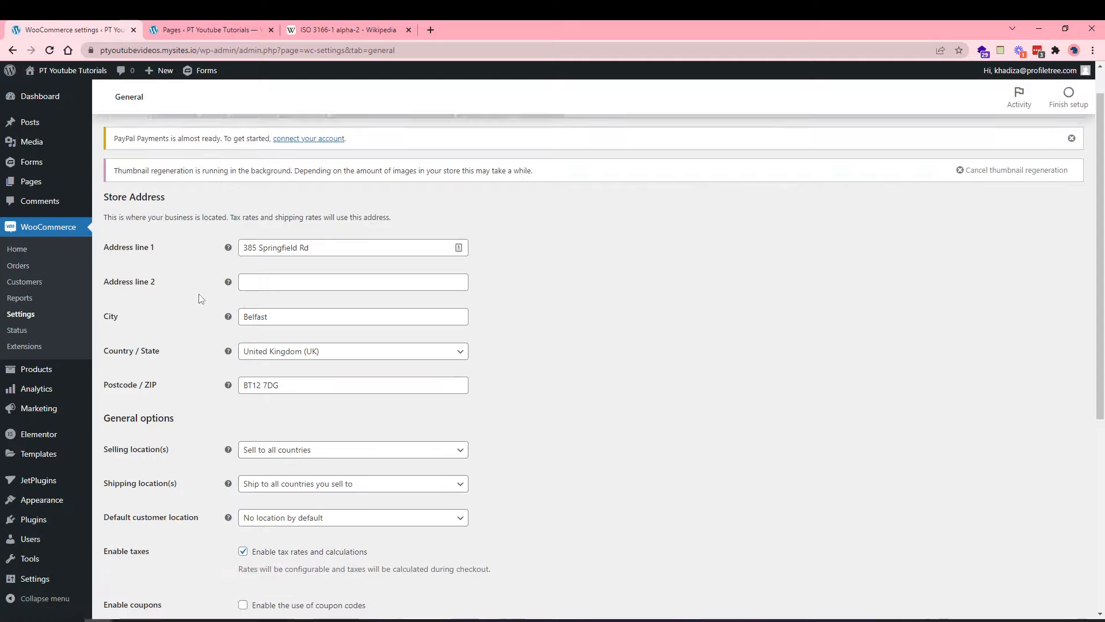
{"action": "scroll", "coordinate": [225, 282], "scroll_direction": "up", "scroll_amount": 1}
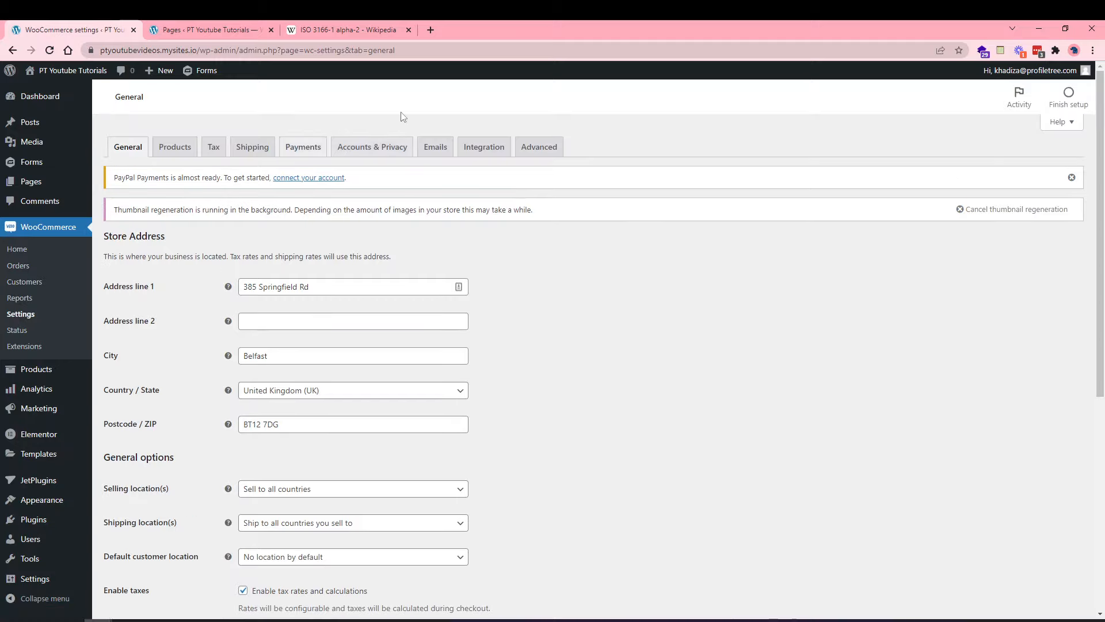